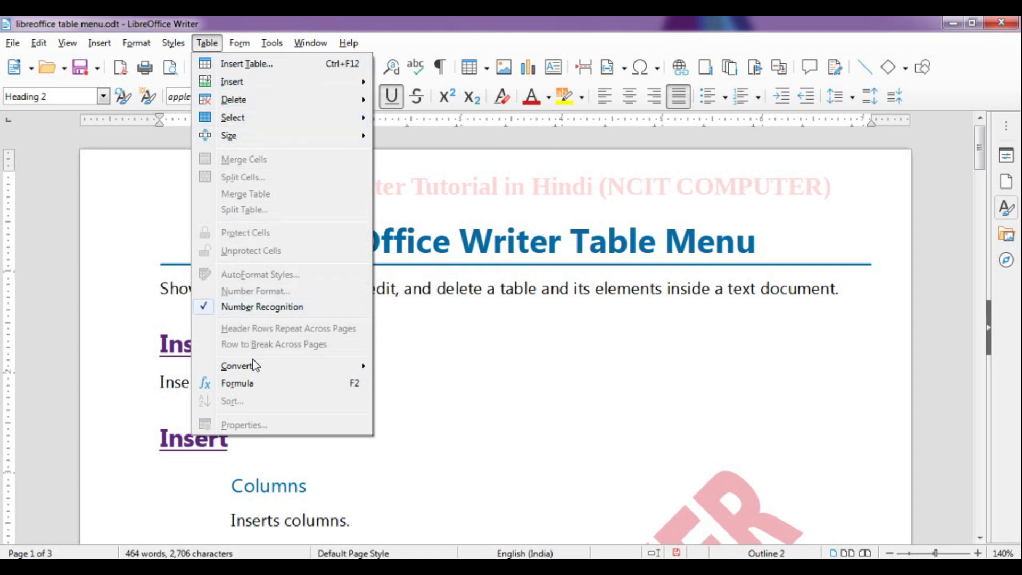
Scroll the tutorial and place the cursor in the Insert Table heading
{"action": "left_click", "coordinate": [506, 346]}
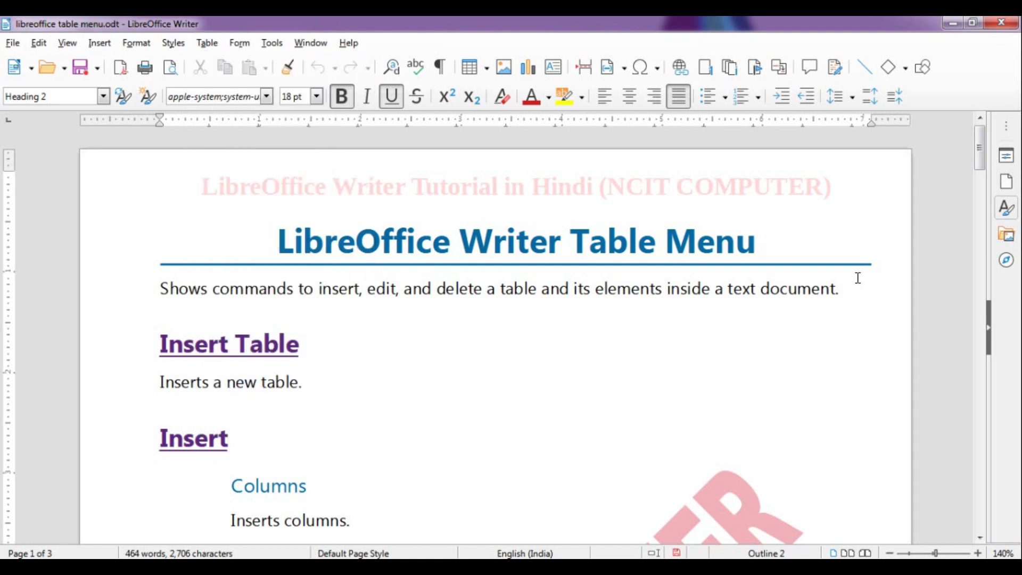
{"action": "left_click_drag", "start_coordinate": [984, 157], "coordinate": [984, 134]}
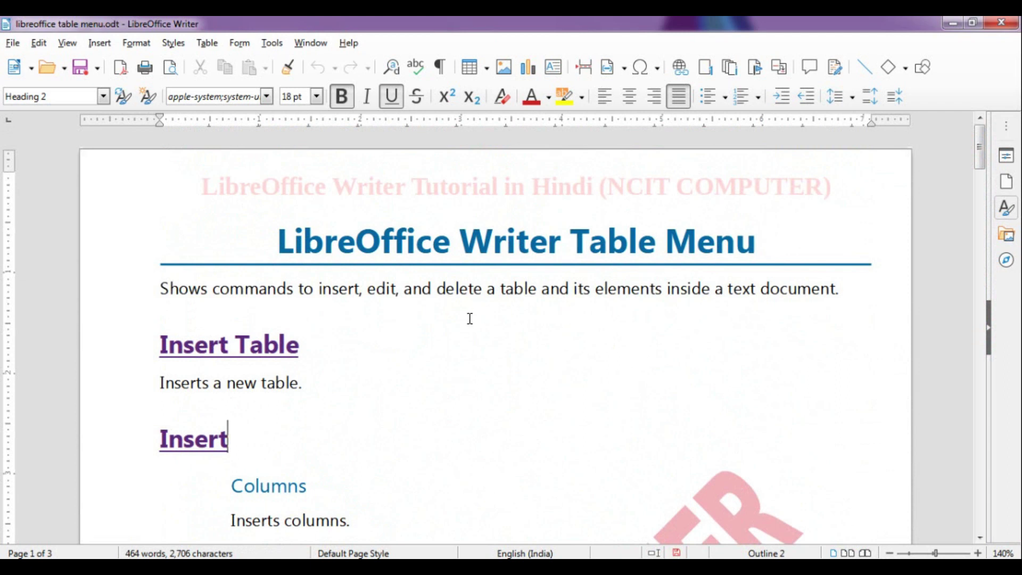
{"action": "left_click", "coordinate": [429, 346]}
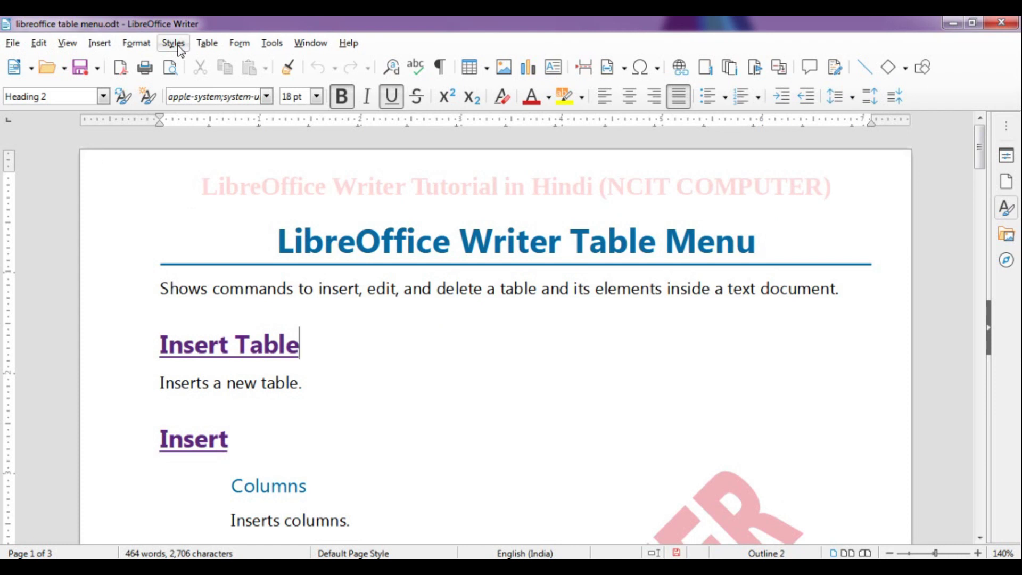
{"action": "left_click", "coordinate": [288, 332]}
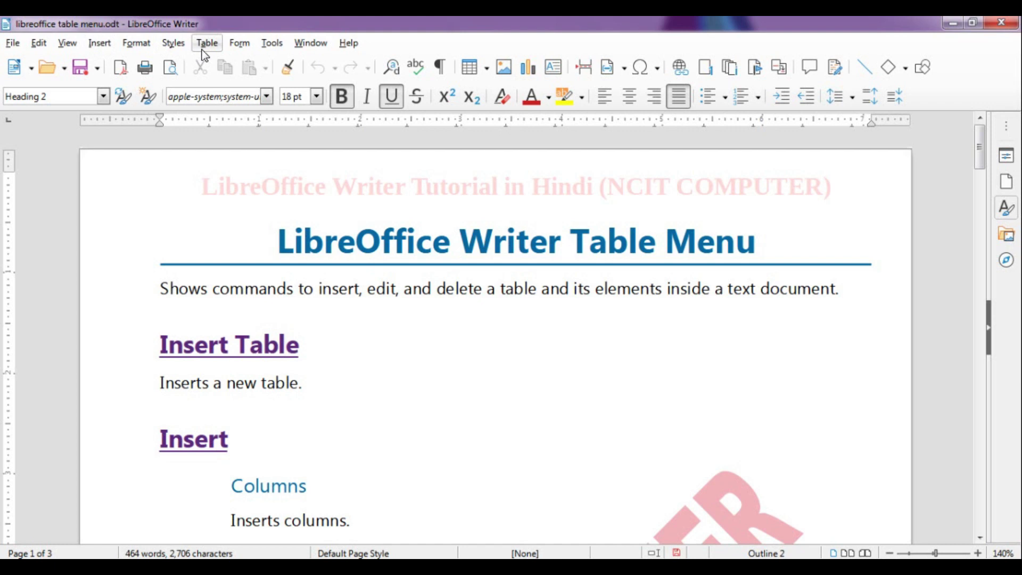
View the LibreOffice version under Help, then look over the Table menu without choosing anything
{"action": "left_click", "coordinate": [344, 45]}
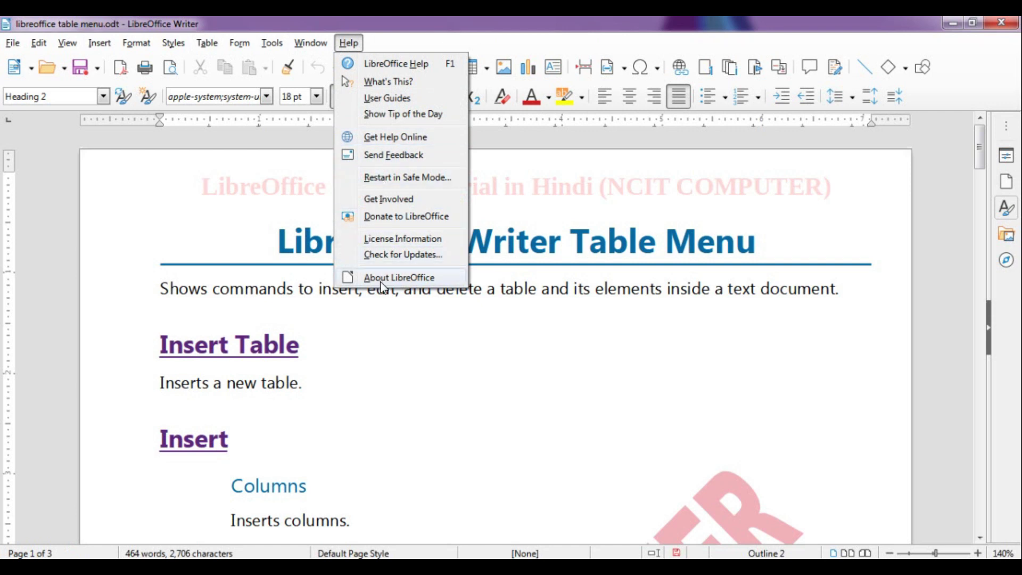
{"action": "left_click", "coordinate": [395, 278]}
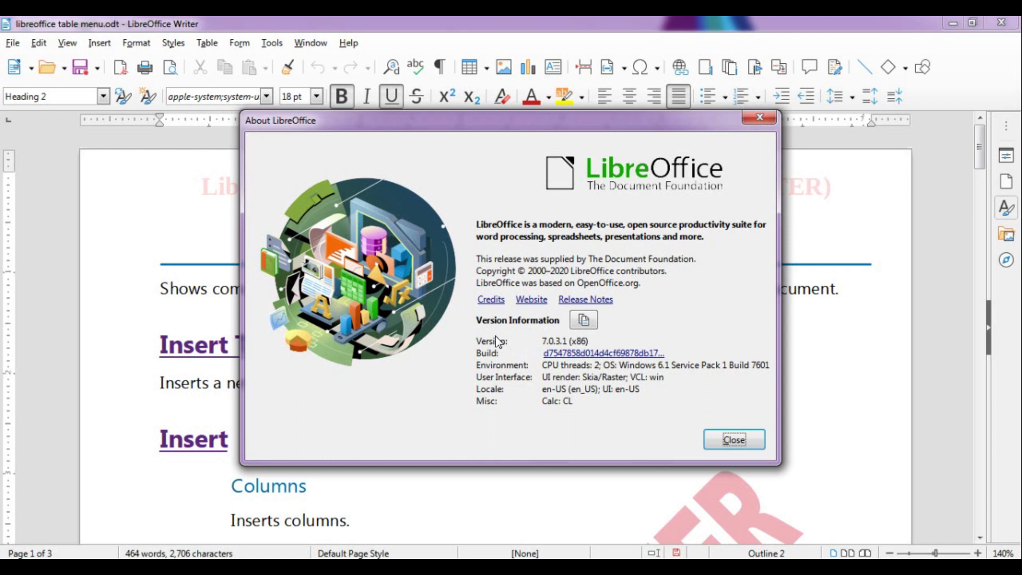
{"action": "left_click", "coordinate": [761, 119]}
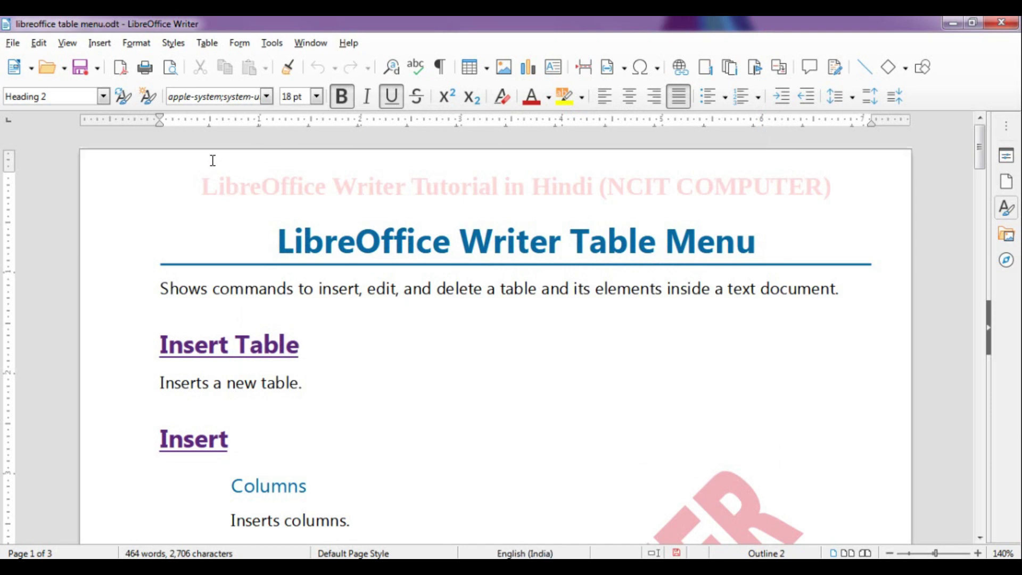
{"action": "left_click", "coordinate": [227, 47]}
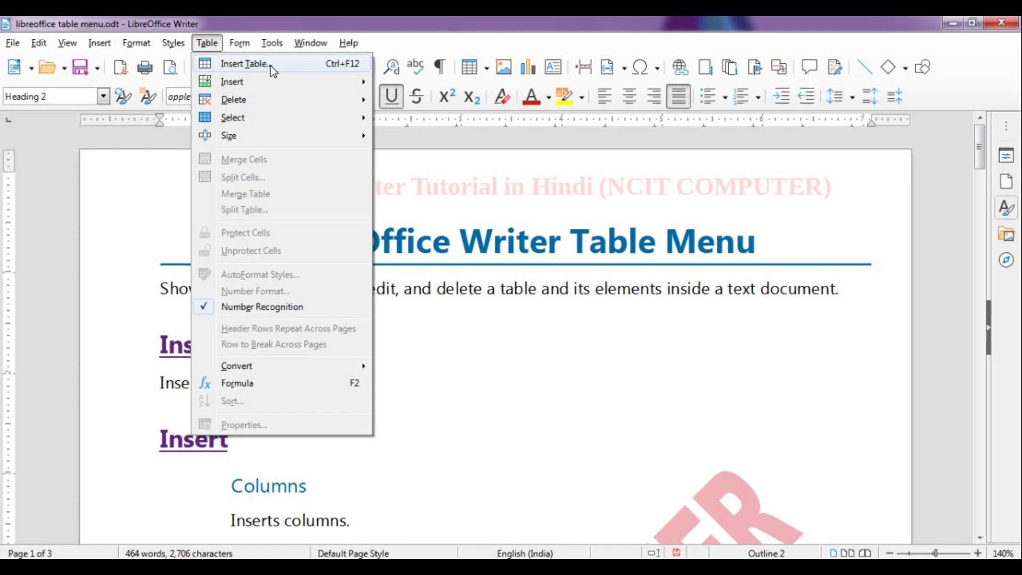
{"action": "left_click", "coordinate": [477, 289]}
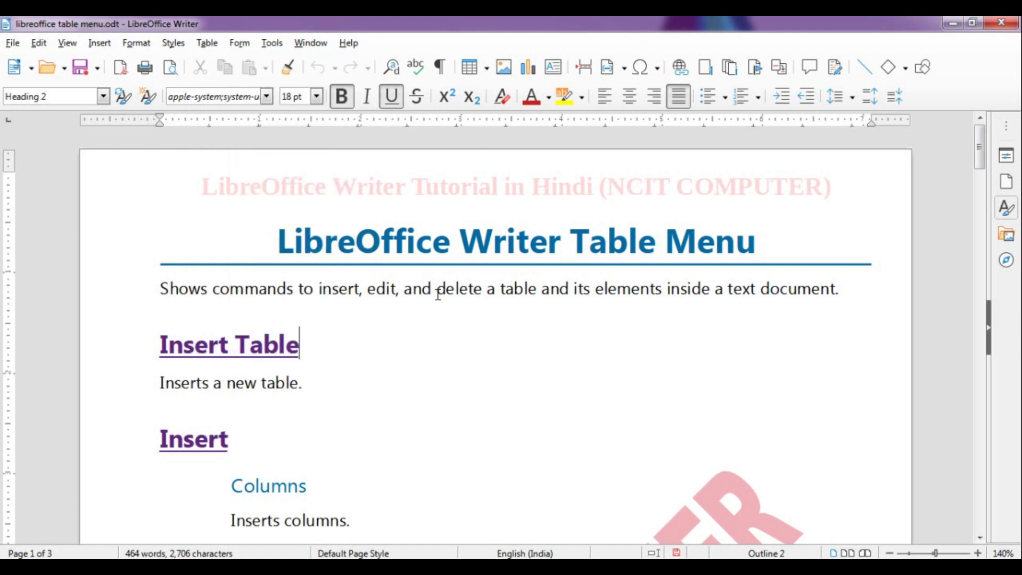
Switch to the blank Untitled 1 document and start Table > Insert Table
{"action": "mouse_move", "coordinate": [253, 567]}
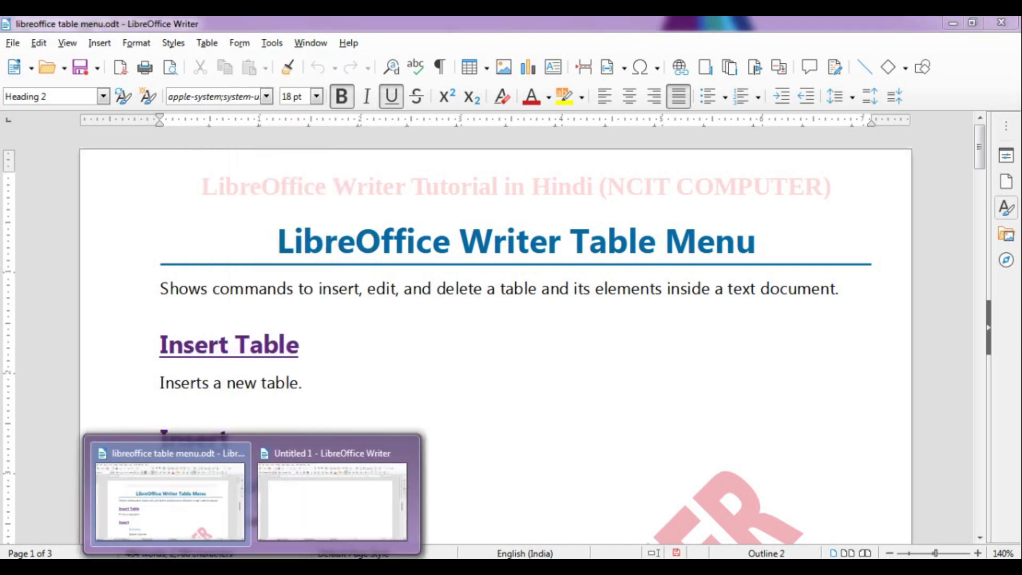
{"action": "left_click", "coordinate": [372, 511]}
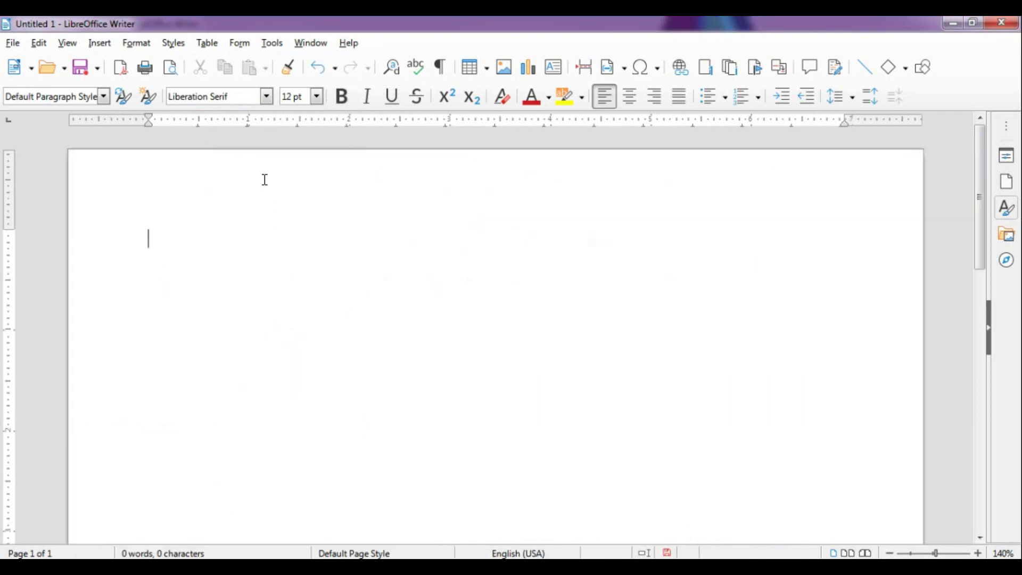
{"action": "left_click", "coordinate": [210, 46]}
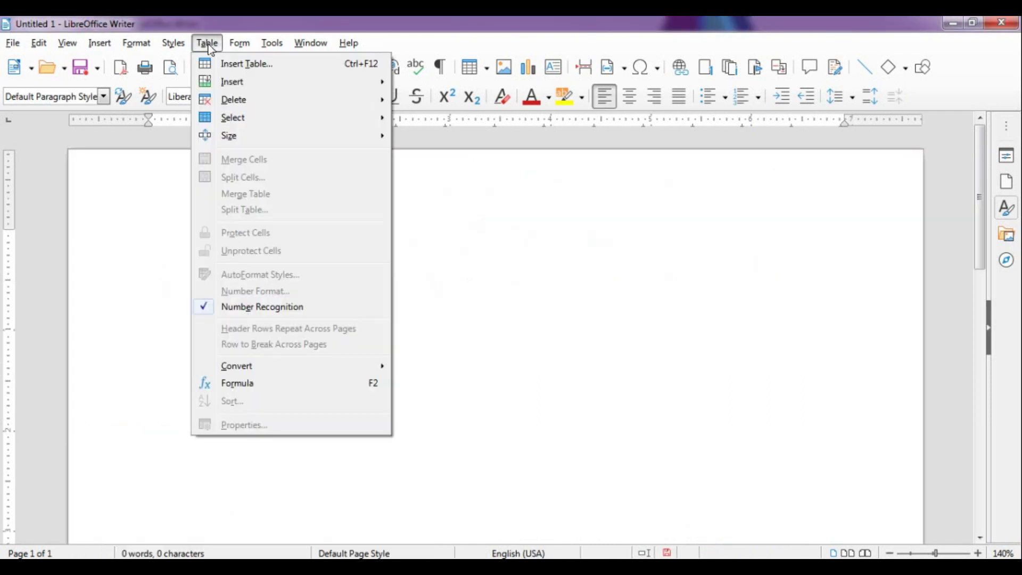
{"action": "left_click", "coordinate": [232, 66]}
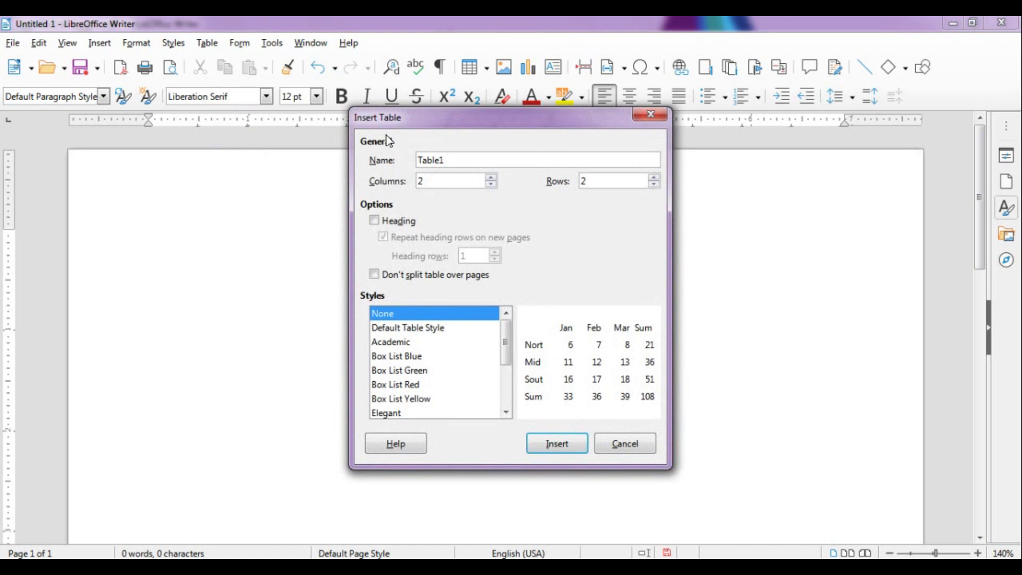
Set the new table to 6 columns and 4 rows with a heading row
{"action": "left_click_drag", "start_coordinate": [448, 128], "coordinate": [395, 117]}
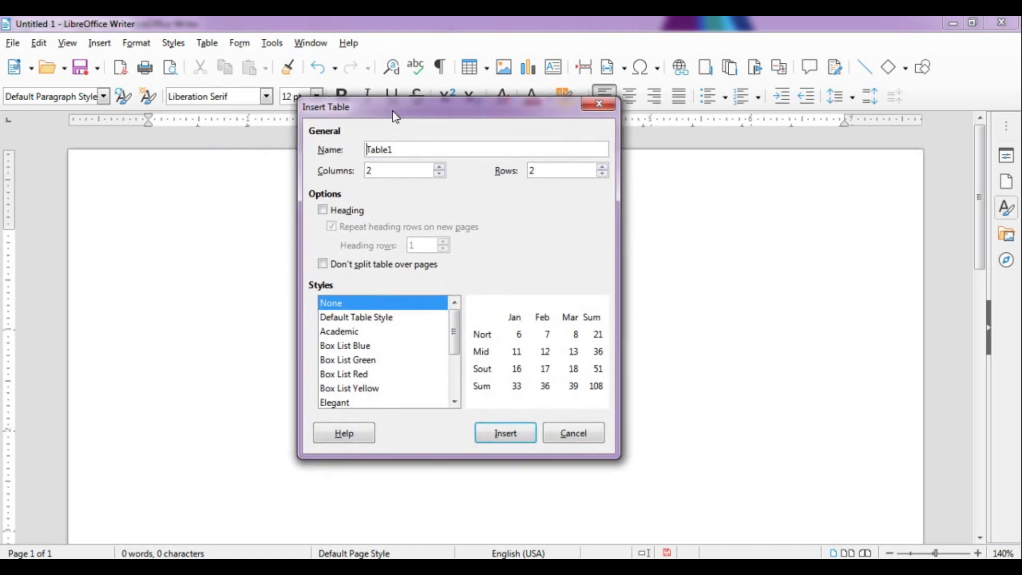
{"action": "left_click", "coordinate": [410, 150]}
{"action": "left_click_drag", "start_coordinate": [410, 151], "coordinate": [360, 152]}
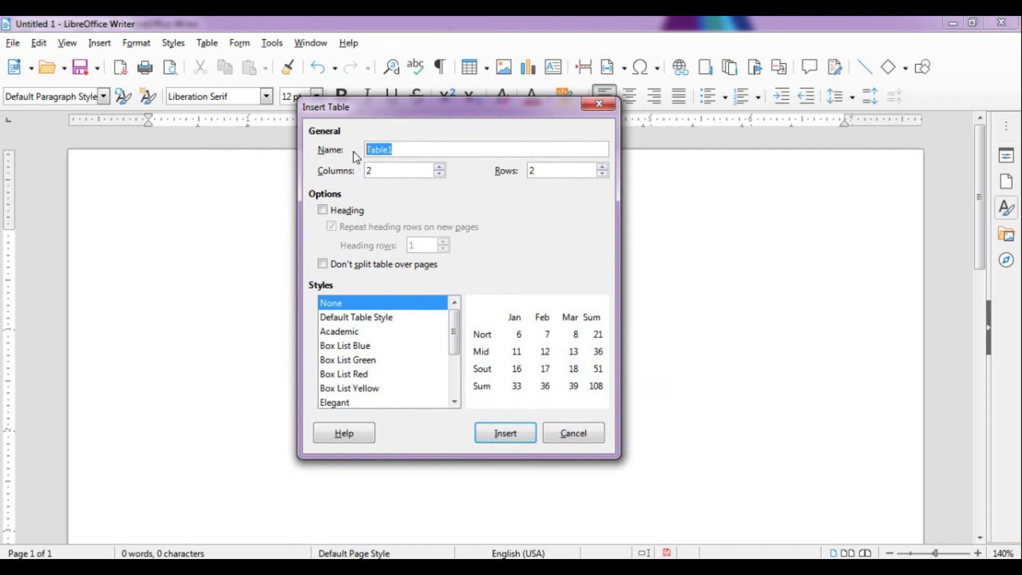
{"action": "left_click", "coordinate": [381, 173]}
{"action": "left_click", "coordinate": [551, 170]}
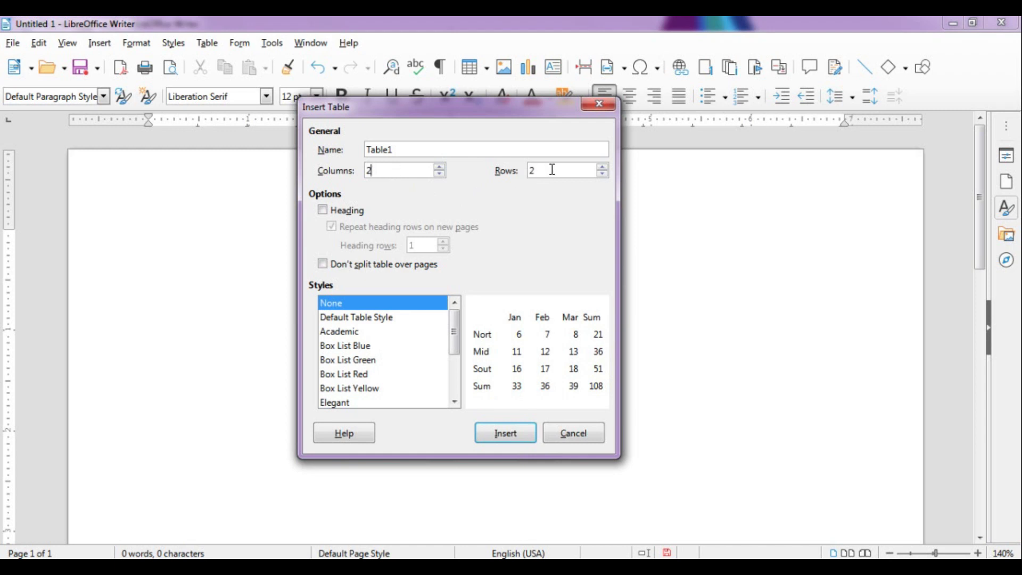
{"action": "left_click", "coordinate": [439, 167]}
{"action": "left_click", "coordinate": [439, 167]}
{"action": "left_click", "coordinate": [439, 166]}
{"action": "left_click", "coordinate": [439, 167]}
{"action": "left_click", "coordinate": [602, 167]}
{"action": "left_click", "coordinate": [602, 168]}
{"action": "left_click", "coordinate": [325, 212]}
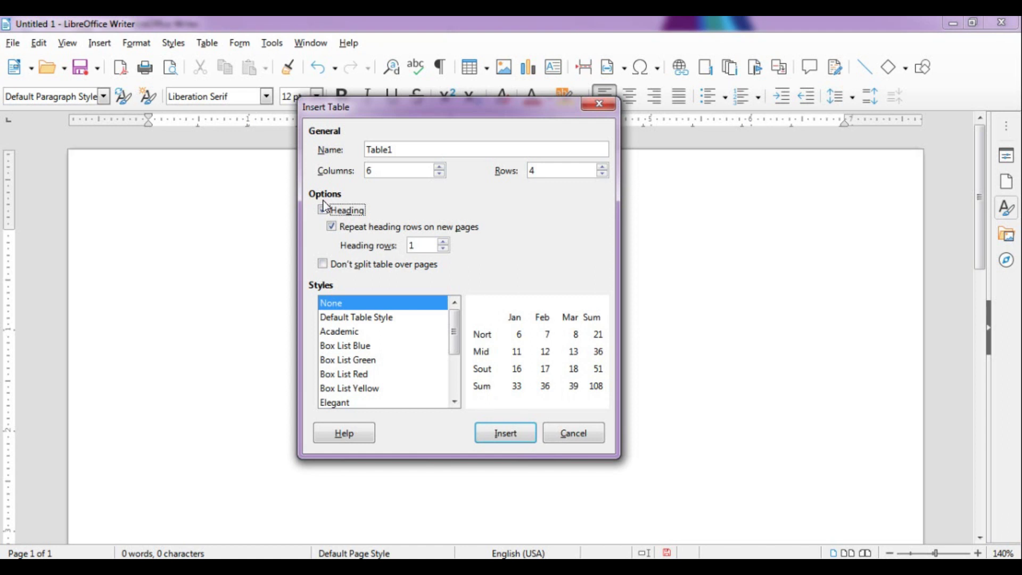
Enable Don't split table over pages, choose the Box List Red style, and insert the 6x4 table
{"action": "left_click", "coordinate": [323, 268]}
{"action": "left_click", "coordinate": [341, 320]}
{"action": "left_click", "coordinate": [342, 332]}
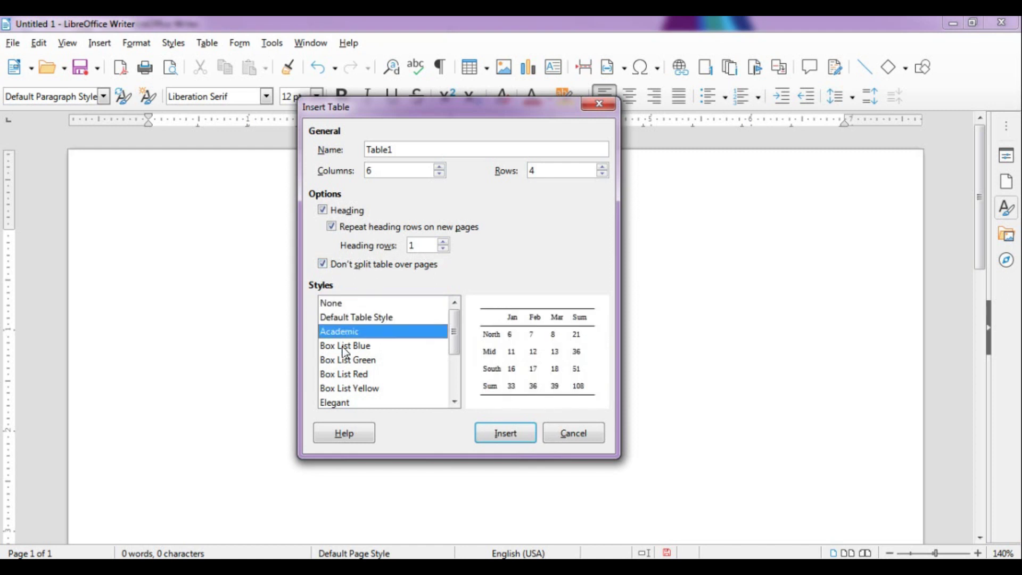
{"action": "left_click", "coordinate": [346, 348]}
{"action": "left_click", "coordinate": [347, 363]}
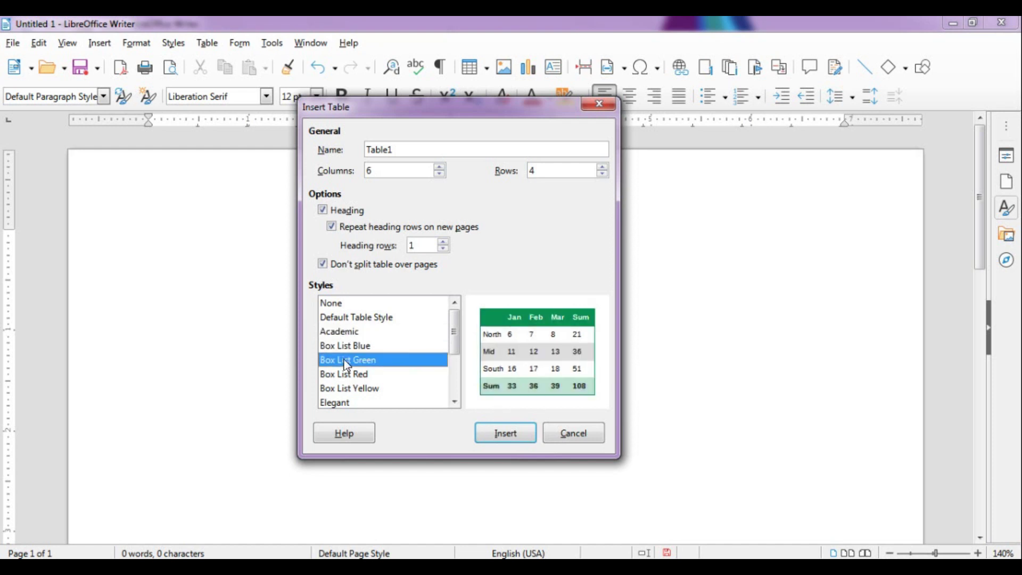
{"action": "left_click", "coordinate": [348, 377]}
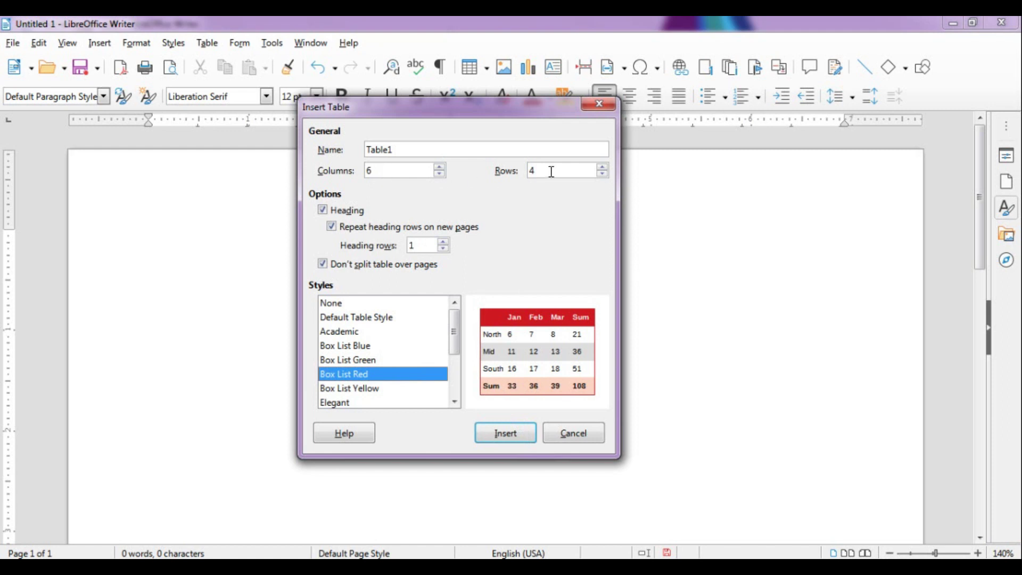
{"action": "left_click", "coordinate": [524, 436]}
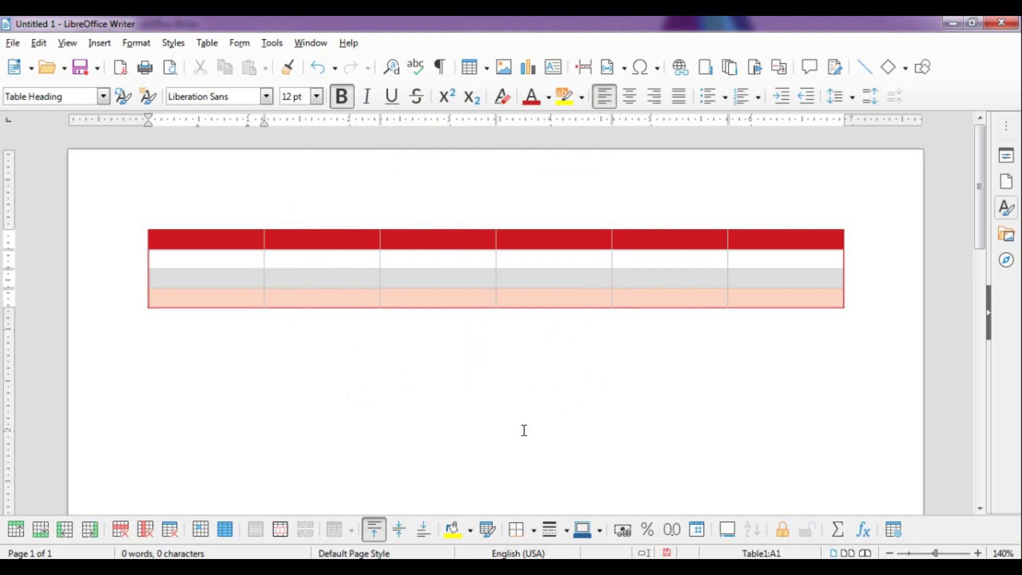
Put the cursor in the last student's name cell and bring up the Table > Insert submenu
{"action": "left_click", "coordinate": [206, 43]}
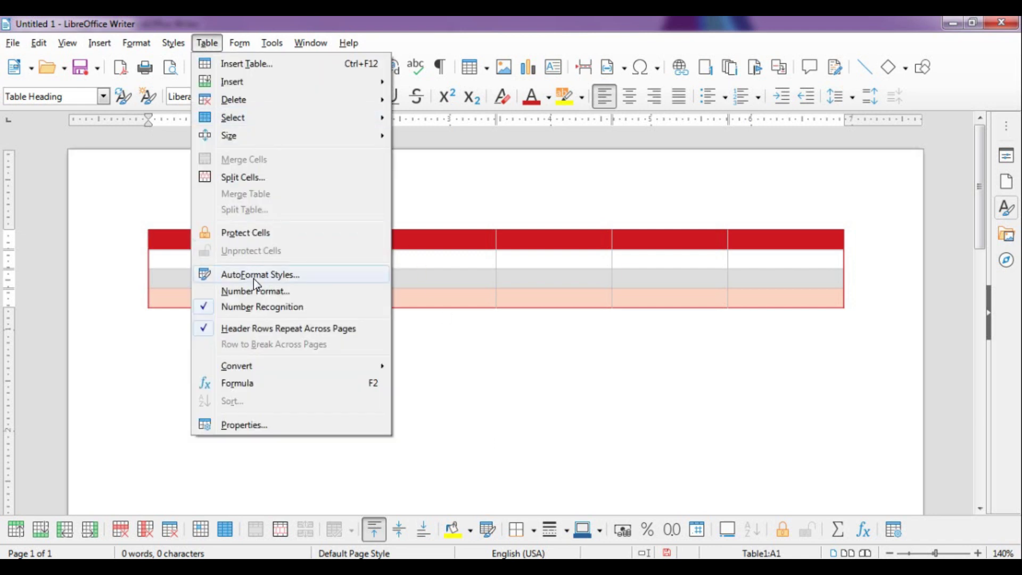
{"action": "left_click", "coordinate": [458, 236]}
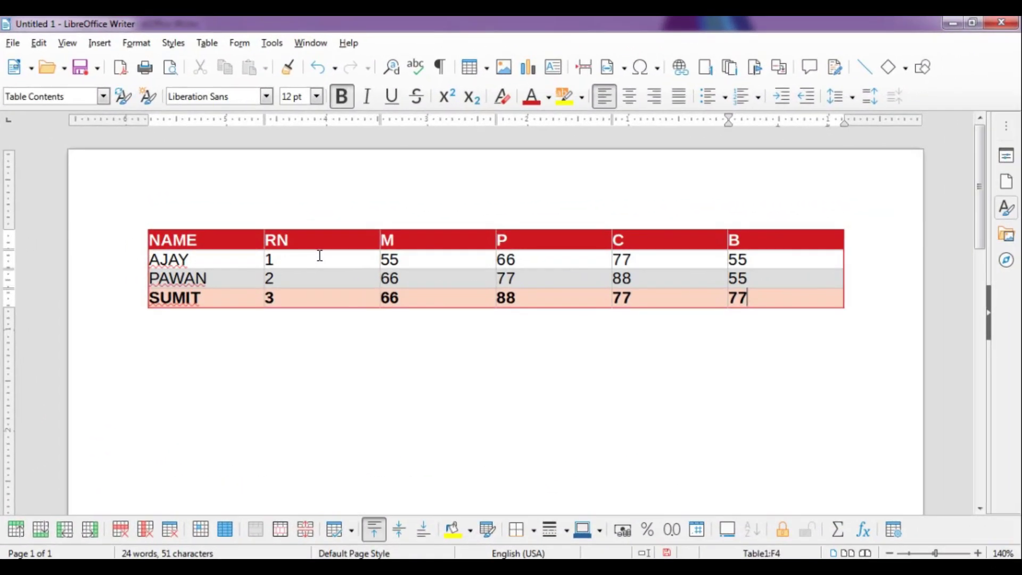
{"action": "left_click", "coordinate": [224, 299]}
{"action": "left_click", "coordinate": [208, 44]}
{"action": "mouse_move", "coordinate": [226, 86]}
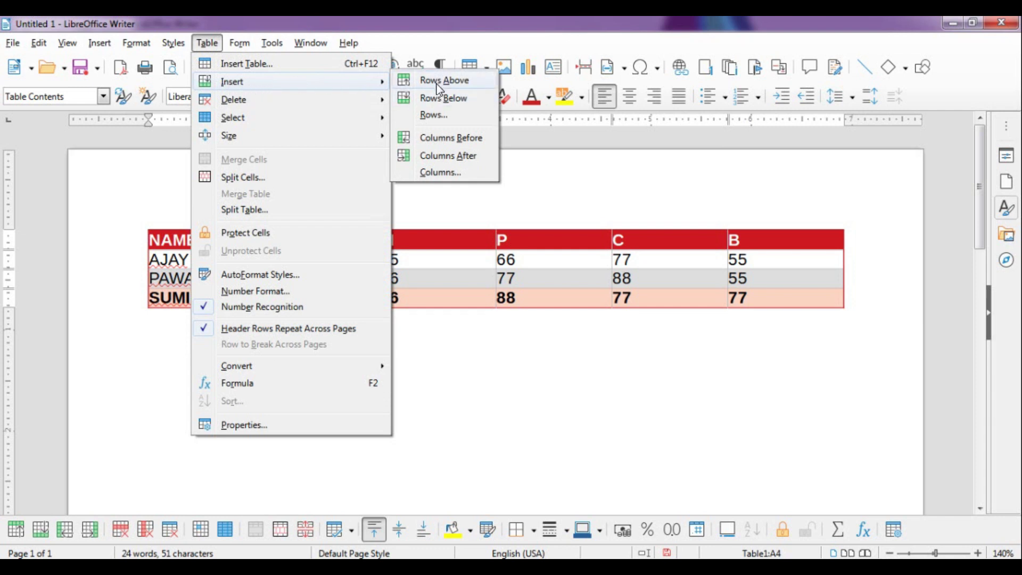
Move through the student cells and settle in the last row's name cell A4
{"action": "left_click", "coordinate": [456, 296]}
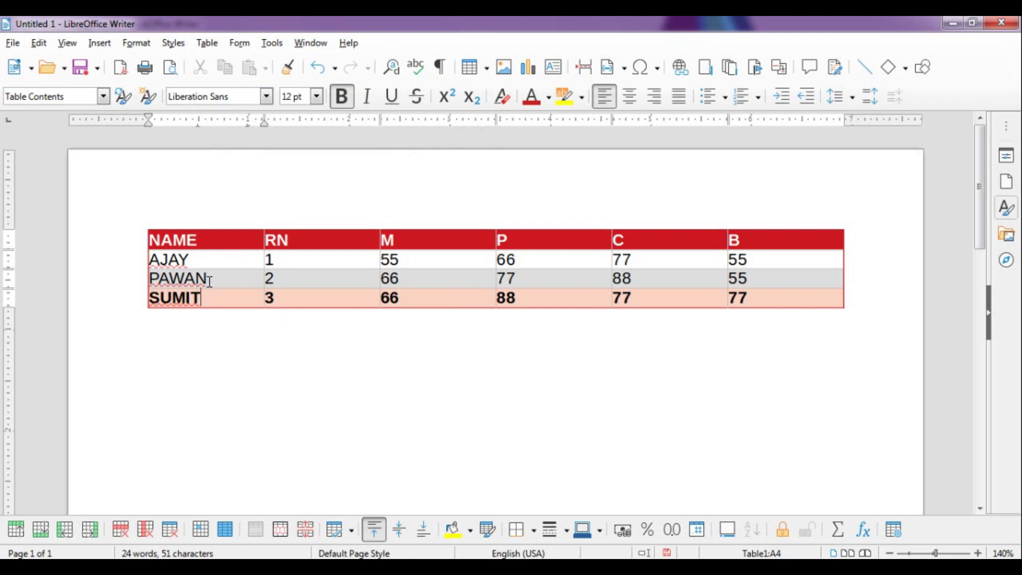
{"action": "left_click", "coordinate": [208, 277]}
{"action": "left_click", "coordinate": [296, 280]}
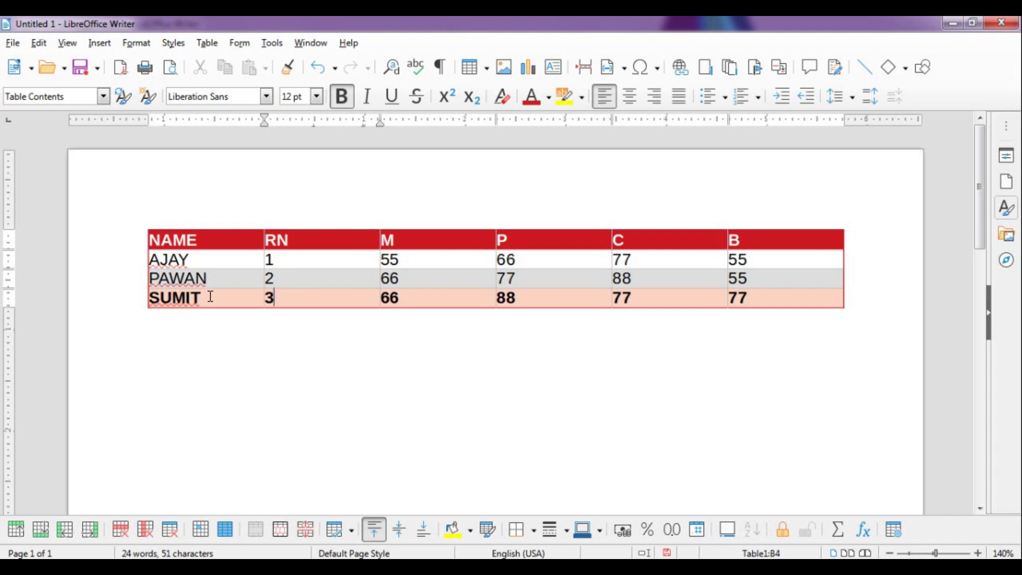
{"action": "left_click", "coordinate": [212, 297]}
{"action": "left_click", "coordinate": [281, 297]}
{"action": "left_click", "coordinate": [225, 298]}
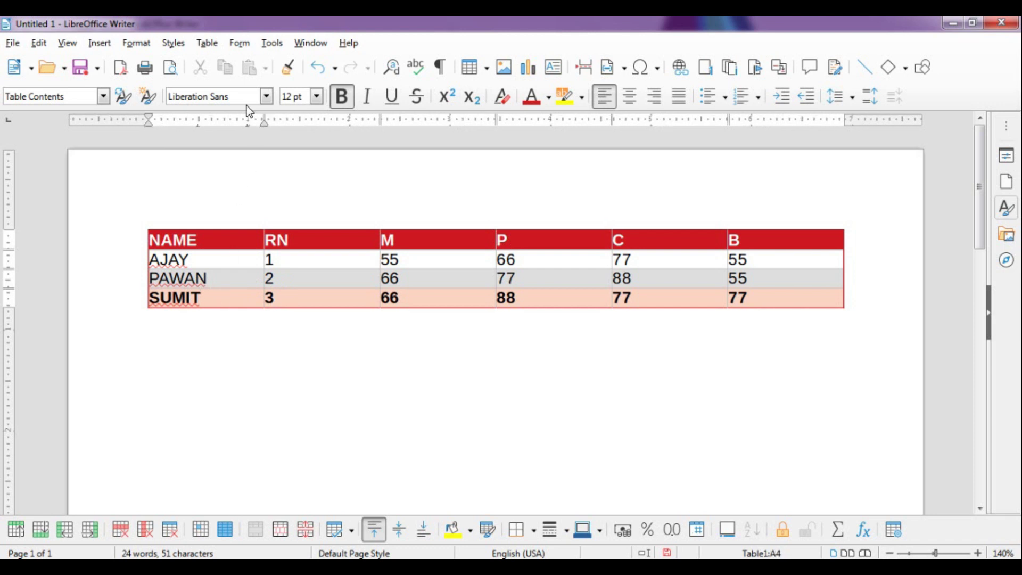
Insert one empty row above and one empty row below the last student's row
{"action": "left_click", "coordinate": [215, 44]}
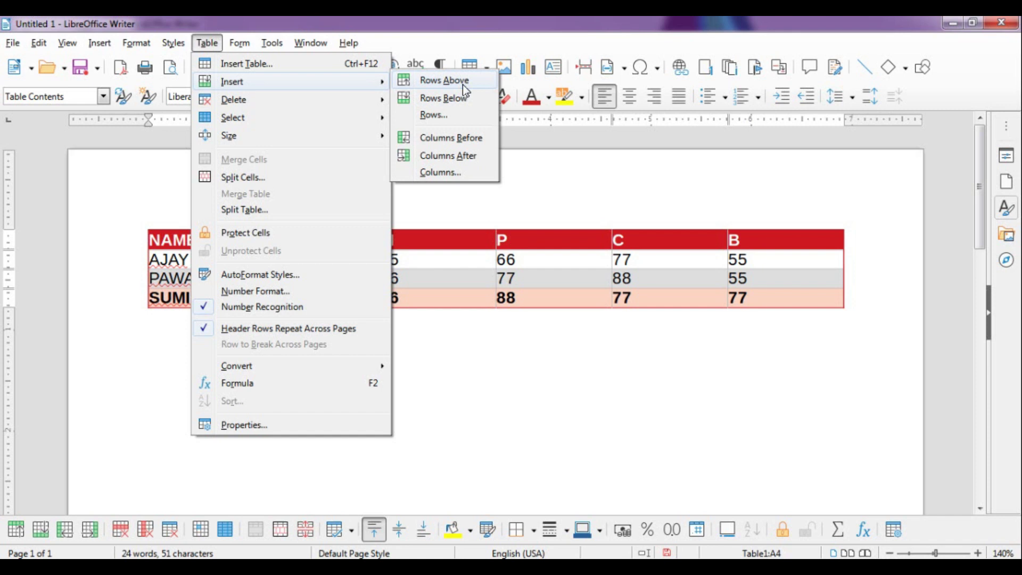
{"action": "left_click", "coordinate": [463, 85]}
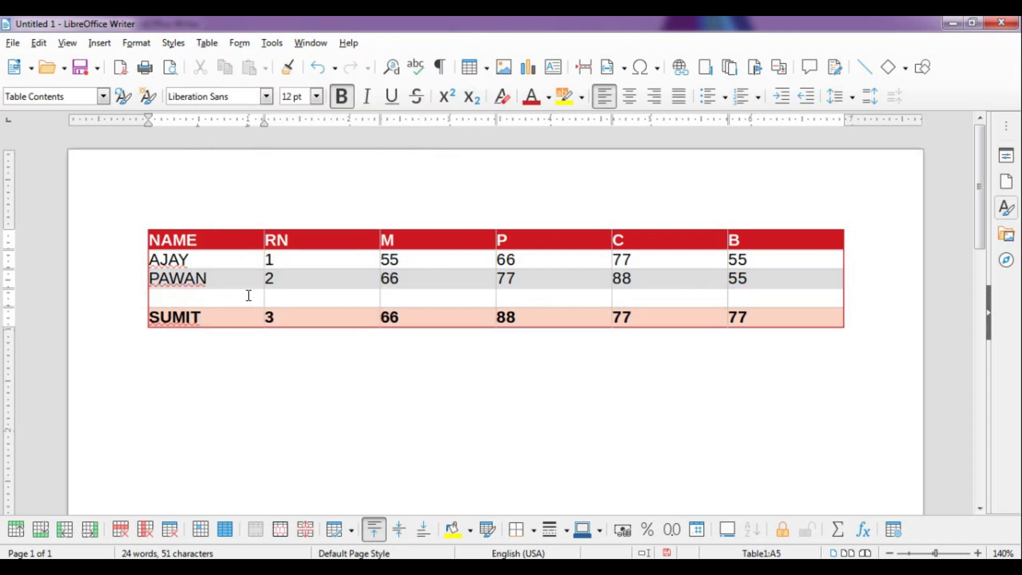
{"action": "left_click", "coordinate": [210, 45]}
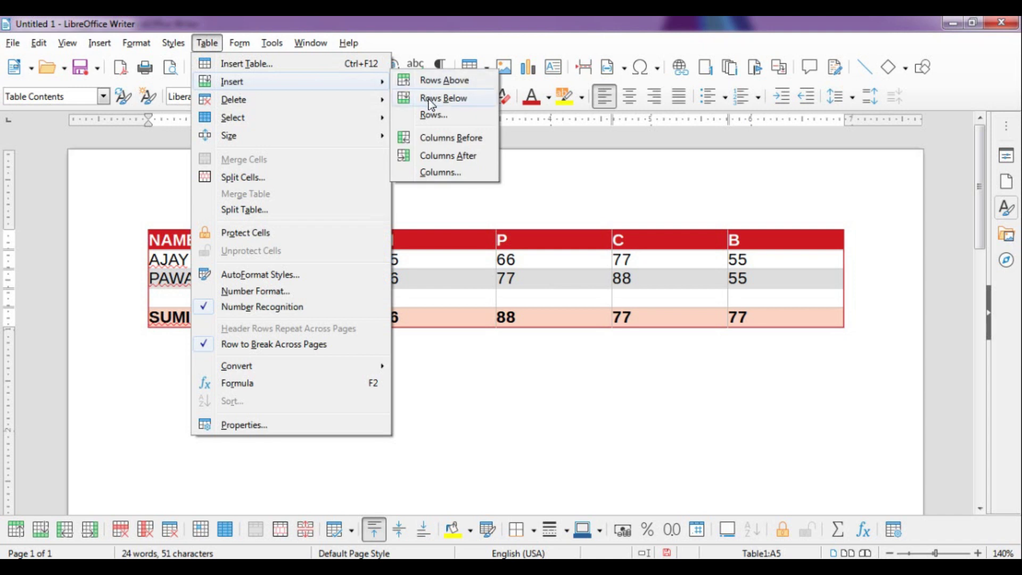
{"action": "left_click", "coordinate": [432, 103]}
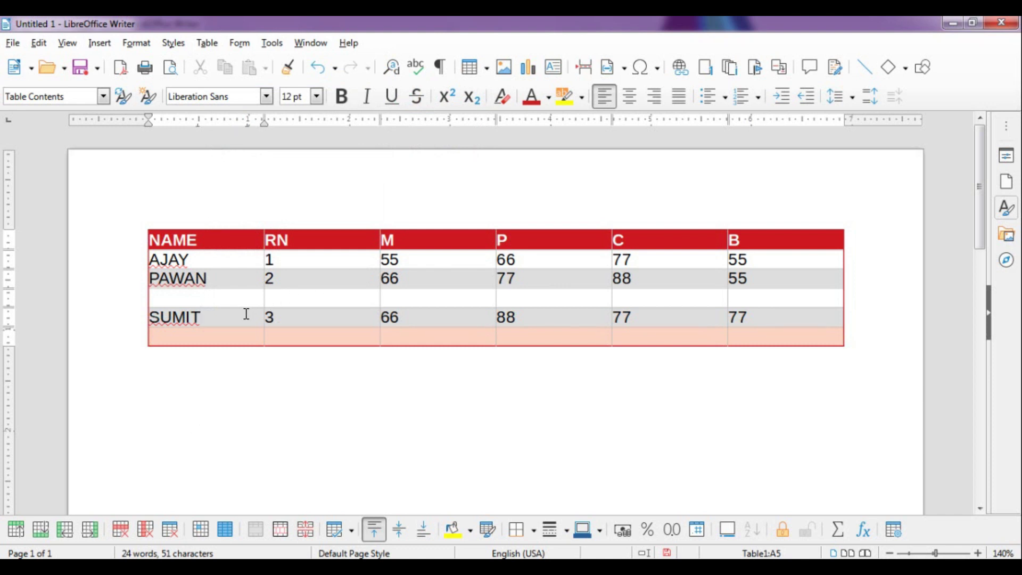
Insert 4 empty rows below the SUMIT row using Table > Insert > Rows
{"action": "left_click", "coordinate": [207, 43]}
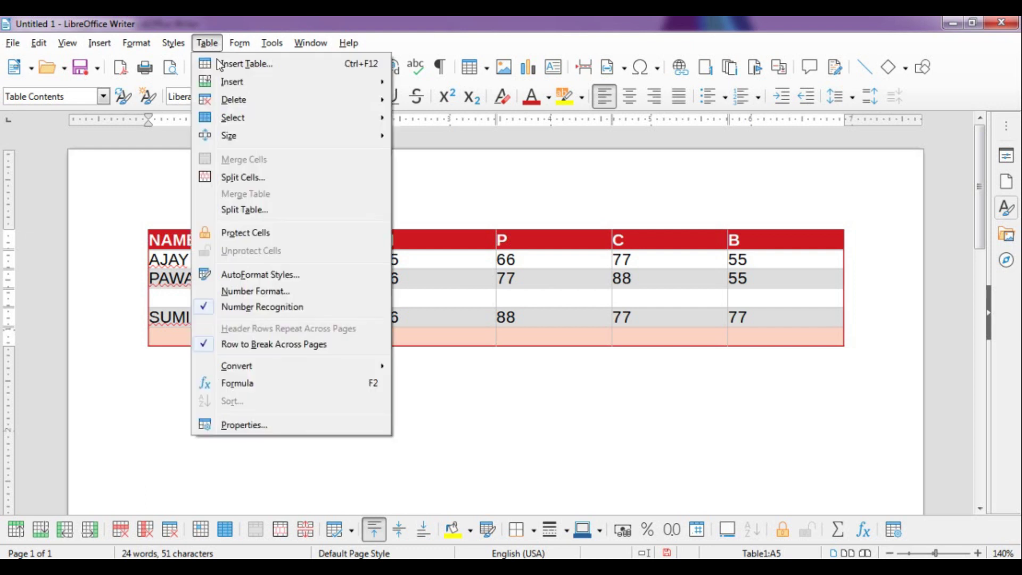
{"action": "mouse_move", "coordinate": [230, 87]}
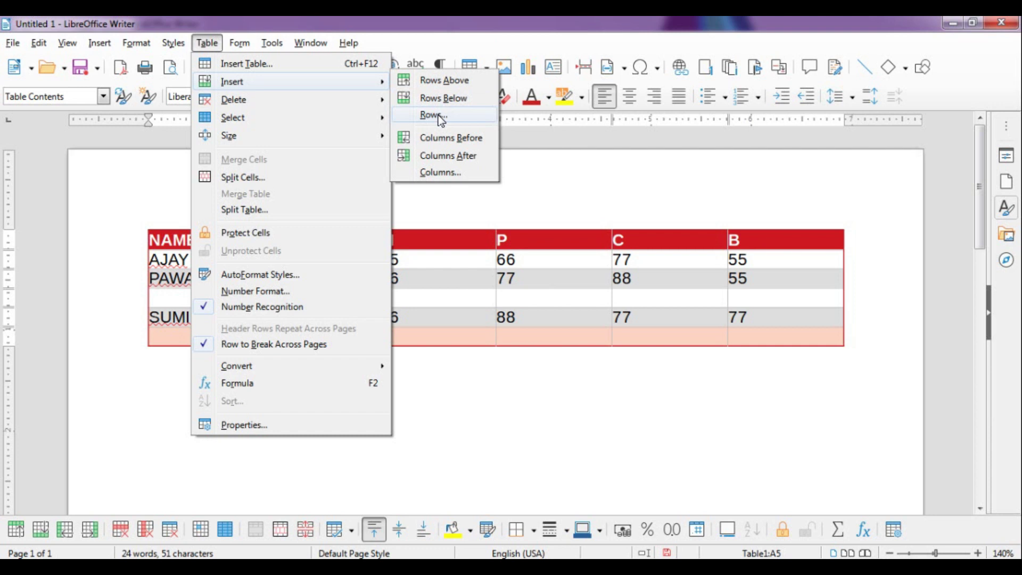
{"action": "left_click", "coordinate": [435, 115]}
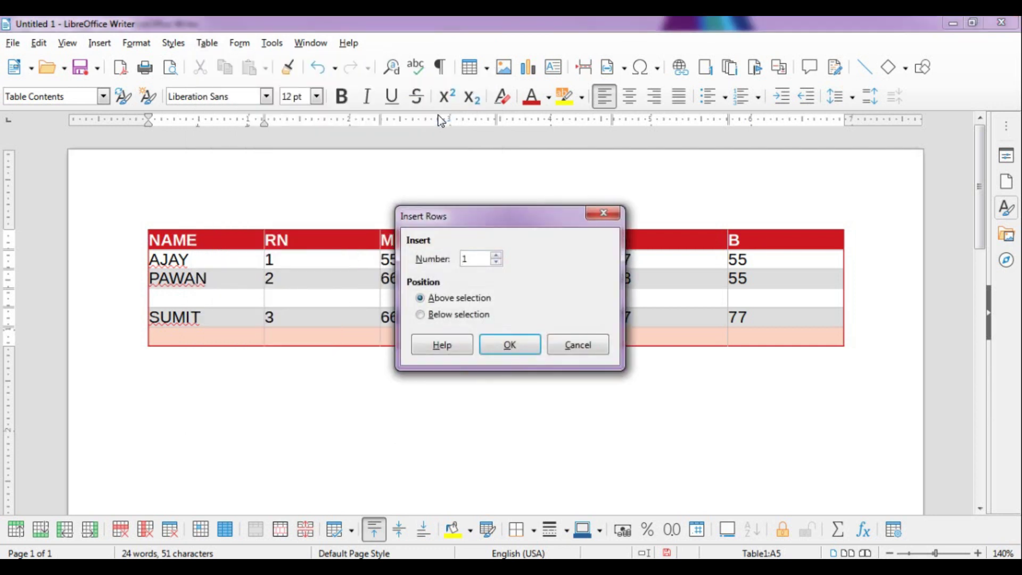
{"action": "left_click", "coordinate": [495, 256]}
{"action": "left_click", "coordinate": [496, 256]}
{"action": "left_click", "coordinate": [496, 256]}
{"action": "left_click", "coordinate": [424, 315]}
{"action": "left_click", "coordinate": [506, 351]}
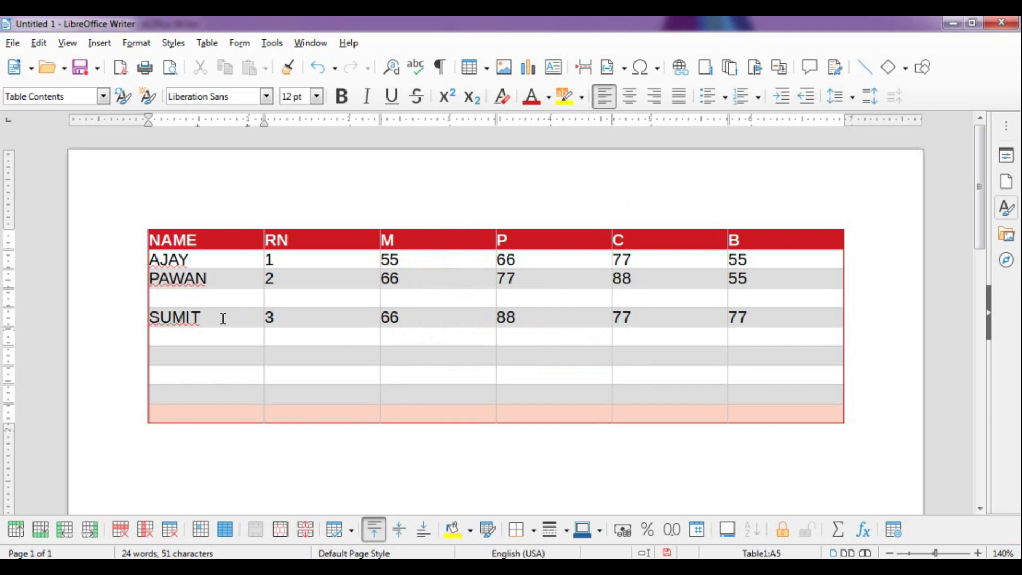
Dismiss the Table menu and place the caret in the B header cell
{"action": "left_click", "coordinate": [212, 44]}
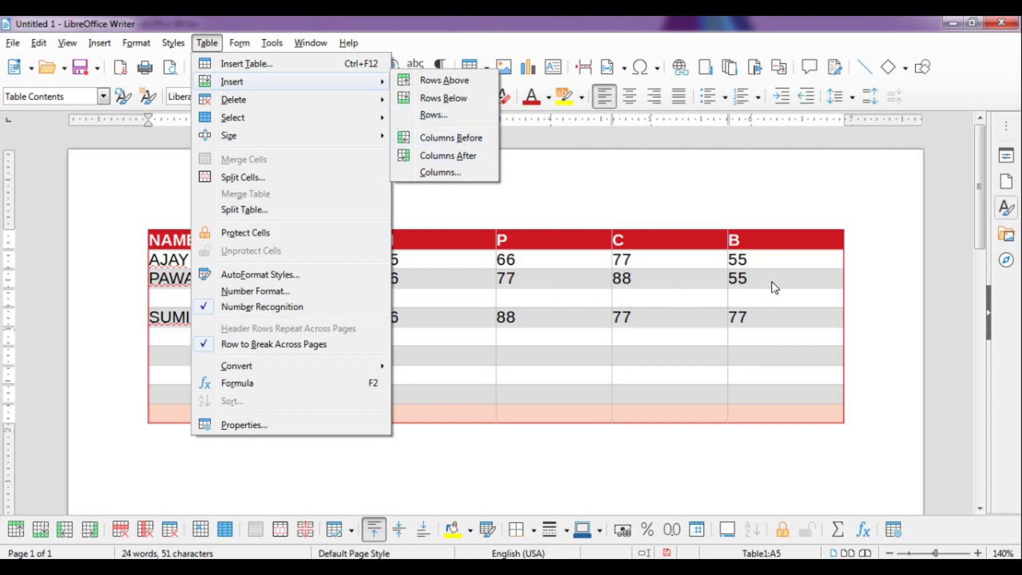
{"action": "left_click", "coordinate": [765, 253]}
{"action": "left_click", "coordinate": [761, 239]}
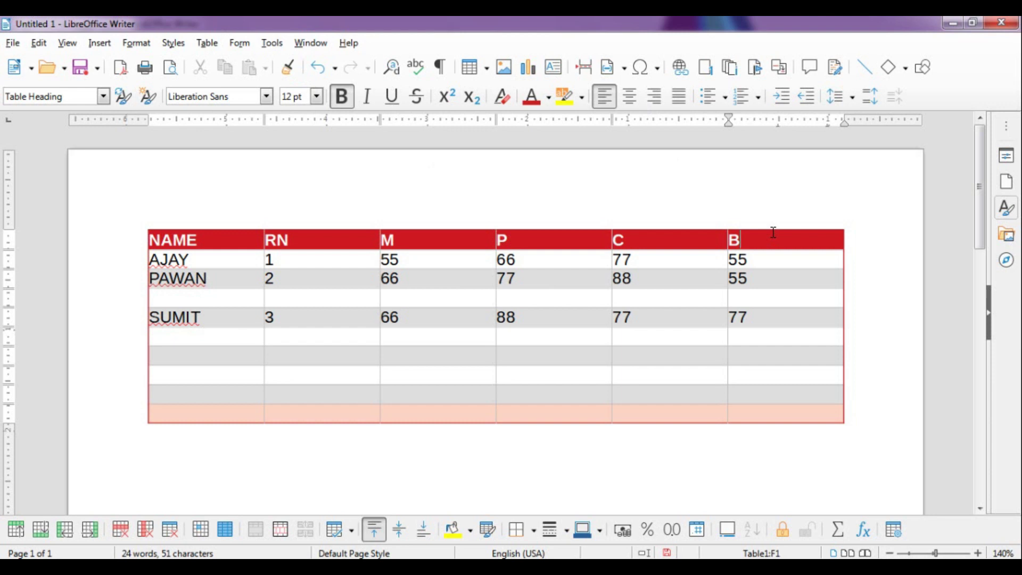
Insert a column after B, head it TOTAL, and move to AJAY's TOTAL cell
{"action": "left_click", "coordinate": [200, 44]}
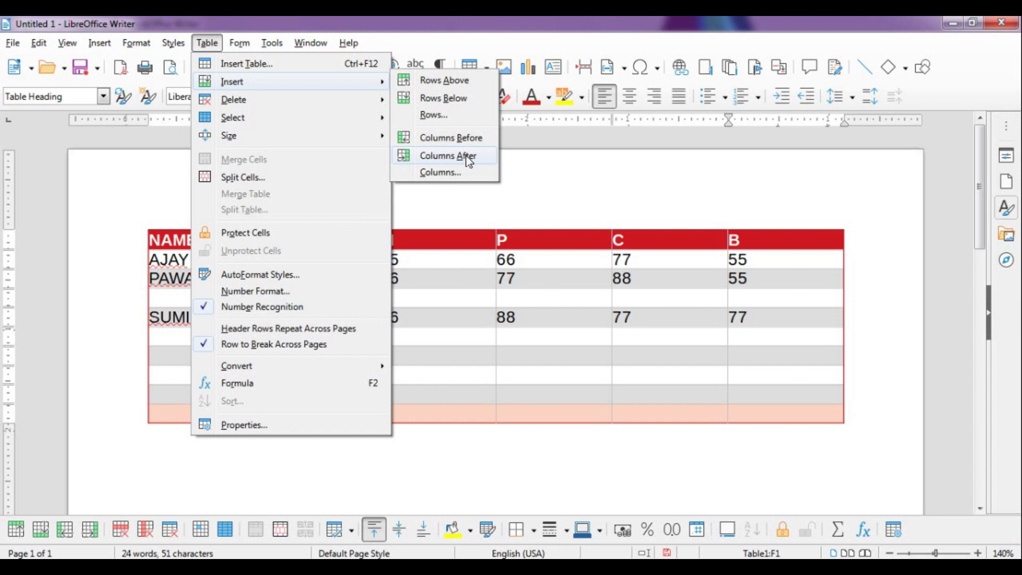
{"action": "left_click", "coordinate": [460, 159]}
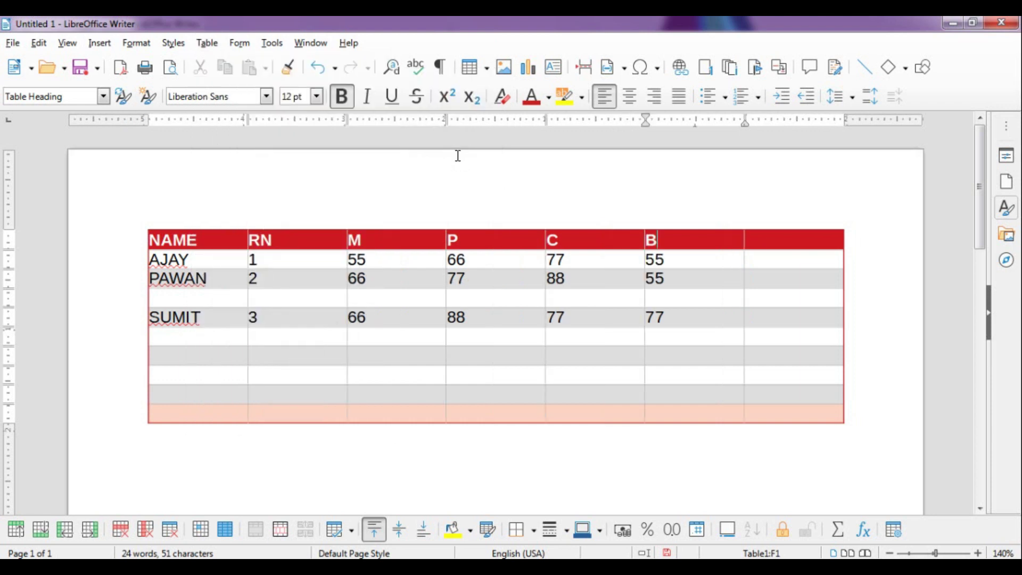
{"action": "left_click", "coordinate": [768, 241]}
{"action": "type", "text": "TOT"}
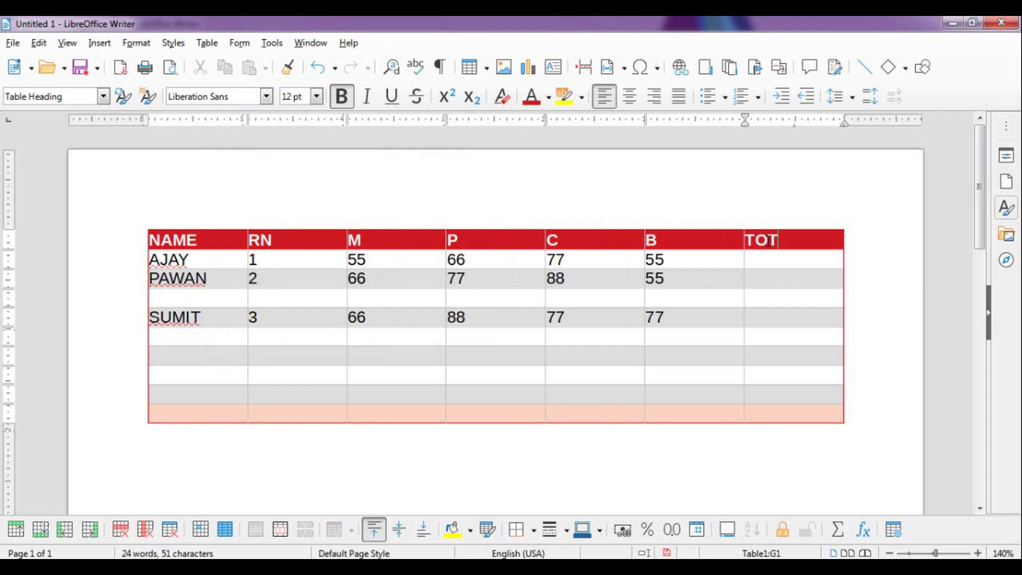
{"action": "type", "text": "AL"}
{"action": "left_click", "coordinate": [768, 257]}
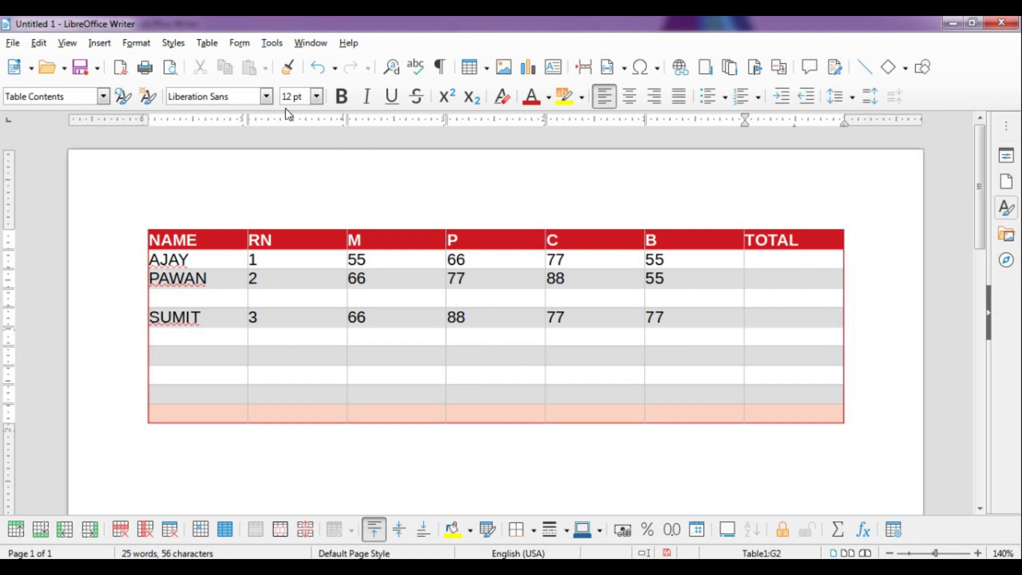
Insert an empty column before column B from the B header cell
{"action": "left_click", "coordinate": [207, 42]}
{"action": "mouse_move", "coordinate": [311, 86]}
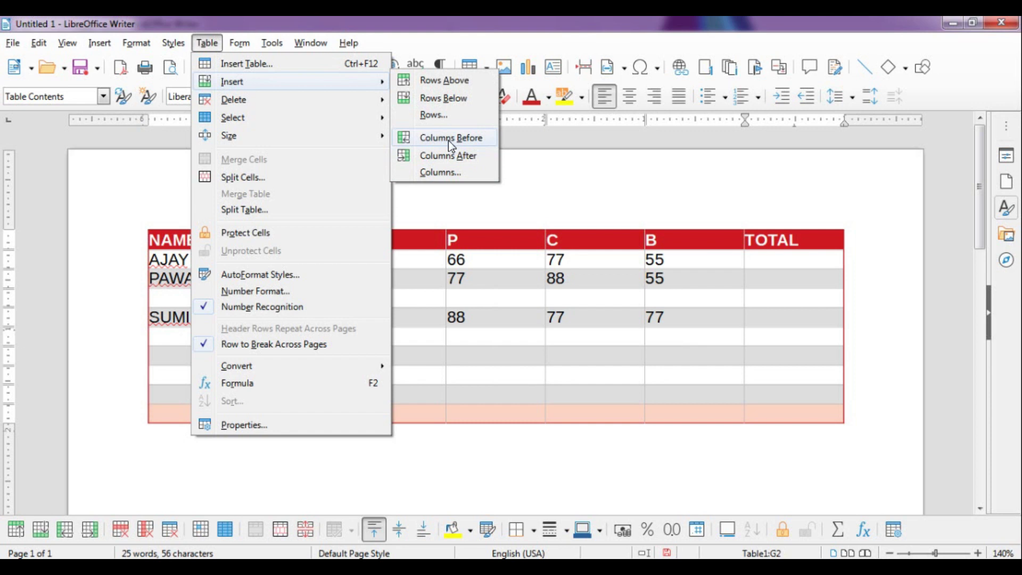
{"action": "left_click", "coordinate": [705, 253]}
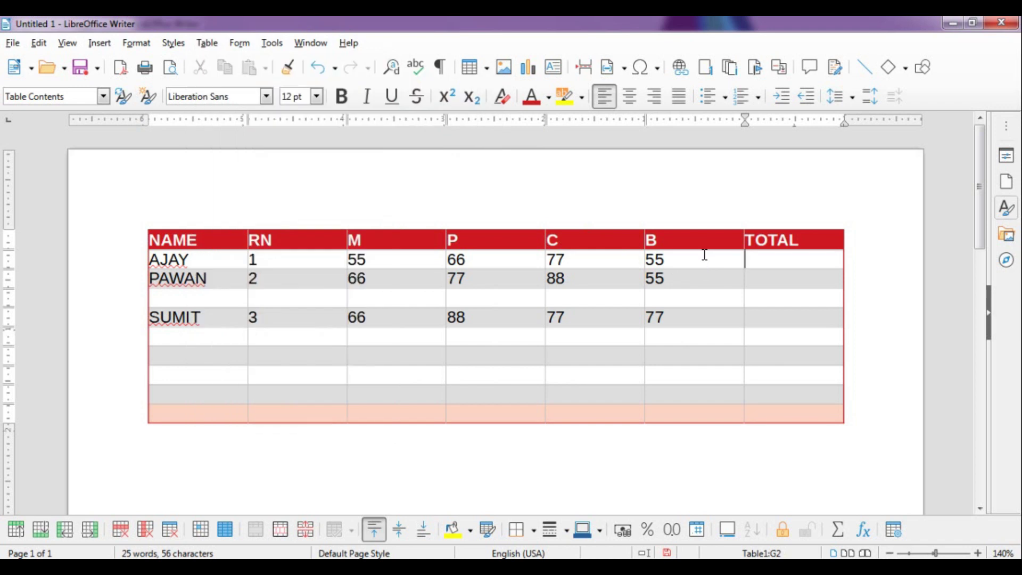
{"action": "left_click", "coordinate": [690, 240]}
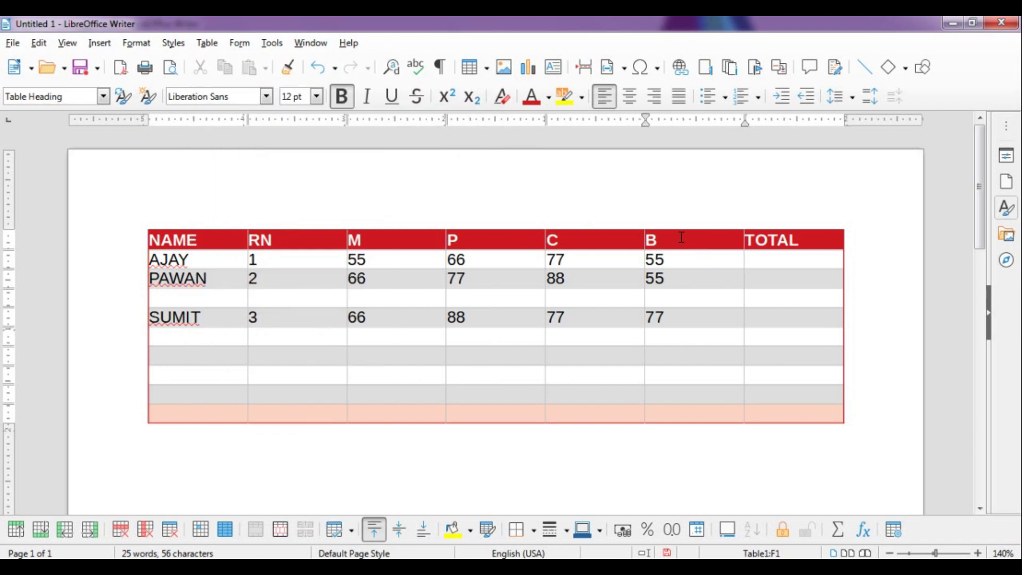
{"action": "left_click", "coordinate": [208, 43]}
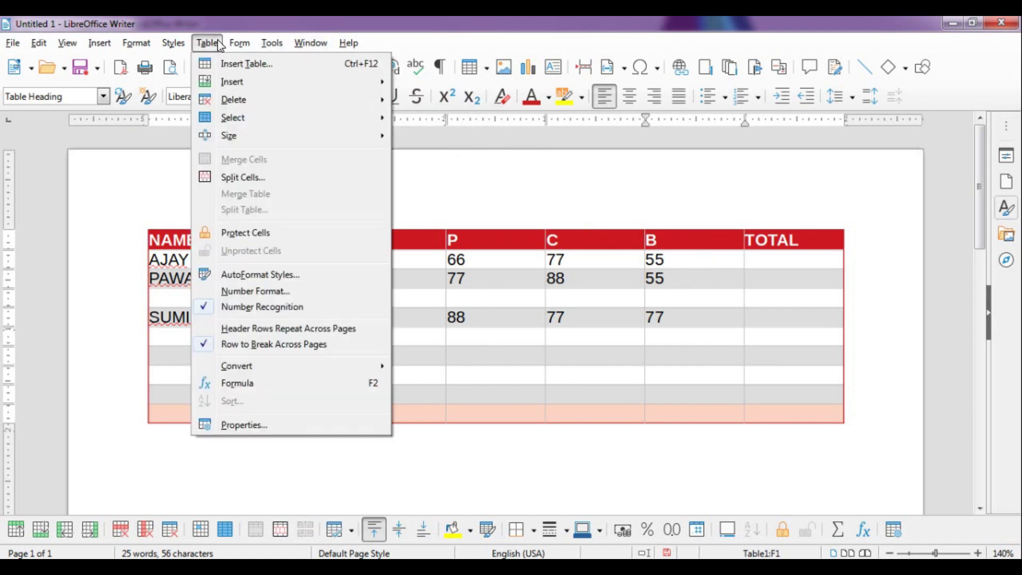
{"action": "mouse_move", "coordinate": [236, 105]}
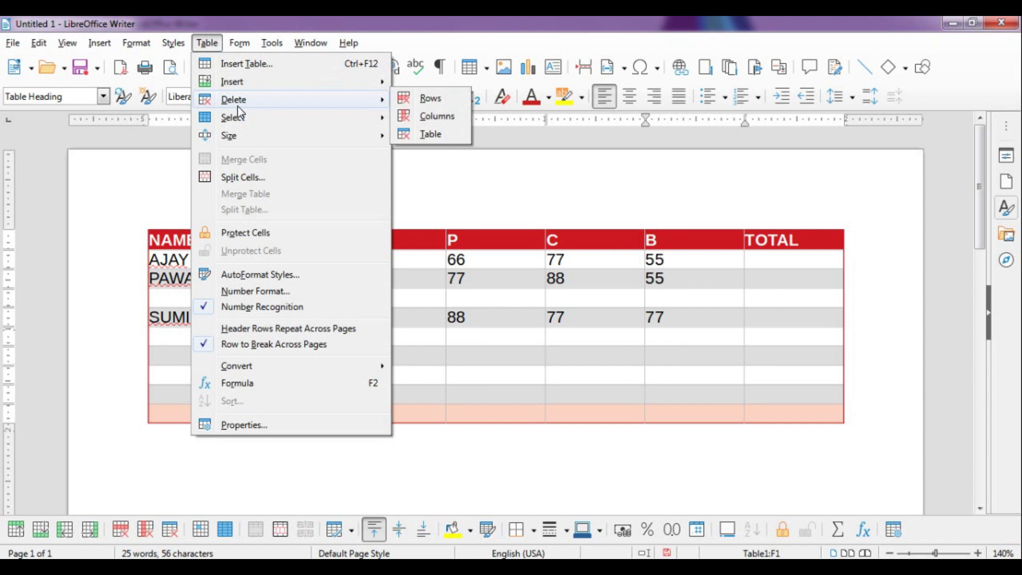
{"action": "mouse_move", "coordinate": [238, 82]}
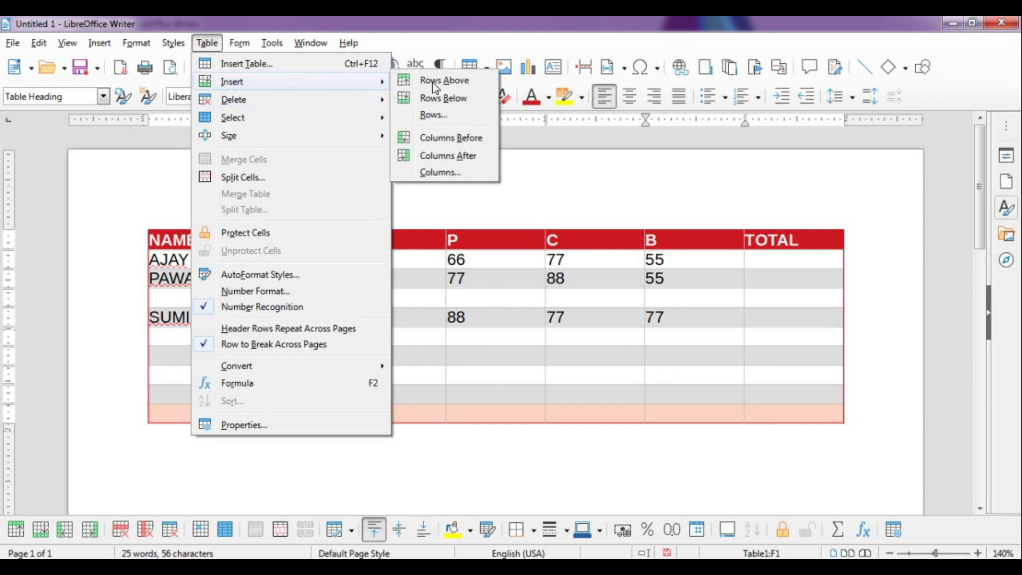
{"action": "left_click", "coordinate": [462, 139]}
Move along the AJAY row to its TOTAL cell and bring up Table > Insert
{"action": "left_click", "coordinate": [627, 254]}
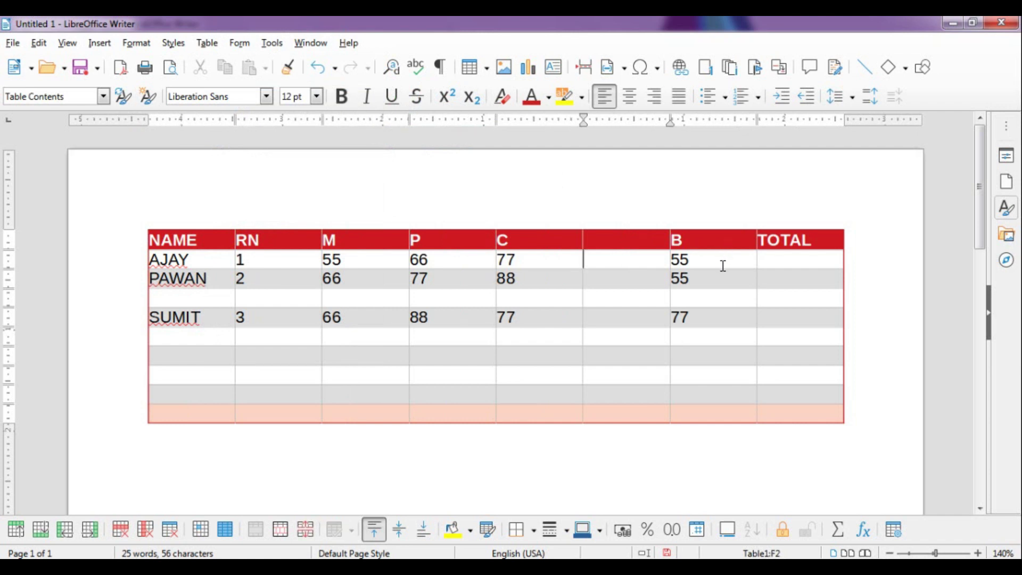
{"action": "left_click", "coordinate": [776, 257]}
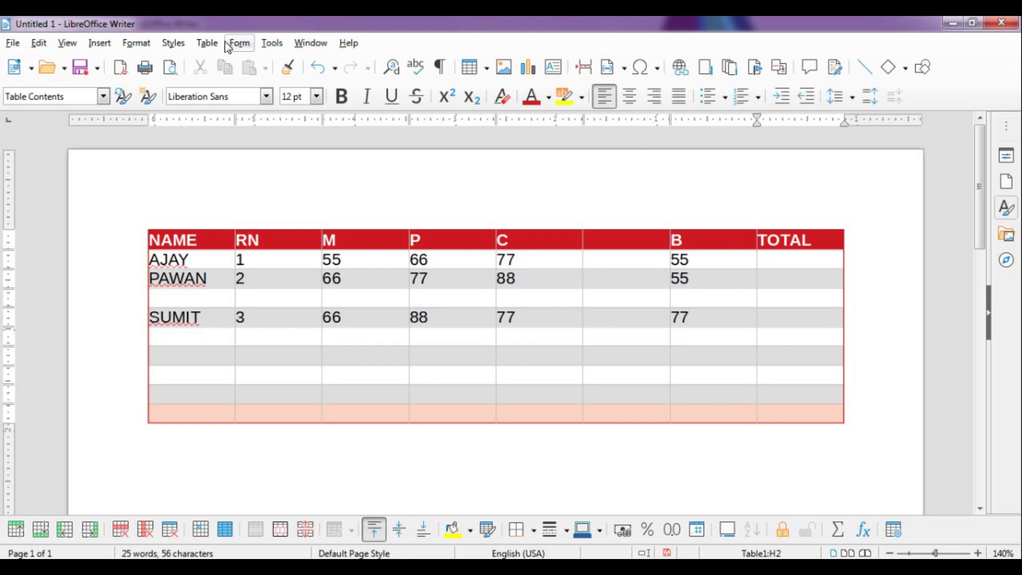
{"action": "left_click", "coordinate": [206, 42]}
{"action": "mouse_move", "coordinate": [231, 83]}
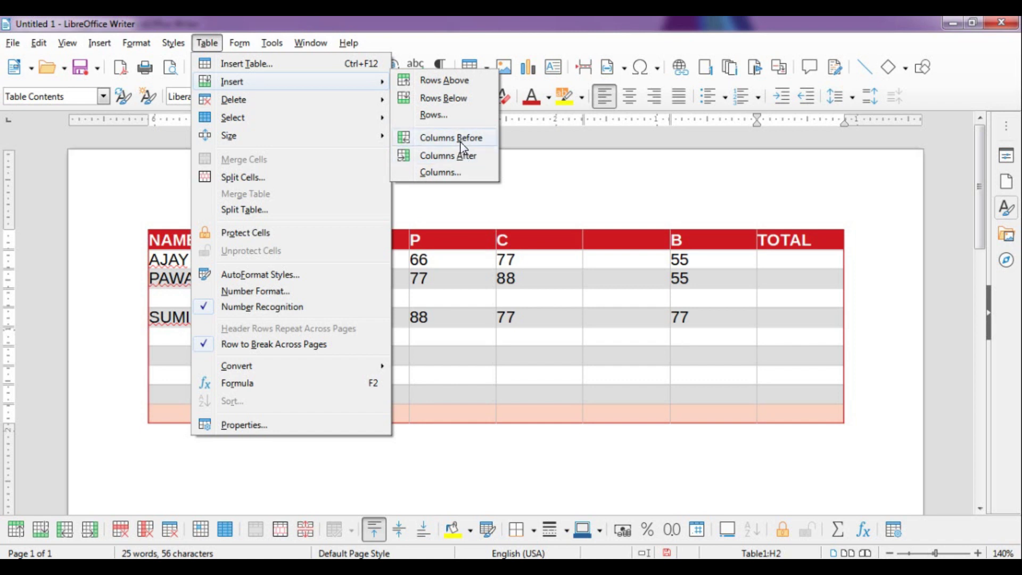
Insert 4 empty columns after the TOTAL column
{"action": "left_click", "coordinate": [455, 175]}
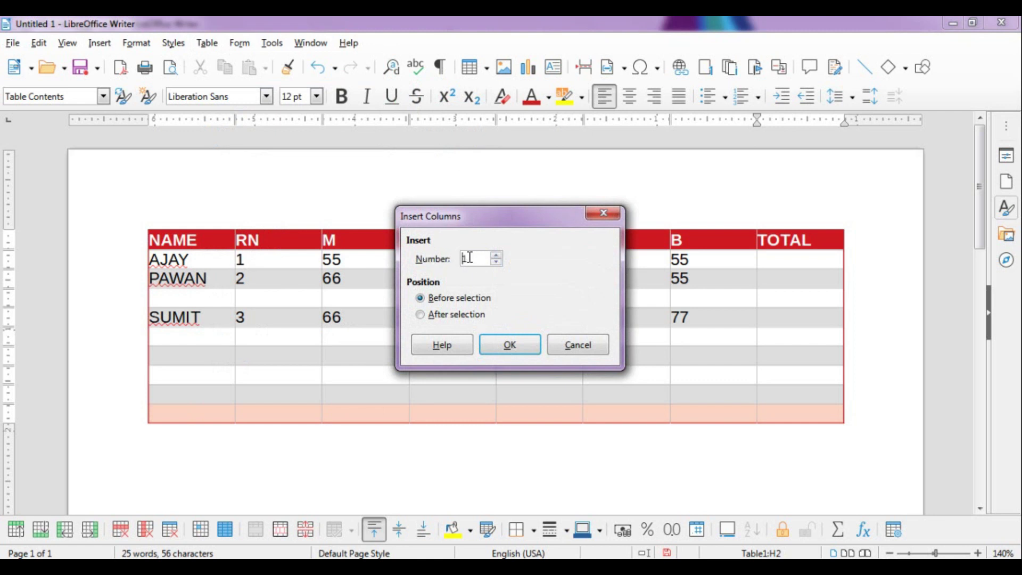
{"action": "left_click", "coordinate": [497, 255]}
{"action": "left_click", "coordinate": [497, 256]}
{"action": "left_click", "coordinate": [497, 255]}
{"action": "left_click", "coordinate": [449, 315]}
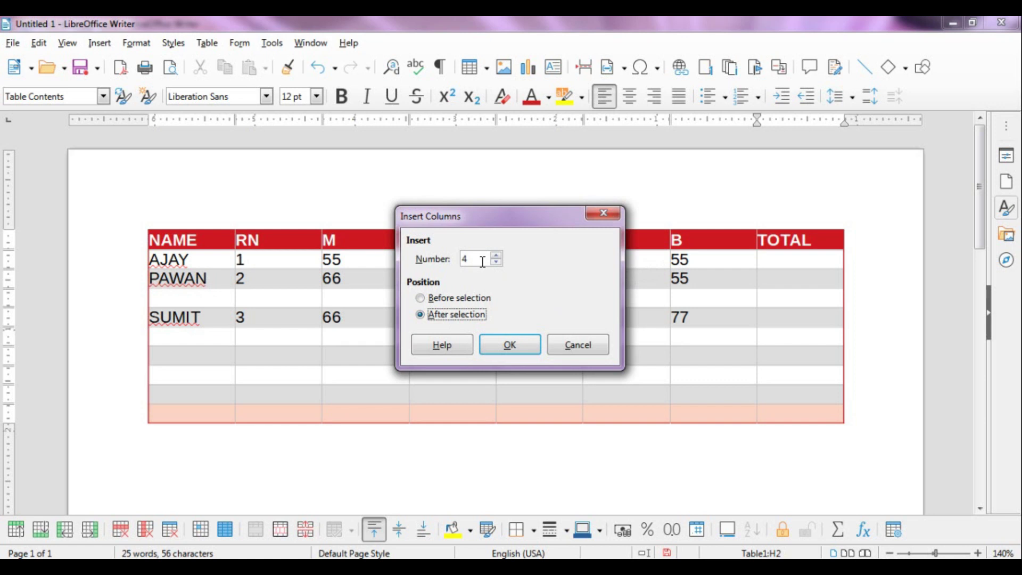
{"action": "left_click", "coordinate": [534, 346]}
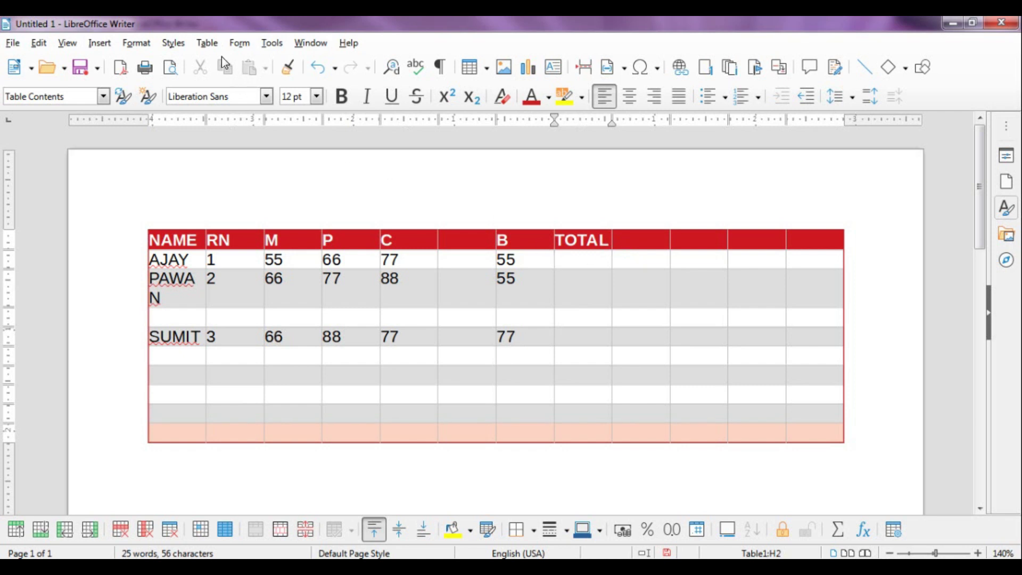
Look over the Table menu, then switch to the libreoffice table menu.odt notes
{"action": "left_click", "coordinate": [206, 42]}
{"action": "mouse_move", "coordinate": [226, 84]}
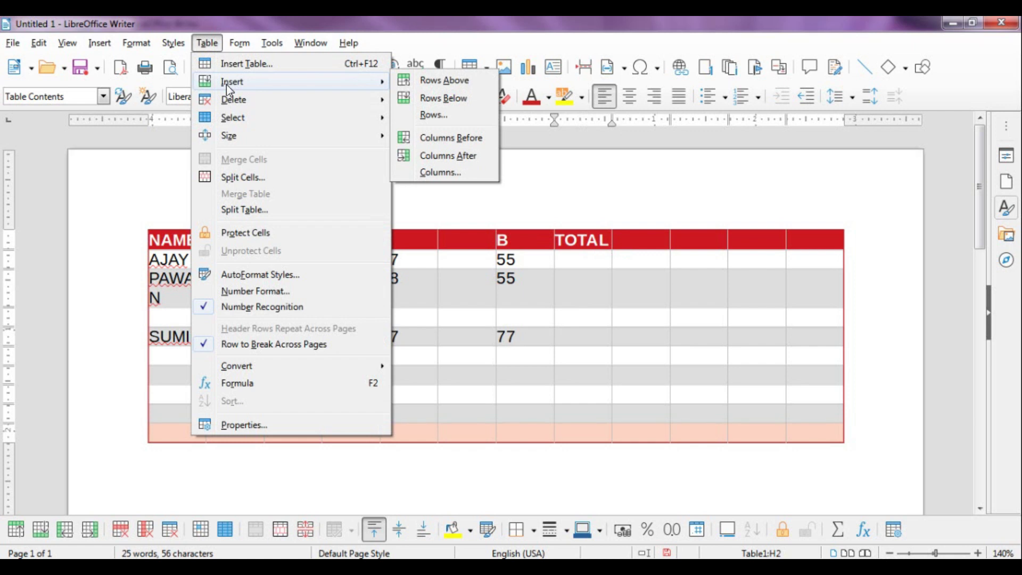
{"action": "mouse_move", "coordinate": [234, 101]}
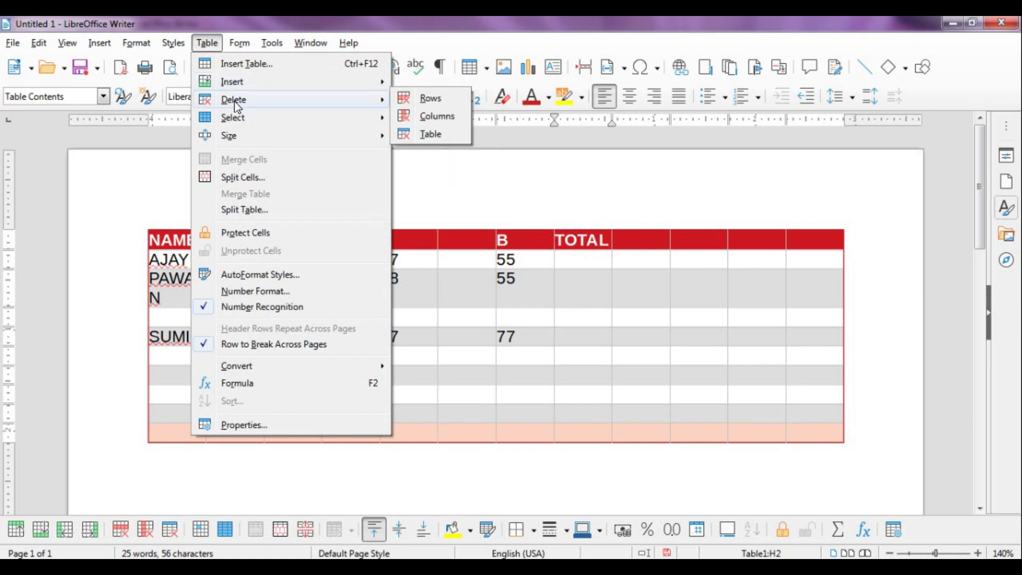
{"action": "left_click", "coordinate": [577, 194]}
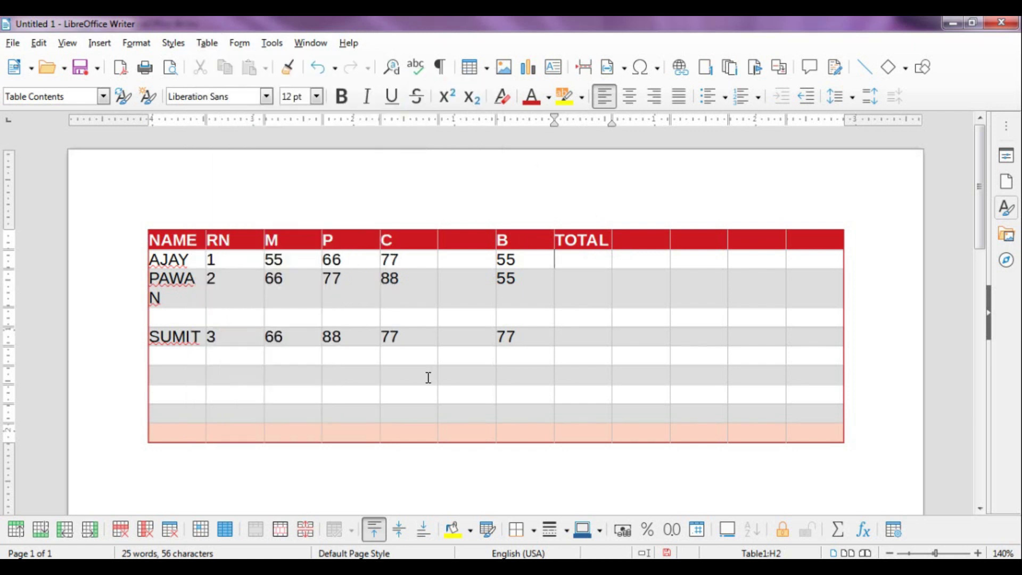
{"action": "mouse_move", "coordinate": [250, 553]}
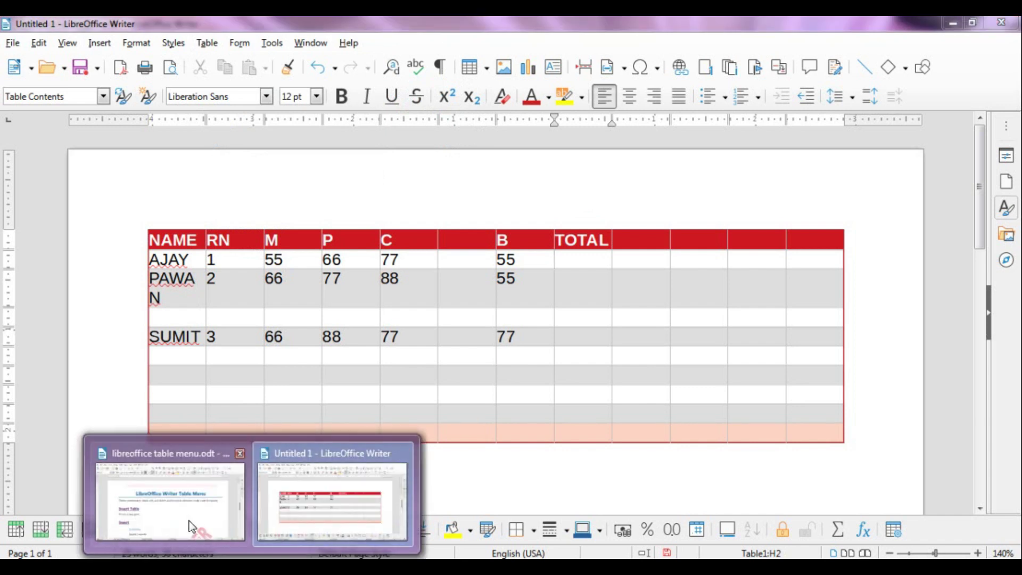
{"action": "left_click", "coordinate": [189, 521]}
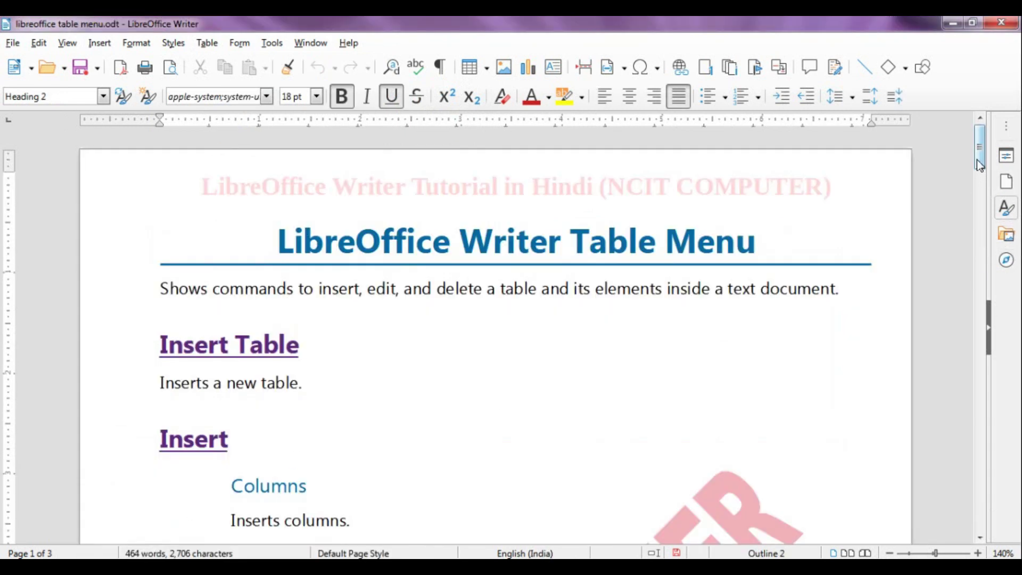
Scroll the notes and browse the Table menu's Insert and Delete submenus
{"action": "left_click_drag", "start_coordinate": [984, 168], "coordinate": [994, 186]}
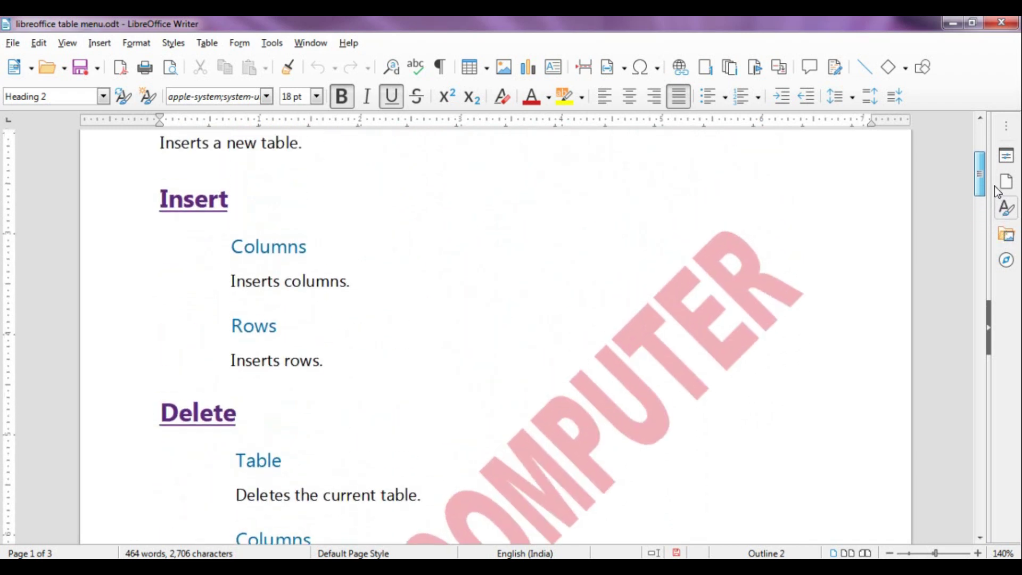
{"action": "left_click", "coordinate": [203, 45]}
{"action": "mouse_move", "coordinate": [223, 86]}
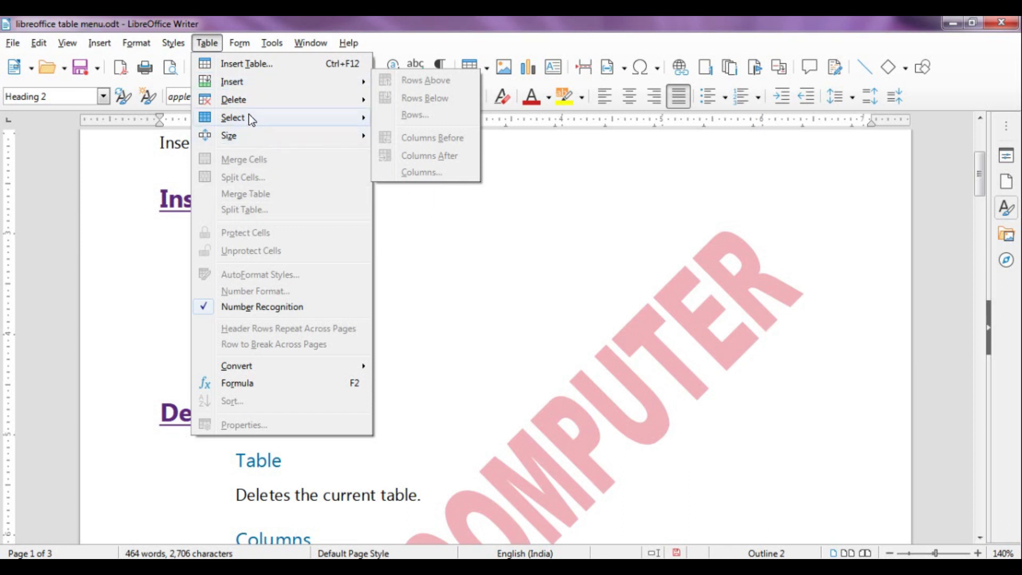
{"action": "mouse_move", "coordinate": [248, 107]}
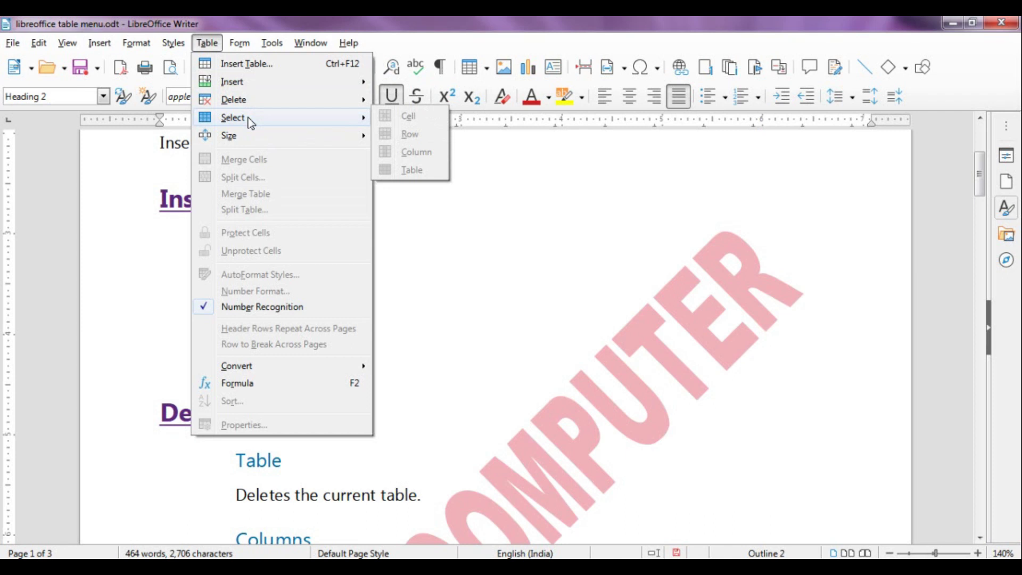
{"action": "left_click", "coordinate": [511, 255]}
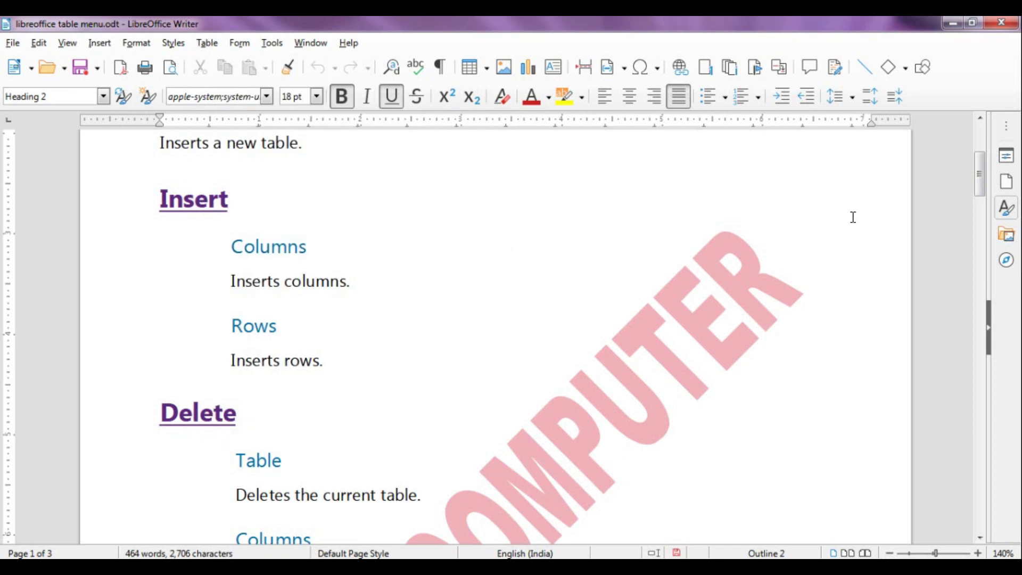
Scroll to the Select section, then return to the marks table document
{"action": "left_click_drag", "start_coordinate": [982, 174], "coordinate": [982, 234]}
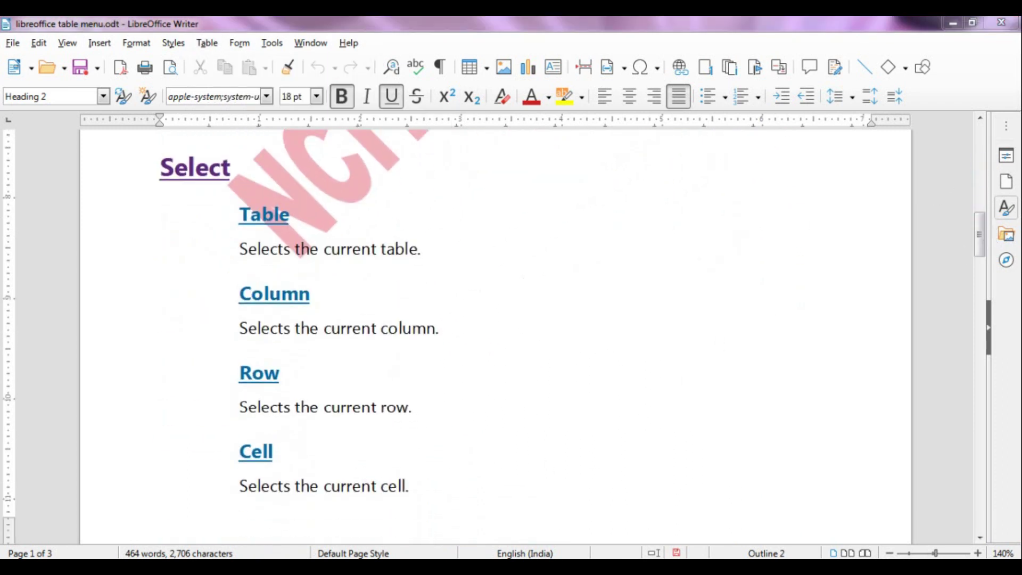
{"action": "mouse_move", "coordinate": [254, 541]}
{"action": "left_click", "coordinate": [323, 517]}
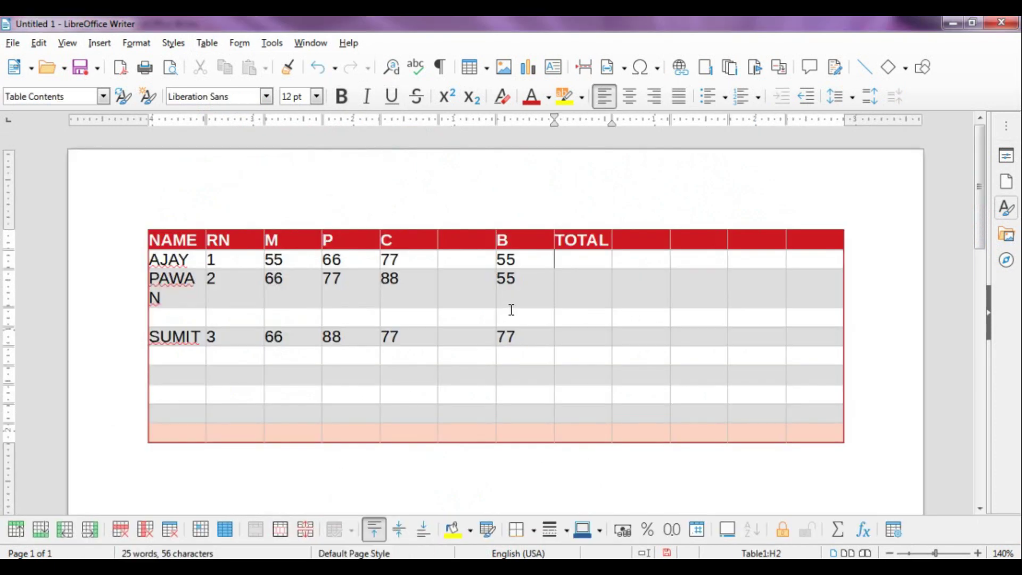
{"action": "left_click", "coordinate": [582, 290]}
{"action": "left_click_drag", "start_coordinate": [540, 346], "coordinate": [540, 345]}
{"action": "left_click", "coordinate": [466, 357]}
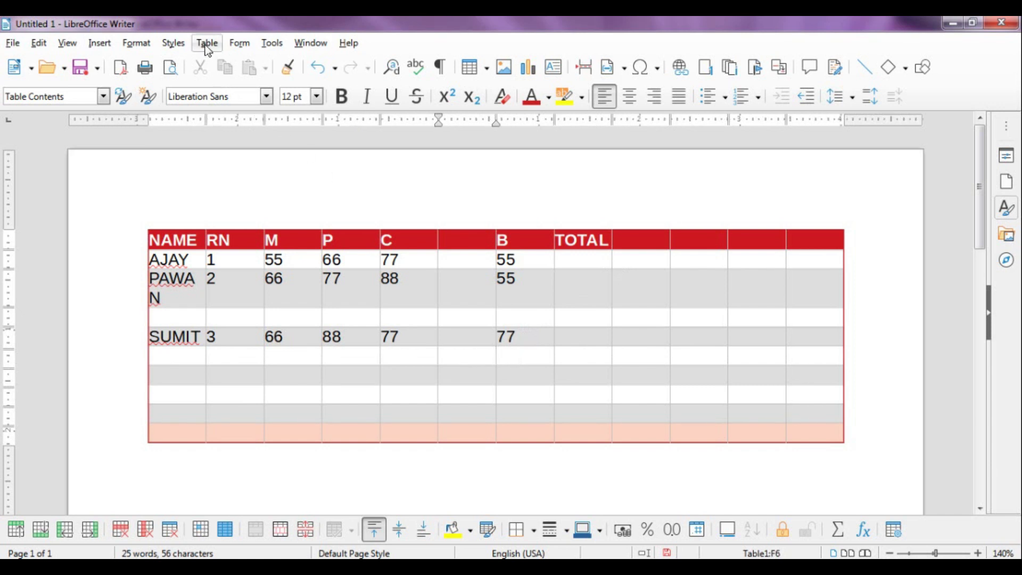
{"action": "left_click", "coordinate": [207, 43]}
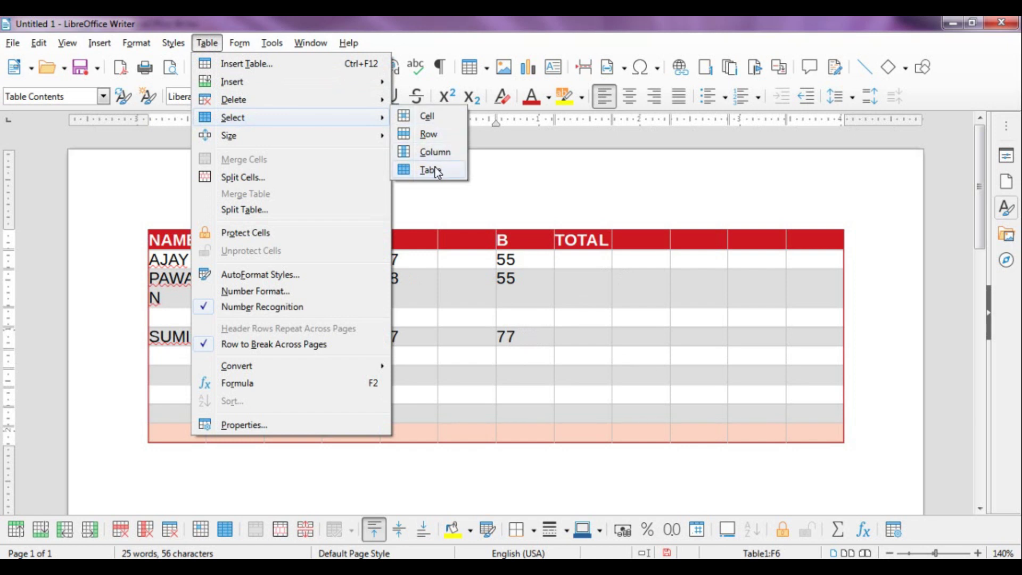
{"action": "left_click", "coordinate": [436, 170]}
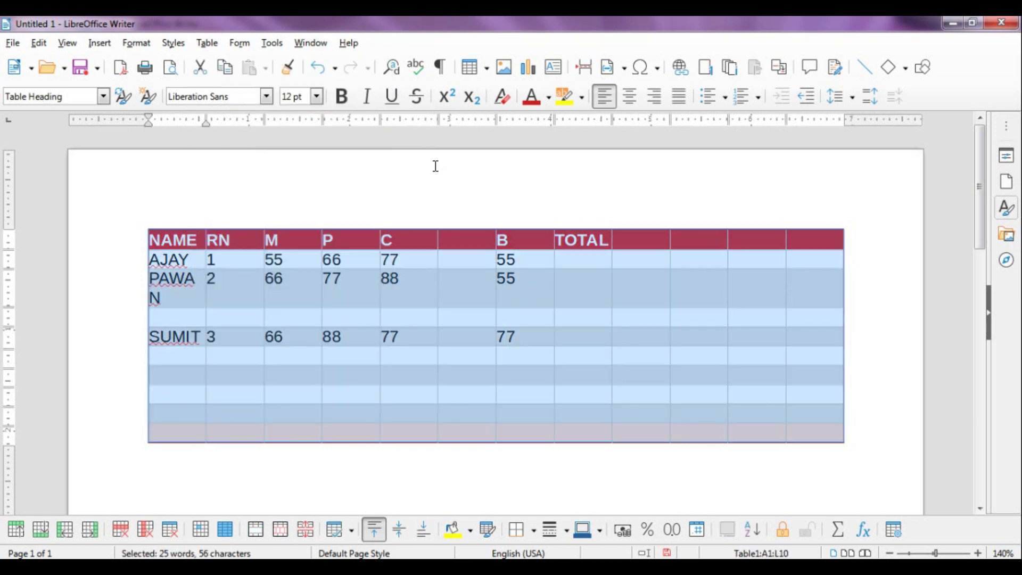
{"action": "left_click", "coordinate": [449, 291]}
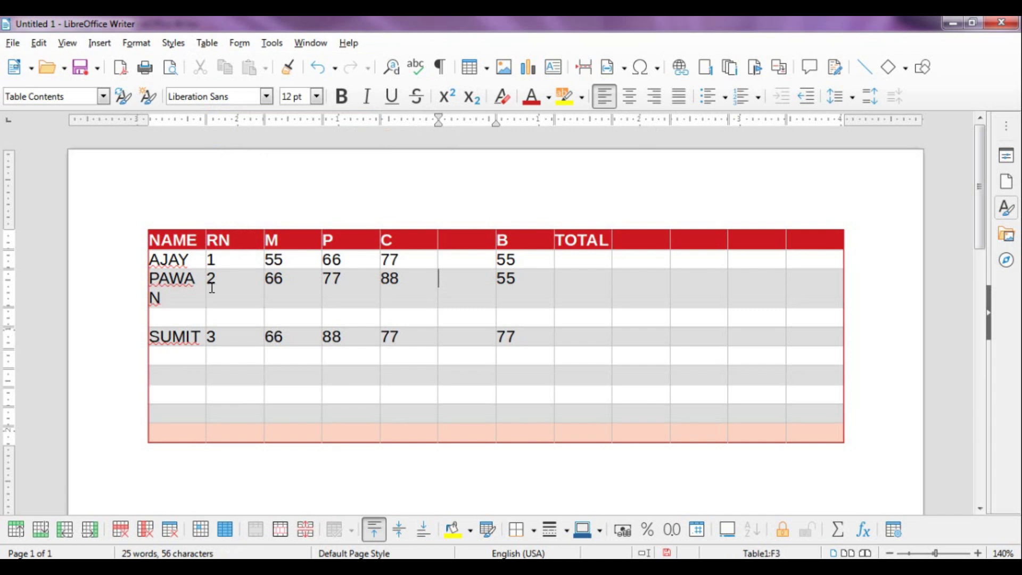
{"action": "left_click_drag", "start_coordinate": [140, 239], "coordinate": [803, 429]}
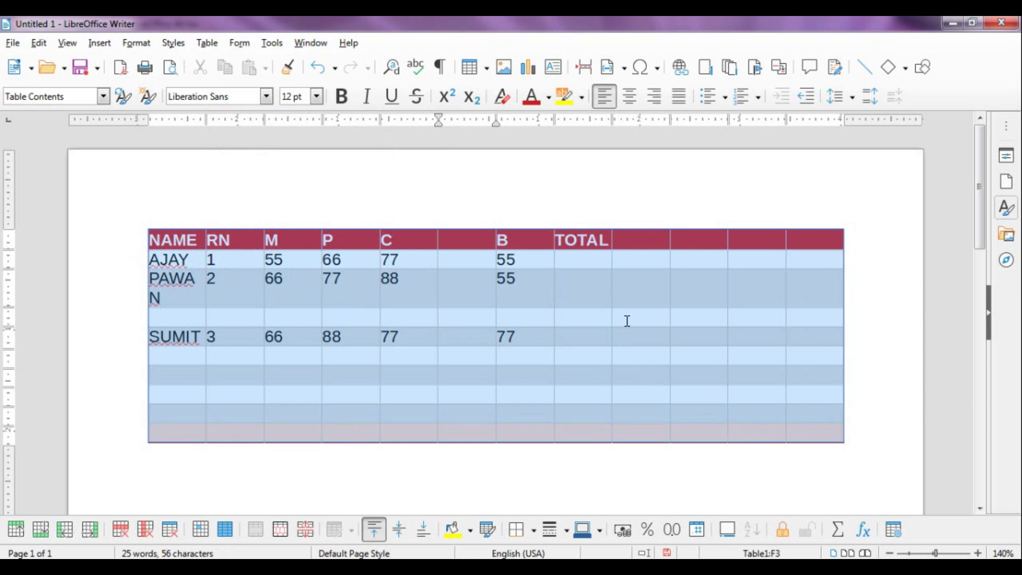
{"action": "left_click", "coordinate": [426, 210]}
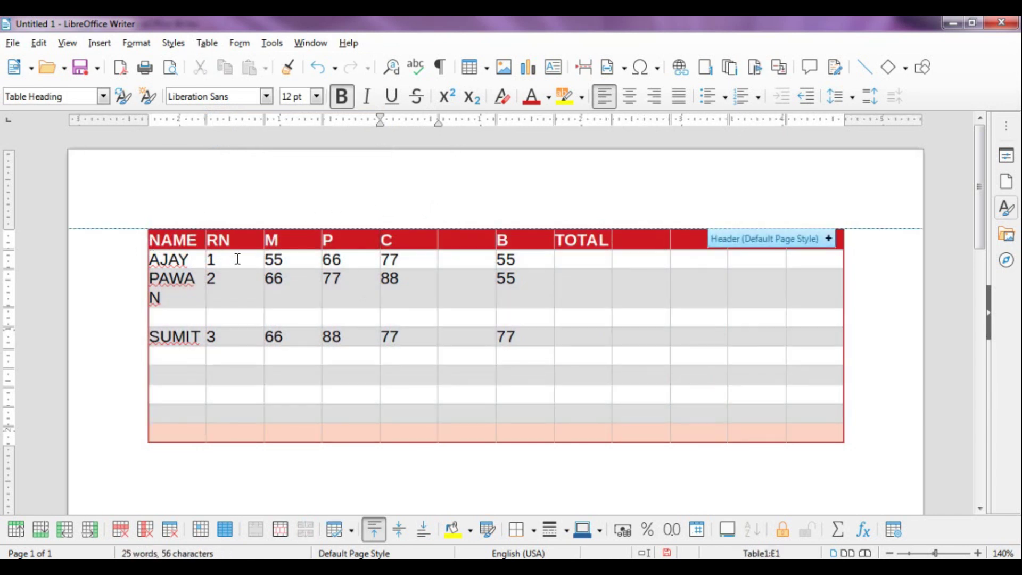
{"action": "left_click", "coordinate": [425, 255]}
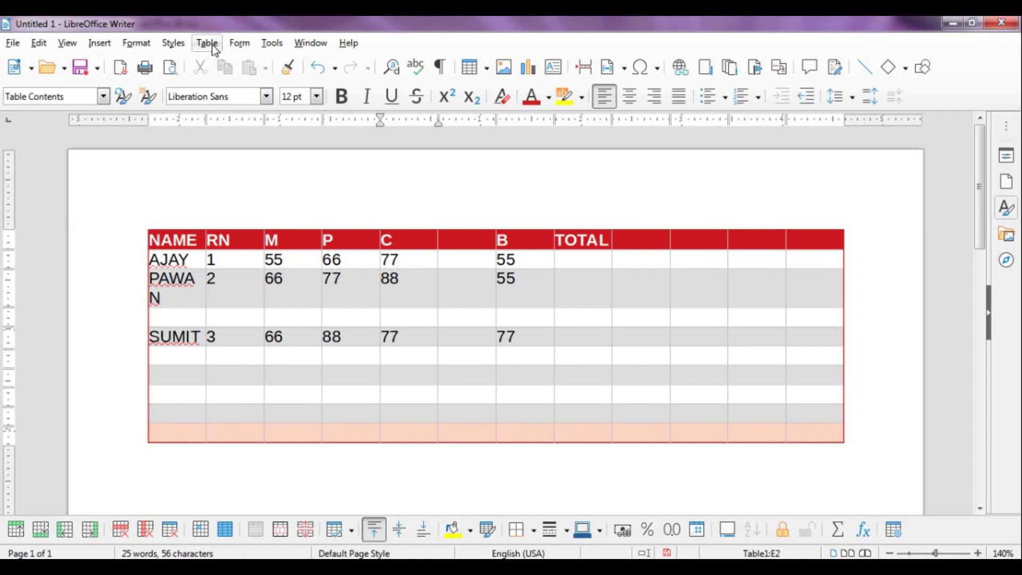
Select the two empty columns, I and J, immediately right of TOTAL in the marks table
{"action": "left_click", "coordinate": [212, 45]}
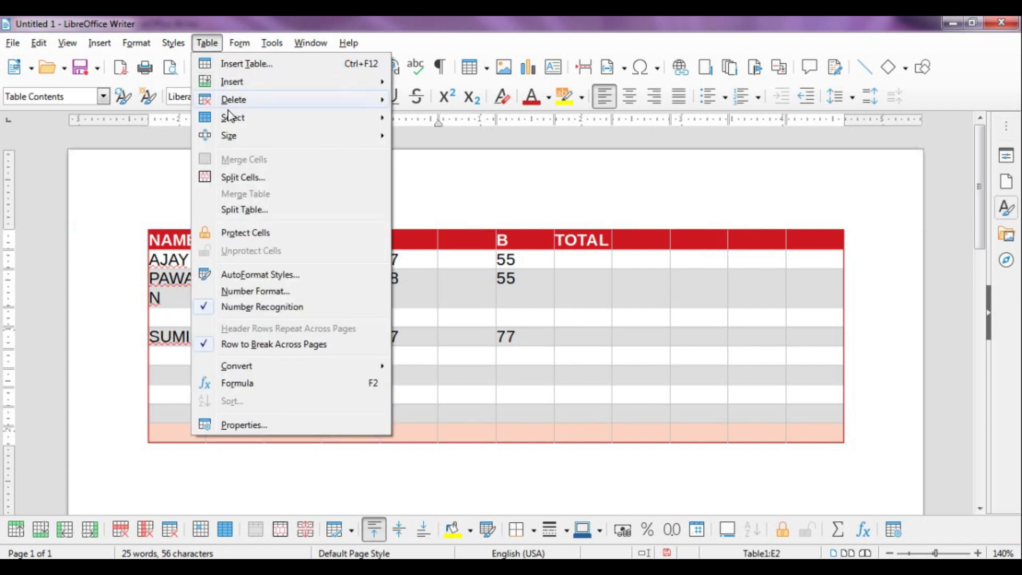
{"action": "mouse_move", "coordinate": [230, 120]}
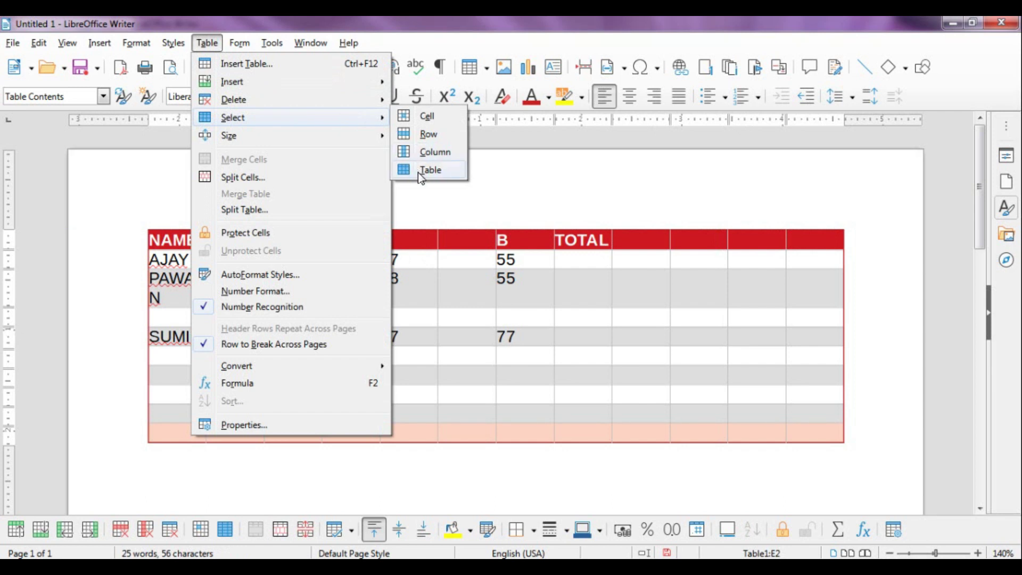
{"action": "left_click", "coordinate": [591, 289]}
{"action": "left_click", "coordinate": [640, 258]}
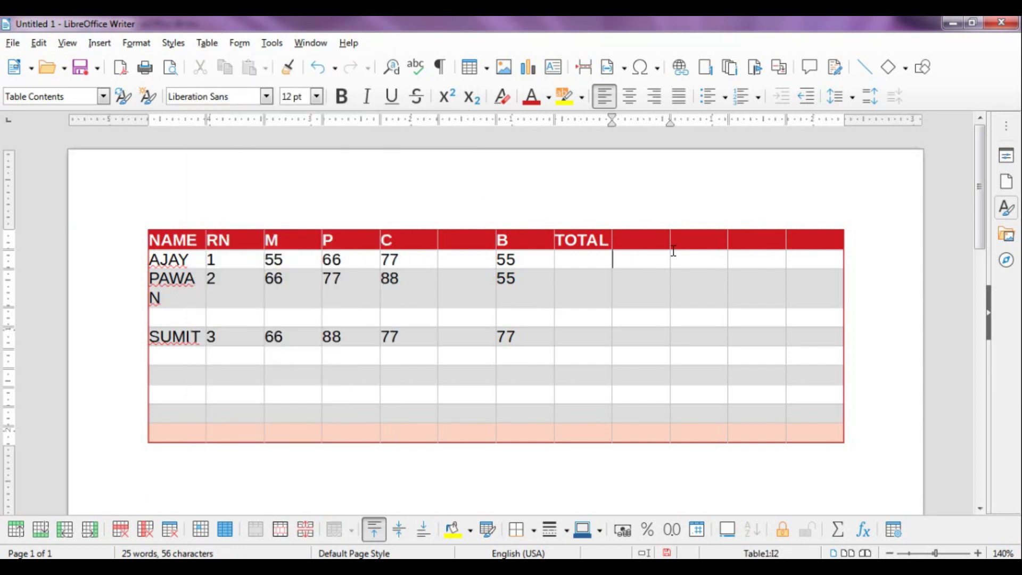
{"action": "left_click", "coordinate": [650, 278]}
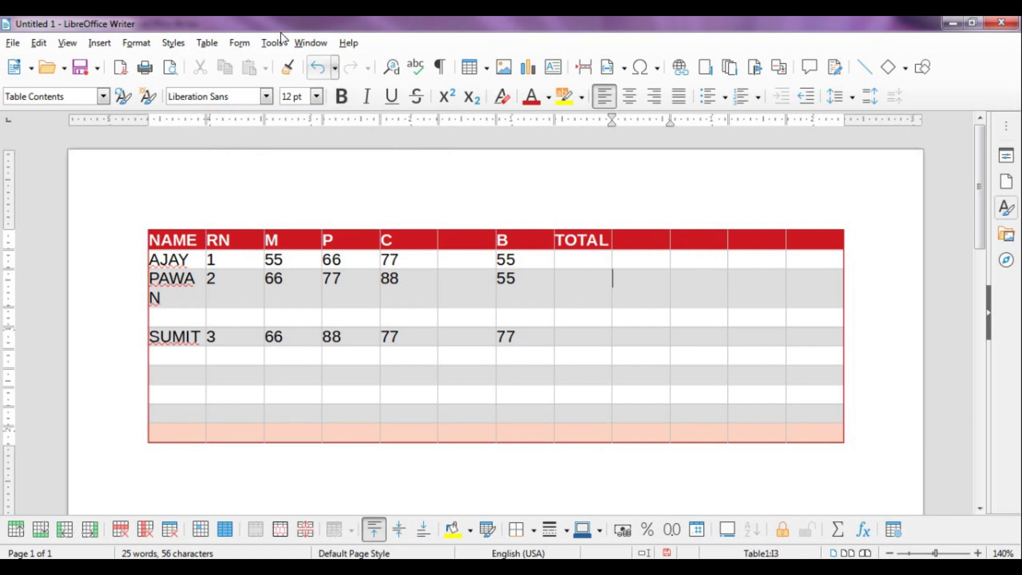
{"action": "left_click", "coordinate": [207, 42]}
{"action": "mouse_move", "coordinate": [230, 121]}
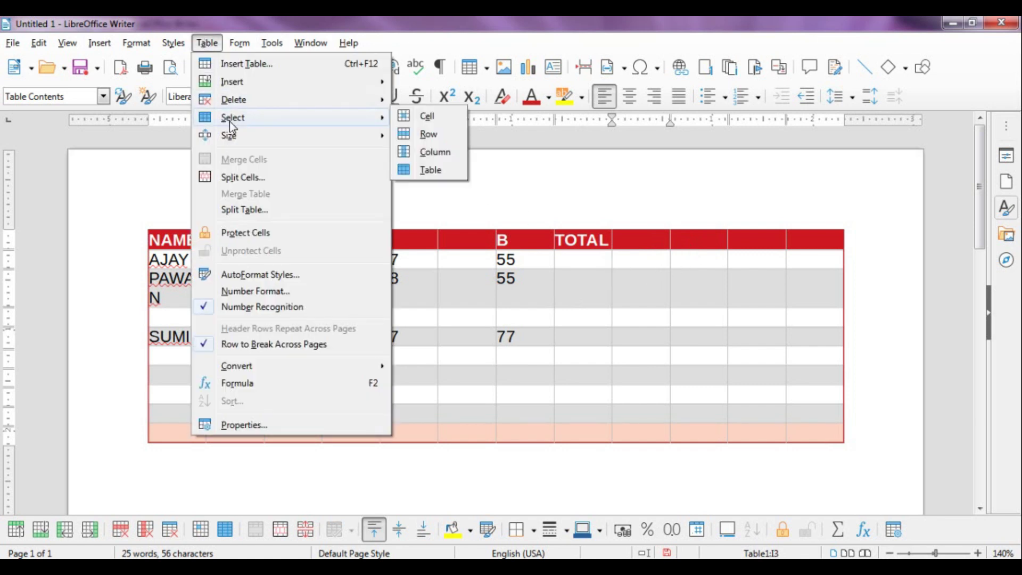
{"action": "left_click", "coordinate": [435, 152]}
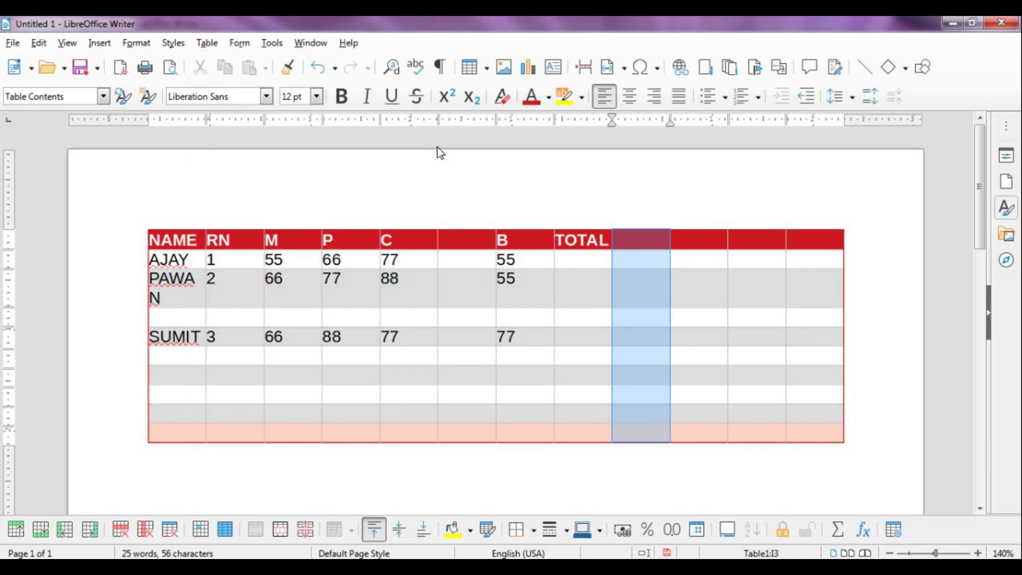
{"action": "left_click", "coordinate": [631, 259]}
{"action": "left_click_drag", "start_coordinate": [663, 321], "coordinate": [683, 405]}
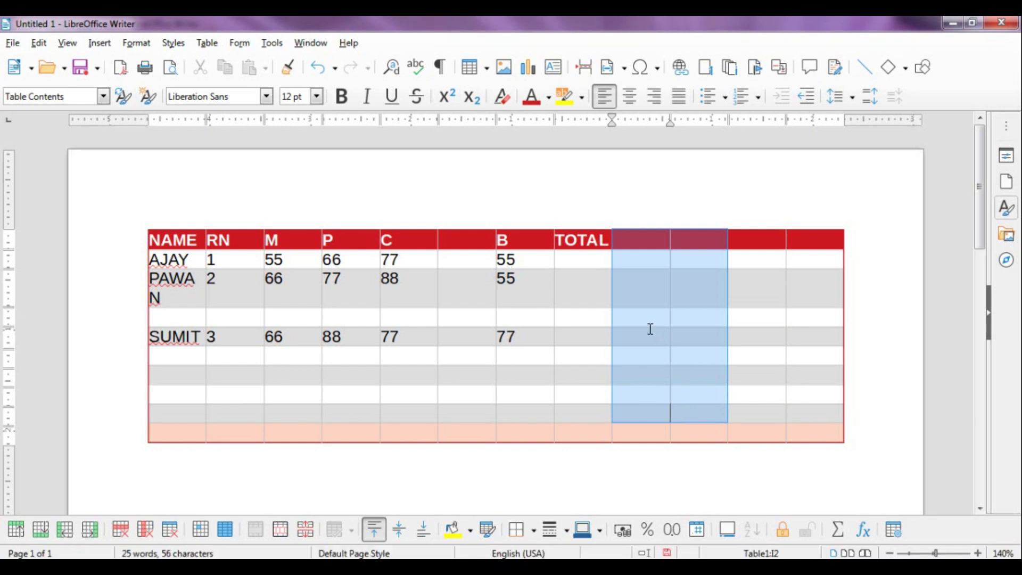
{"action": "left_click", "coordinate": [647, 317]}
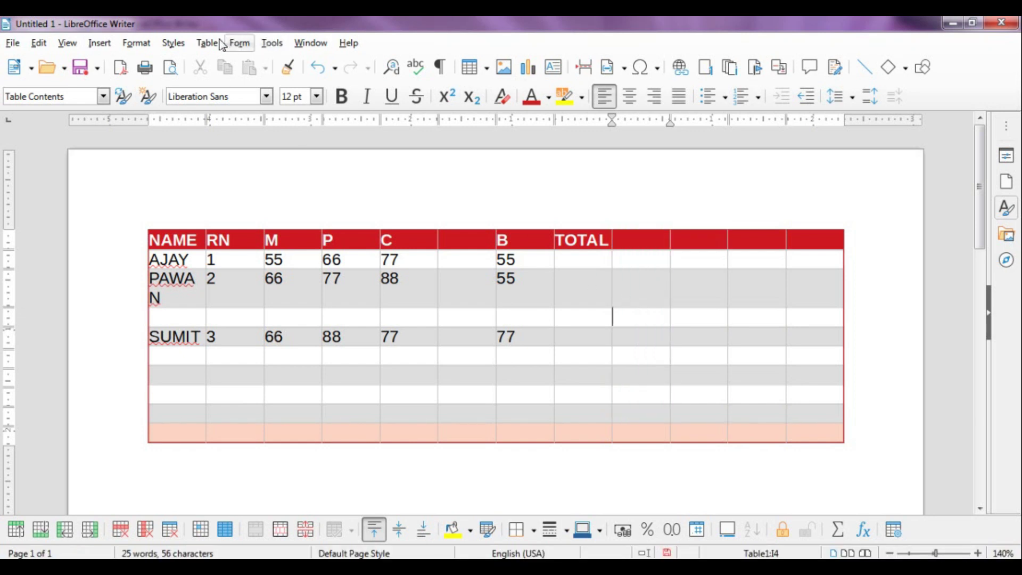
{"action": "left_click", "coordinate": [207, 42]}
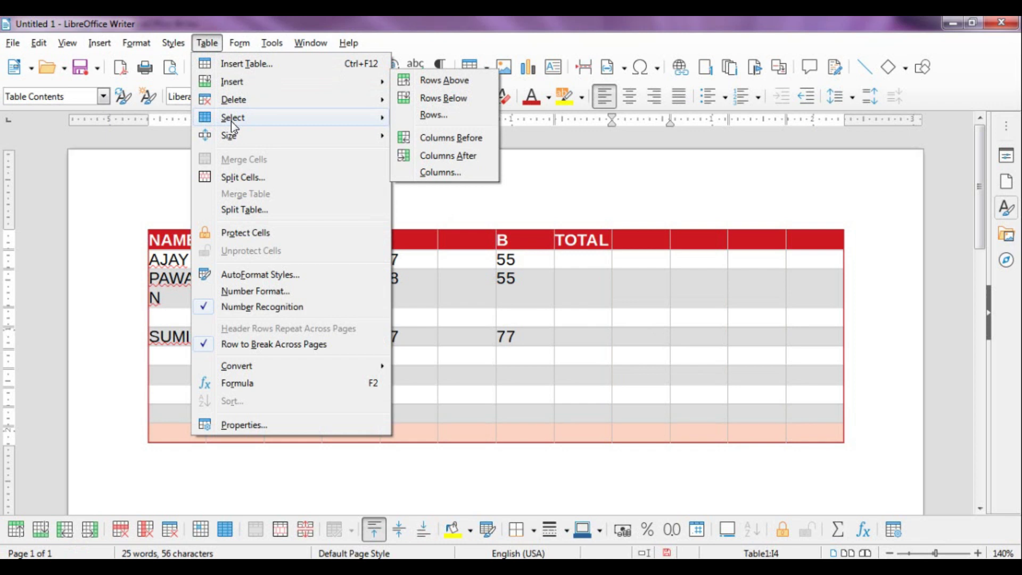
{"action": "mouse_move", "coordinate": [231, 120]}
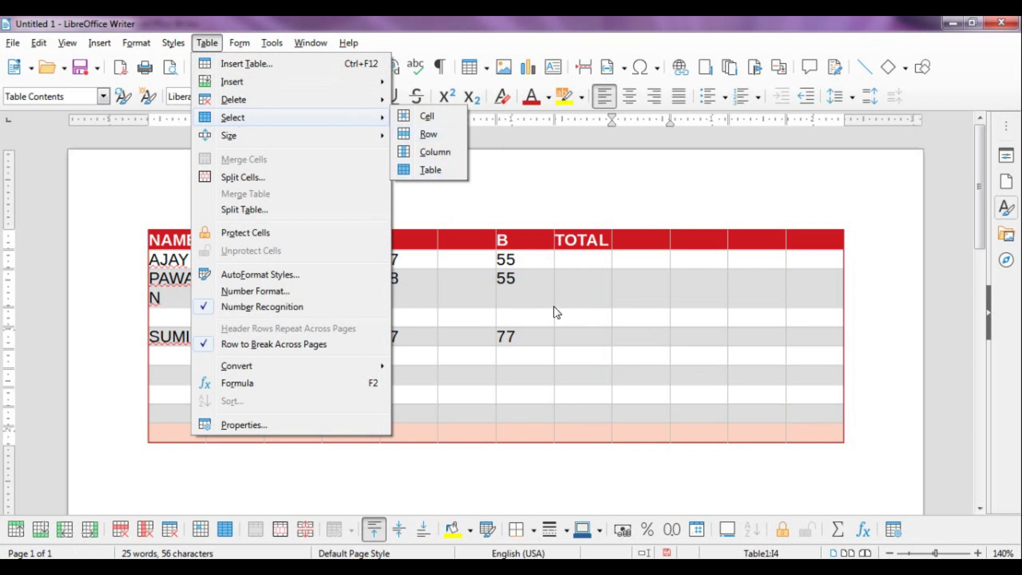
{"action": "left_click", "coordinate": [554, 306]}
{"action": "left_click", "coordinate": [254, 287]}
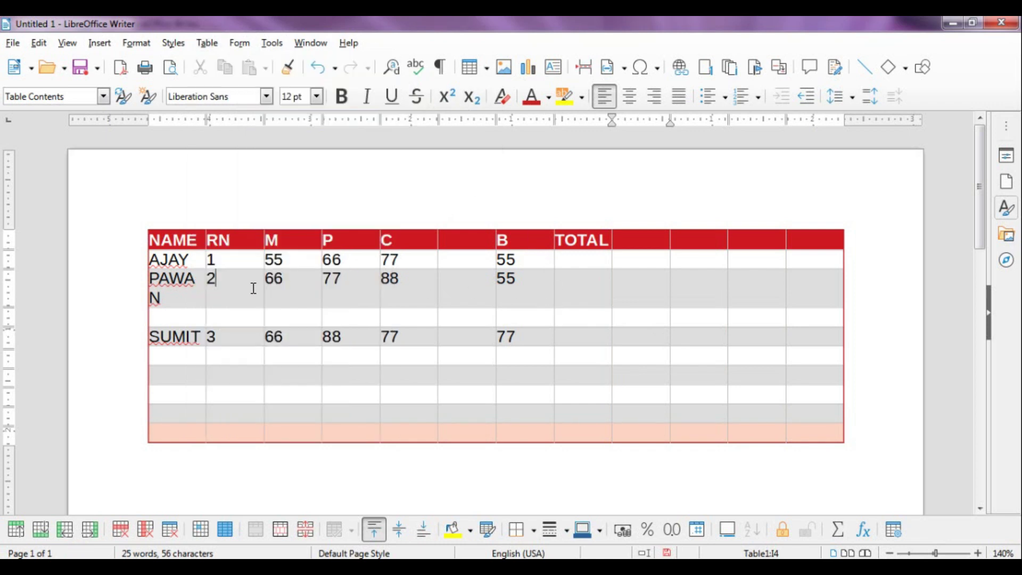
{"action": "left_click", "coordinate": [298, 282]}
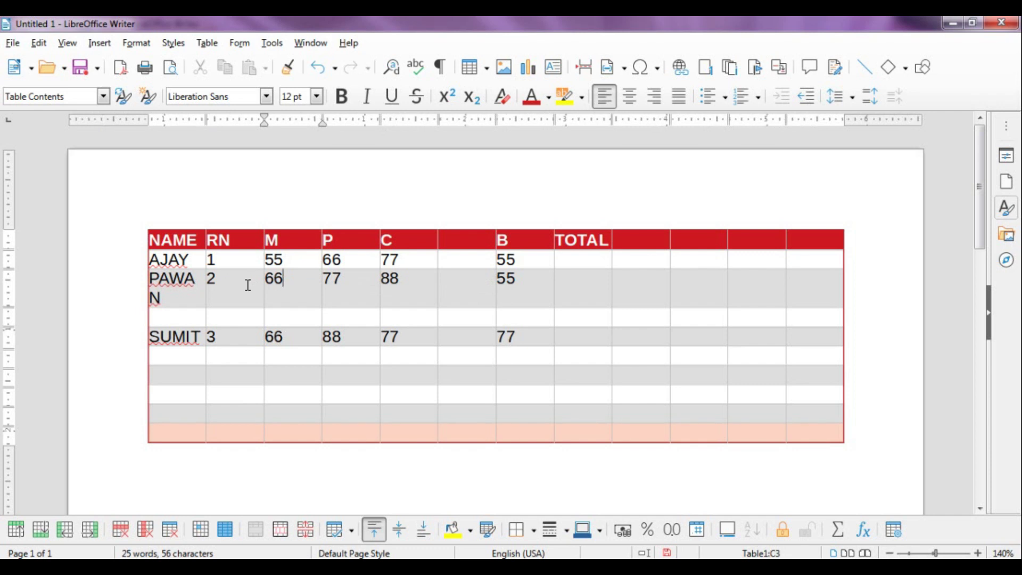
{"action": "left_click", "coordinate": [206, 44]}
{"action": "mouse_move", "coordinate": [239, 116]}
{"action": "left_click", "coordinate": [428, 134]}
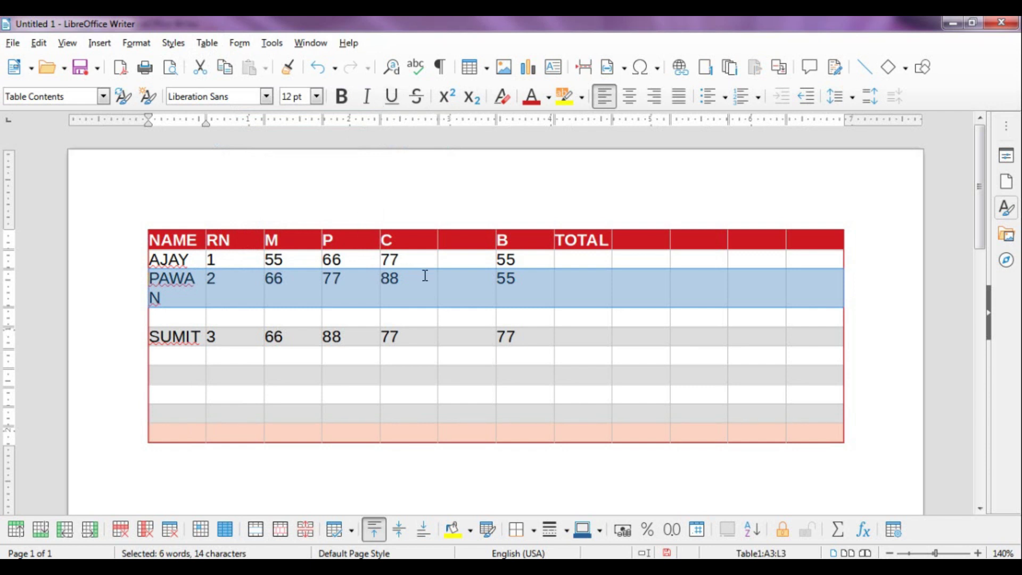
{"action": "left_click", "coordinate": [459, 281]}
{"action": "left_click", "coordinate": [522, 280]}
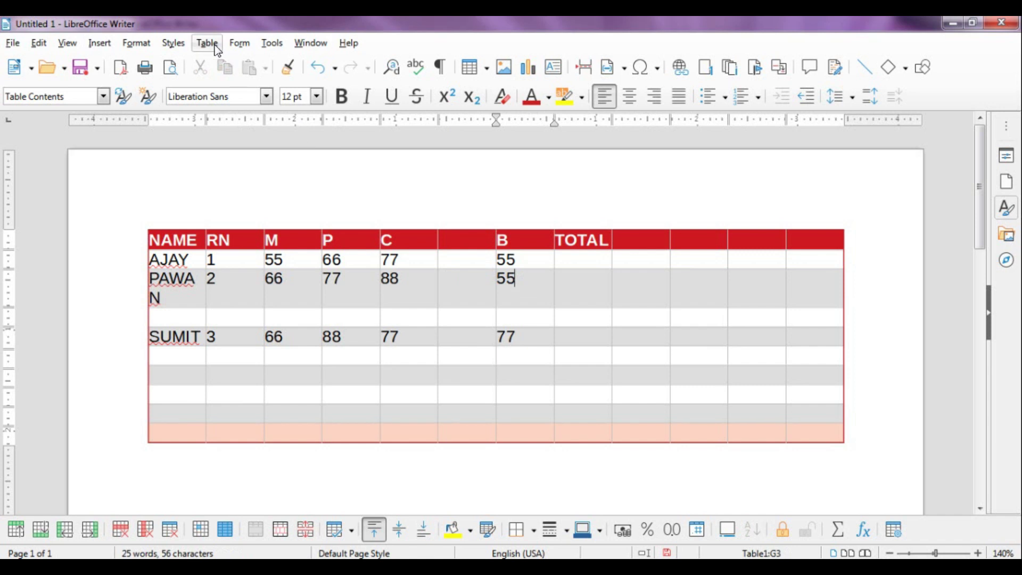
{"action": "left_click", "coordinate": [208, 43]}
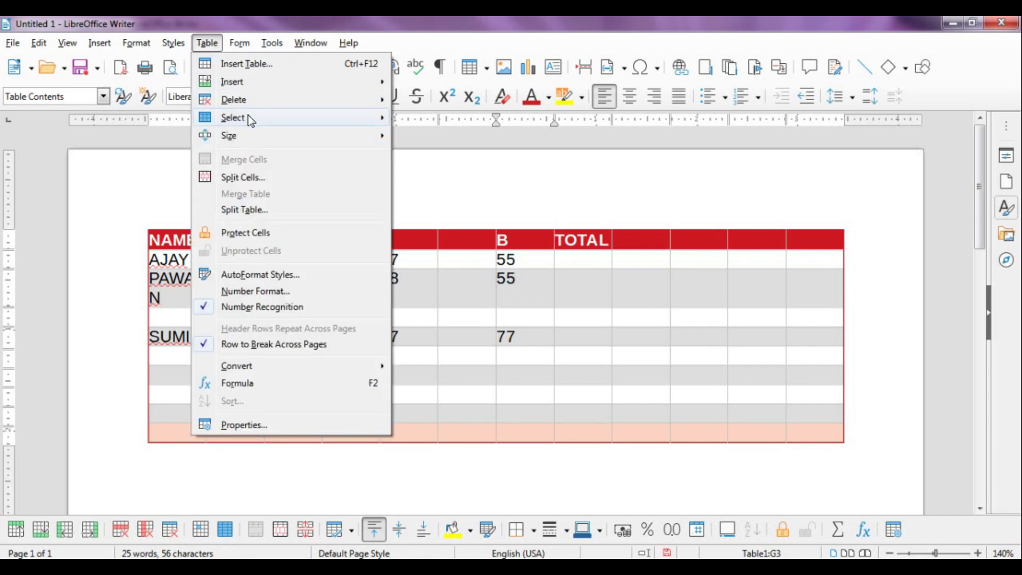
{"action": "mouse_move", "coordinate": [248, 115]}
{"action": "left_click", "coordinate": [438, 117]}
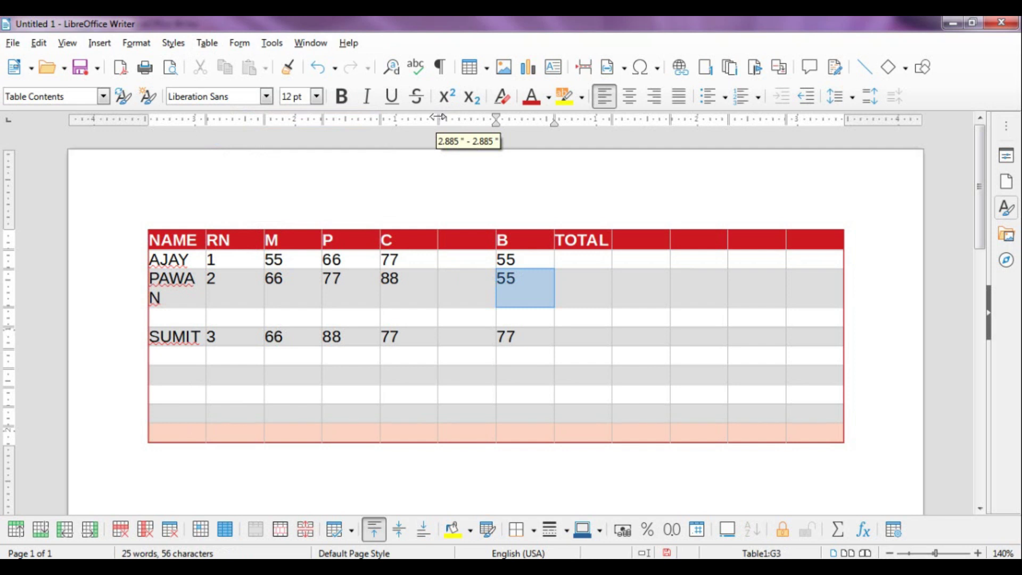
{"action": "left_click", "coordinate": [535, 252]}
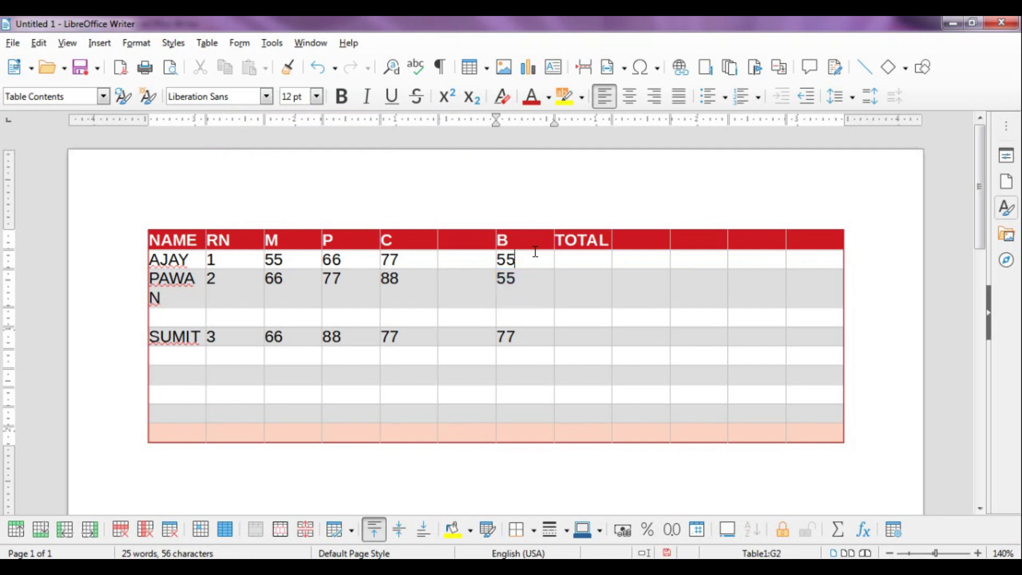
{"action": "left_click", "coordinate": [628, 259]}
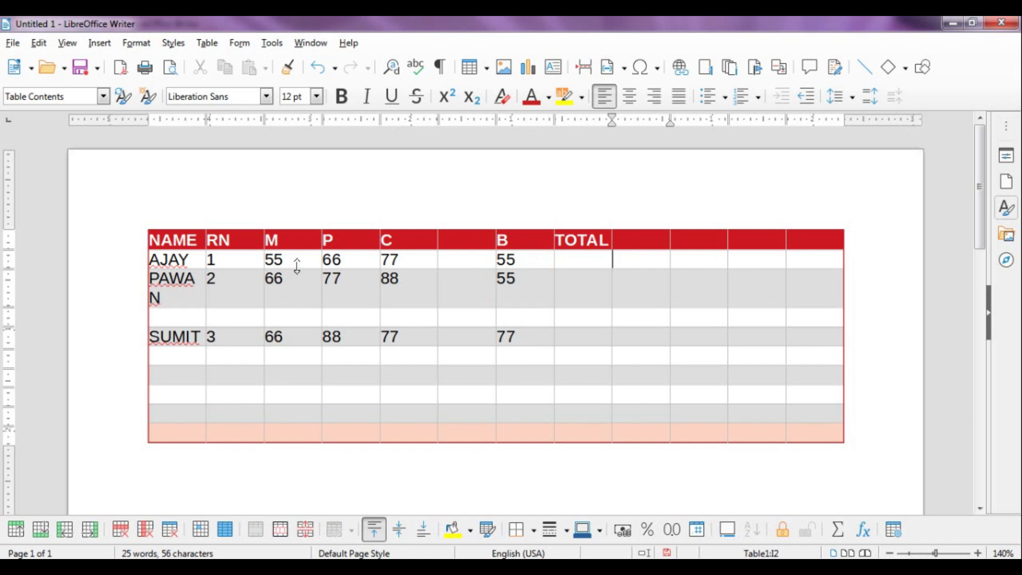
{"action": "left_click", "coordinate": [452, 261]}
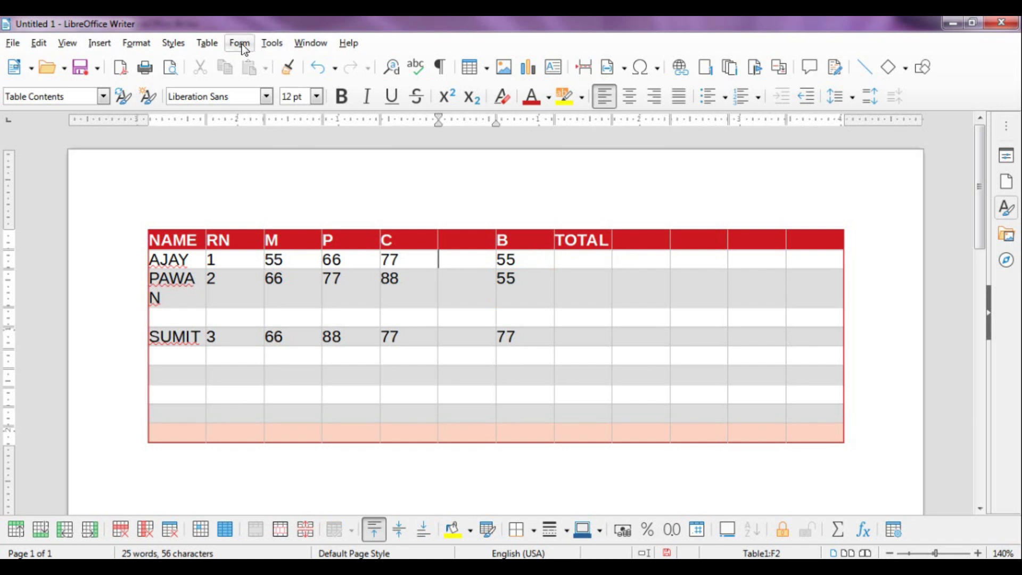
{"action": "left_click", "coordinate": [216, 45]}
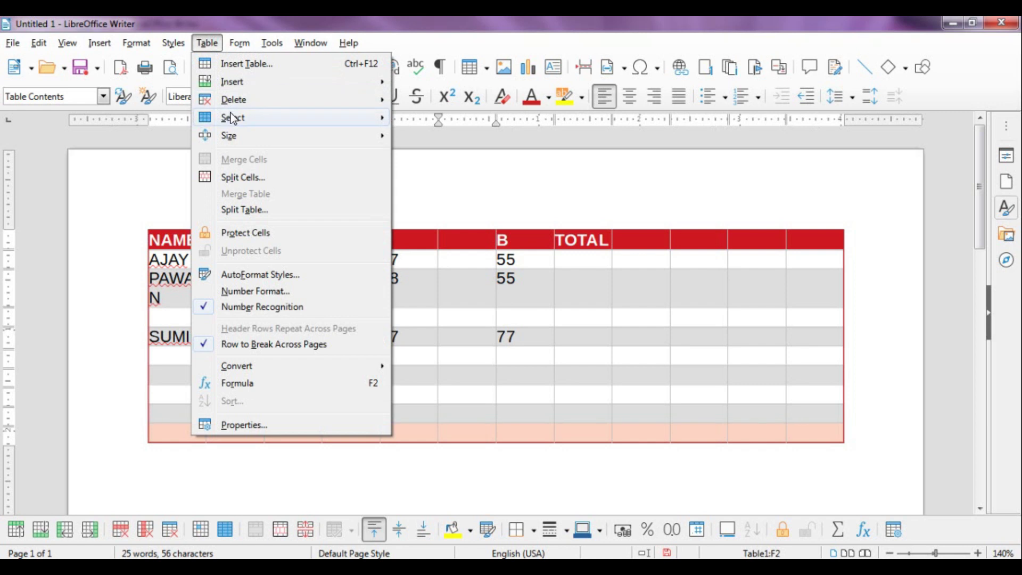
{"action": "mouse_move", "coordinate": [242, 118]}
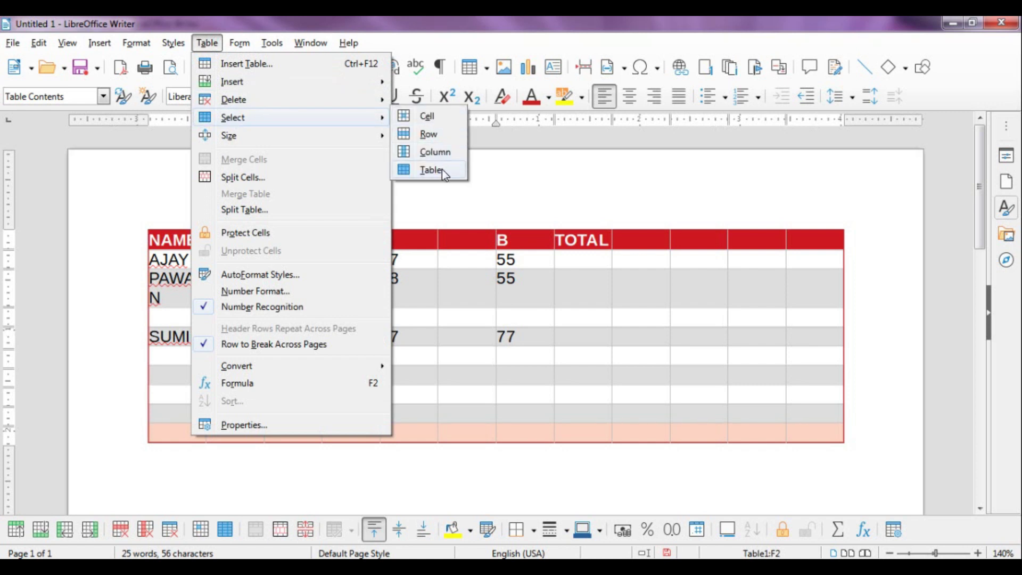
{"action": "left_click", "coordinate": [436, 169]}
{"action": "left_click", "coordinate": [203, 44]}
{"action": "mouse_move", "coordinate": [231, 98]}
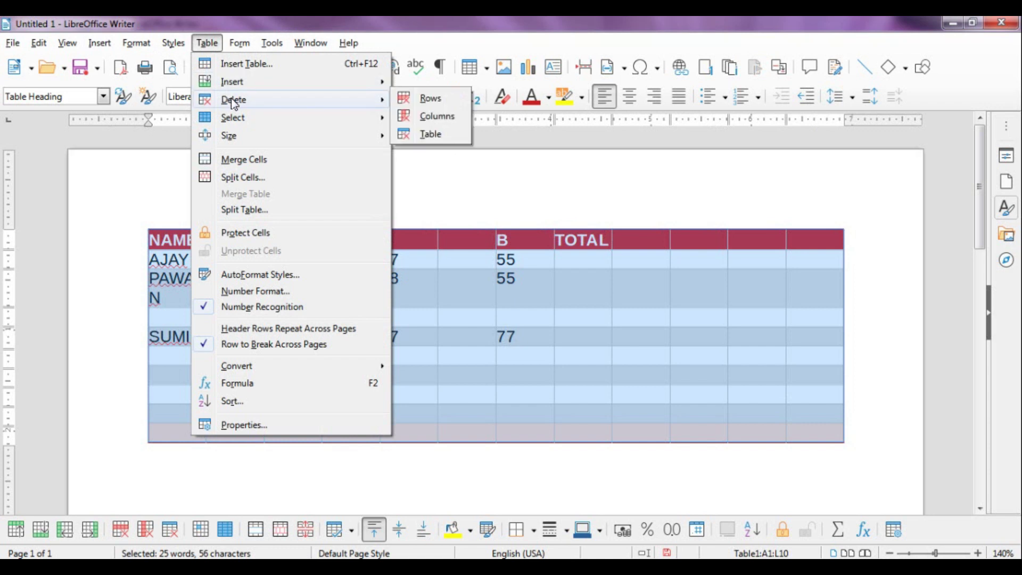
{"action": "left_click", "coordinate": [432, 135]}
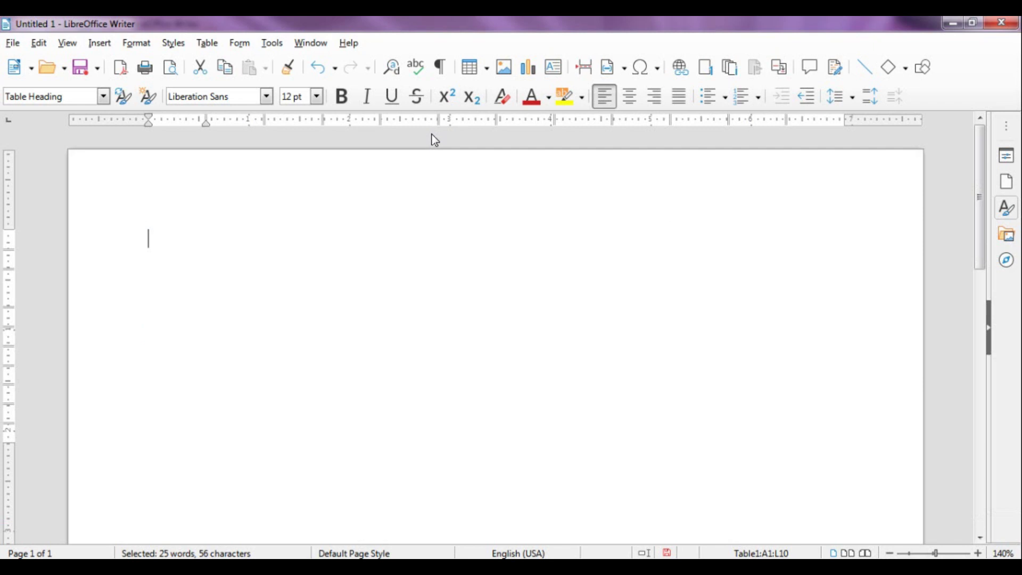
{"action": "left_click", "coordinate": [320, 76]}
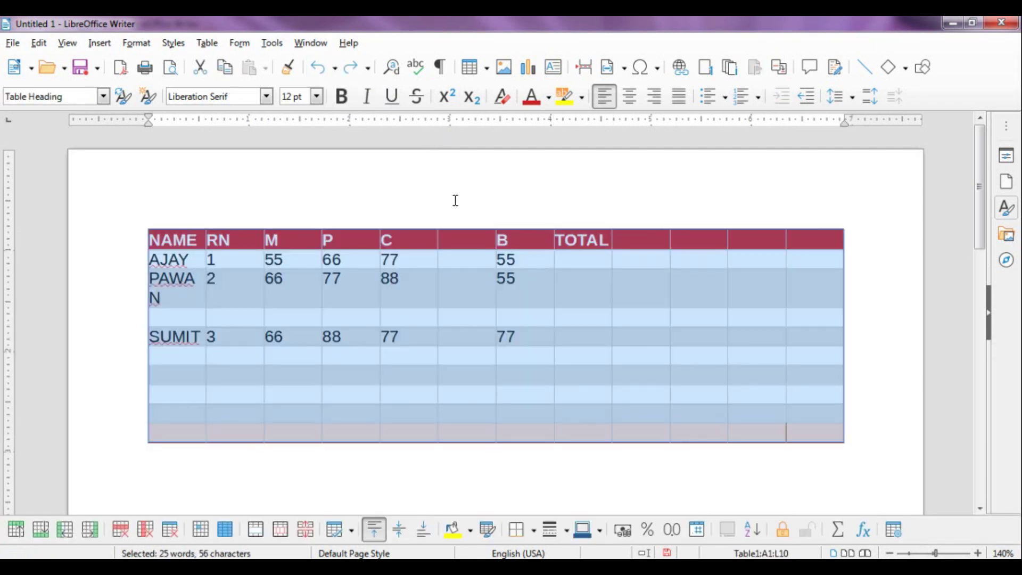
{"action": "left_click", "coordinate": [587, 297]}
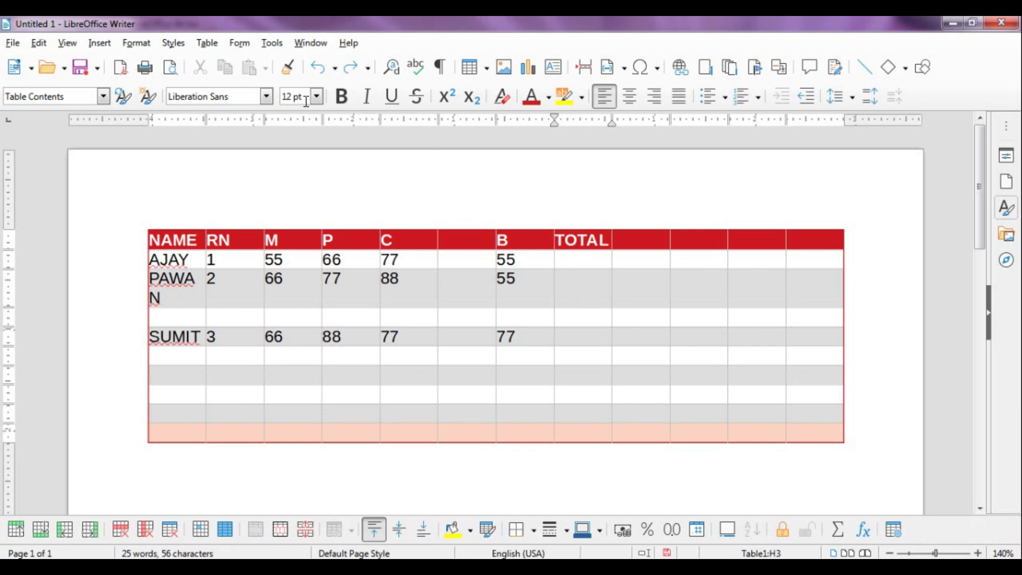
Select the entire B column and delete it along with its marks
{"action": "left_click", "coordinate": [535, 295]}
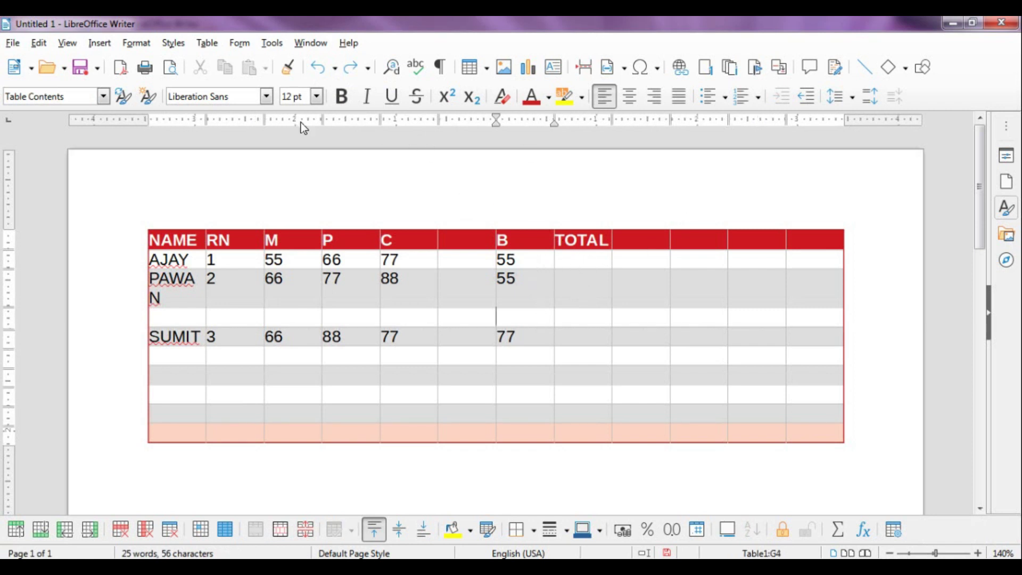
{"action": "left_click", "coordinate": [199, 46]}
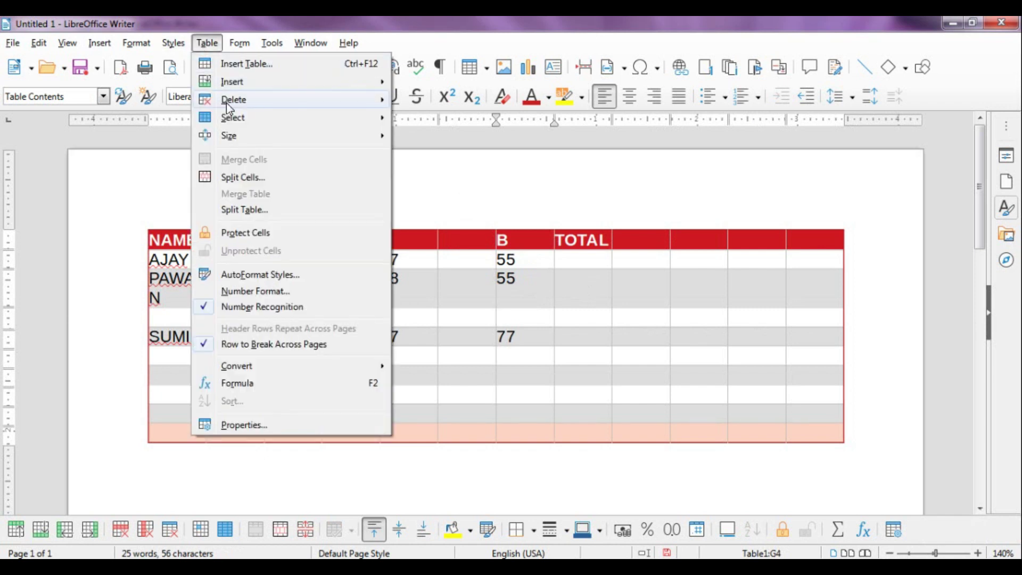
{"action": "mouse_move", "coordinate": [226, 104]}
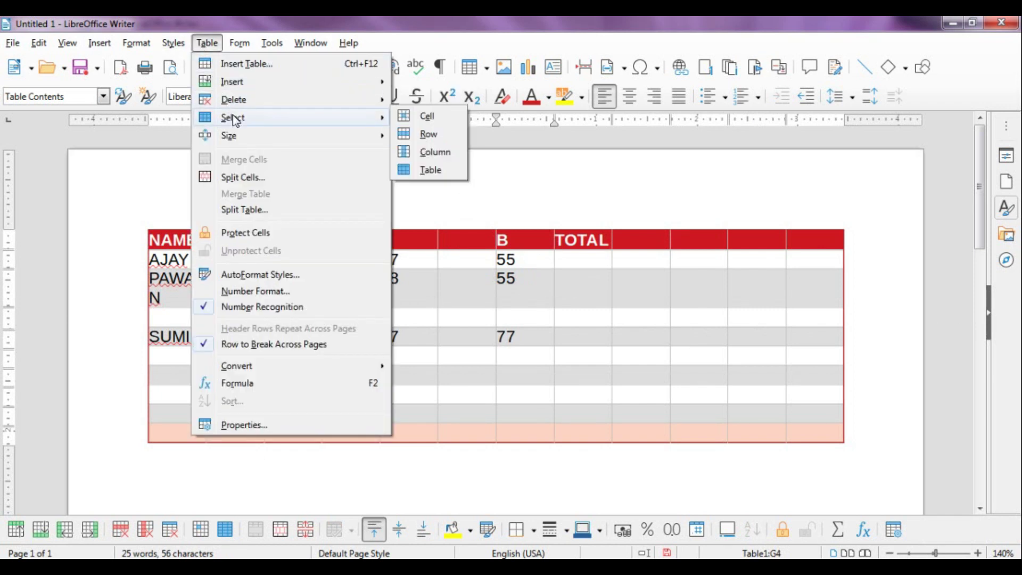
{"action": "left_click", "coordinate": [447, 158]}
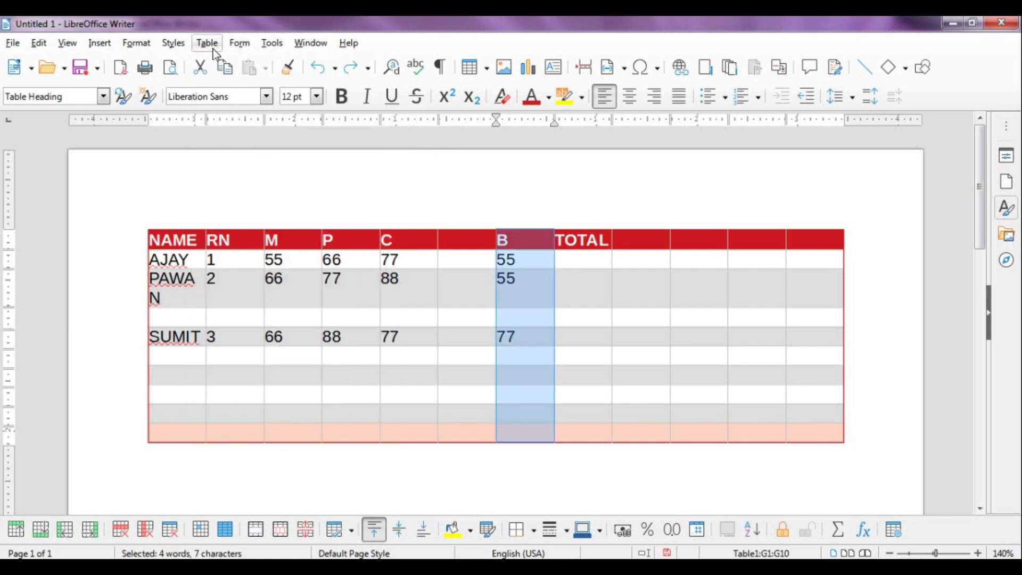
{"action": "left_click", "coordinate": [213, 47]}
{"action": "mouse_move", "coordinate": [228, 101]}
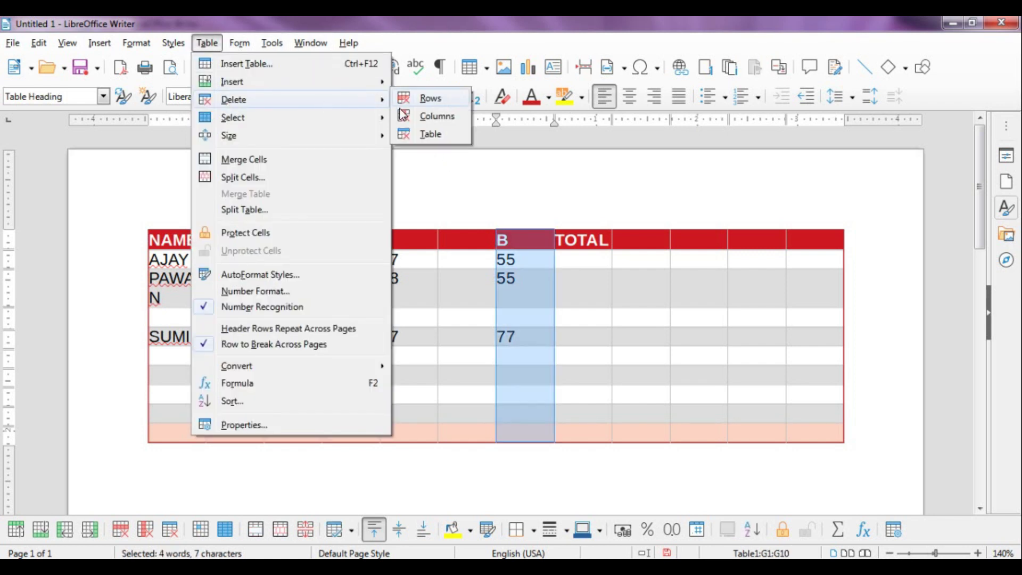
{"action": "left_click", "coordinate": [430, 122]}
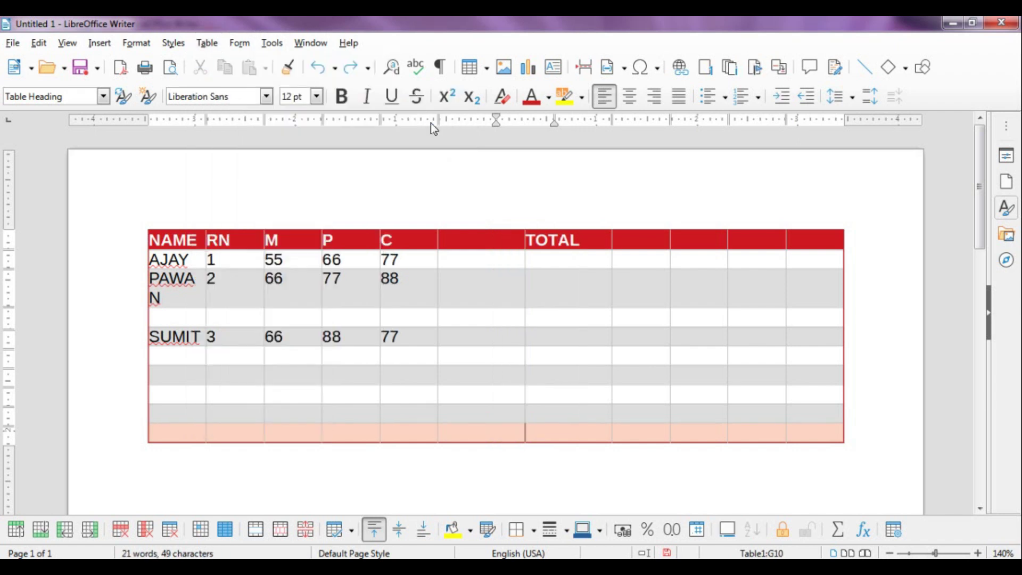
Select the four empty columns after TOTAL and delete them, leaving seven columns
{"action": "left_click", "coordinate": [656, 257]}
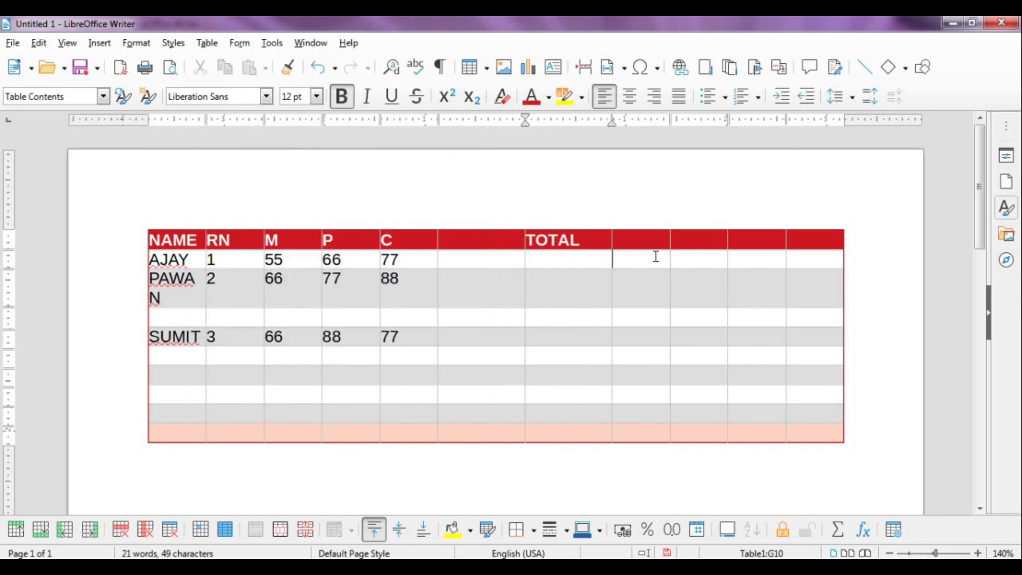
{"action": "left_click_drag", "start_coordinate": [657, 246], "coordinate": [814, 434]}
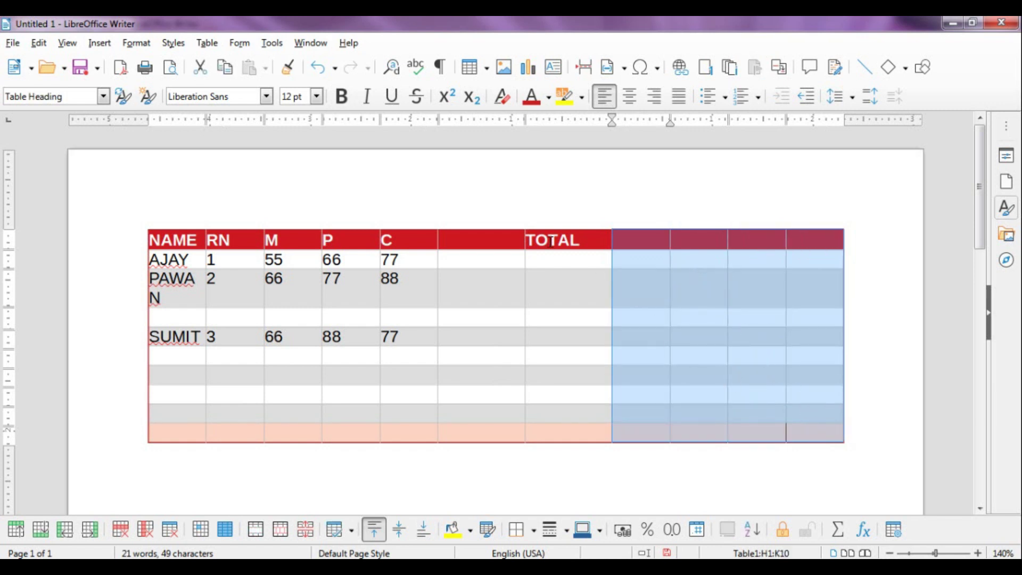
{"action": "left_click", "coordinate": [206, 45]}
{"action": "mouse_move", "coordinate": [224, 99]}
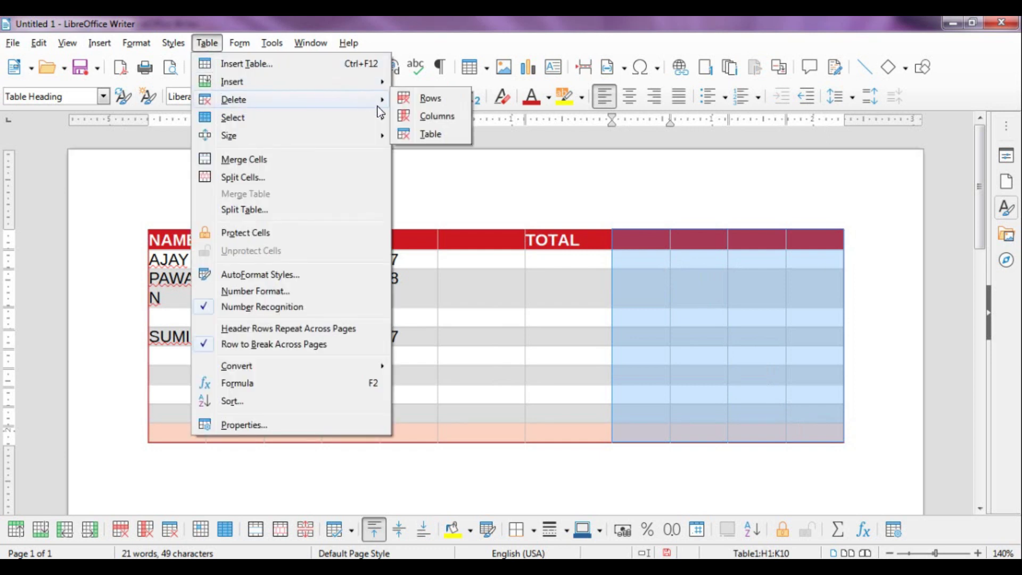
{"action": "left_click", "coordinate": [426, 118]}
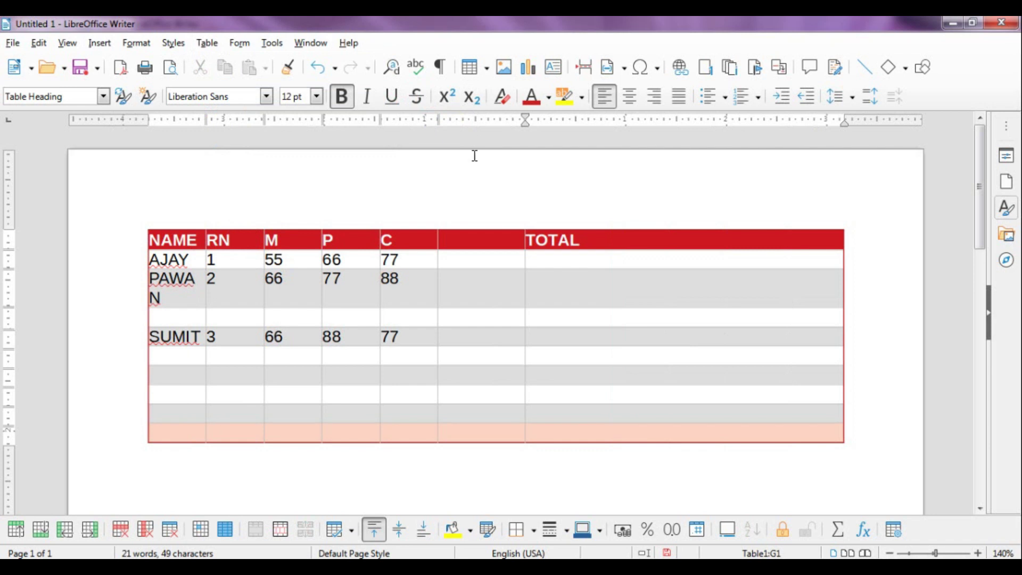
{"action": "left_click", "coordinate": [662, 304]}
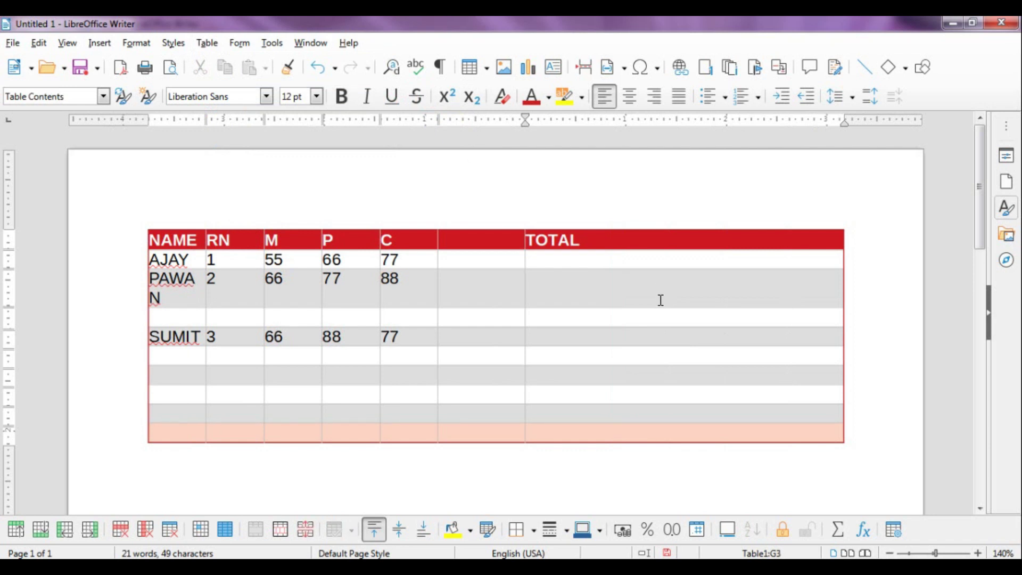
{"action": "left_click", "coordinate": [479, 257]}
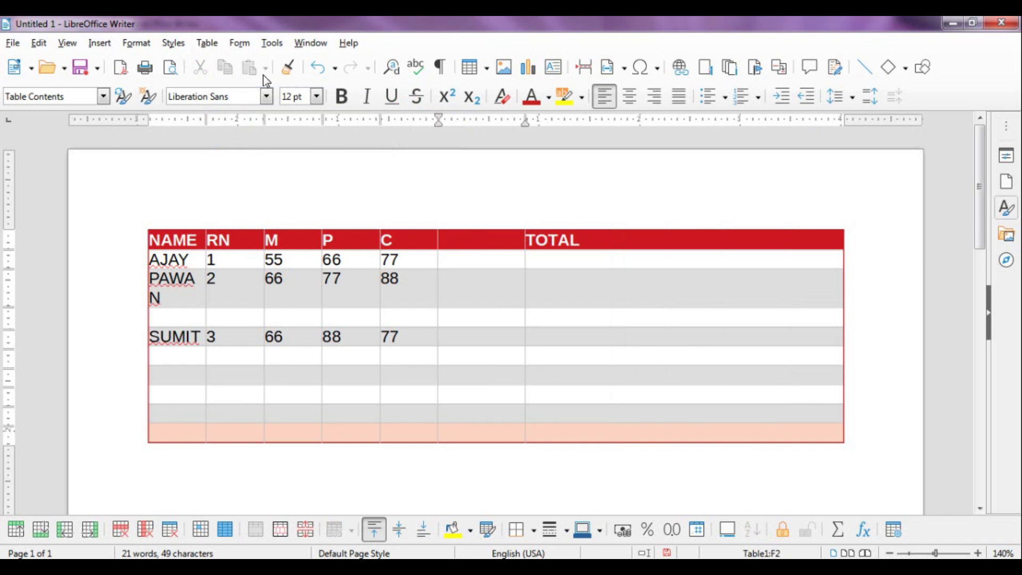
Select the five empty rows below SUMIT's row and delete them
{"action": "left_click", "coordinate": [218, 44]}
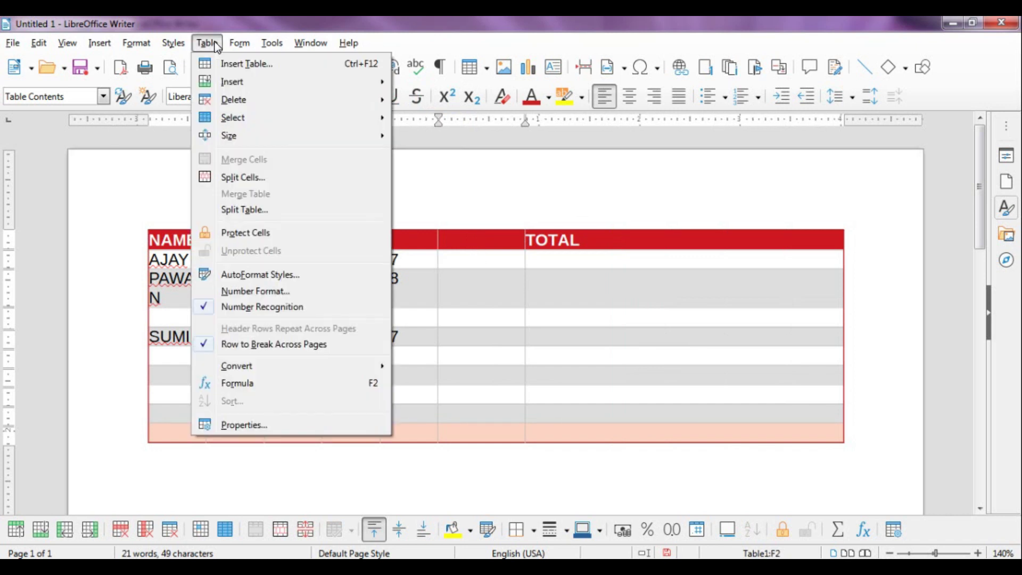
{"action": "mouse_move", "coordinate": [230, 105]}
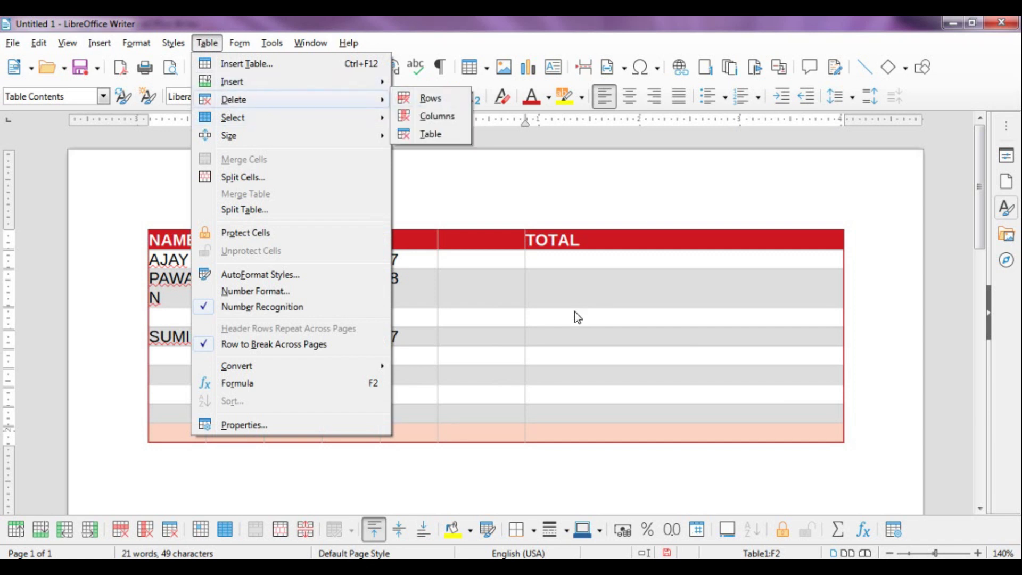
{"action": "left_click", "coordinate": [403, 328]}
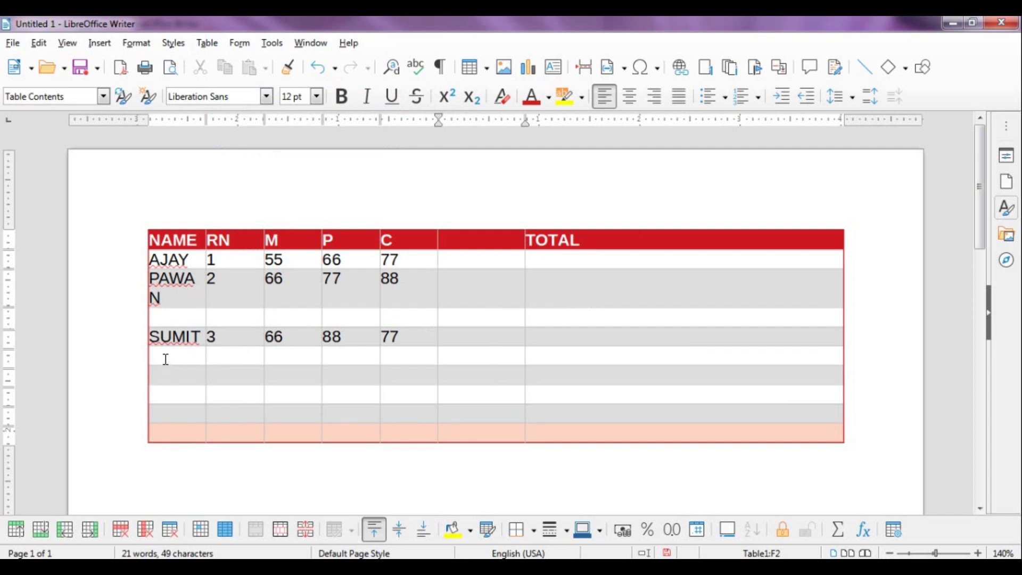
{"action": "left_click_drag", "start_coordinate": [165, 359], "coordinate": [688, 424]}
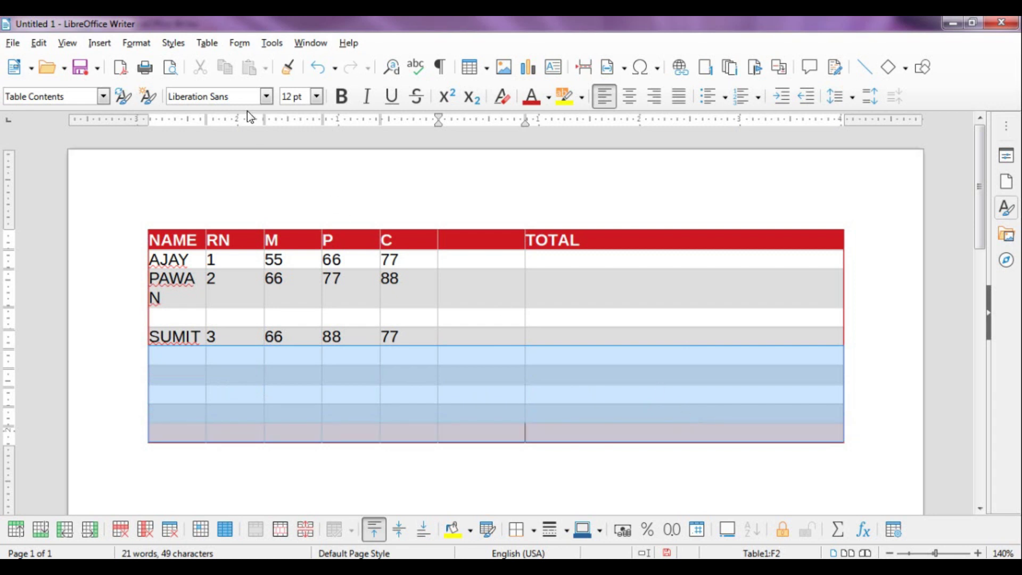
{"action": "left_click", "coordinate": [207, 45]}
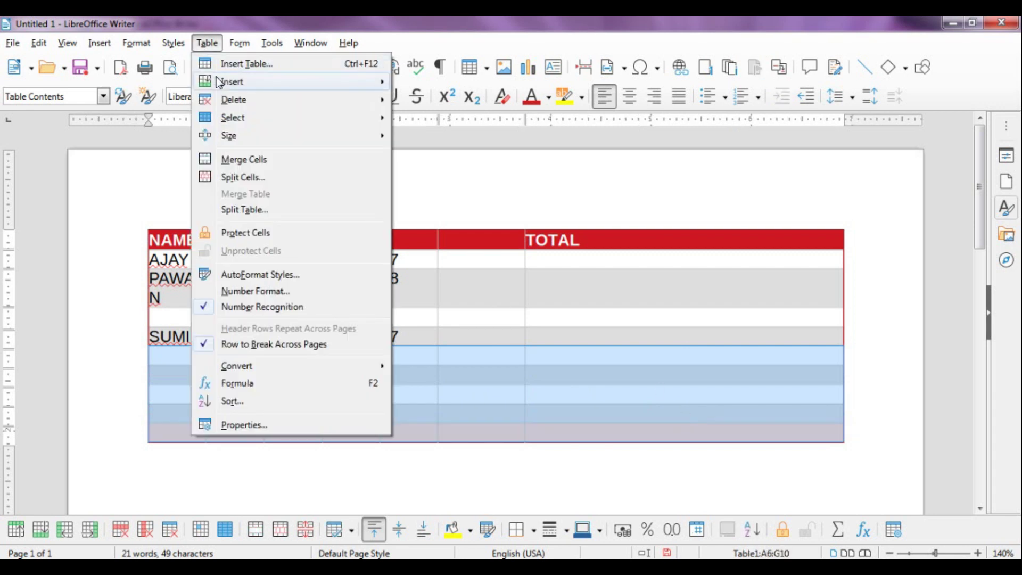
{"action": "mouse_move", "coordinate": [221, 87]}
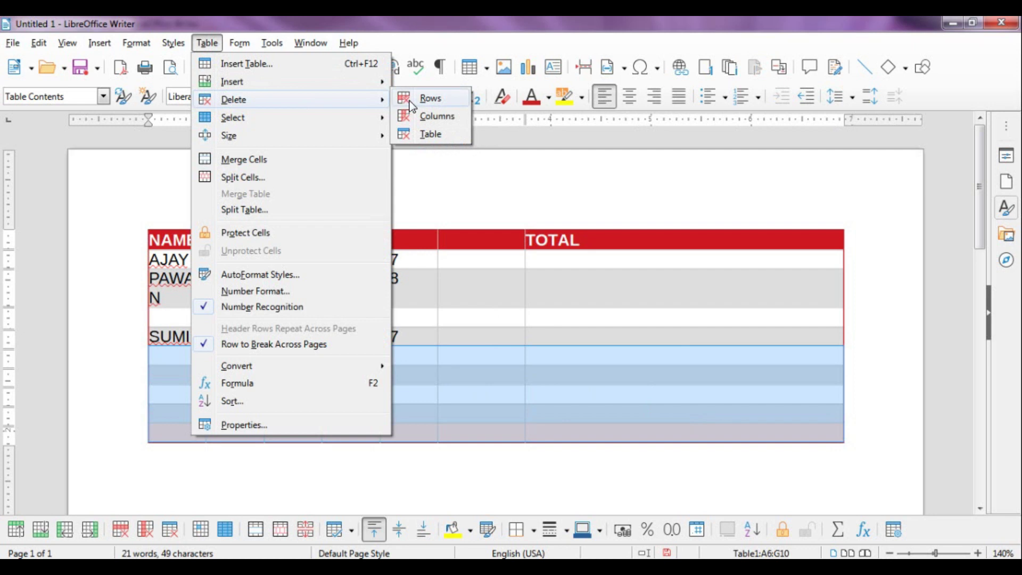
{"action": "left_click", "coordinate": [407, 101]}
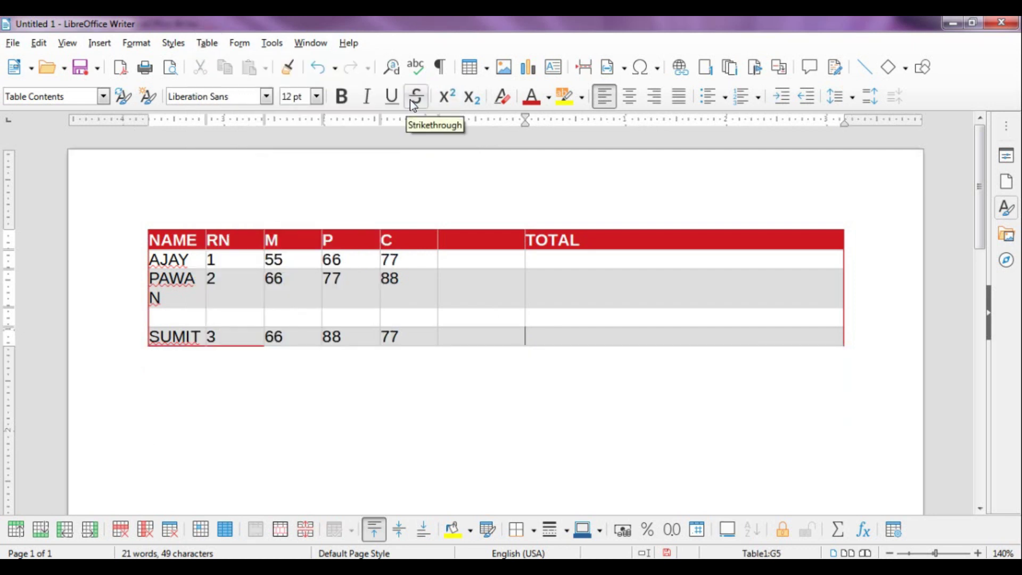
{"action": "left_click", "coordinate": [484, 297]}
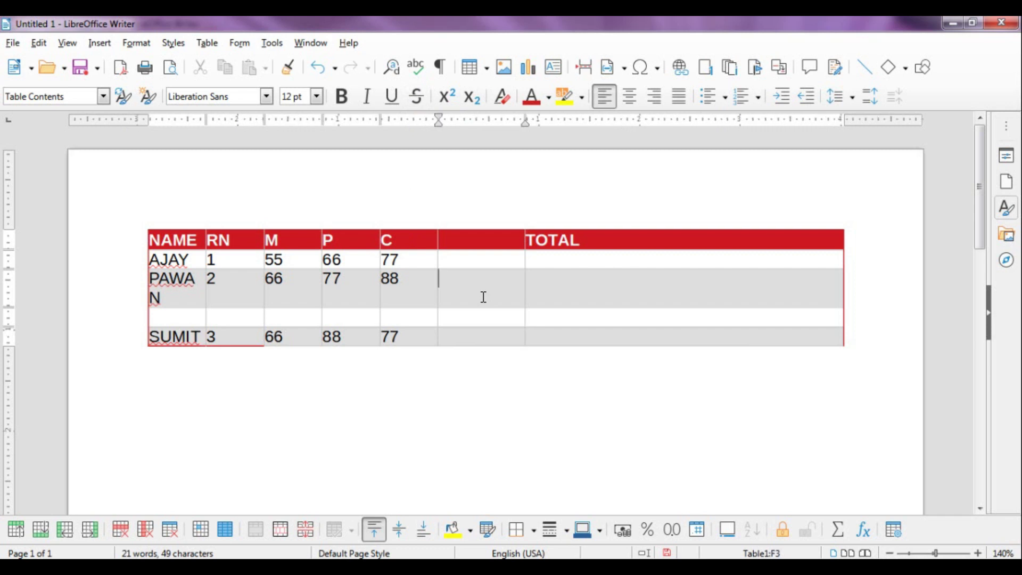
Put the caret in AJAY's row of the marks table
{"action": "left_click", "coordinate": [207, 43]}
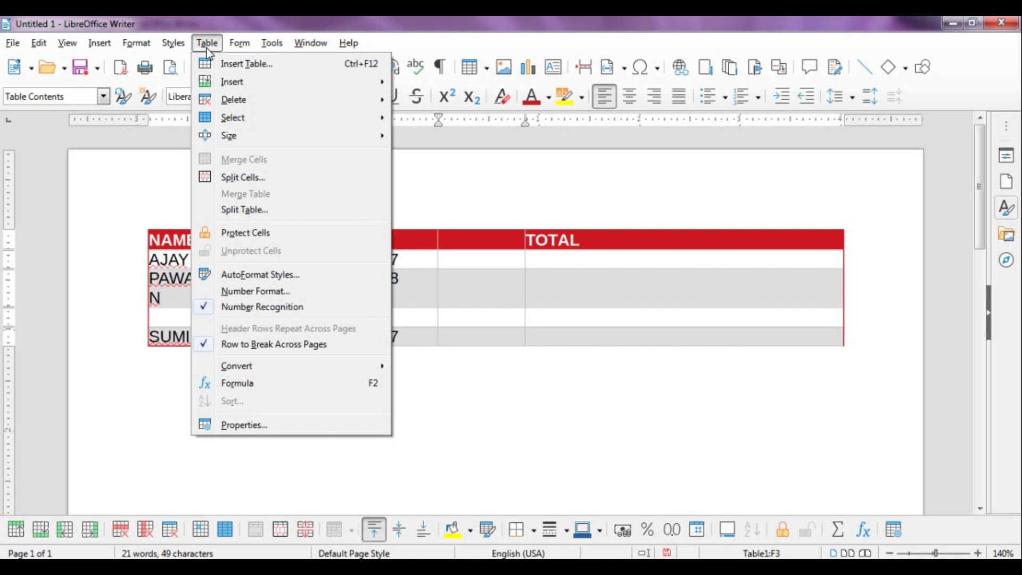
{"action": "mouse_move", "coordinate": [238, 137]}
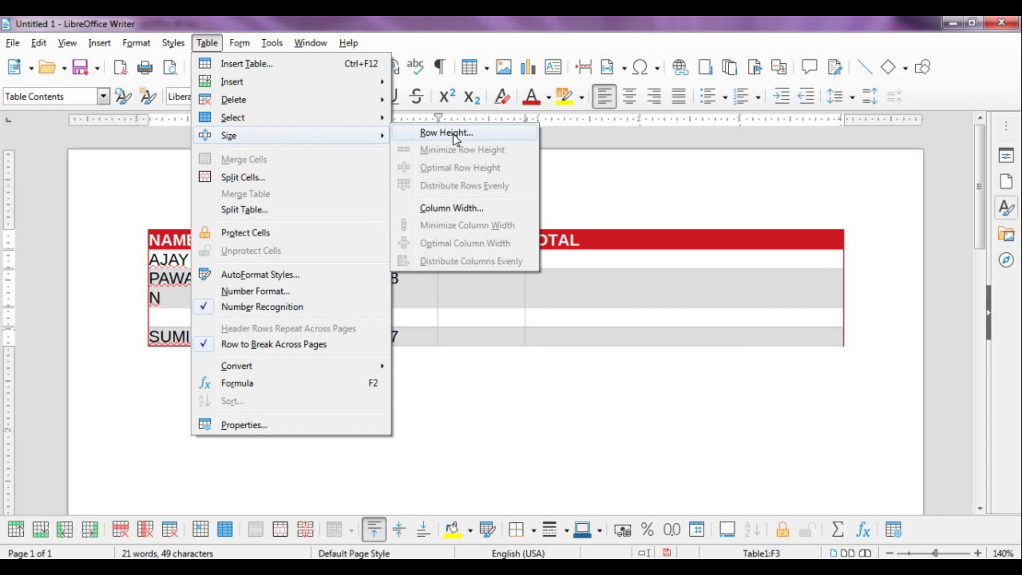
{"action": "left_click", "coordinate": [579, 287]}
{"action": "left_click", "coordinate": [221, 262]}
{"action": "left_click", "coordinate": [194, 262]}
{"action": "left_click", "coordinate": [235, 260]}
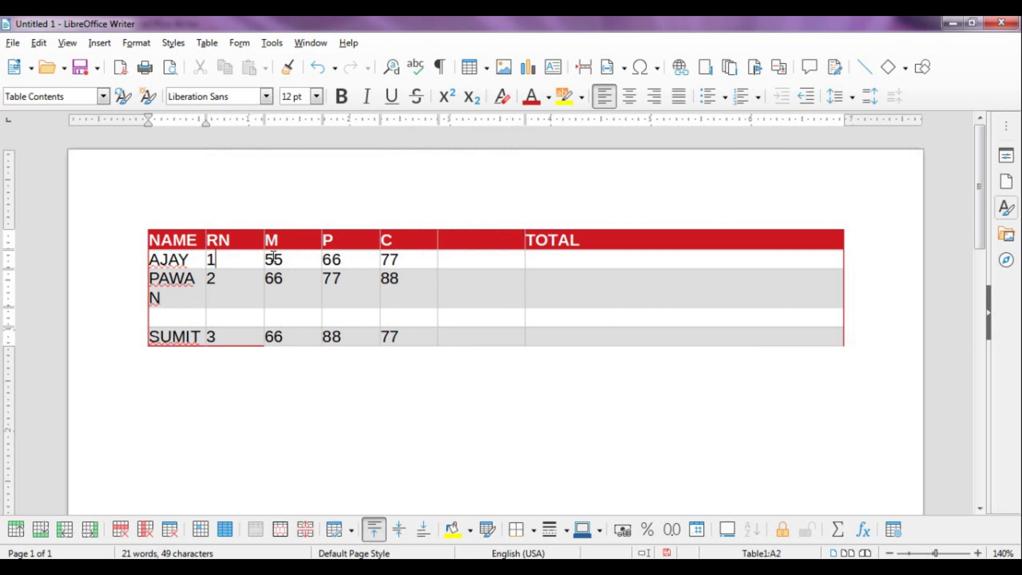
{"action": "left_click", "coordinate": [284, 257]}
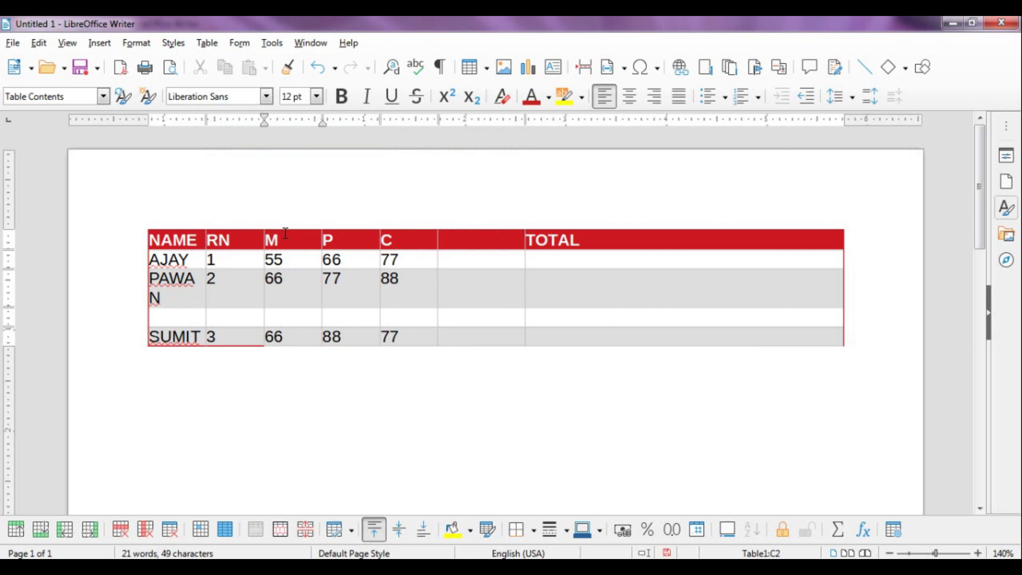
Set AJAY's row height to 0.5 inch through Table > Size > Row Height
{"action": "left_click", "coordinate": [214, 47]}
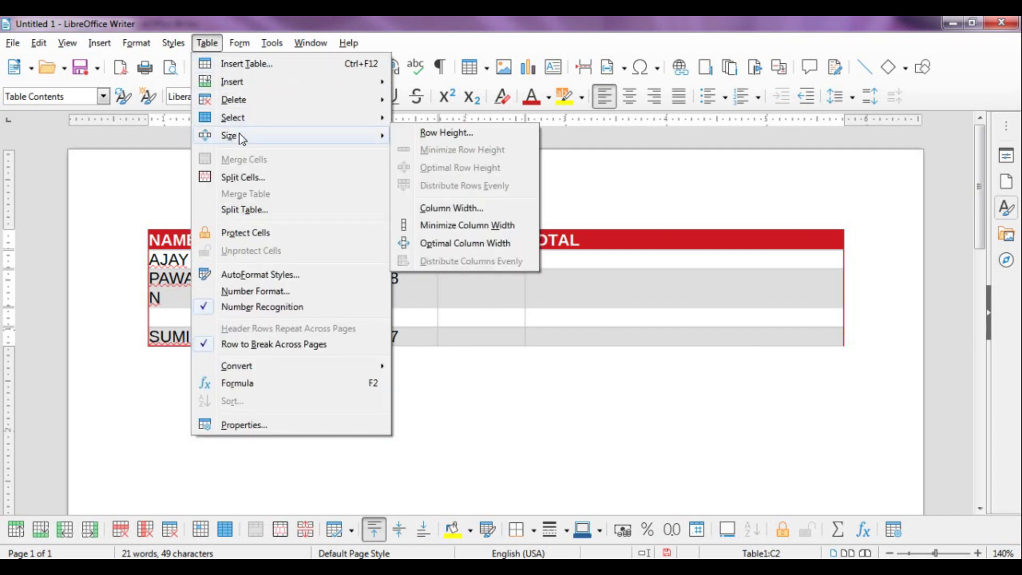
{"action": "left_click", "coordinate": [446, 134]}
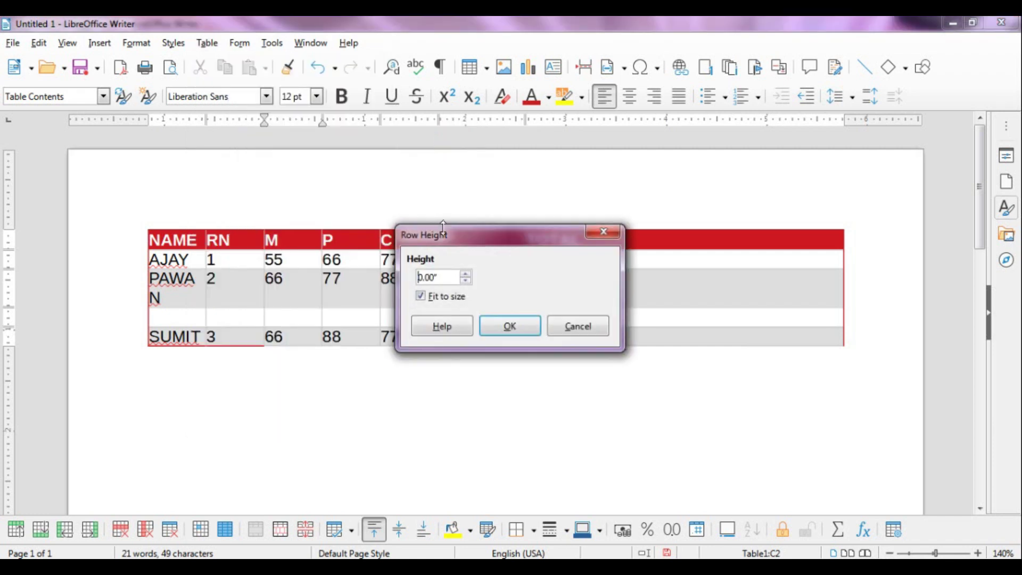
{"action": "left_click_drag", "start_coordinate": [449, 242], "coordinate": [547, 243]}
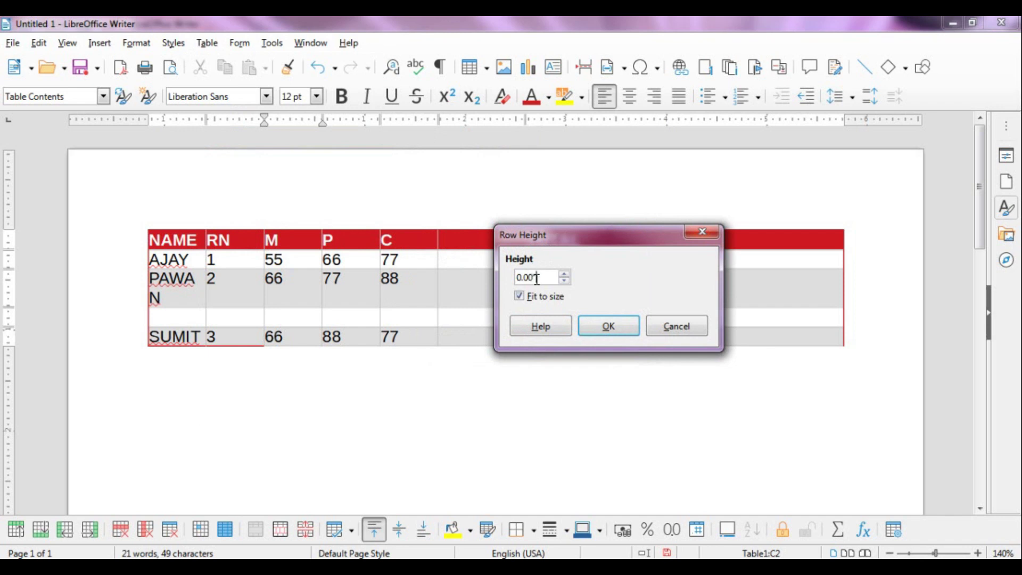
{"action": "left_click_drag", "start_coordinate": [537, 278], "coordinate": [481, 286]}
{"action": "key", "text": "BackSpace"}
{"action": "type", "text": "5"}
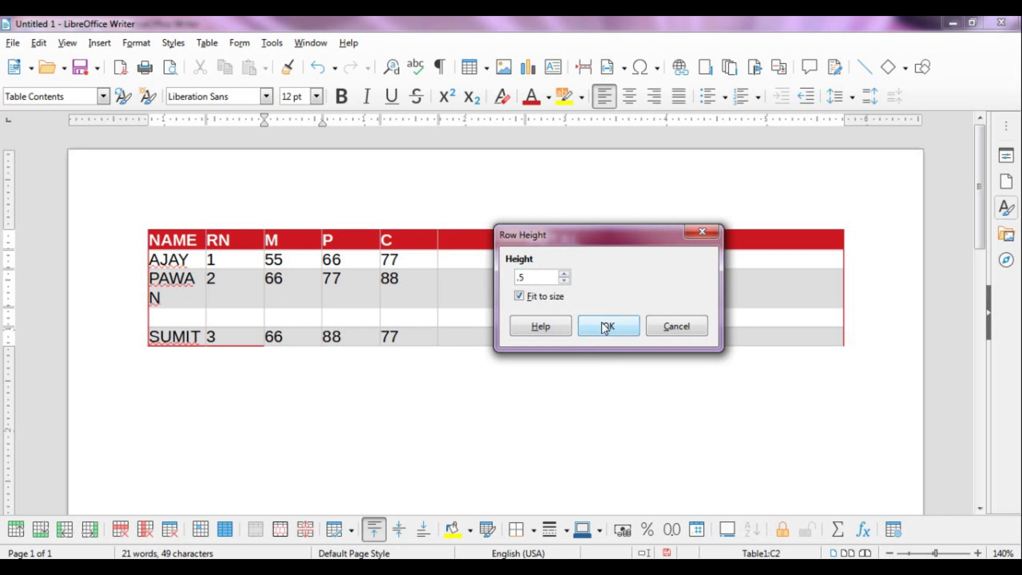
{"action": "left_click", "coordinate": [607, 327]}
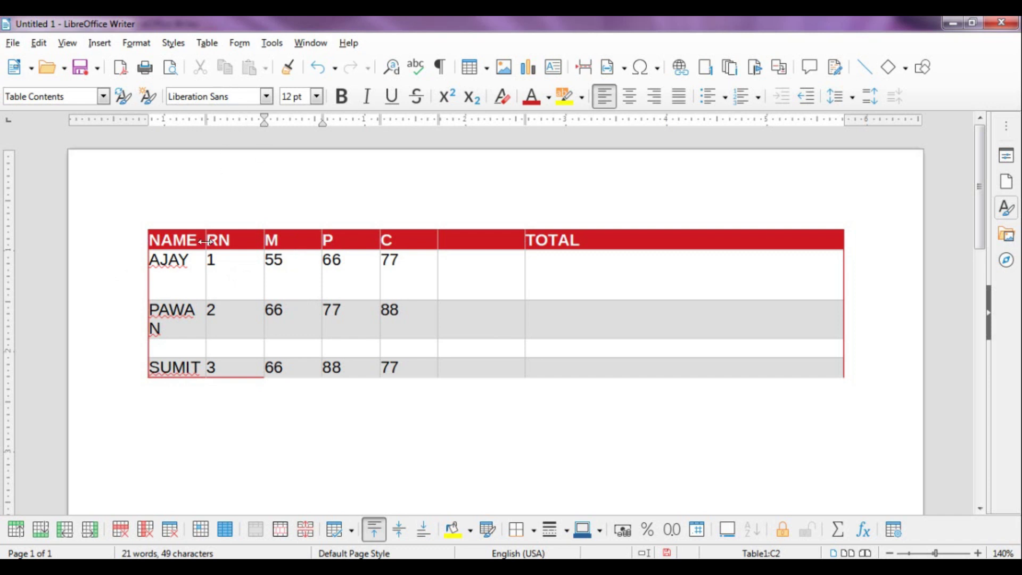
{"action": "left_click", "coordinate": [205, 43]}
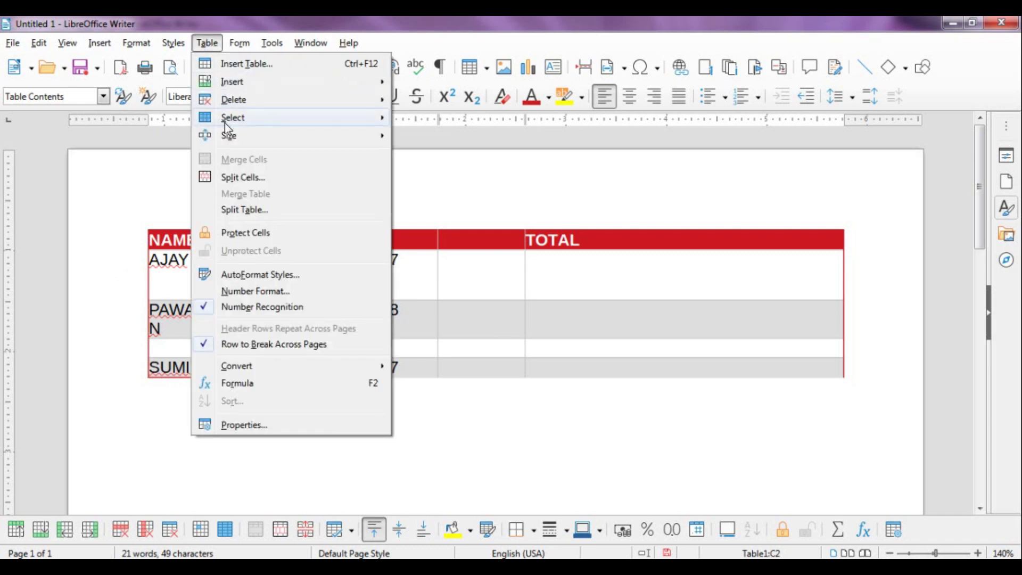
Select AJAY's row and minimize its row height
{"action": "mouse_move", "coordinate": [230, 138]}
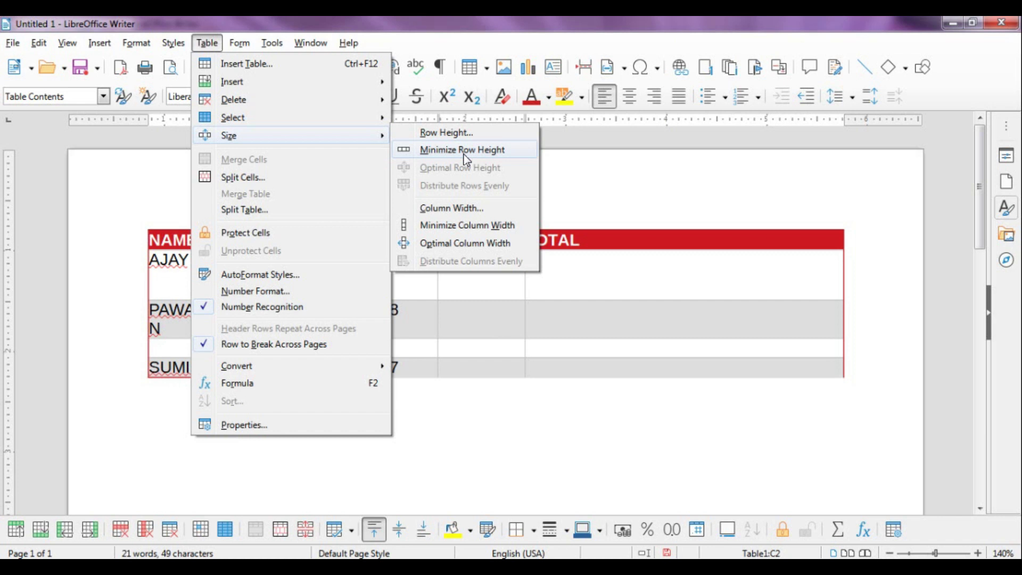
{"action": "left_click", "coordinate": [615, 289]}
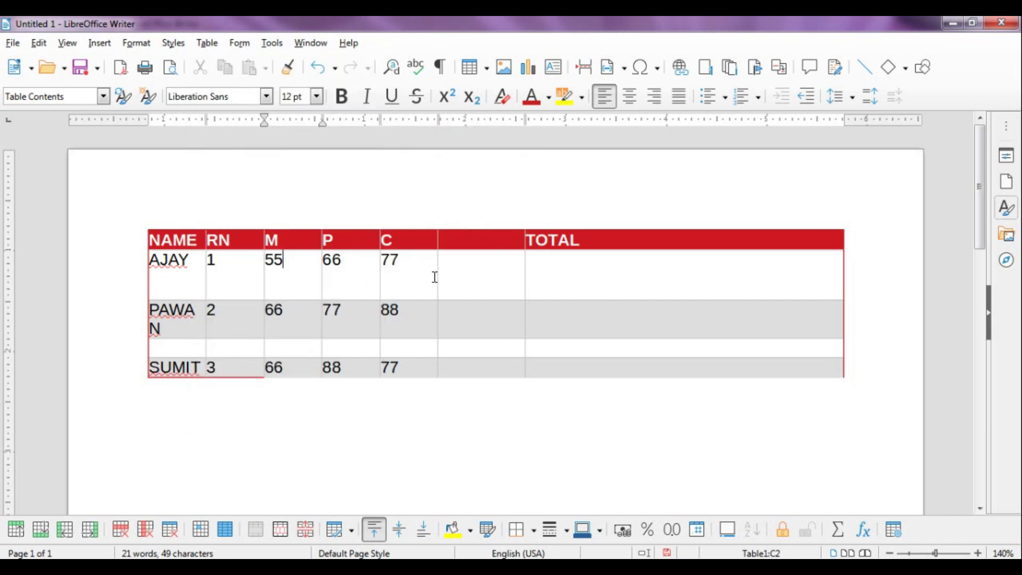
{"action": "left_click_drag", "start_coordinate": [152, 259], "coordinate": [397, 257]}
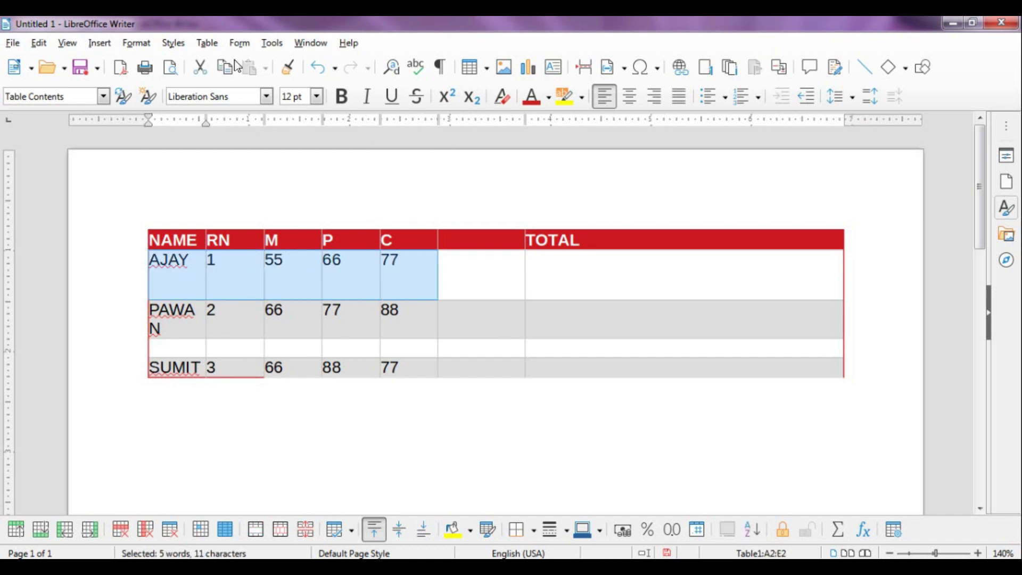
{"action": "left_click", "coordinate": [208, 43]}
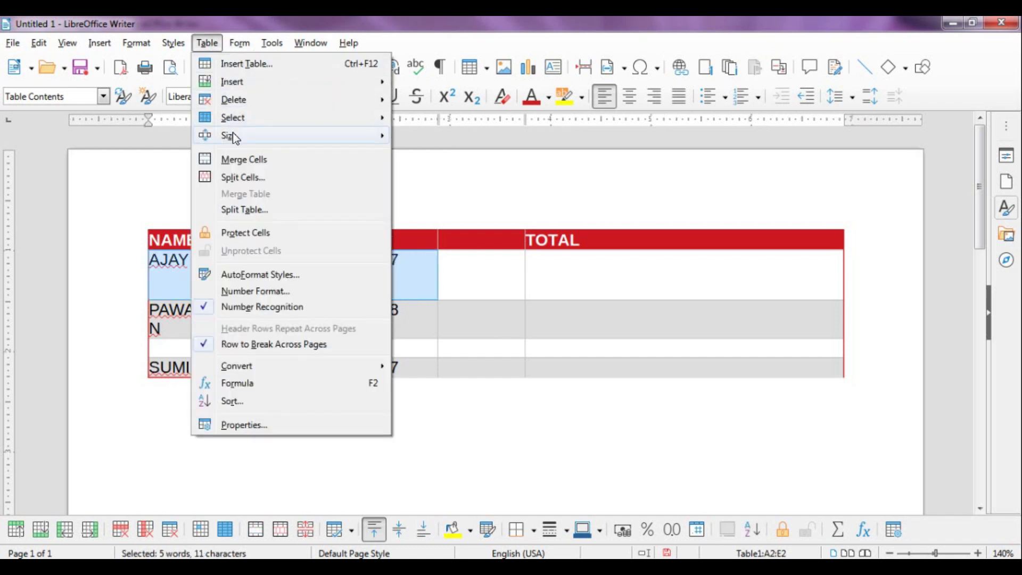
{"action": "mouse_move", "coordinate": [232, 133]}
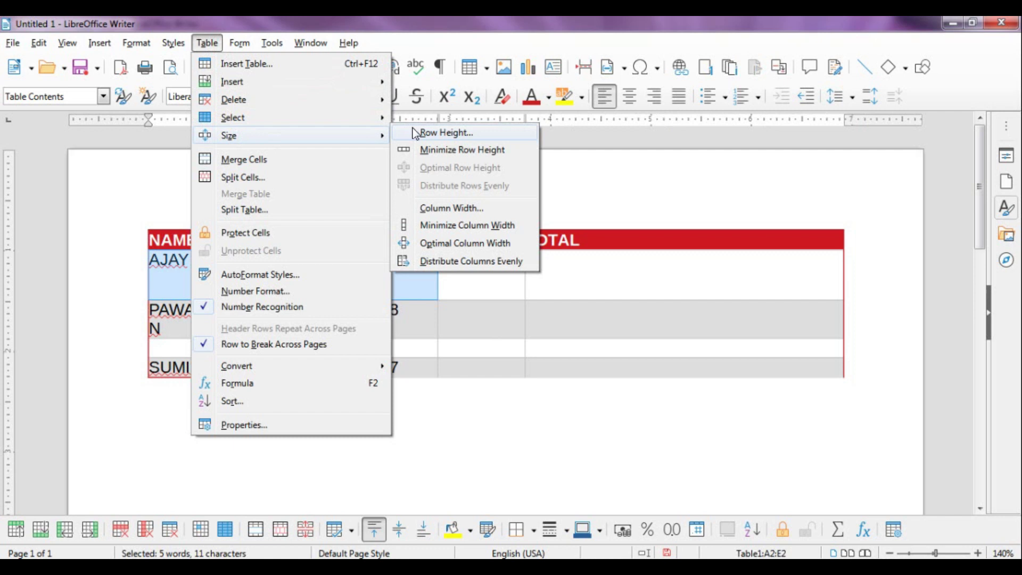
{"action": "left_click", "coordinate": [444, 154]}
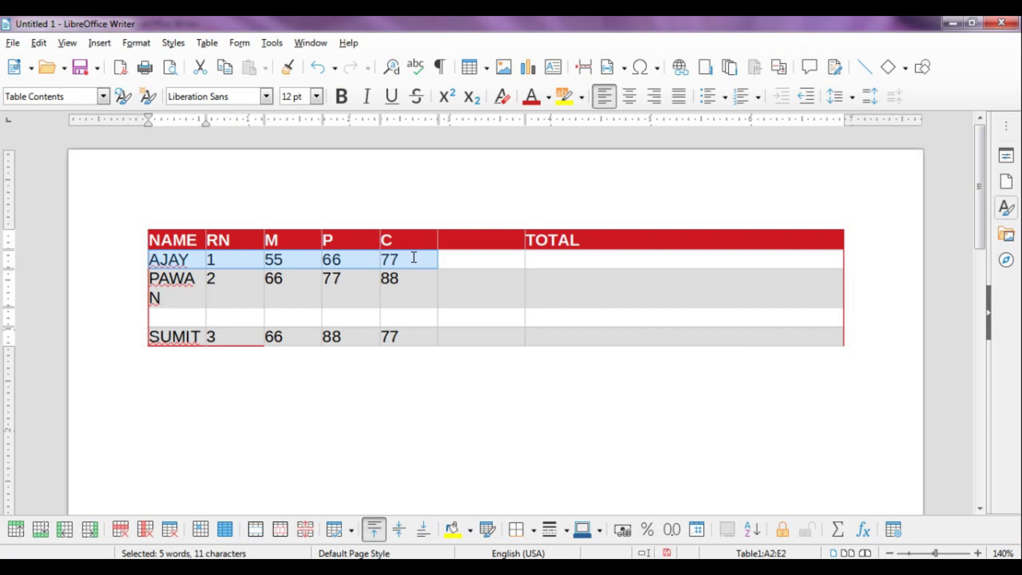
Set the font size of AJAY's row to 13 pt
{"action": "left_click", "coordinate": [316, 97]}
{"action": "left_click", "coordinate": [300, 201]}
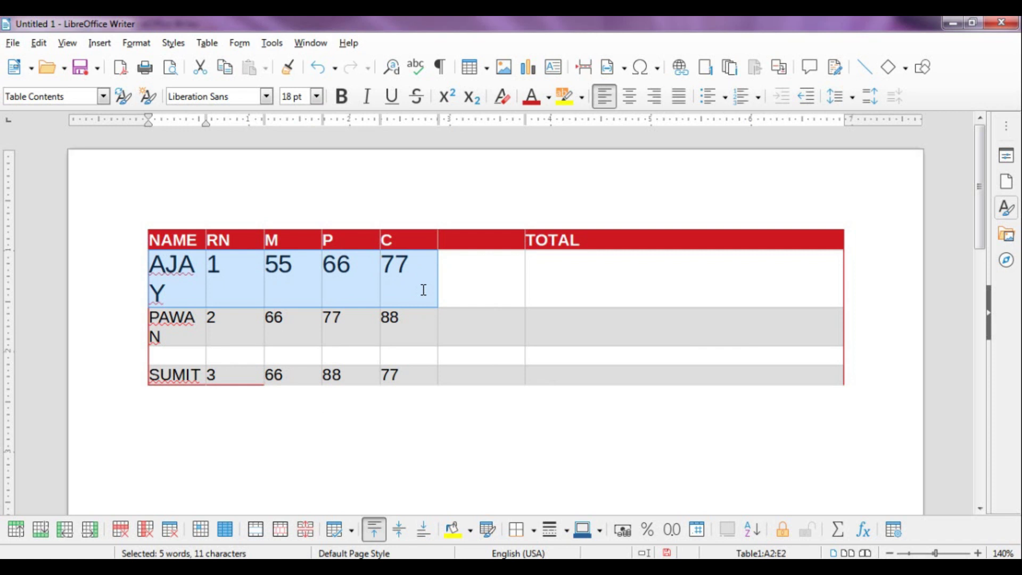
{"action": "left_click", "coordinate": [318, 97]}
{"action": "left_click", "coordinate": [303, 153]}
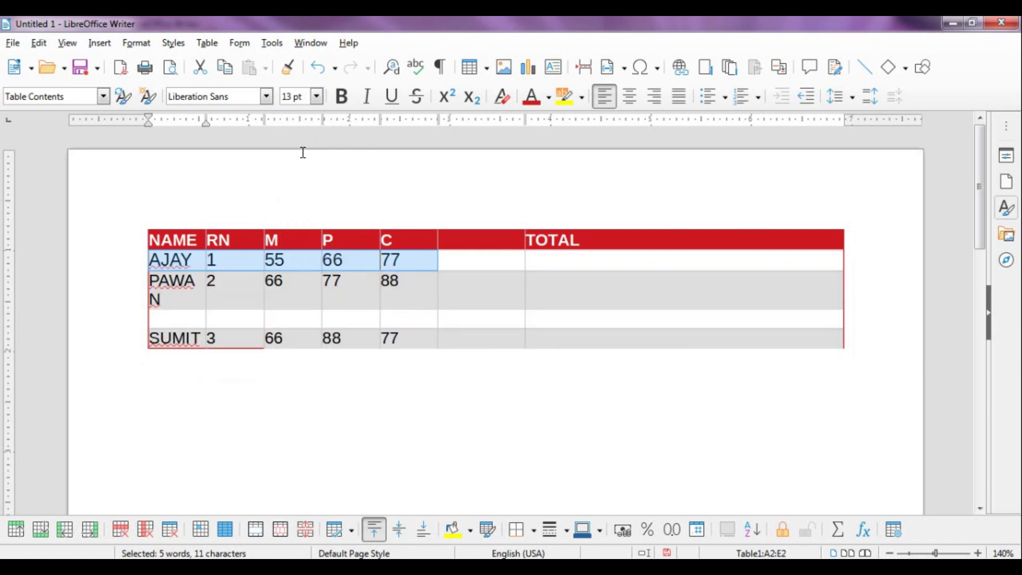
Select all the data rows and apply Optimal Row Height to them
{"action": "left_click", "coordinate": [207, 43]}
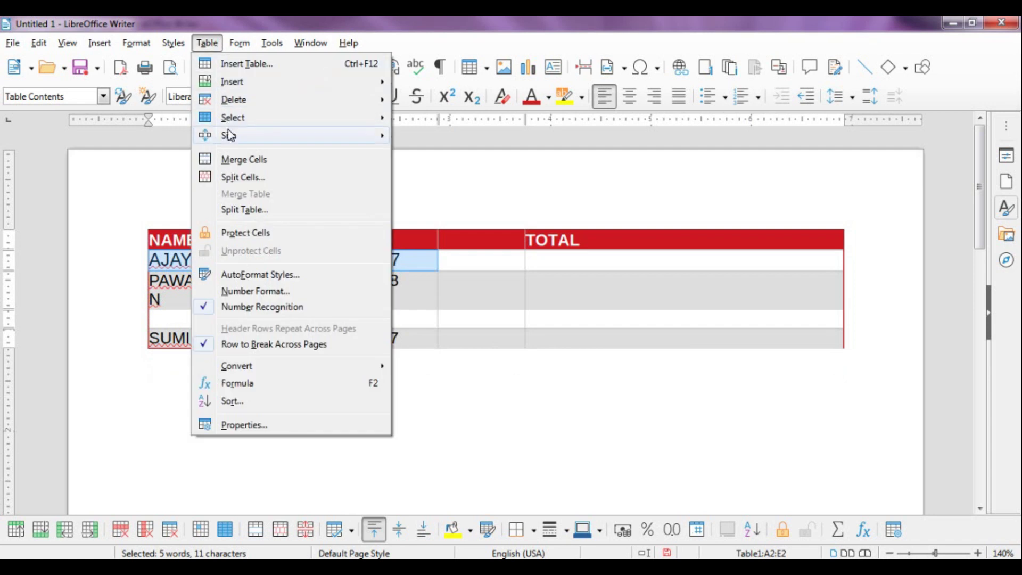
{"action": "mouse_move", "coordinate": [229, 135]}
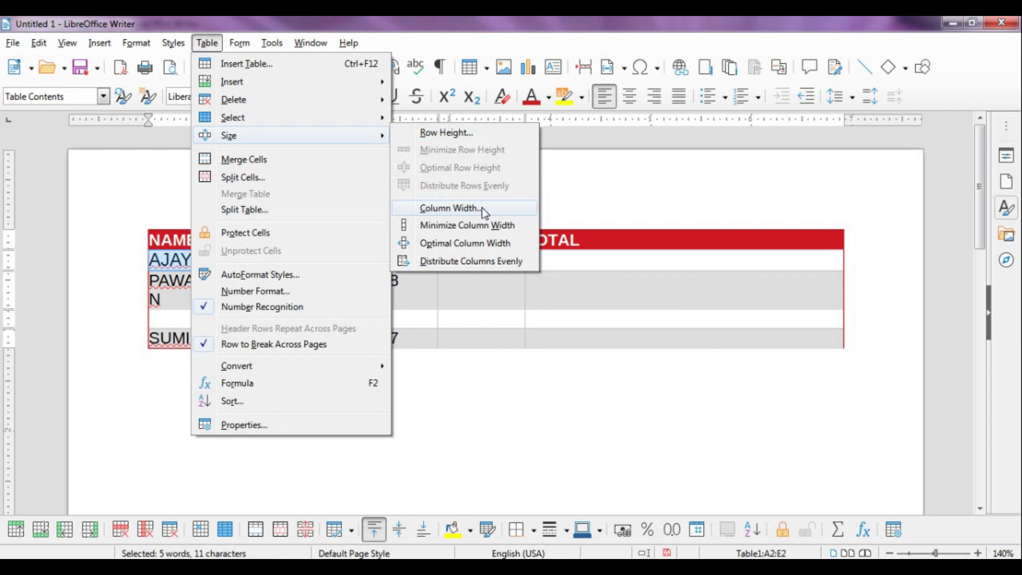
{"action": "left_click", "coordinate": [559, 267]}
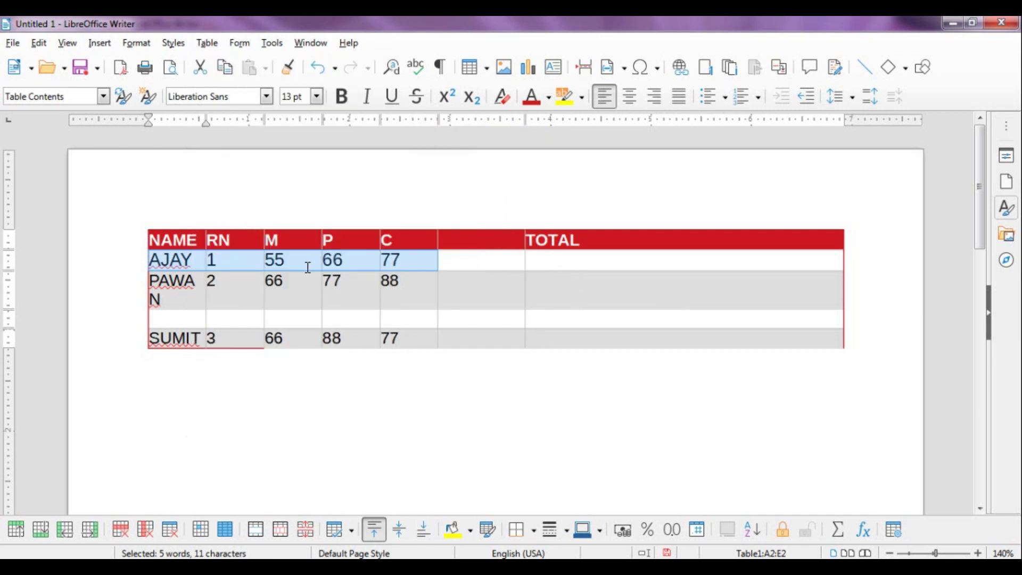
{"action": "left_click_drag", "start_coordinate": [133, 266], "coordinate": [744, 341]}
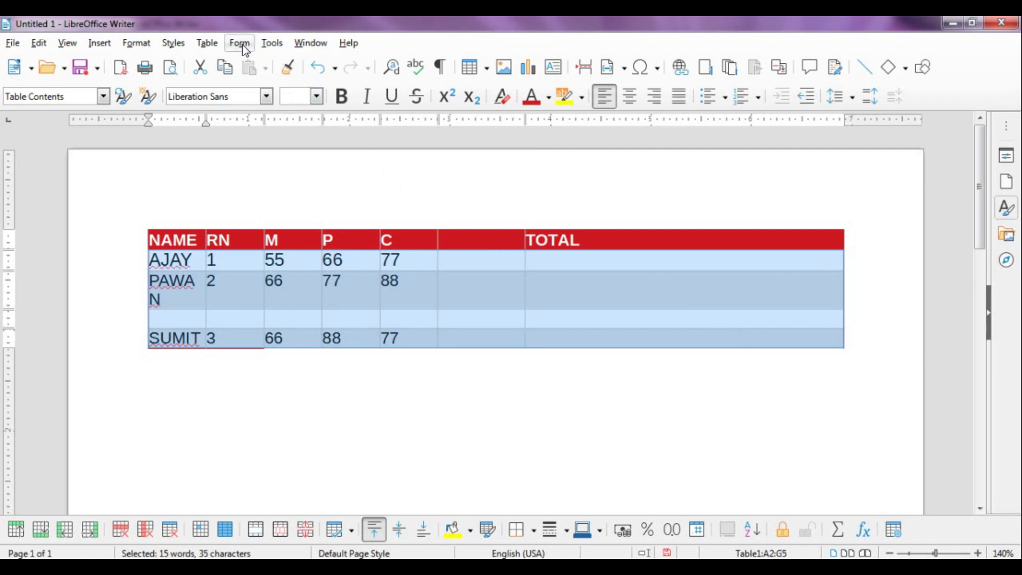
{"action": "left_click", "coordinate": [207, 42]}
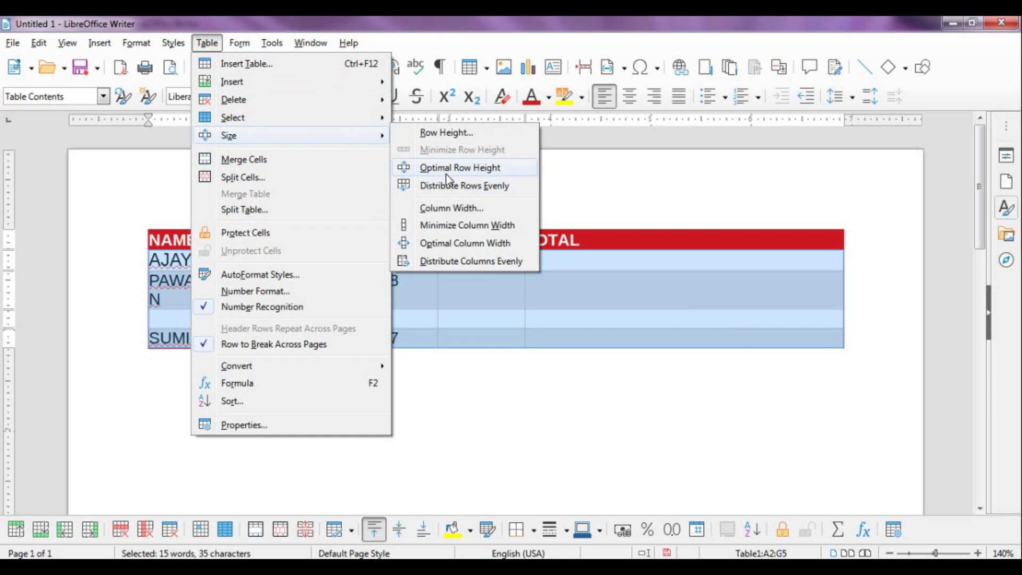
{"action": "left_click", "coordinate": [449, 169]}
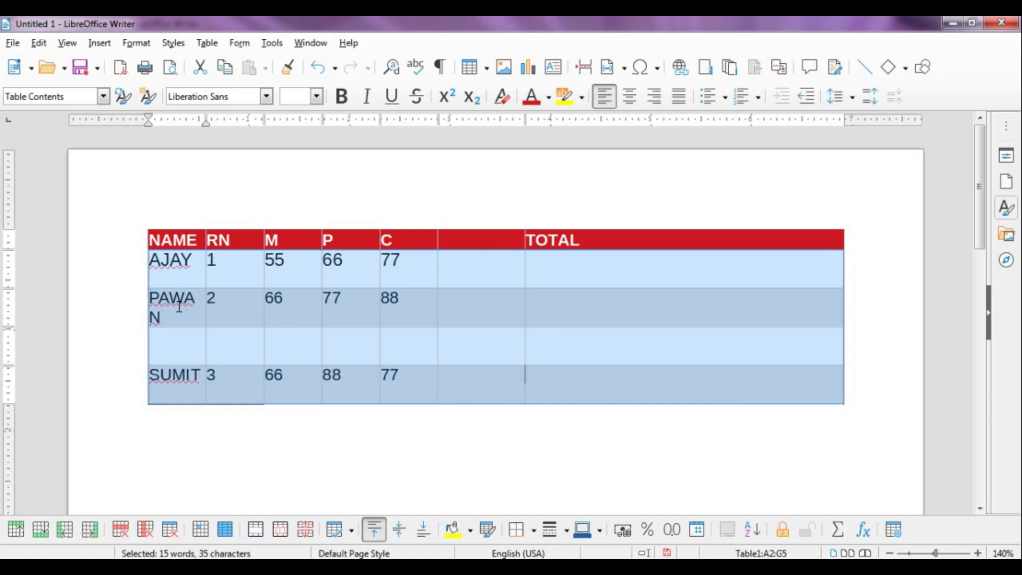
{"action": "left_click", "coordinate": [213, 47]}
Put the caret in the first data cell under TOTAL and bring up the Table menu
{"action": "mouse_move", "coordinate": [230, 135]}
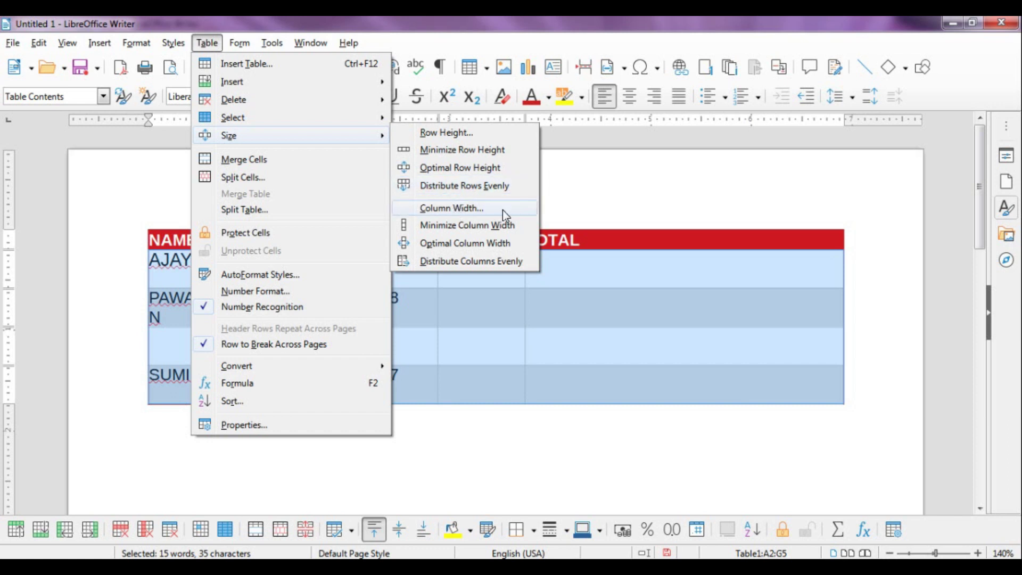
{"action": "left_click", "coordinate": [581, 274]}
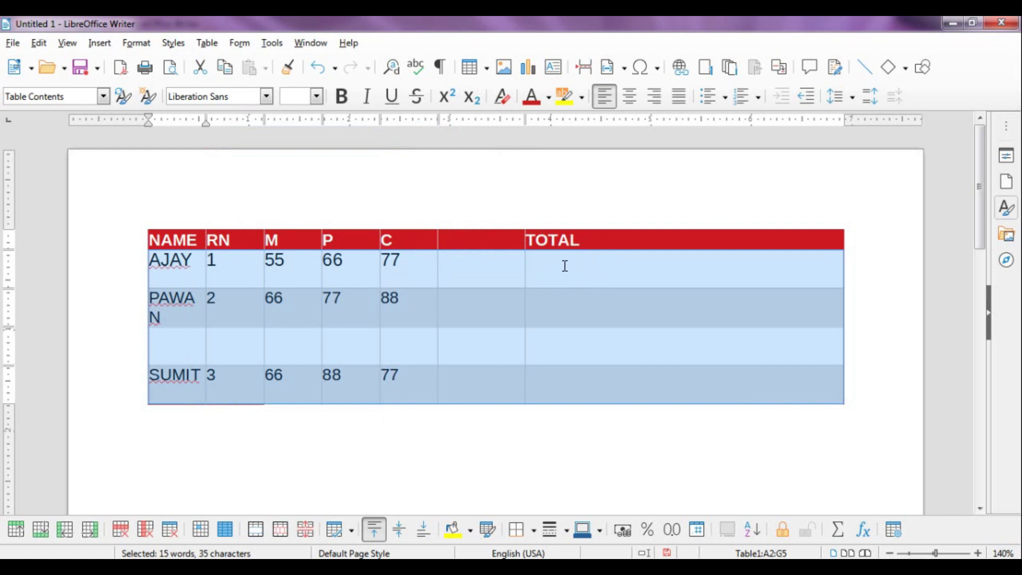
{"action": "left_click", "coordinate": [592, 261]}
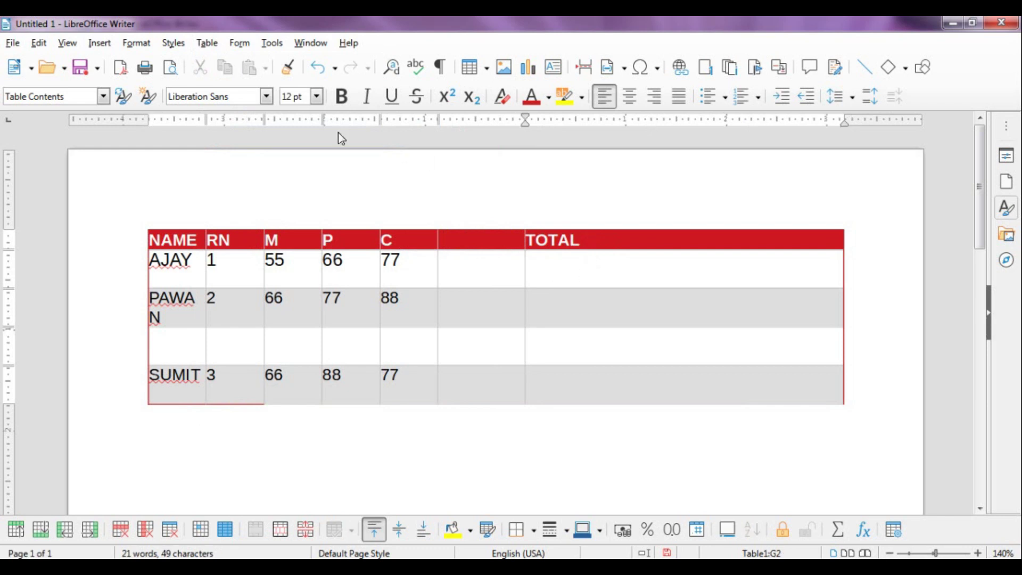
{"action": "left_click", "coordinate": [207, 43]}
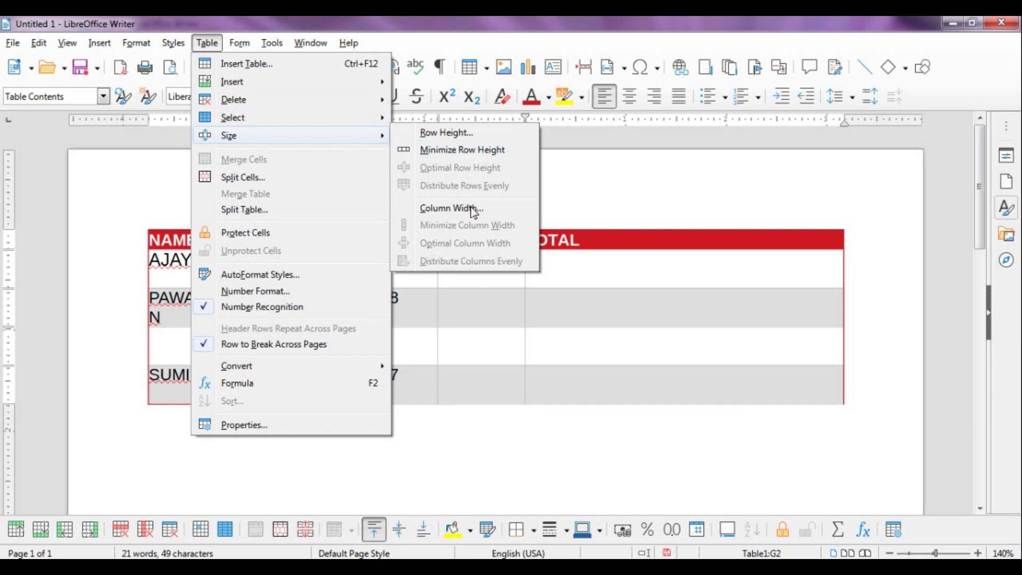
Narrow the TOTAL column from 3.17" to 2.72" in the Column Width dialog
{"action": "left_click", "coordinate": [464, 211]}
{"action": "left_click_drag", "start_coordinate": [474, 229], "coordinate": [342, 214]}
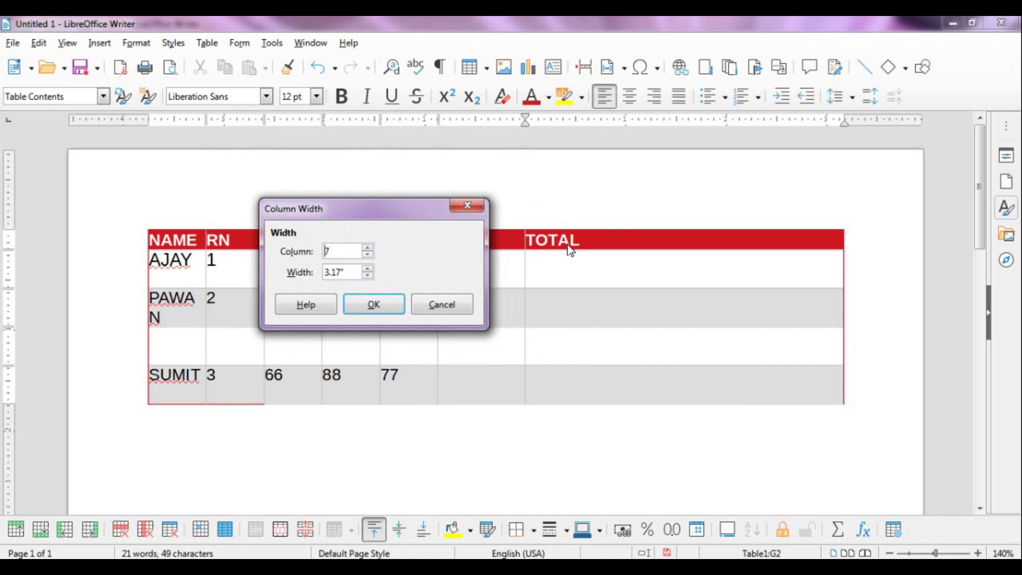
{"action": "left_click", "coordinate": [335, 274]}
{"action": "left_click", "coordinate": [367, 275]}
{"action": "left_click", "coordinate": [367, 275]}
{"action": "left_click", "coordinate": [367, 275]}
{"action": "left_click", "coordinate": [368, 275]}
{"action": "left_click", "coordinate": [368, 276]}
{"action": "left_click", "coordinate": [367, 275]}
{"action": "left_click", "coordinate": [367, 275]}
{"action": "left_click", "coordinate": [367, 275]}
{"action": "left_click", "coordinate": [368, 275]}
{"action": "left_click", "coordinate": [367, 275]}
{"action": "left_click", "coordinate": [368, 275]}
{"action": "left_click", "coordinate": [367, 275]}
{"action": "left_click", "coordinate": [367, 275]}
{"action": "left_click", "coordinate": [367, 275]}
{"action": "left_click", "coordinate": [368, 275]}
{"action": "left_click", "coordinate": [368, 275]}
{"action": "left_click", "coordinate": [367, 275]}
{"action": "left_click", "coordinate": [376, 304]}
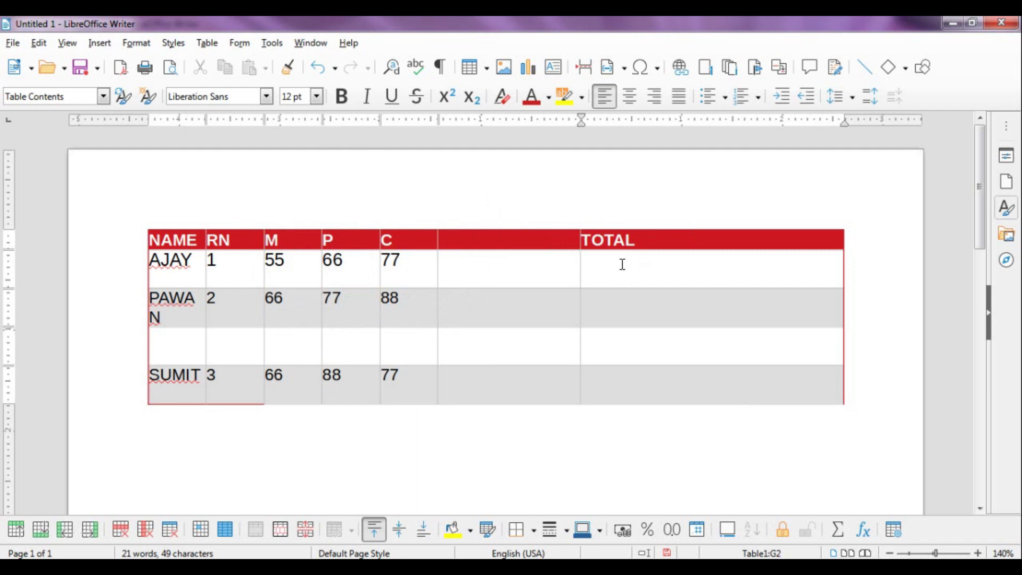
Select the table's cells and apply Minimize Column Width to every column
{"action": "left_click_drag", "start_coordinate": [167, 245], "coordinate": [712, 376]}
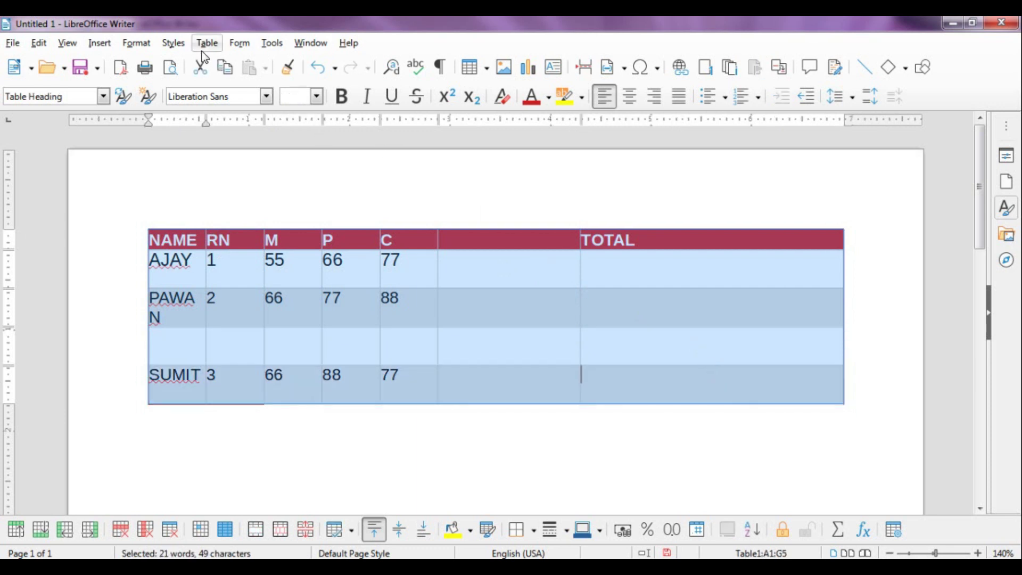
{"action": "left_click", "coordinate": [204, 46]}
{"action": "mouse_move", "coordinate": [241, 133]}
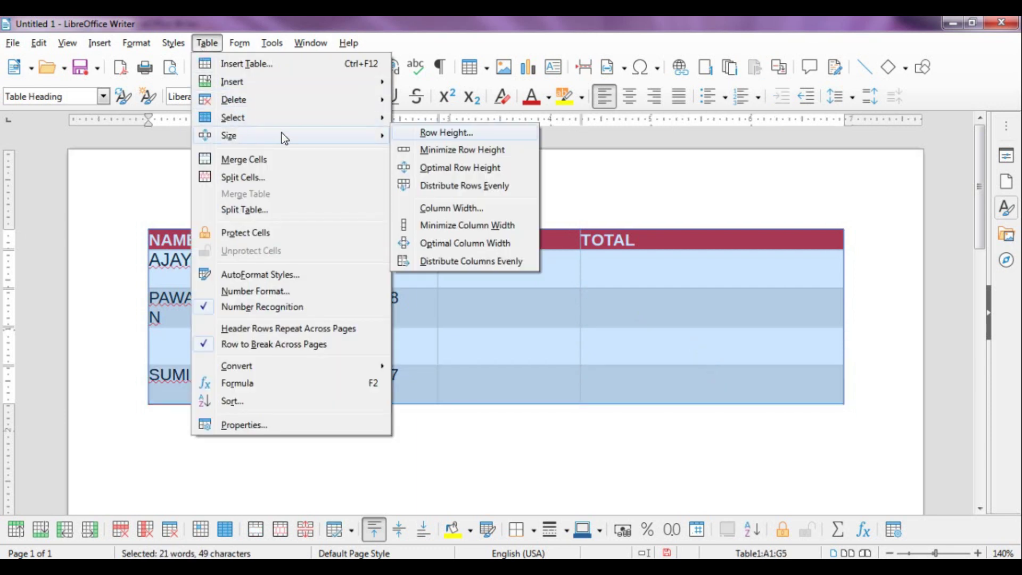
{"action": "left_click", "coordinate": [455, 229]}
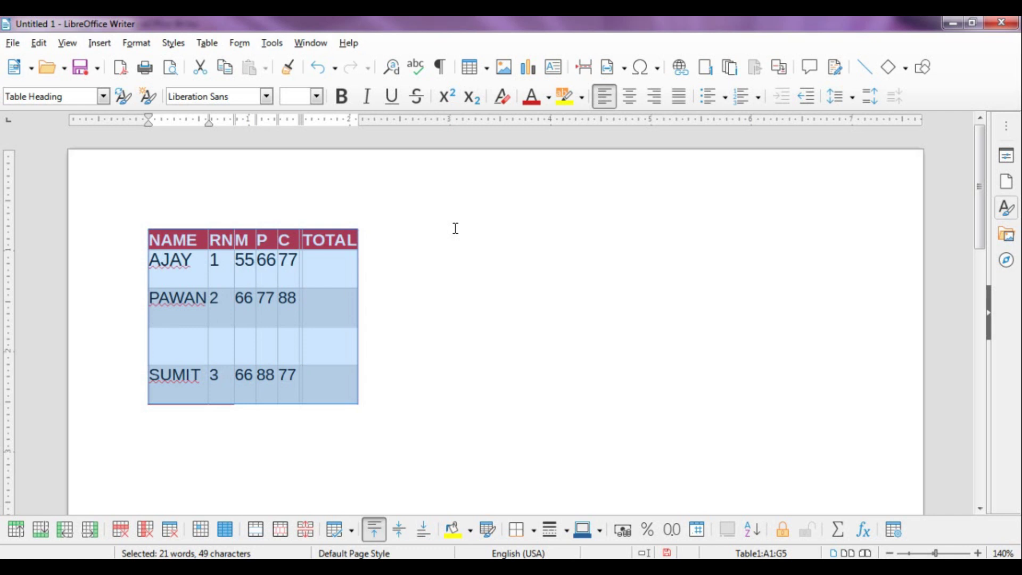
{"action": "left_click", "coordinate": [298, 259]}
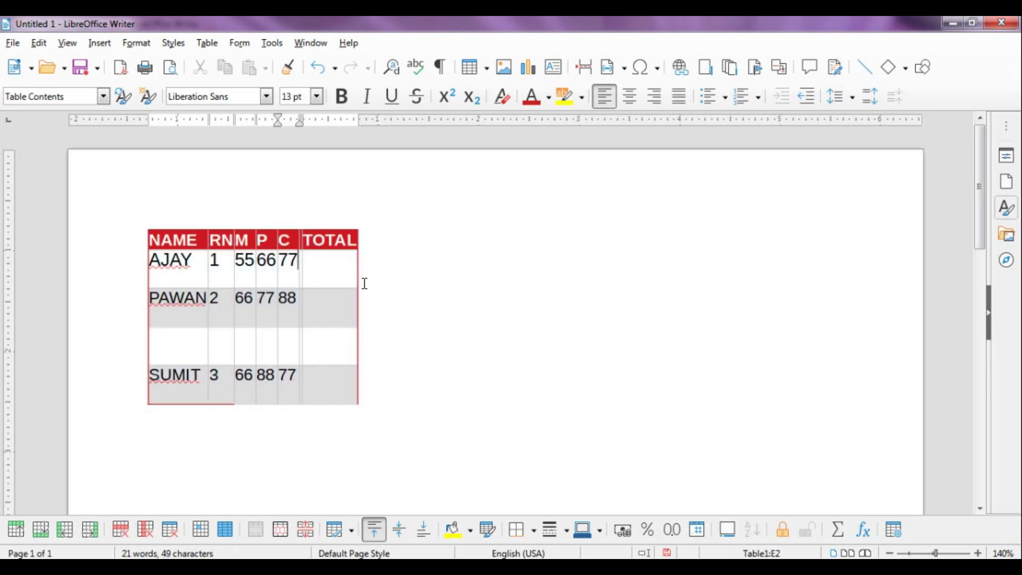
{"action": "left_click", "coordinate": [204, 261]}
{"action": "type", "text": "KUMAR"}
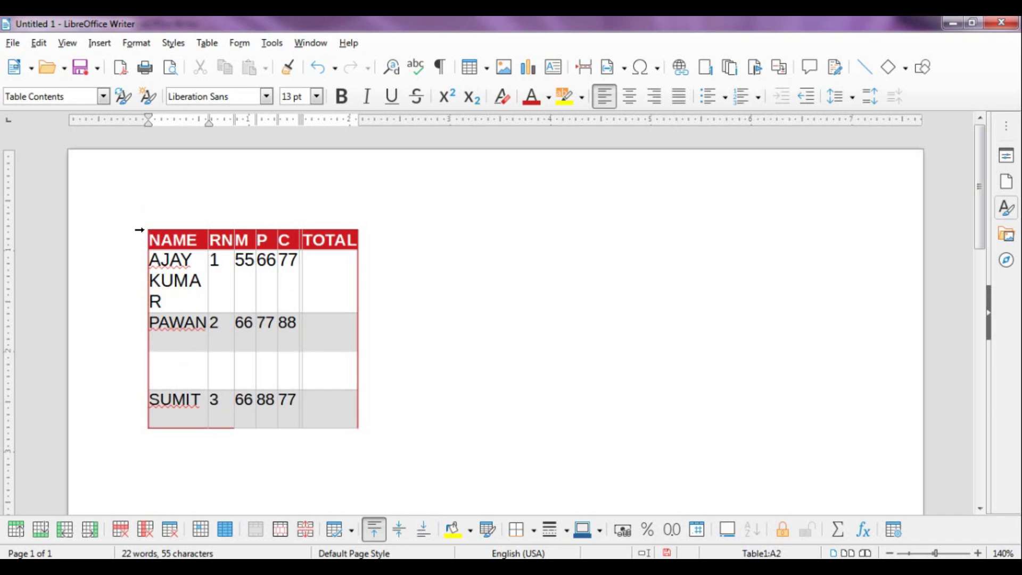
{"action": "left_click_drag", "start_coordinate": [139, 230], "coordinate": [159, 407]}
Apply Minimize Column Width, then Optimal Column Width, to the whole table
{"action": "left_click", "coordinate": [213, 44]}
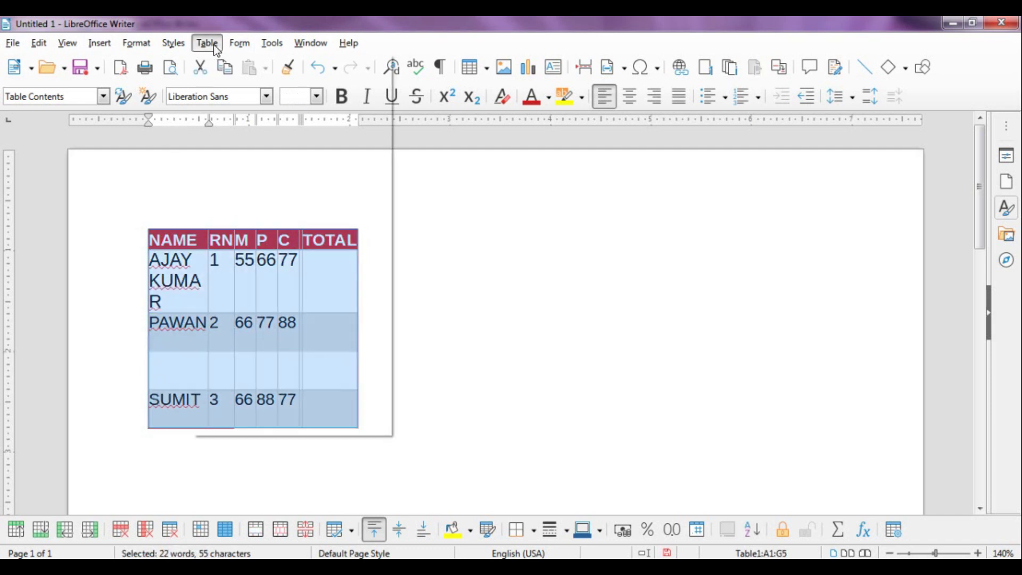
{"action": "mouse_move", "coordinate": [285, 136]}
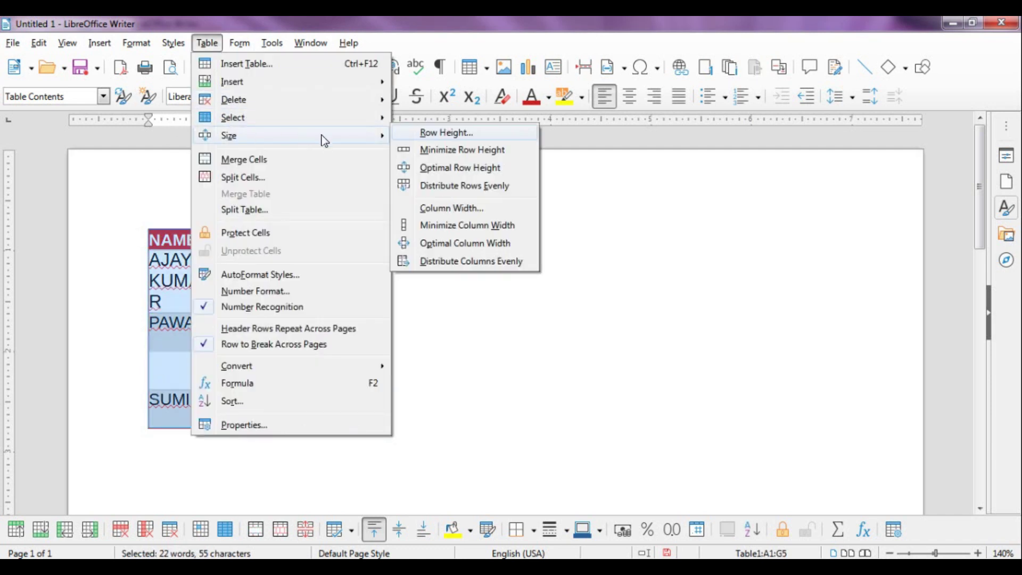
{"action": "left_click", "coordinate": [458, 228]}
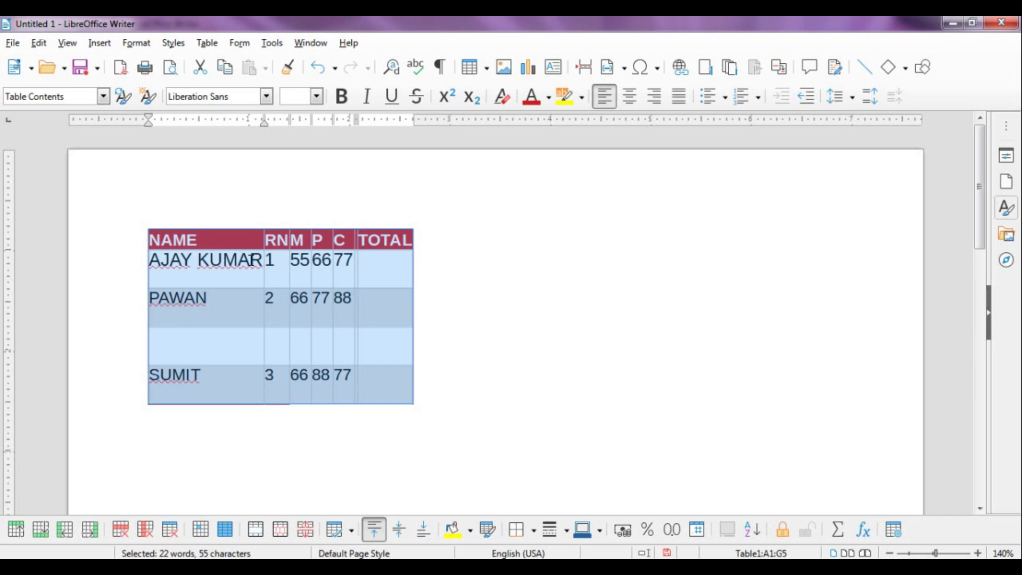
{"action": "left_click", "coordinate": [208, 43]}
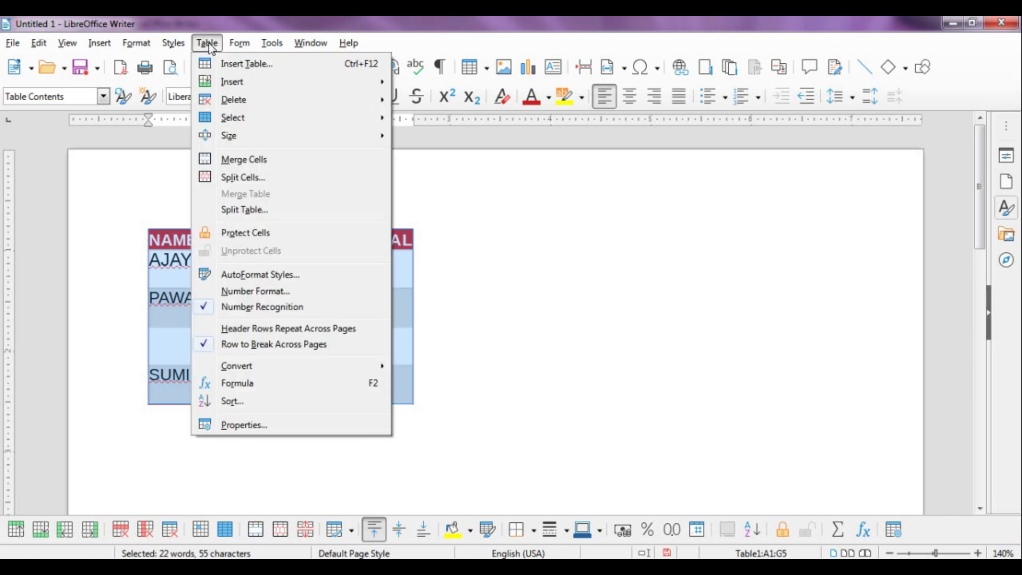
{"action": "mouse_move", "coordinate": [237, 138]}
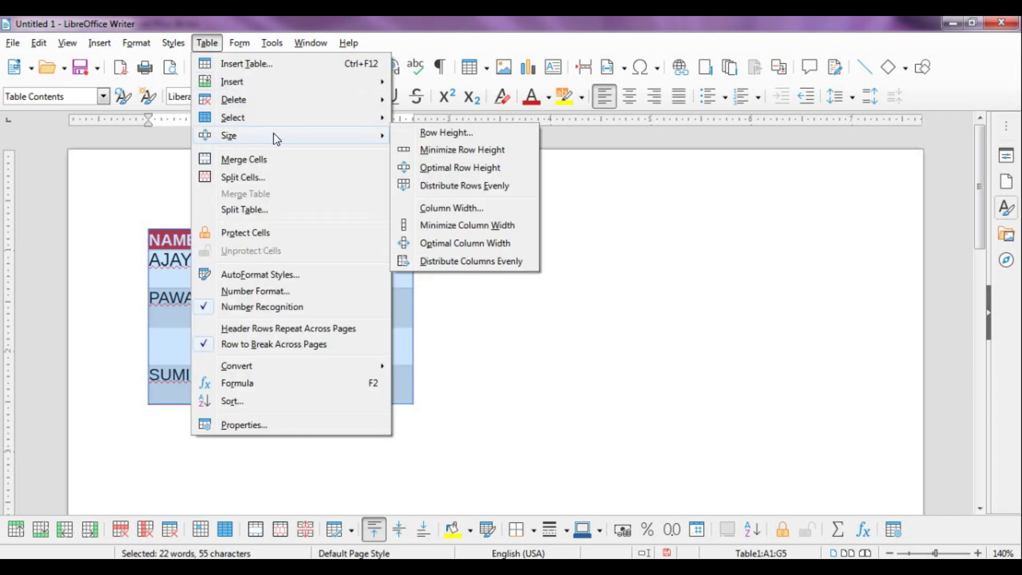
{"action": "left_click", "coordinate": [459, 243]}
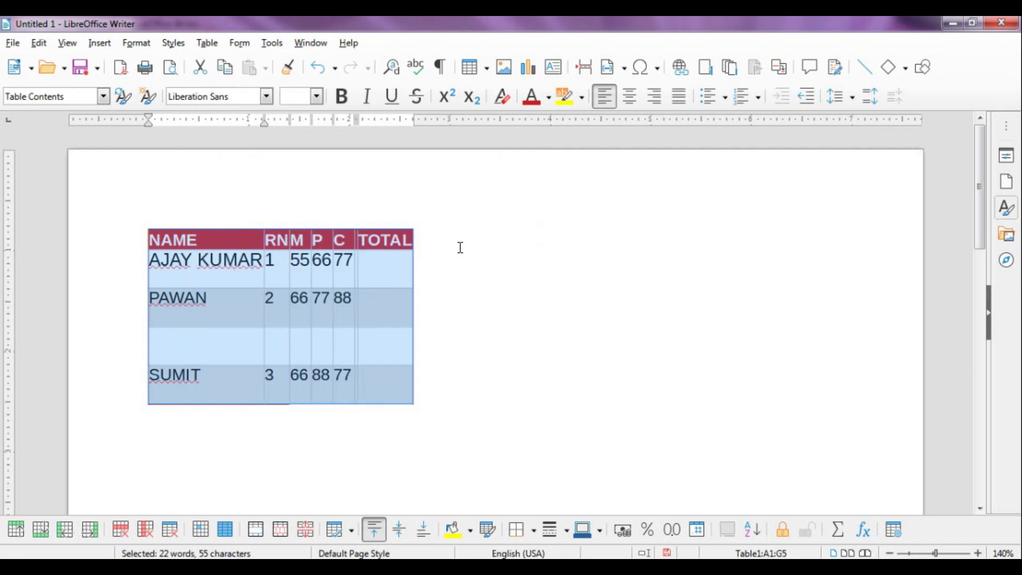
Distribute the red marks table's columns evenly so every column has the same narrow width
{"action": "left_click", "coordinate": [207, 44]}
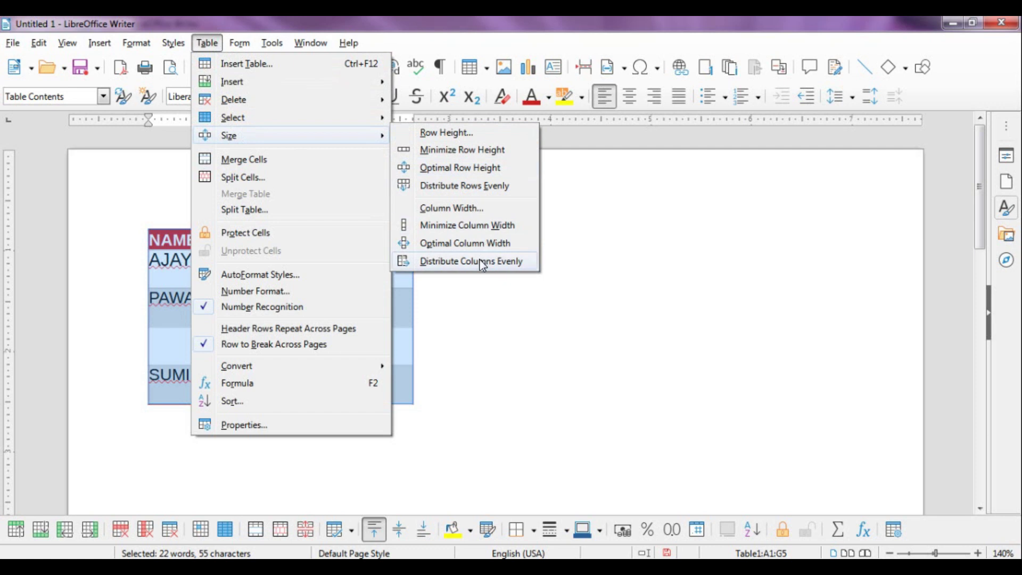
{"action": "left_click", "coordinate": [483, 263]}
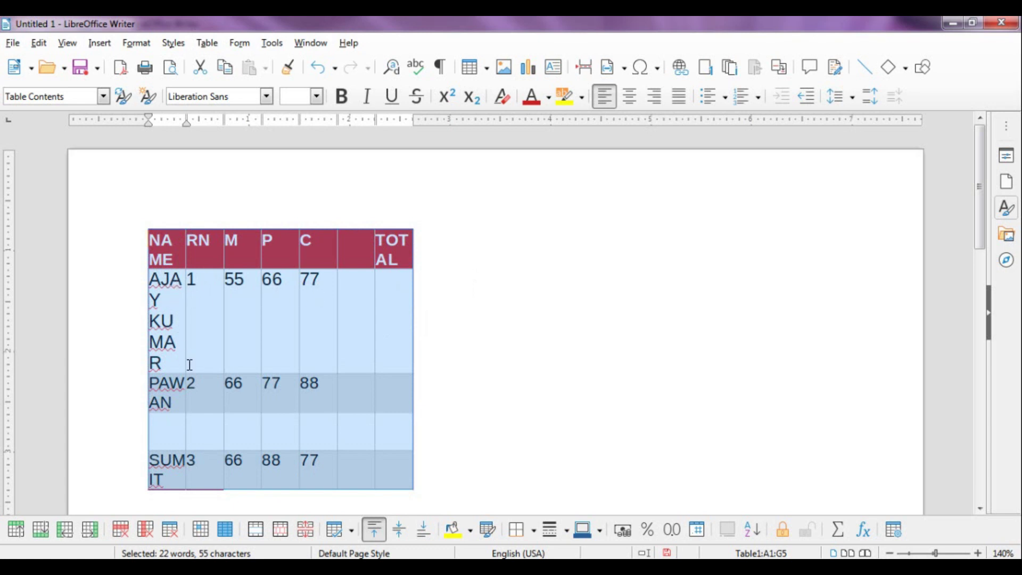
{"action": "left_click", "coordinate": [199, 47]}
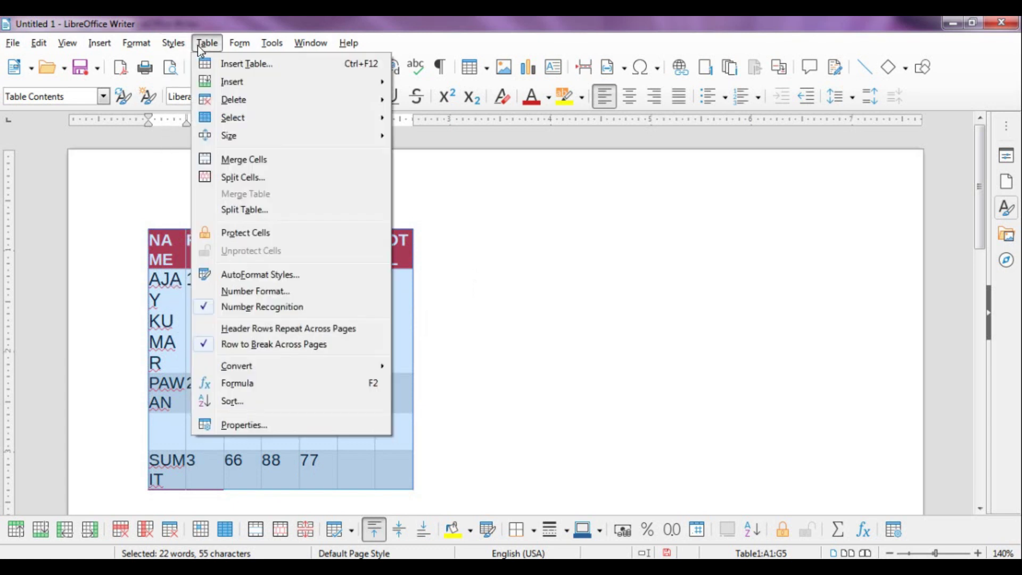
{"action": "mouse_move", "coordinate": [232, 141]}
{"action": "left_click", "coordinate": [448, 286]}
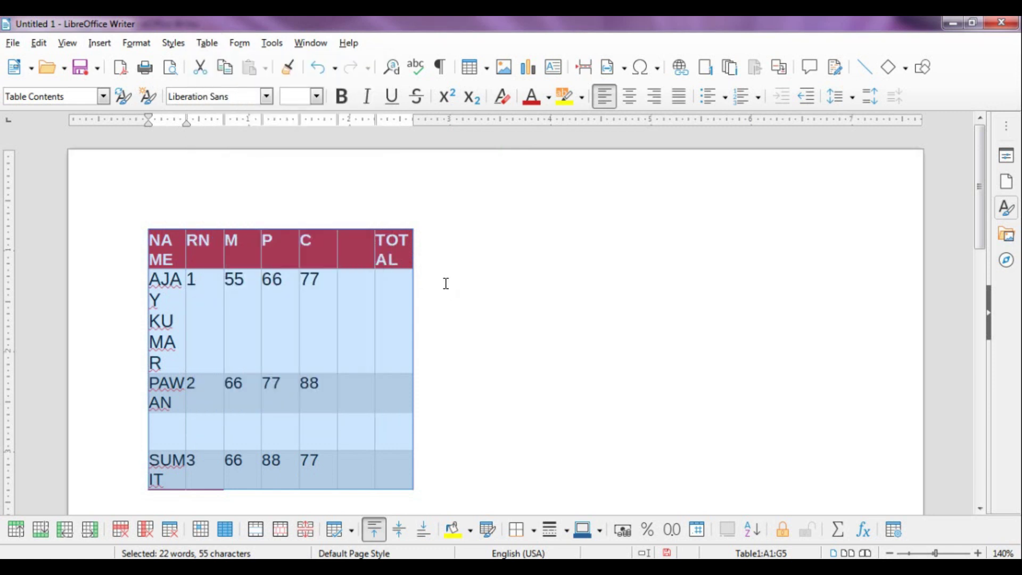
{"action": "left_click", "coordinate": [476, 319]}
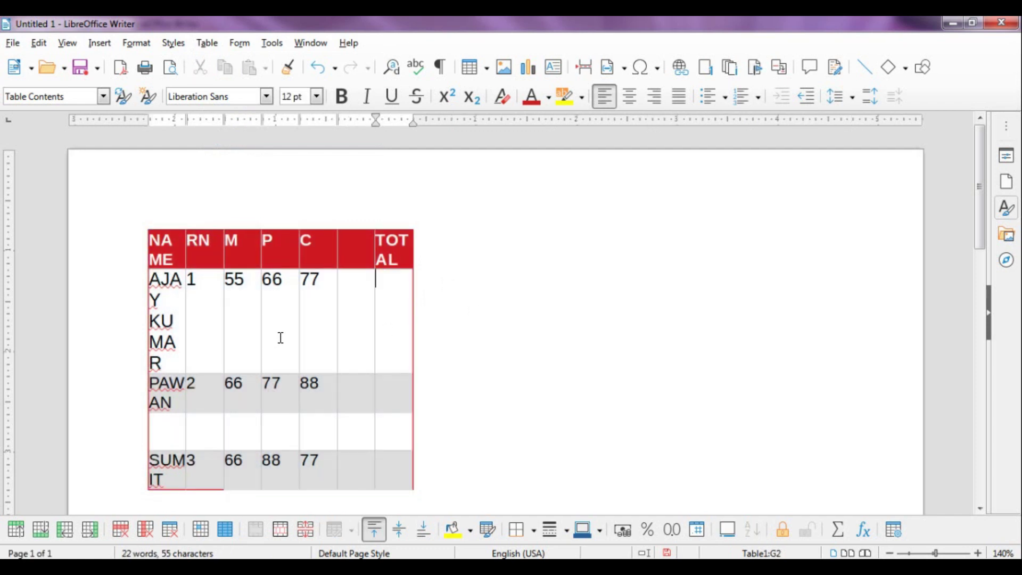
Undo the equal column widths, then insert an empty 7-column, 6-row table below
{"action": "key", "text": "ctrl+z"}
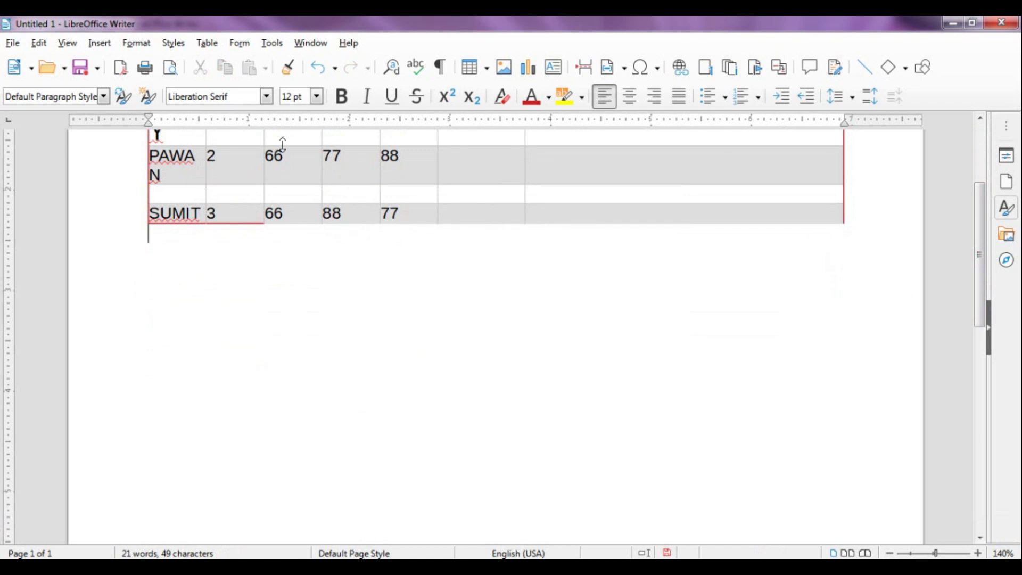
{"action": "left_click", "coordinate": [209, 43]}
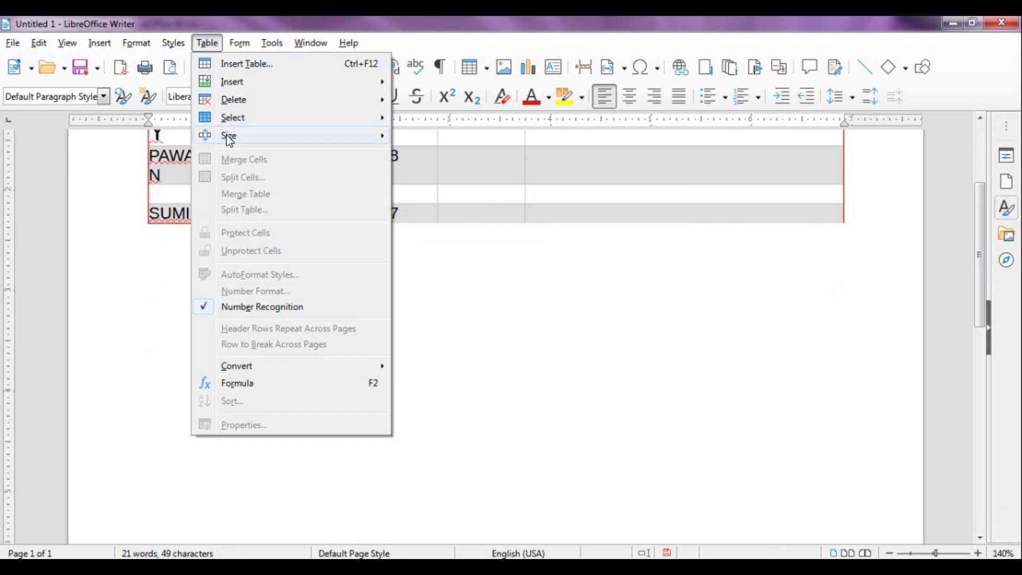
{"action": "left_click", "coordinate": [234, 63]}
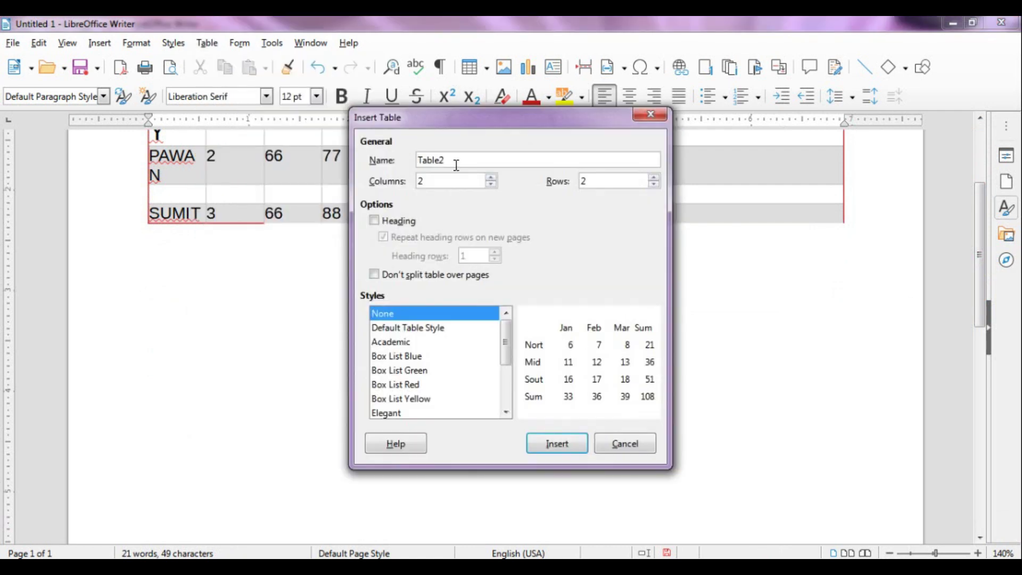
{"action": "left_click", "coordinate": [494, 181]}
{"action": "left_click", "coordinate": [491, 178]}
{"action": "left_click", "coordinate": [491, 178]}
{"action": "left_click", "coordinate": [491, 178]}
{"action": "left_click", "coordinate": [491, 178]}
{"action": "left_click", "coordinate": [491, 178]}
{"action": "left_click", "coordinate": [654, 178]}
{"action": "left_click", "coordinate": [654, 178]}
{"action": "left_click", "coordinate": [654, 178]}
{"action": "left_click", "coordinate": [654, 178]}
{"action": "left_click", "coordinate": [653, 178]}
{"action": "left_click", "coordinate": [546, 450]}
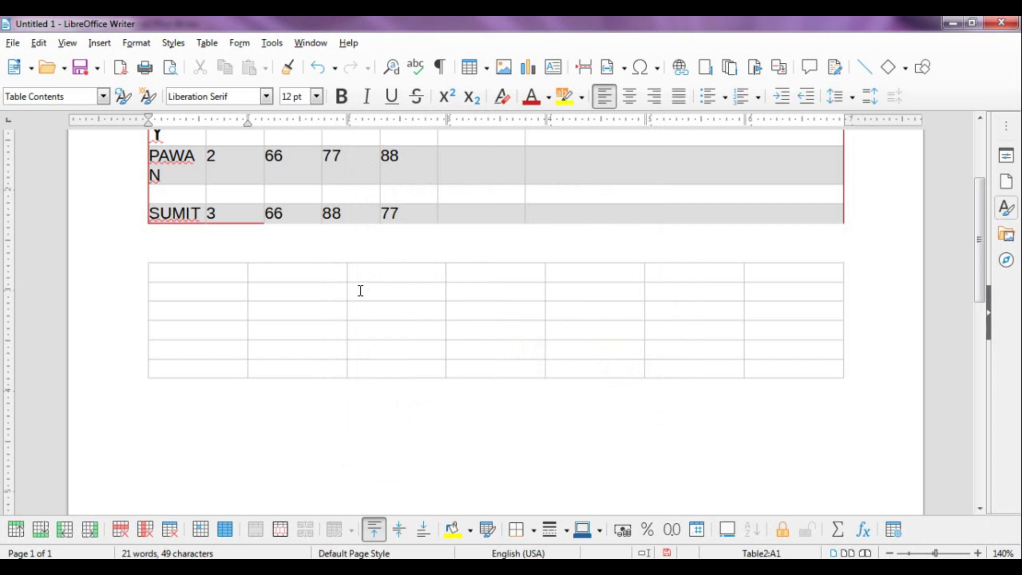
Merge cells C2:D3 of the new table, then undo that merge
{"action": "left_click_drag", "start_coordinate": [360, 290], "coordinate": [470, 317]}
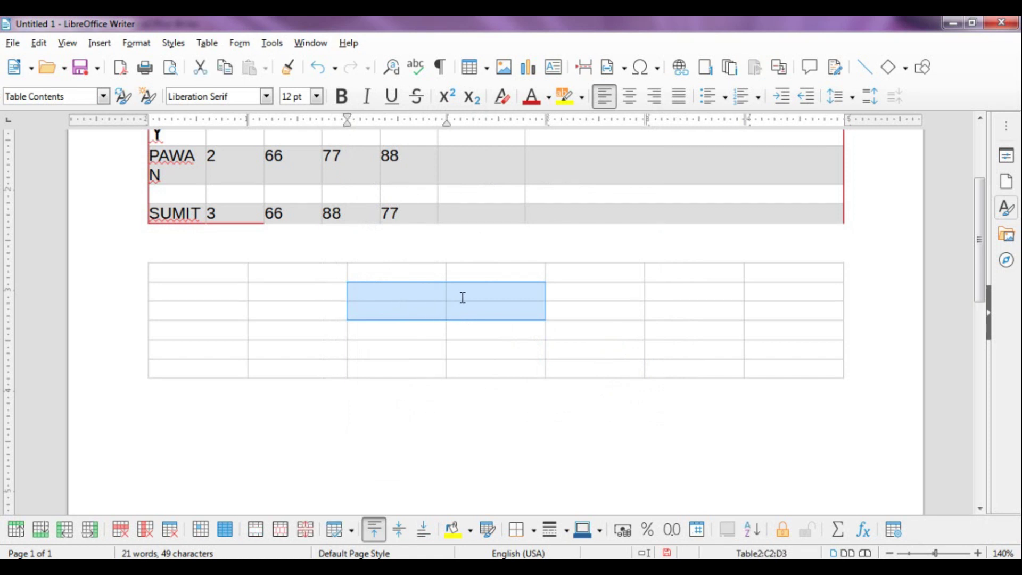
{"action": "left_click", "coordinate": [207, 42]}
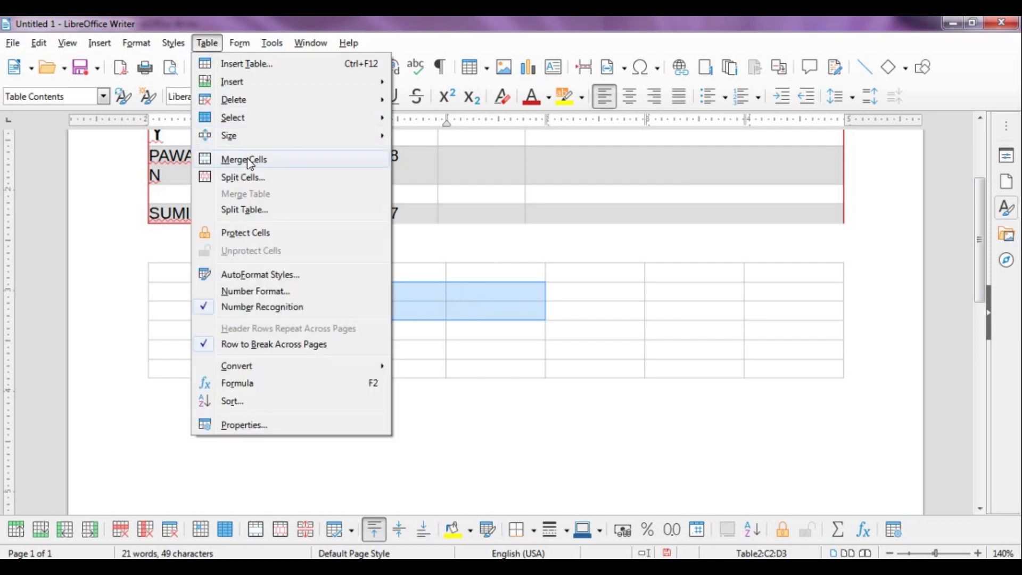
{"action": "left_click", "coordinate": [251, 165]}
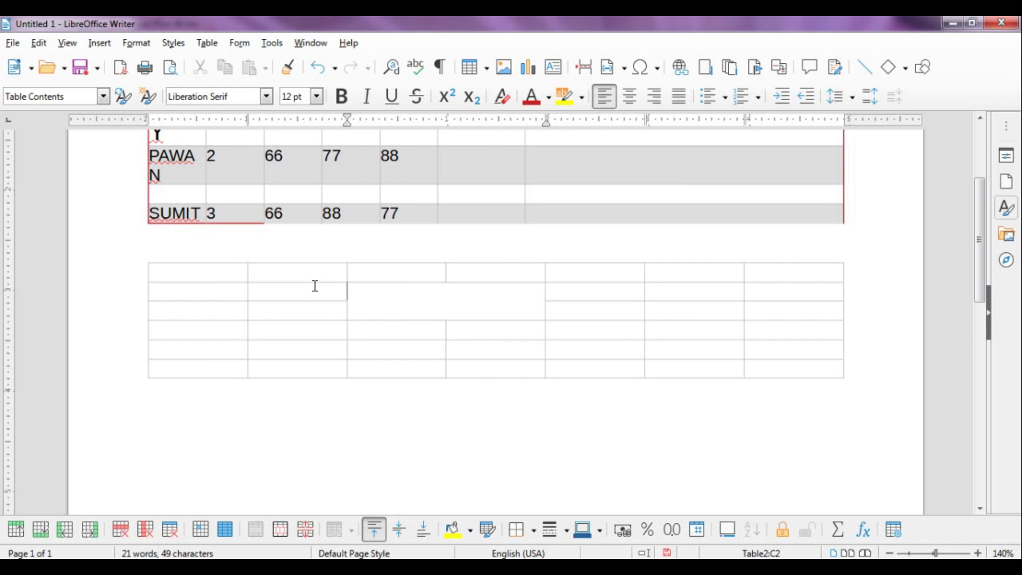
{"action": "key", "text": "ctrl+z"}
Merge the new table's entire top row into a single cell
{"action": "left_click_drag", "start_coordinate": [201, 271], "coordinate": [778, 274]}
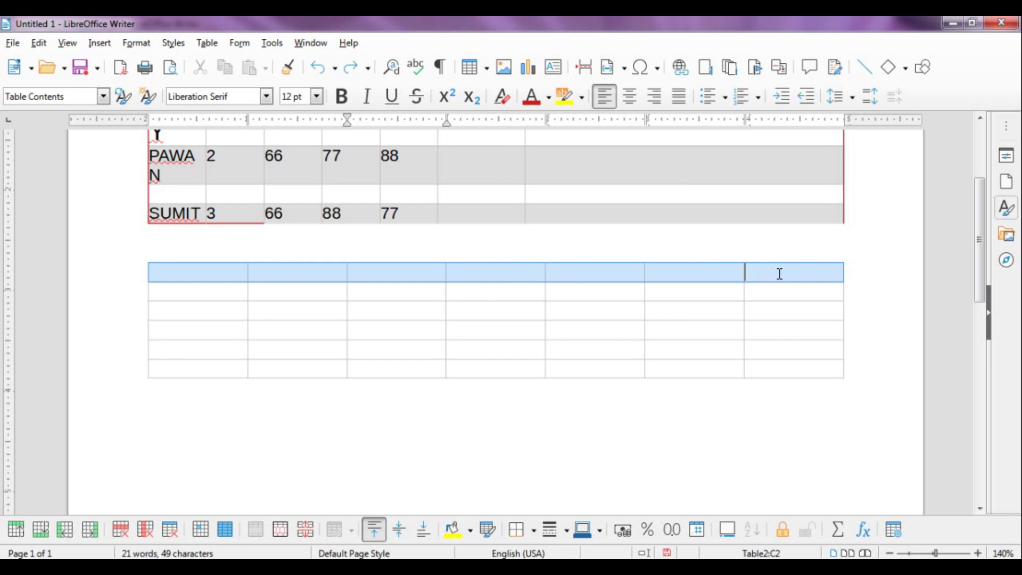
{"action": "left_click", "coordinate": [207, 42]}
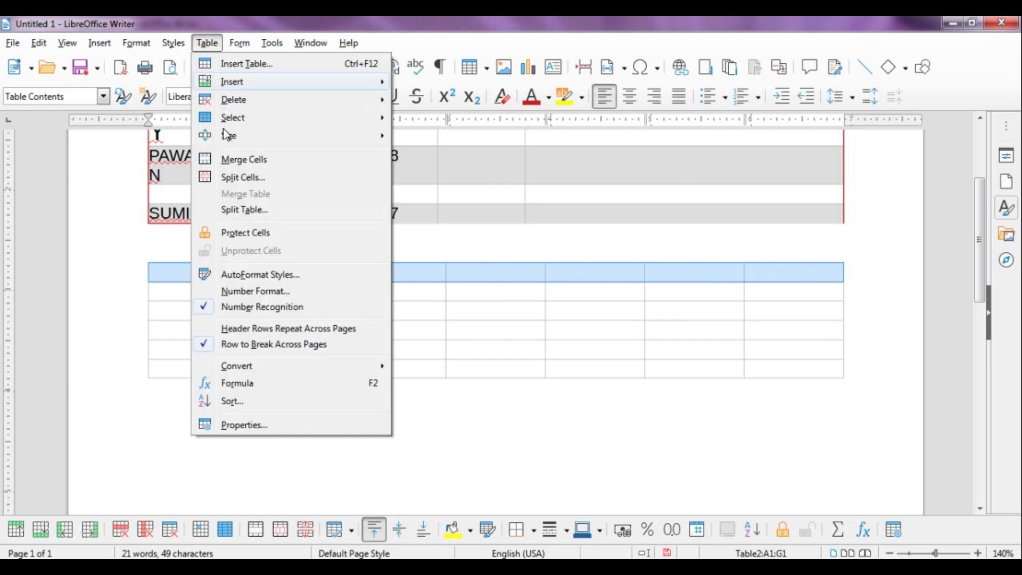
{"action": "left_click", "coordinate": [231, 165]}
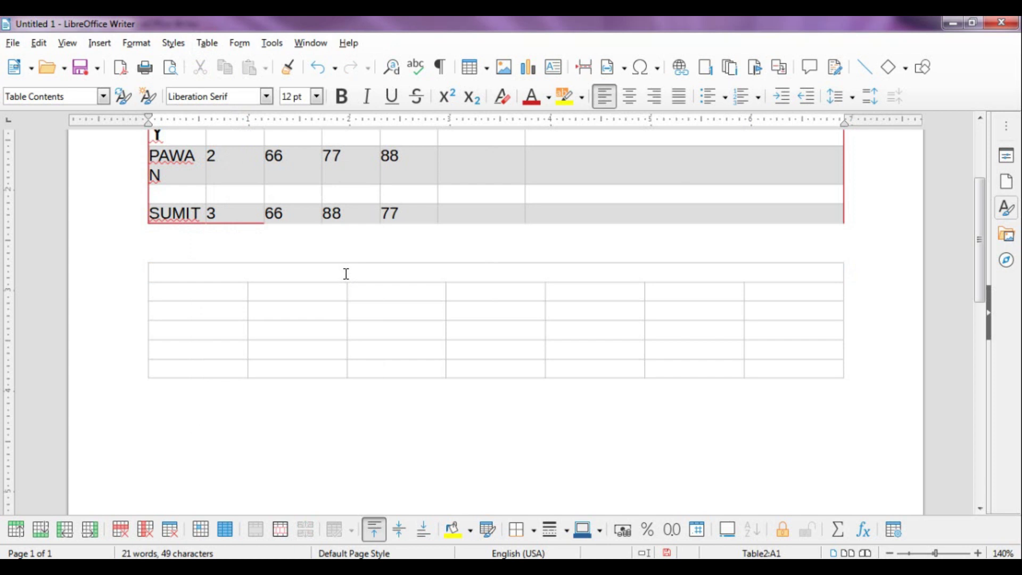
Enter the heading 'NCIT COMPUTER' in the merged top row, centred at 16 pt
{"action": "type", "text": "NCIT COMPUTER"}
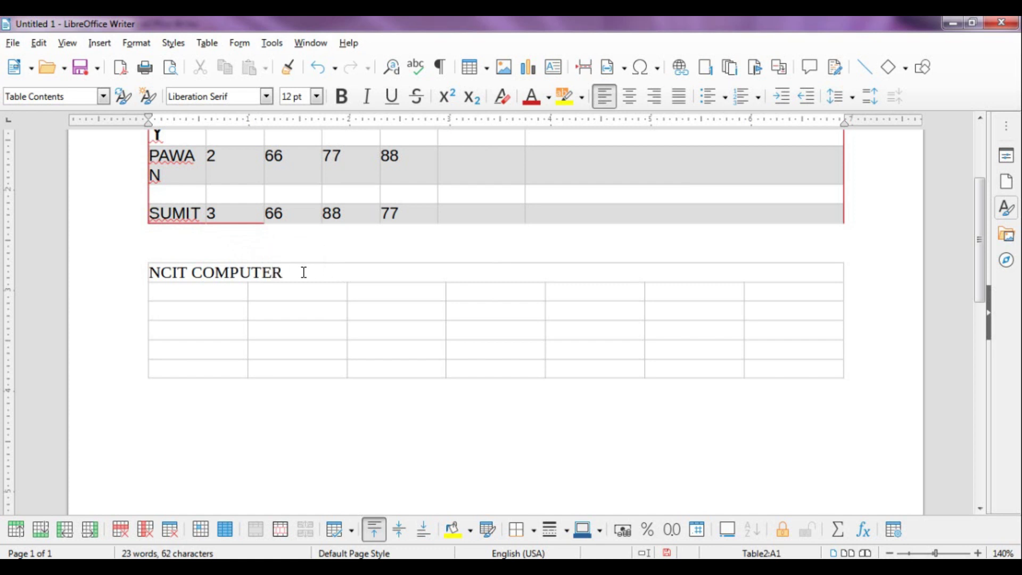
{"action": "left_click_drag", "start_coordinate": [302, 272], "coordinate": [71, 278]}
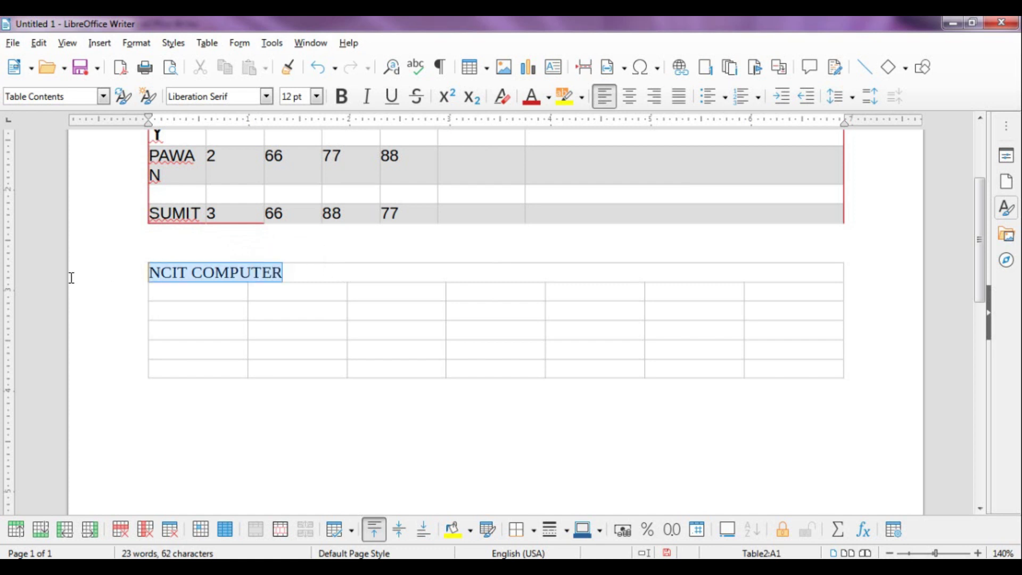
{"action": "left_click", "coordinate": [629, 96]}
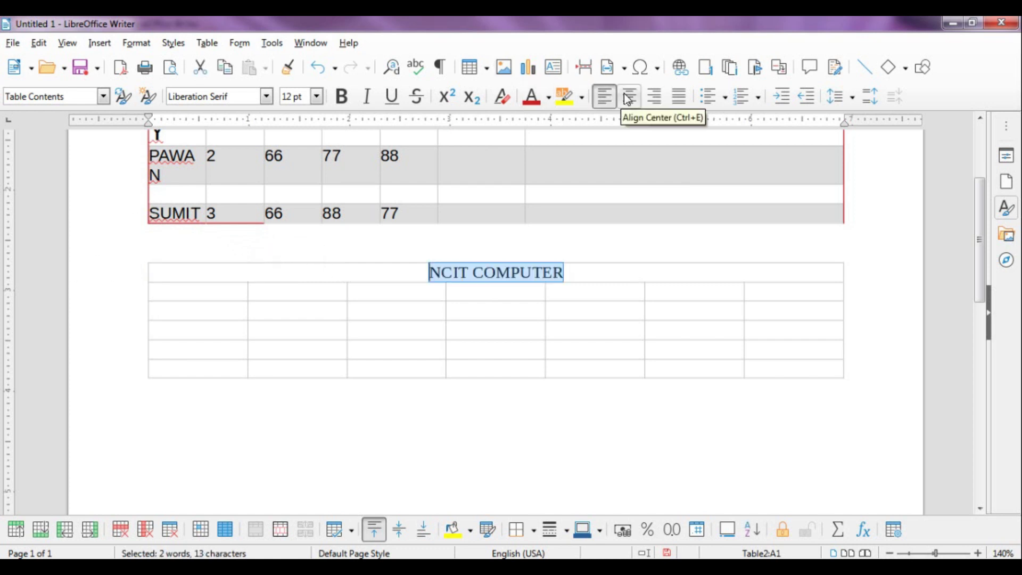
{"action": "left_click", "coordinate": [317, 97]}
{"action": "left_click", "coordinate": [307, 189]}
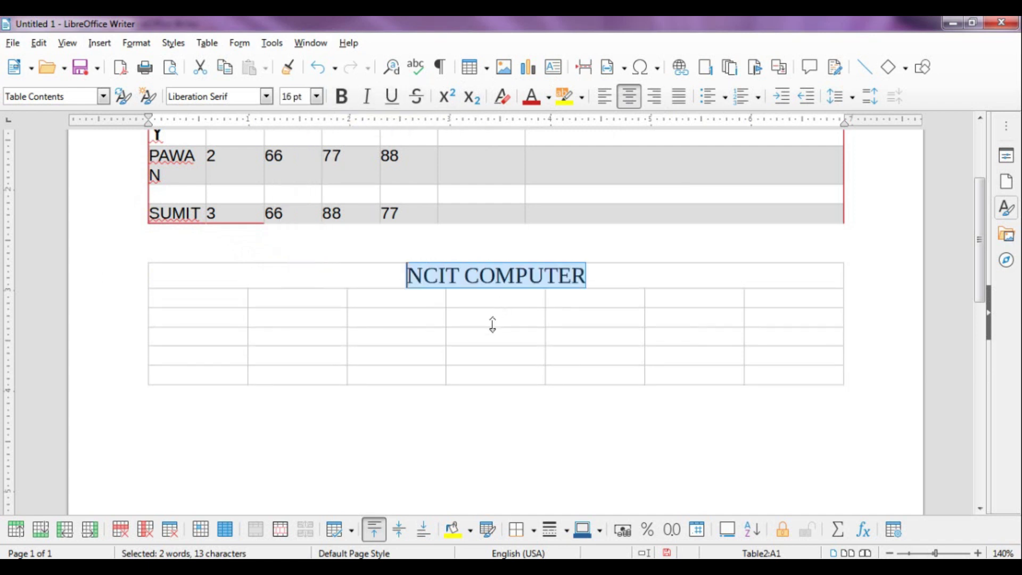
{"action": "left_click", "coordinate": [317, 299]}
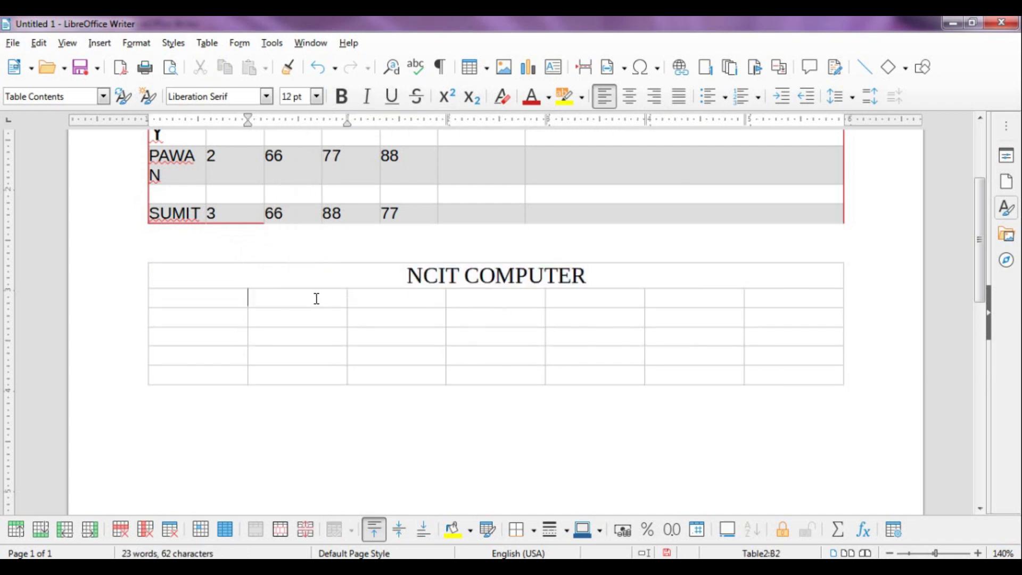
{"action": "left_click", "coordinate": [208, 43]}
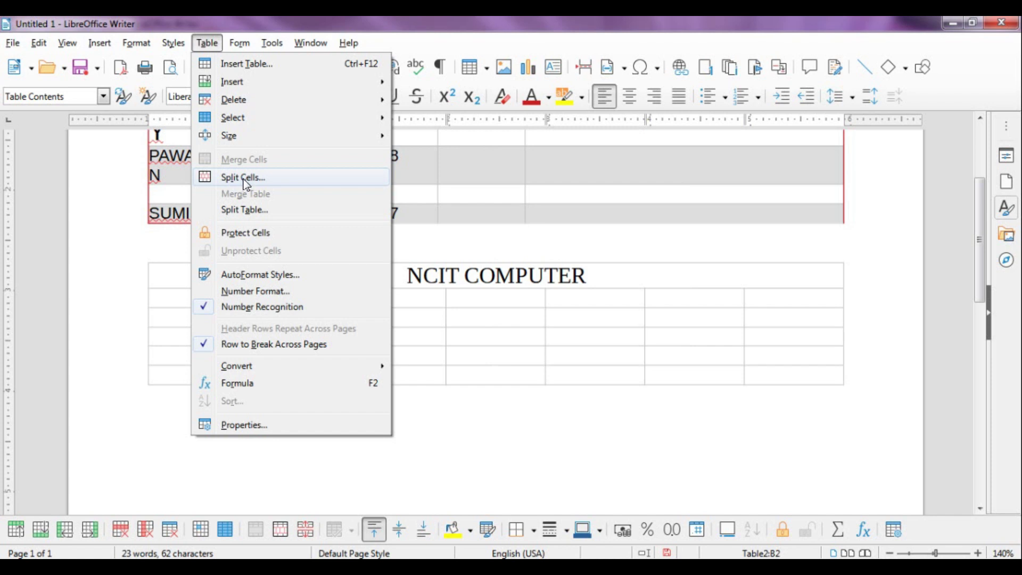
Split cell B2 horizontally into 4 stacked cells
{"action": "left_click", "coordinate": [244, 179]}
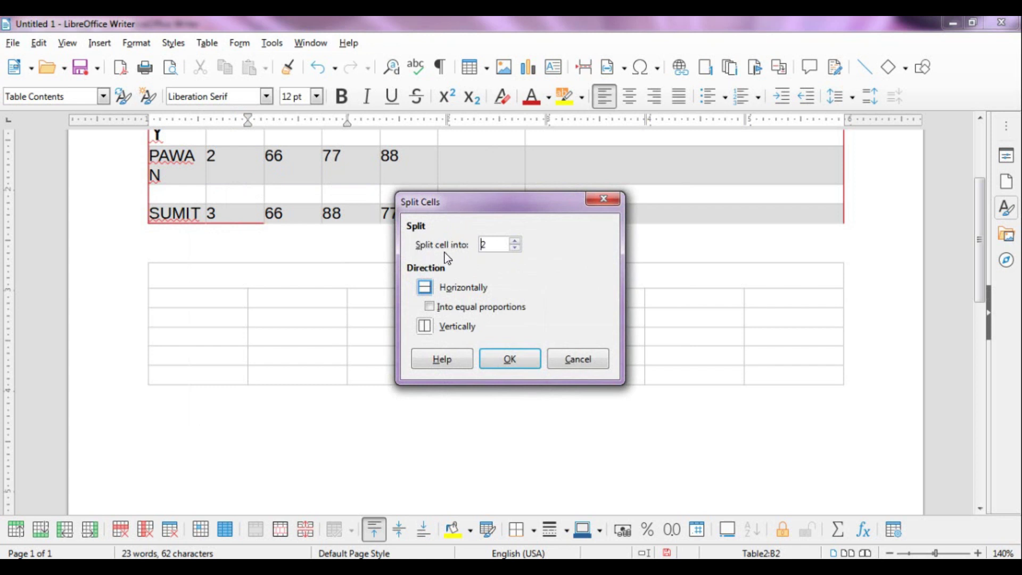
{"action": "left_click", "coordinate": [515, 240]}
{"action": "left_click", "coordinate": [515, 241]}
{"action": "left_click_drag", "start_coordinate": [478, 213], "coordinate": [612, 202]}
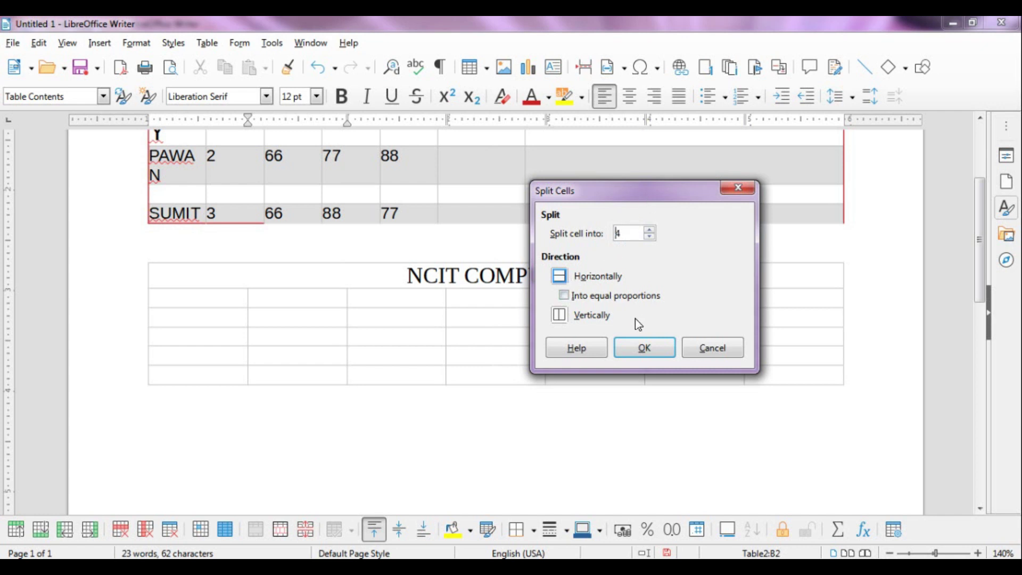
{"action": "left_click", "coordinate": [644, 348]}
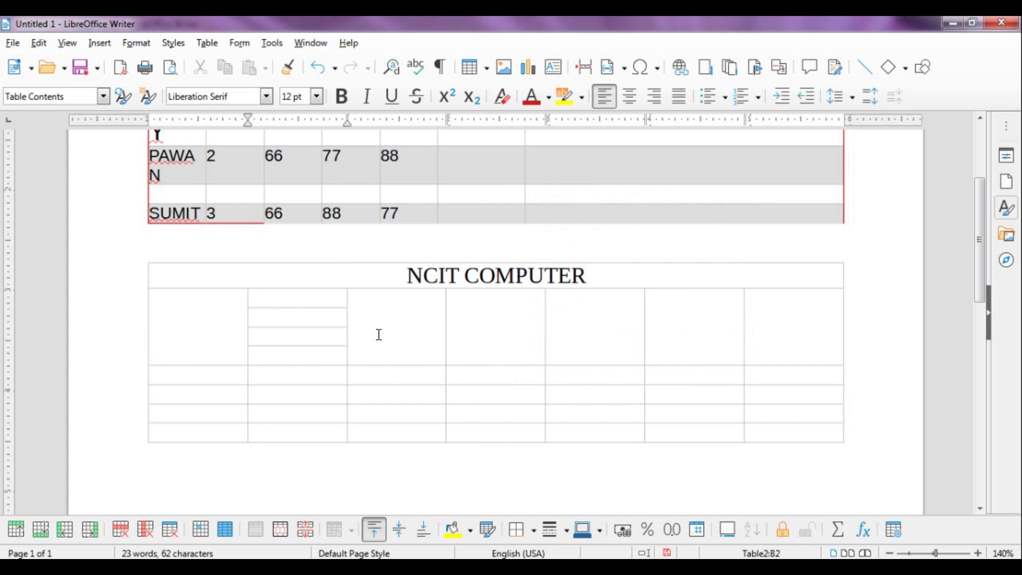
Split cell D2 vertically, with the split count set to 3
{"action": "left_click", "coordinate": [446, 297]}
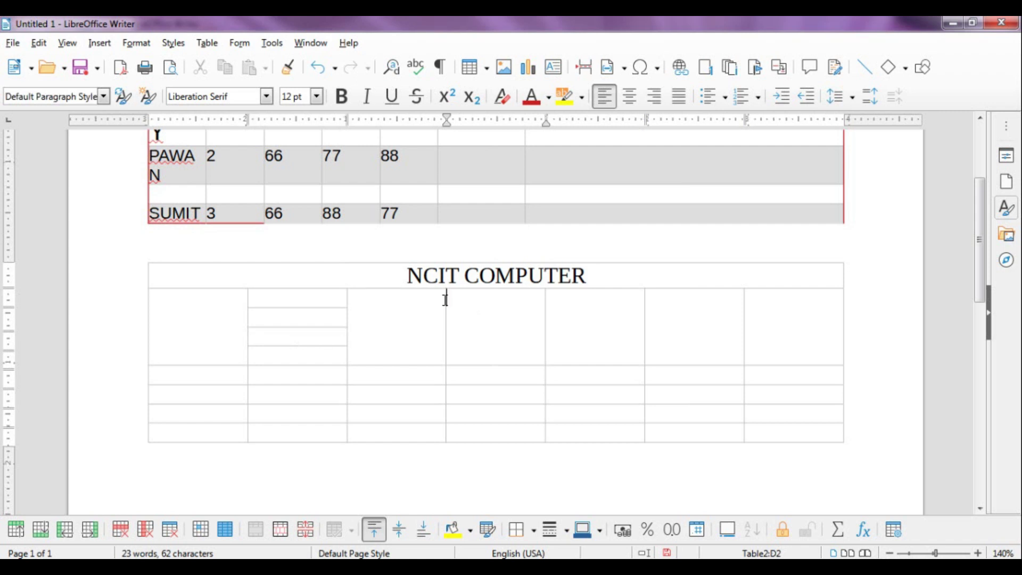
{"action": "left_click", "coordinate": [211, 47]}
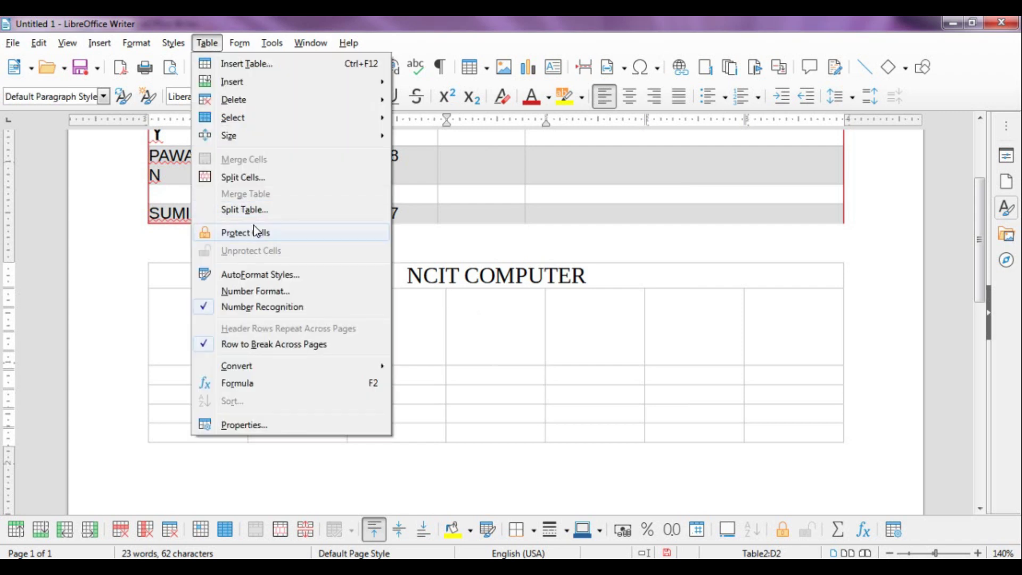
{"action": "left_click", "coordinate": [255, 179]}
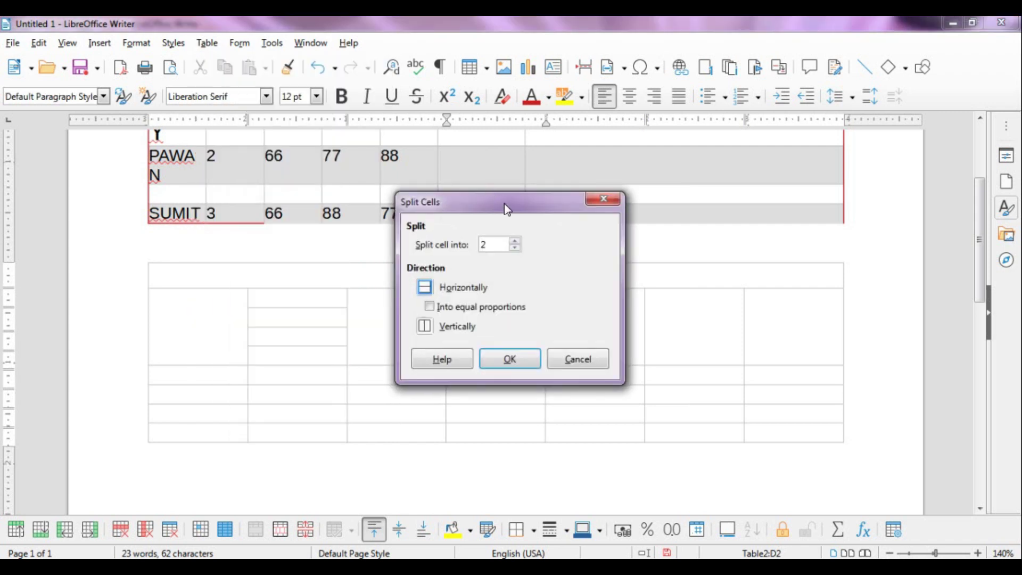
{"action": "left_click", "coordinate": [514, 241]}
{"action": "left_click", "coordinate": [429, 330]}
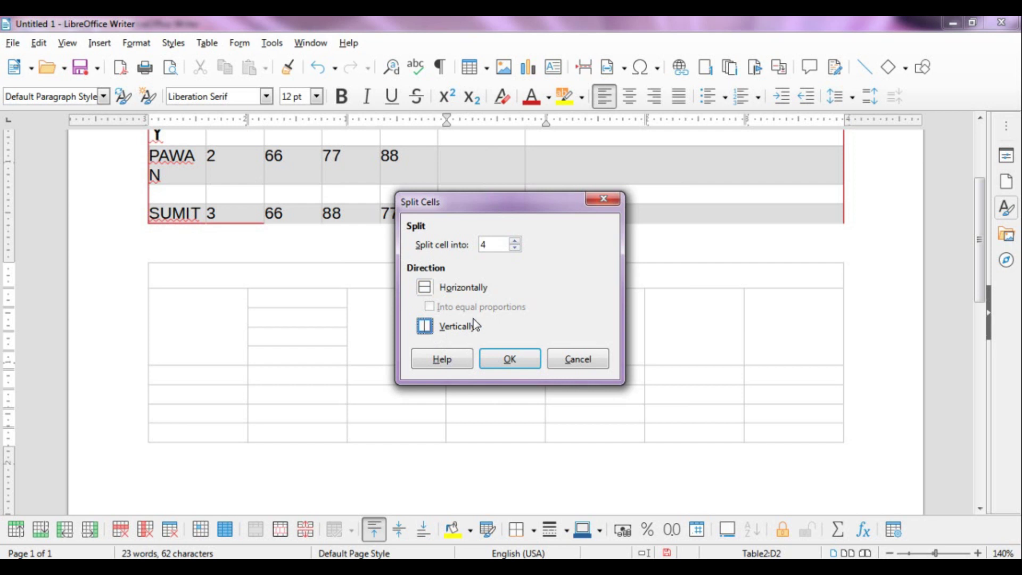
{"action": "left_click", "coordinate": [511, 362]}
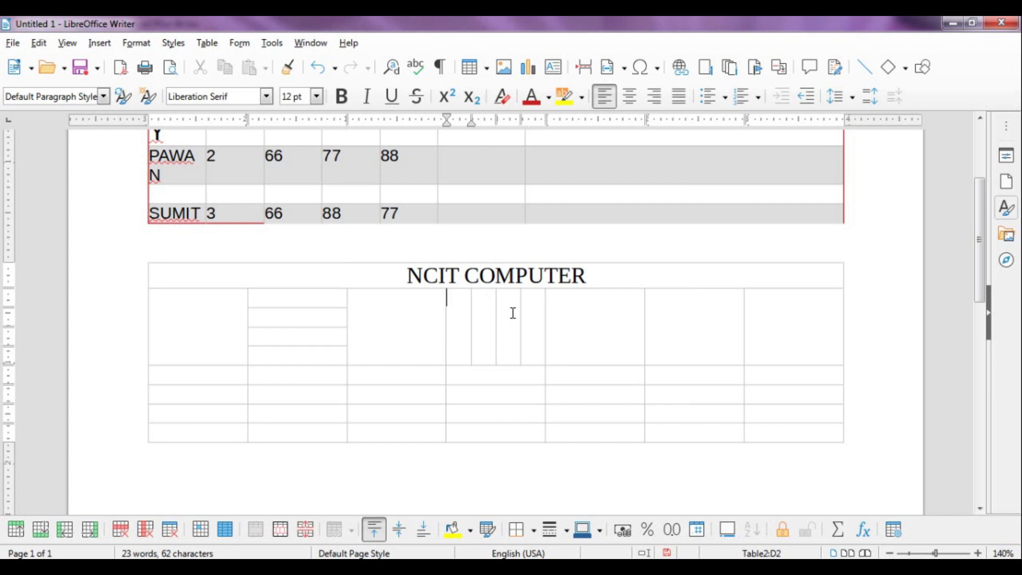
Split the four stacked cells in the column near H2 vertically into two cells each
{"action": "left_click", "coordinate": [581, 320]}
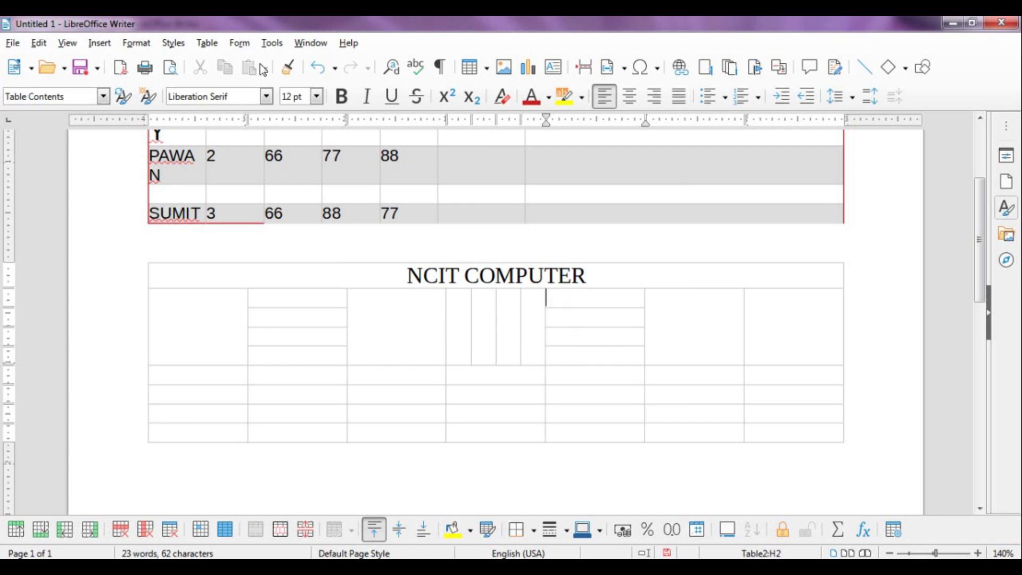
{"action": "left_click", "coordinate": [206, 43]}
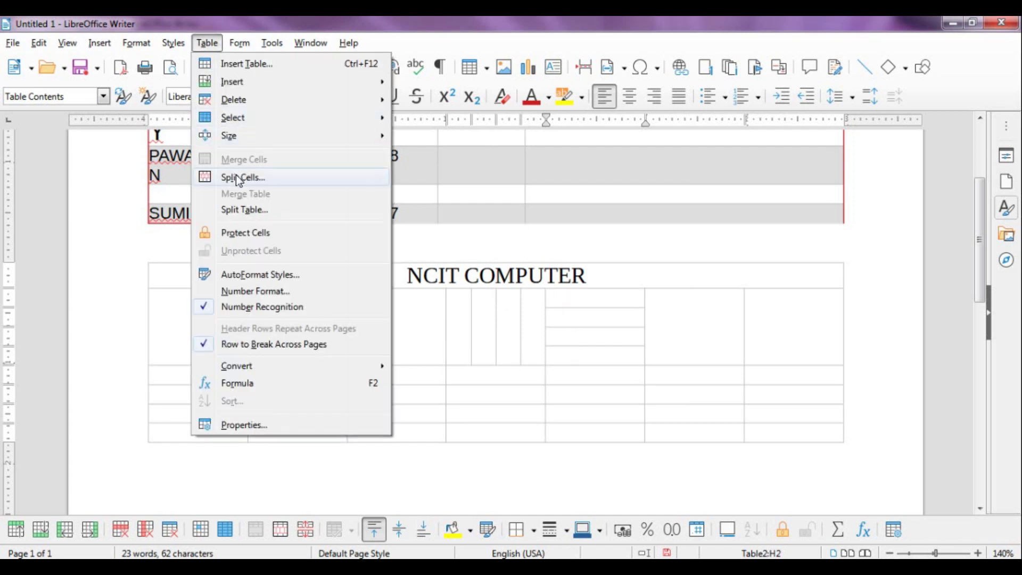
{"action": "left_click", "coordinate": [237, 177]}
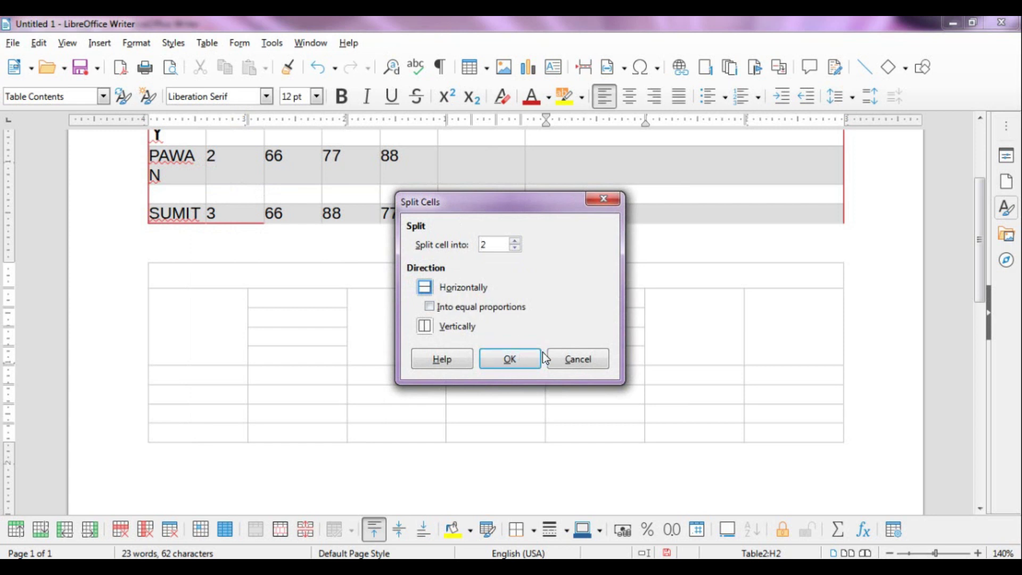
{"action": "left_click", "coordinate": [572, 356]}
{"action": "left_click_drag", "start_coordinate": [566, 303], "coordinate": [577, 344]}
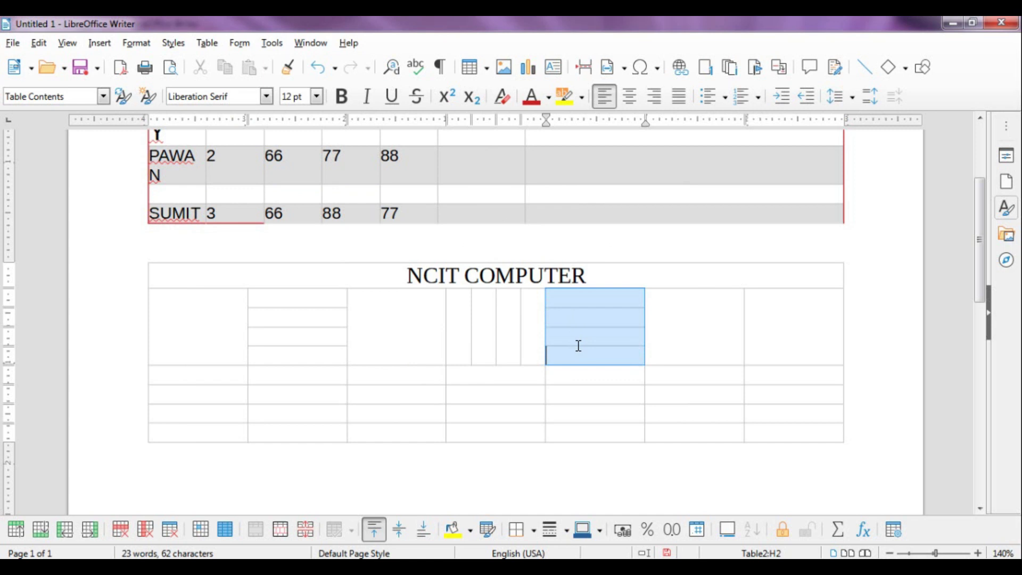
{"action": "left_click", "coordinate": [214, 44]}
{"action": "left_click", "coordinate": [244, 179]}
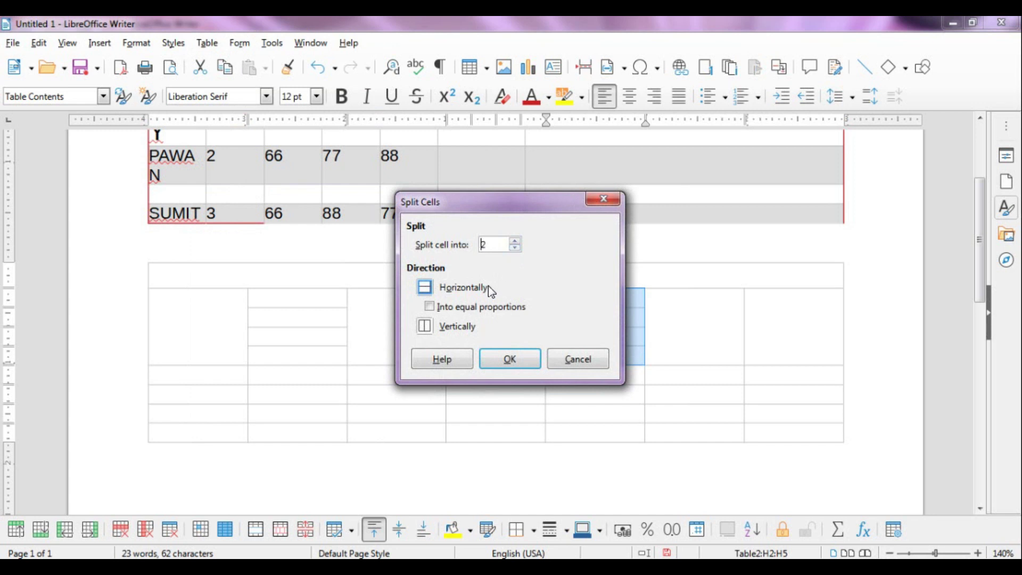
{"action": "left_click", "coordinate": [424, 326]}
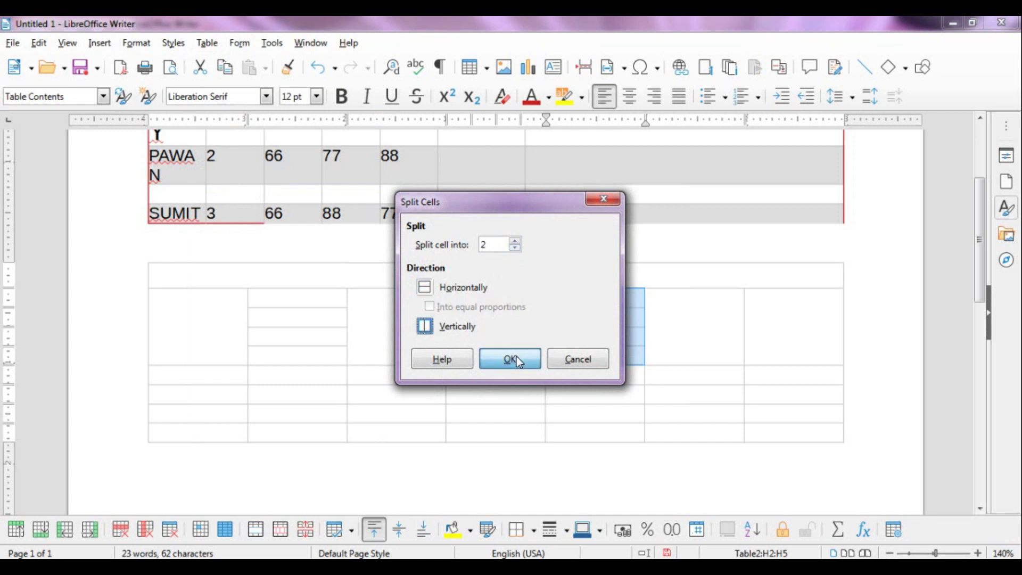
{"action": "left_click", "coordinate": [514, 357]}
{"action": "left_click", "coordinate": [666, 326]}
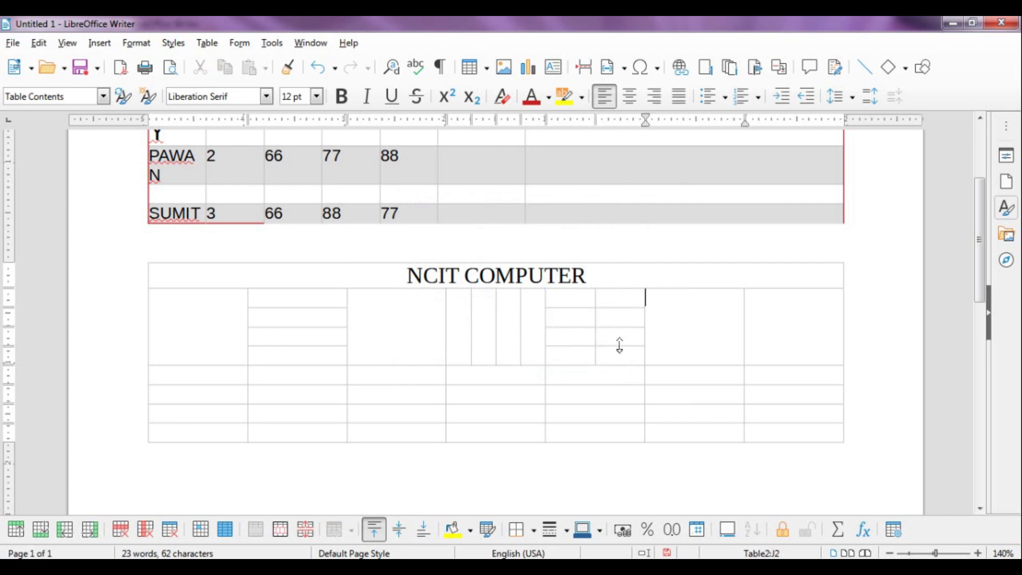
{"action": "left_click", "coordinate": [206, 47]}
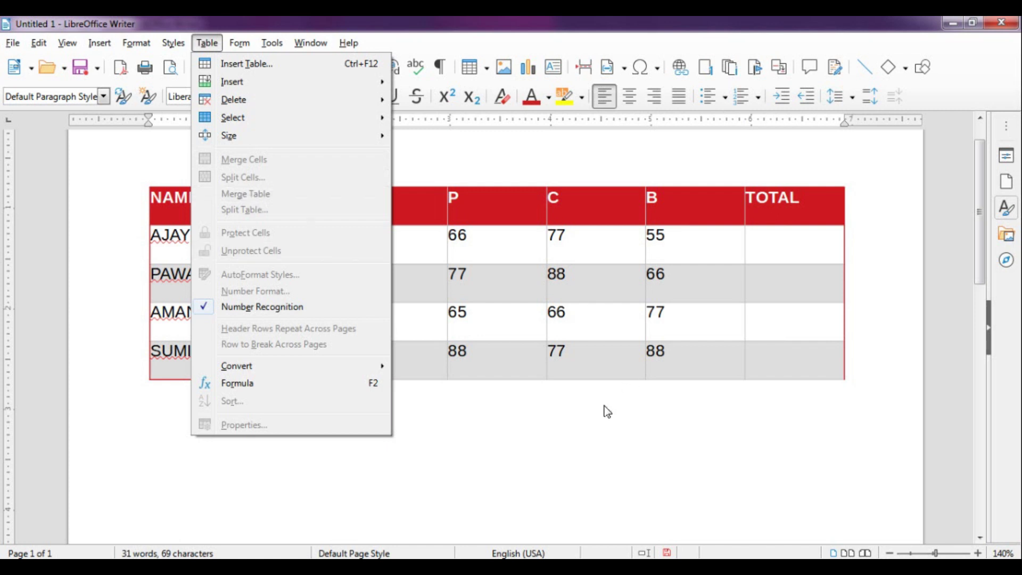
Put the insertion point on the empty line below the marks table, ready to insert a table
{"action": "left_click", "coordinate": [458, 442]}
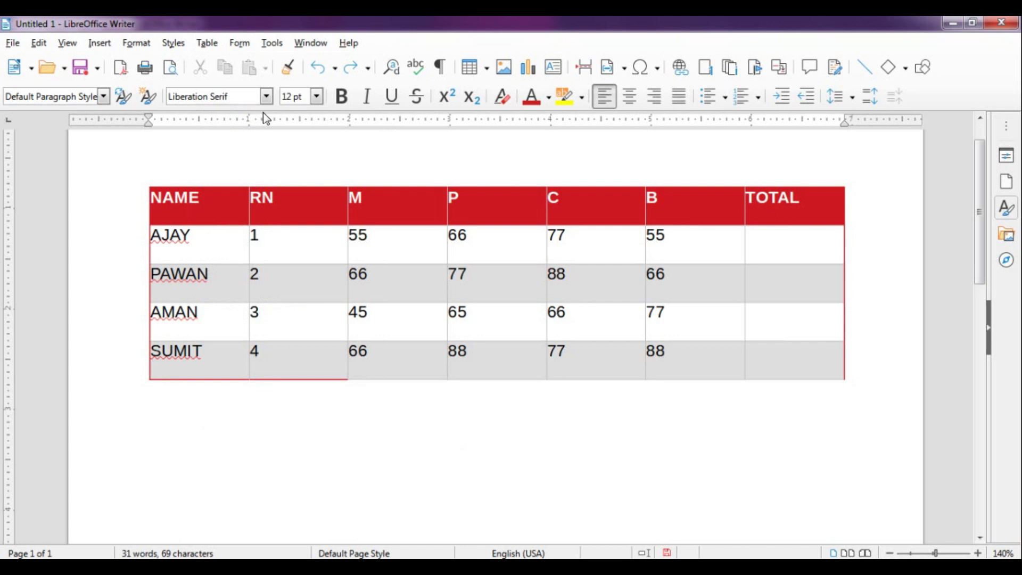
{"action": "left_click", "coordinate": [208, 44]}
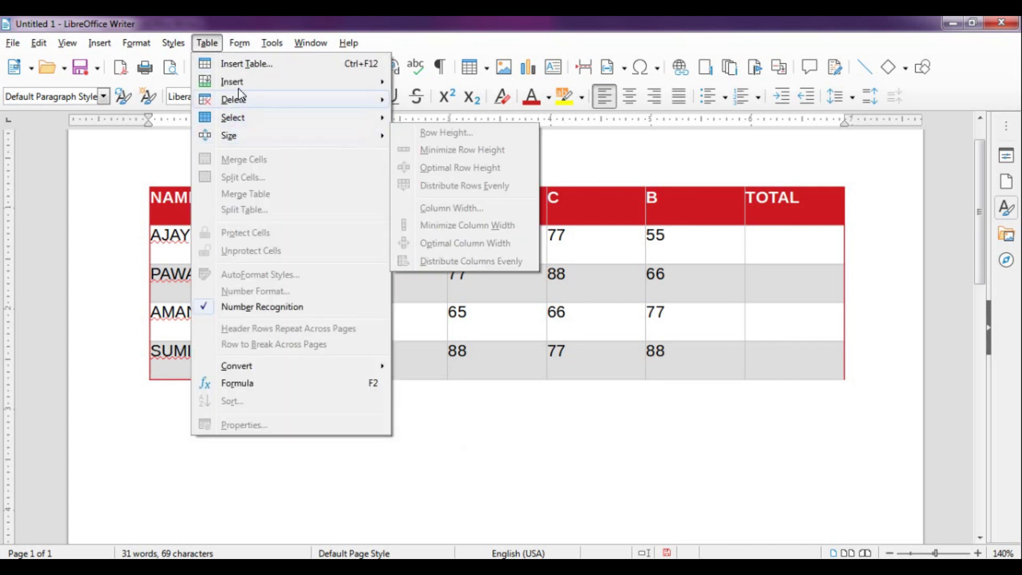
Insert a 7-column, 5-row table with the Box List Red style beneath the marks table
{"action": "left_click", "coordinate": [247, 64]}
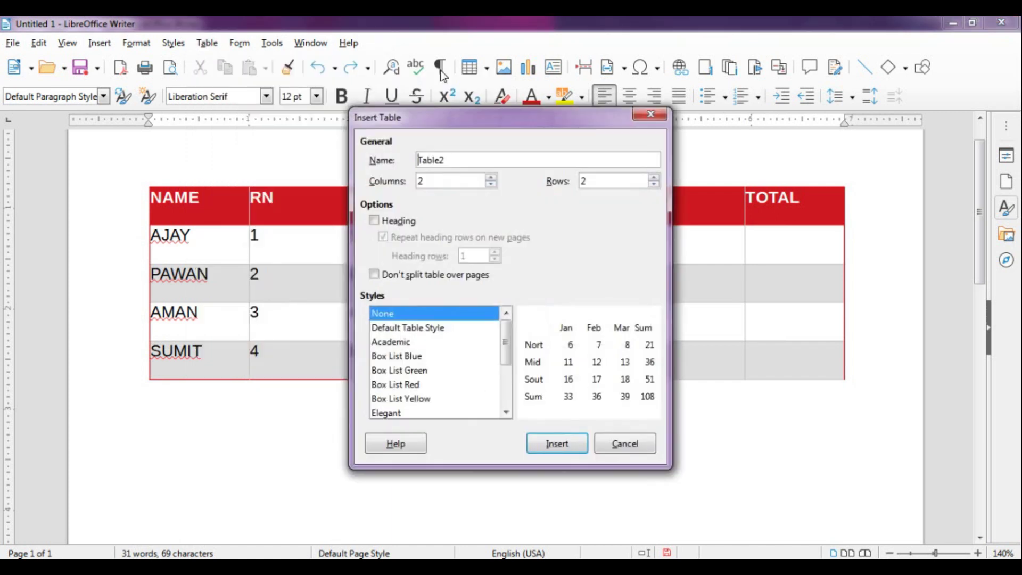
{"action": "left_click", "coordinate": [491, 180]}
{"action": "left_click", "coordinate": [491, 179]}
{"action": "left_click", "coordinate": [491, 180]}
{"action": "left_click", "coordinate": [654, 179]}
{"action": "left_click", "coordinate": [654, 179]}
{"action": "left_click", "coordinate": [654, 178]}
{"action": "left_click", "coordinate": [401, 375]}
{"action": "left_click", "coordinate": [401, 387]}
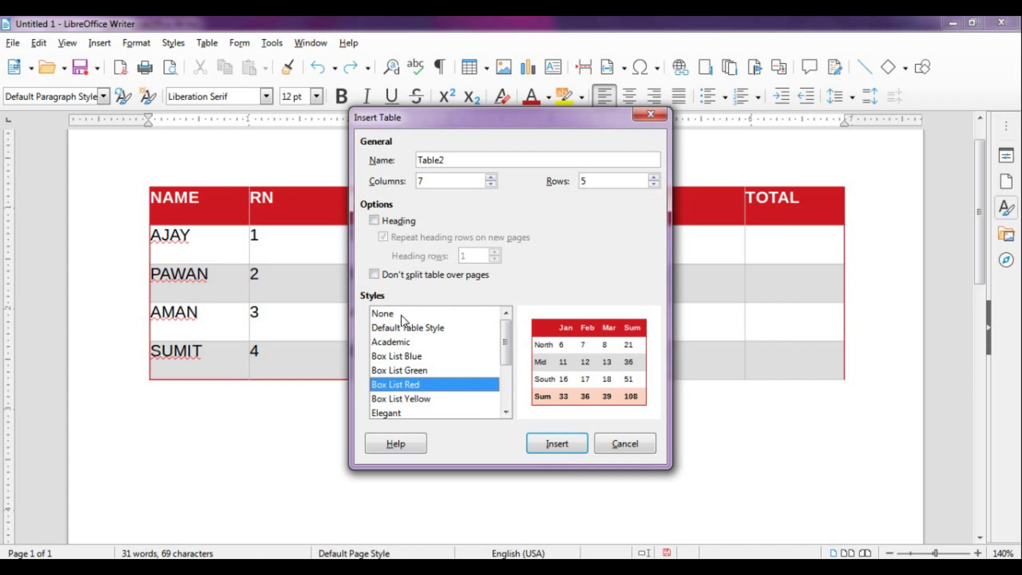
{"action": "left_click", "coordinate": [400, 314]}
{"action": "left_click", "coordinate": [407, 343]}
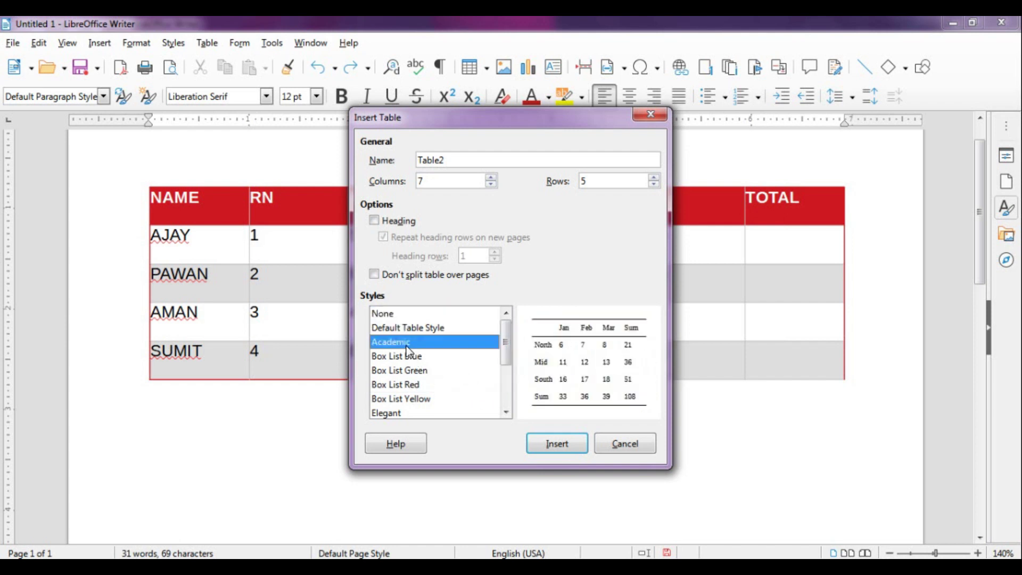
{"action": "left_click", "coordinate": [409, 359]}
{"action": "left_click", "coordinate": [408, 384]}
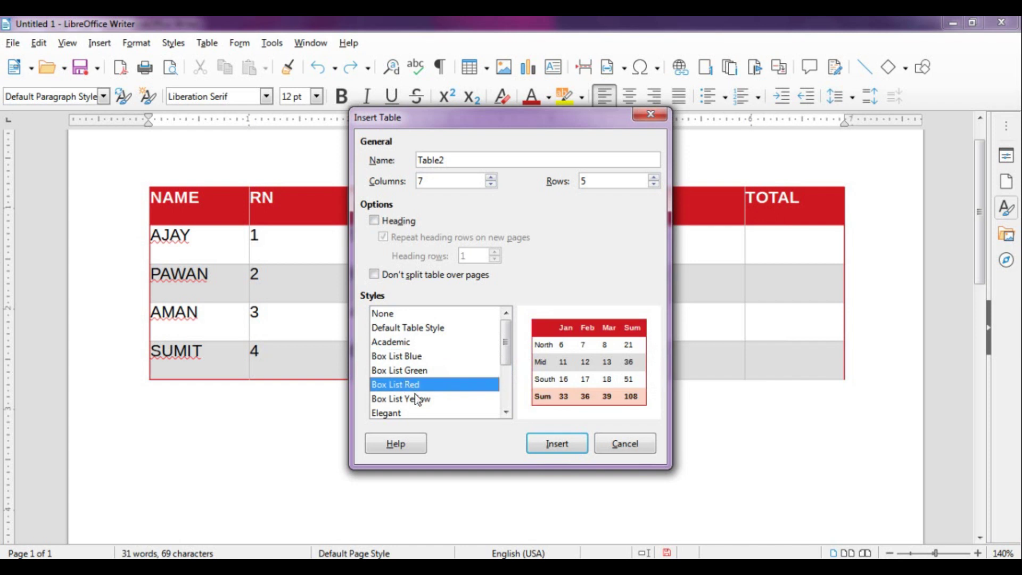
{"action": "left_click", "coordinate": [556, 444]}
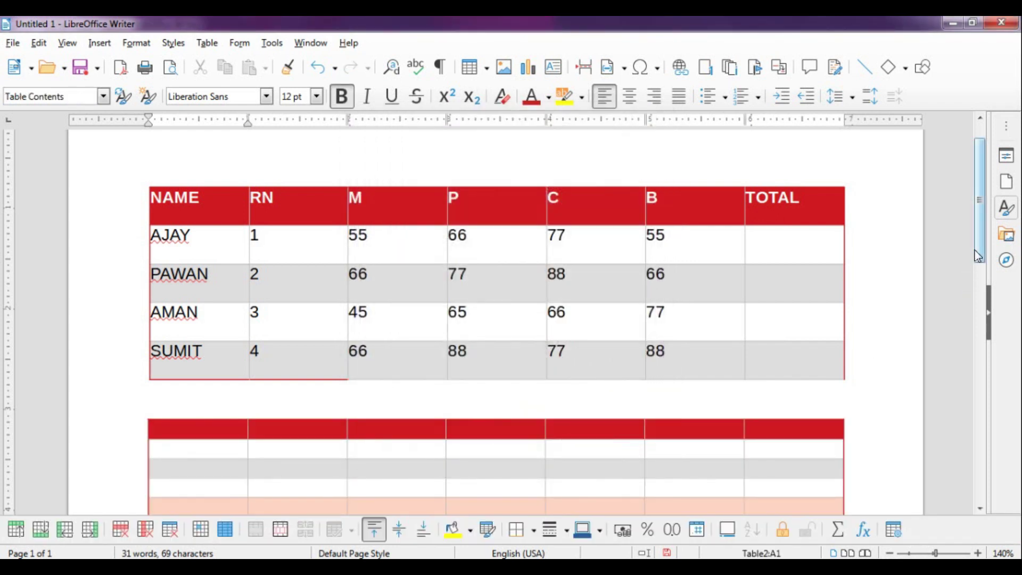
{"action": "left_click_drag", "start_coordinate": [976, 250], "coordinate": [979, 261]}
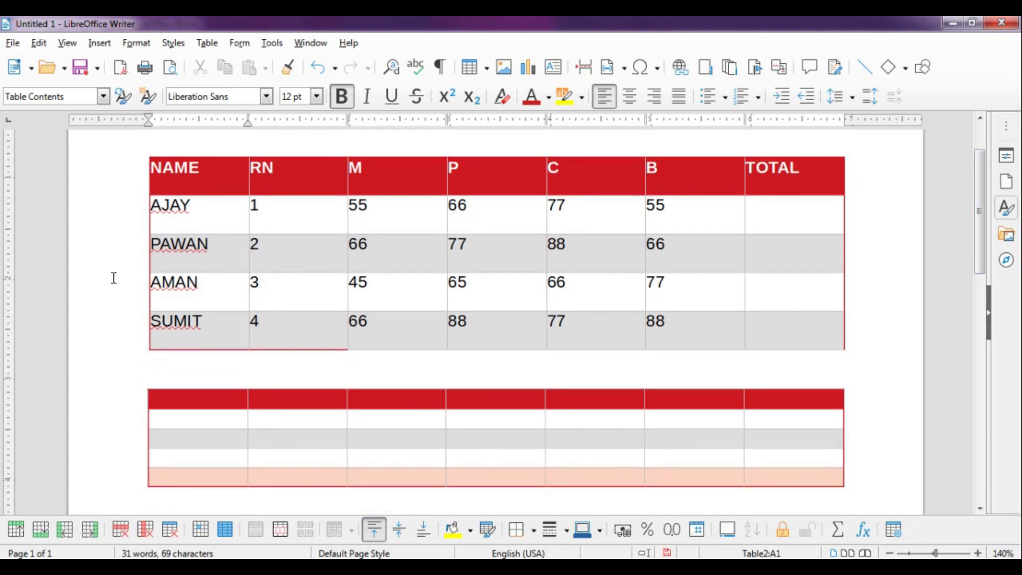
{"action": "left_click_drag", "start_coordinate": [137, 175], "coordinate": [692, 338]}
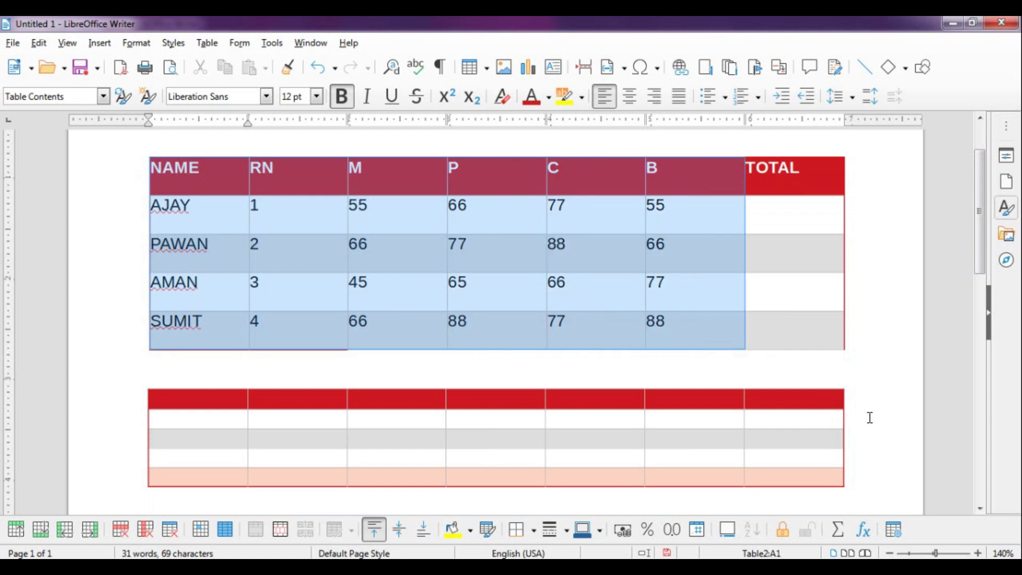
{"action": "left_click", "coordinate": [209, 43]}
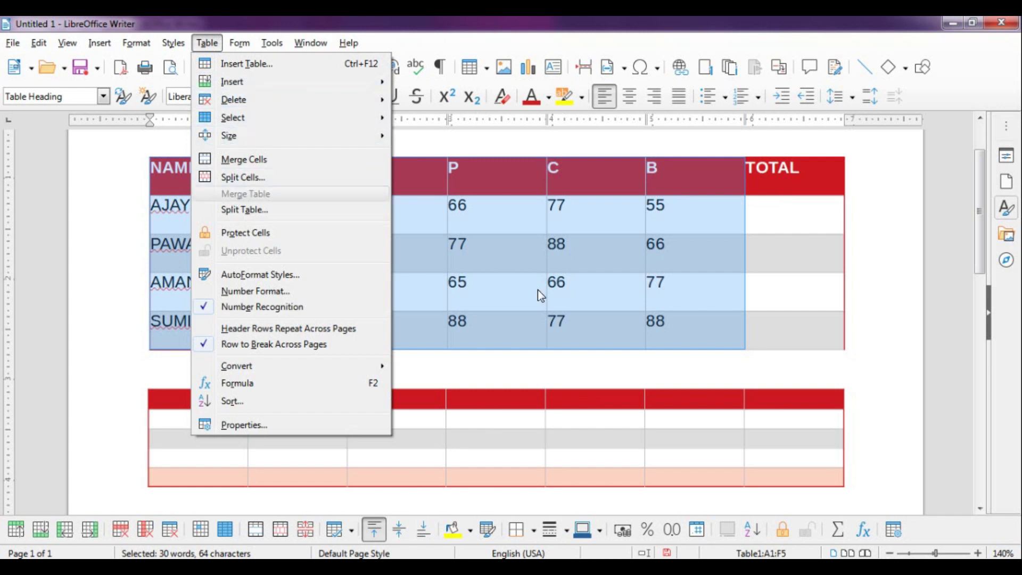
{"action": "left_click", "coordinate": [569, 373]}
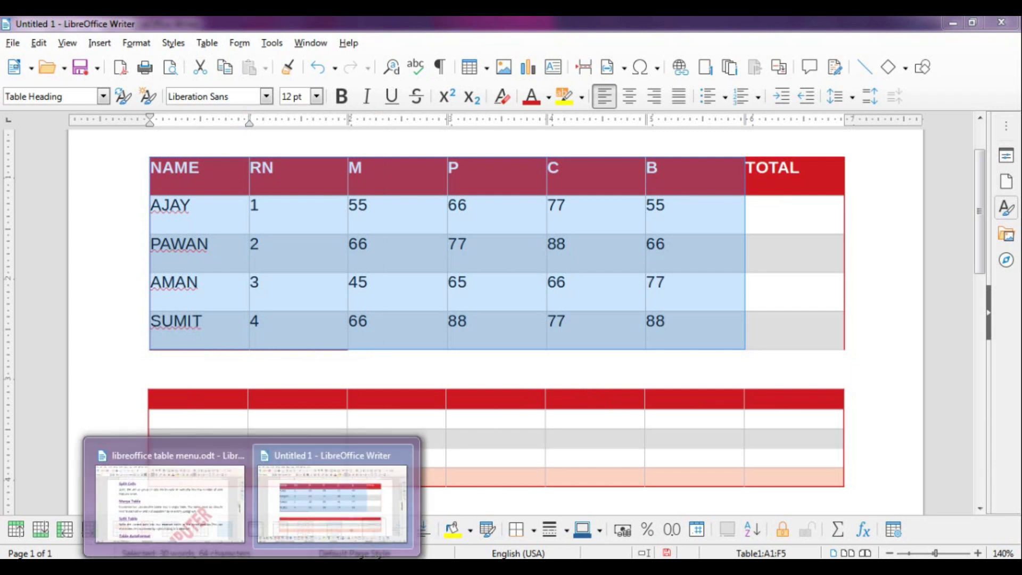
{"action": "left_click", "coordinate": [223, 511]}
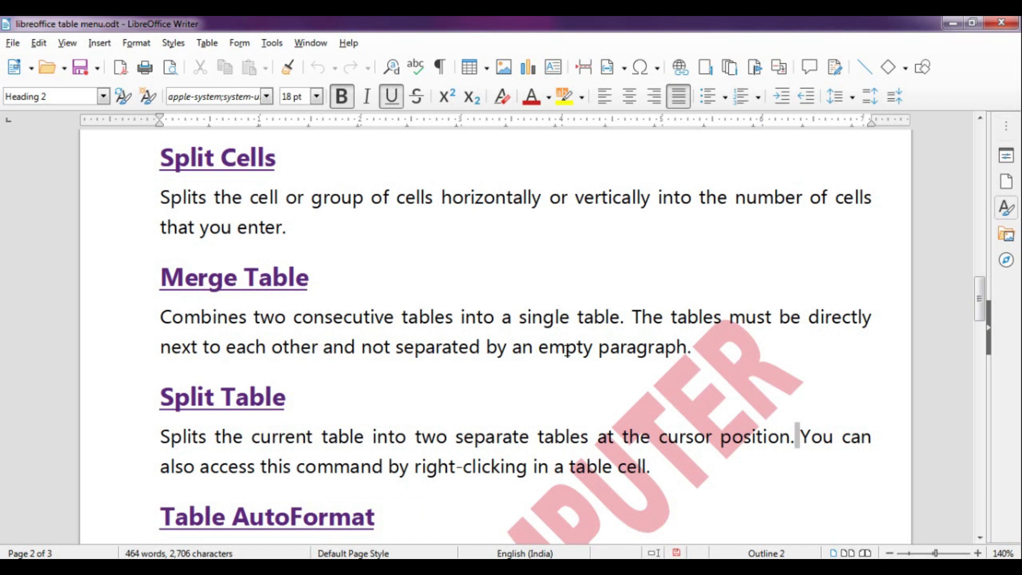
{"action": "mouse_move", "coordinate": [245, 564]}
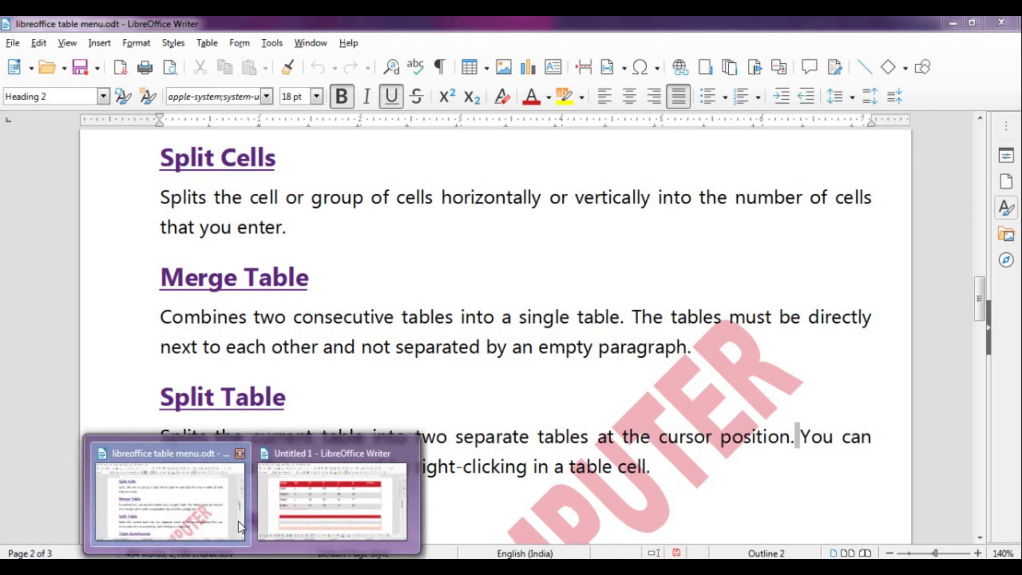
{"action": "left_click", "coordinate": [299, 484]}
{"action": "left_click", "coordinate": [154, 366]}
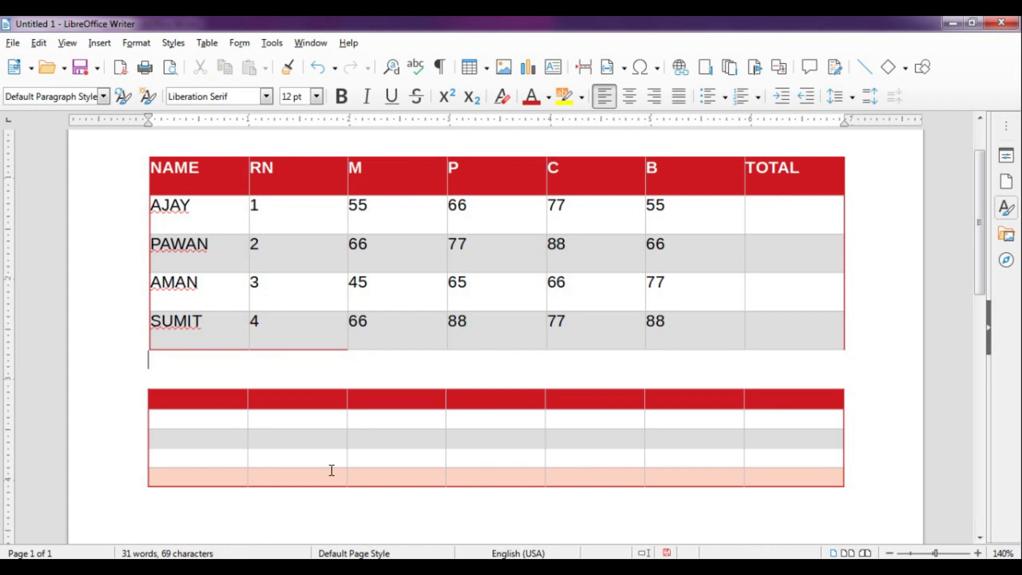
{"action": "key", "text": "Delete"}
{"action": "key", "text": "Delete"}
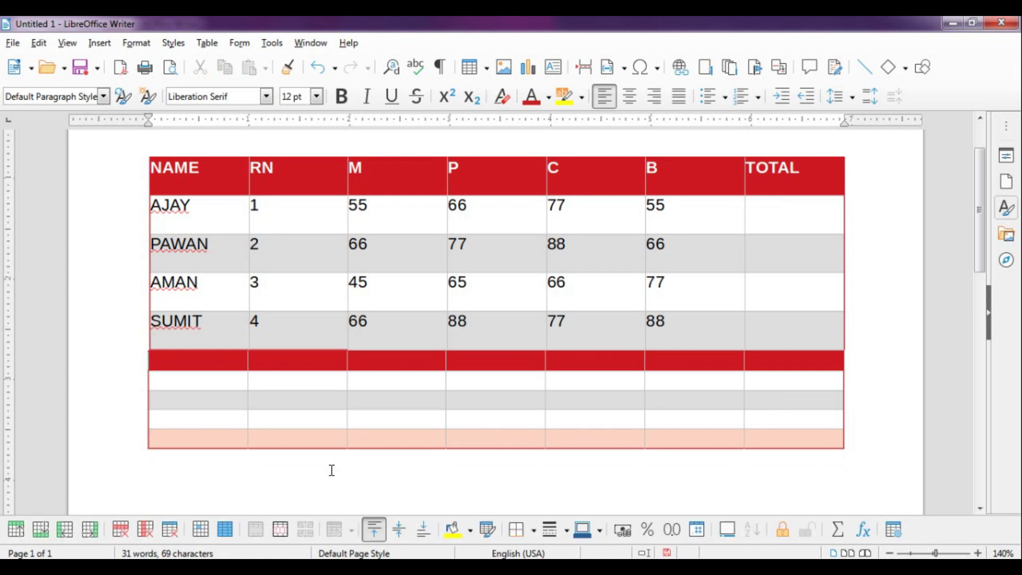
{"action": "left_click_drag", "start_coordinate": [137, 171], "coordinate": [212, 446]}
{"action": "left_click", "coordinate": [199, 40]}
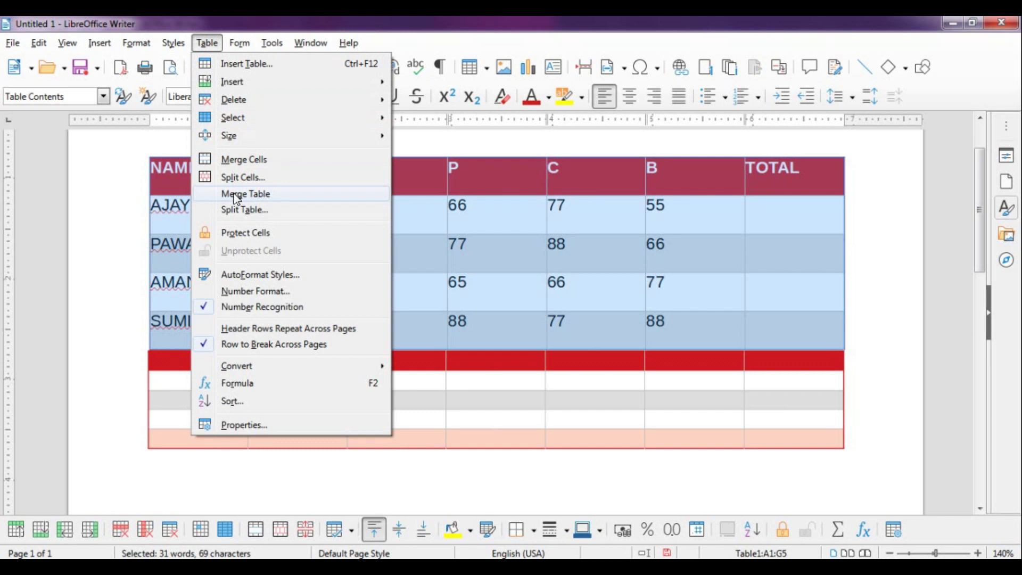
{"action": "key", "text": "Escape"}
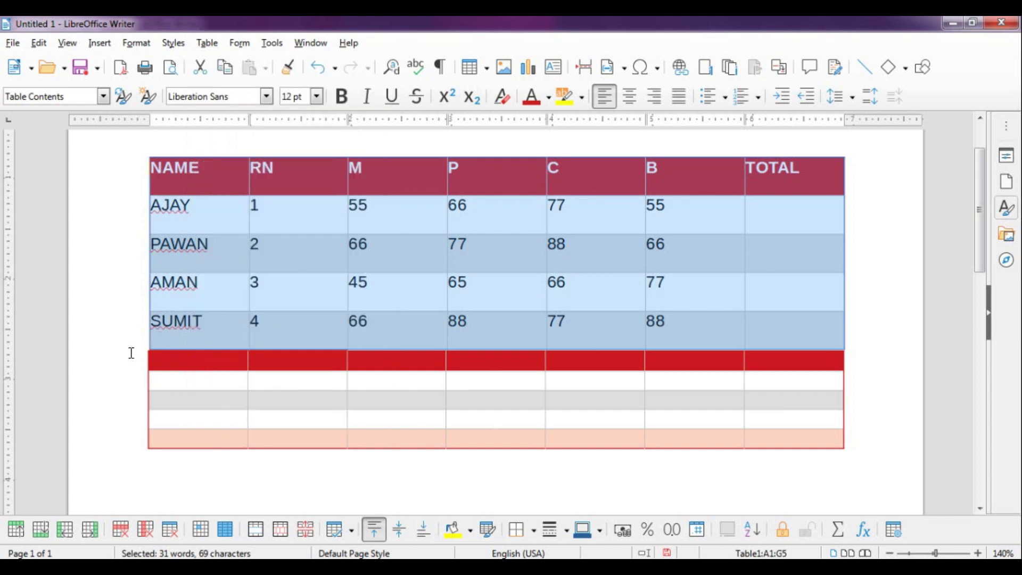
{"action": "key", "text": "ctrl+z"}
{"action": "left_click", "coordinate": [165, 361]}
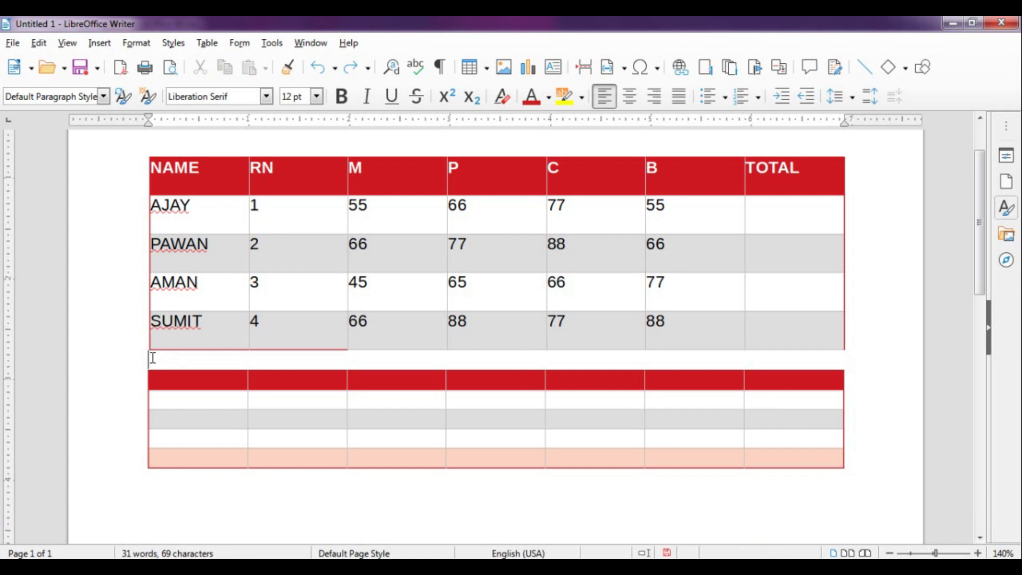
{"action": "left_click", "coordinate": [207, 43]}
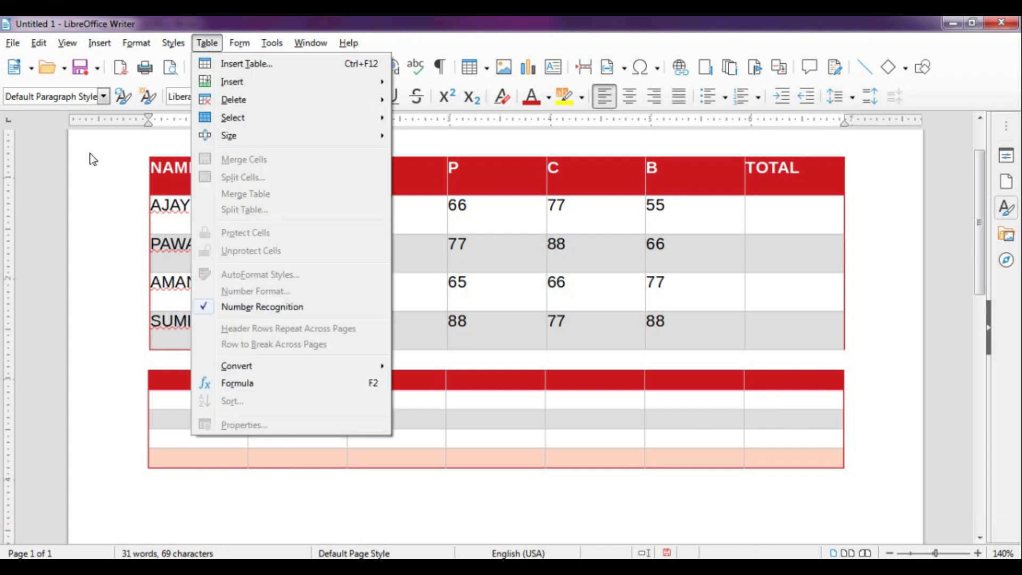
{"action": "left_click", "coordinate": [143, 169]}
{"action": "left_click_drag", "start_coordinate": [143, 168], "coordinate": [150, 333]}
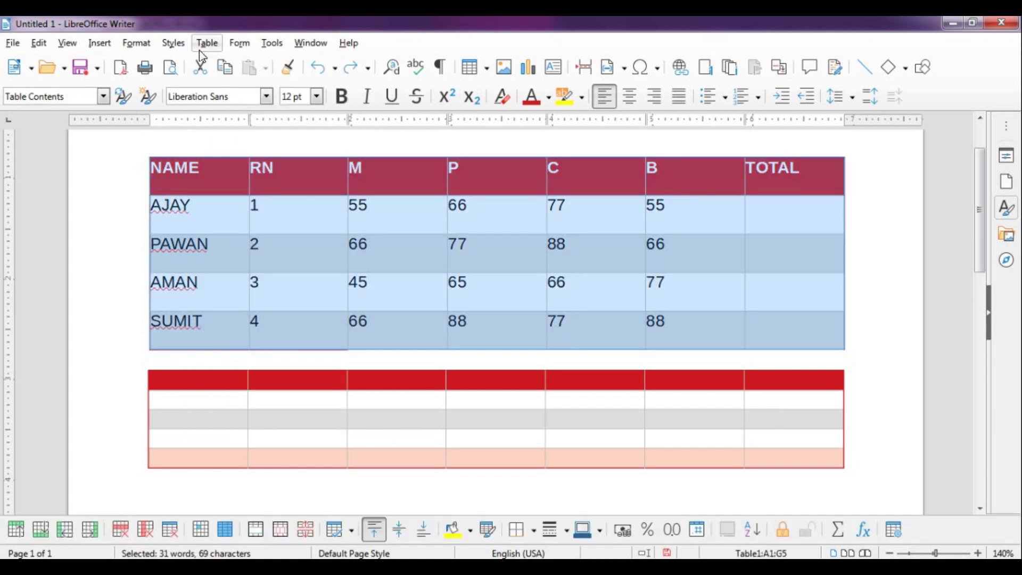
{"action": "left_click", "coordinate": [200, 48]}
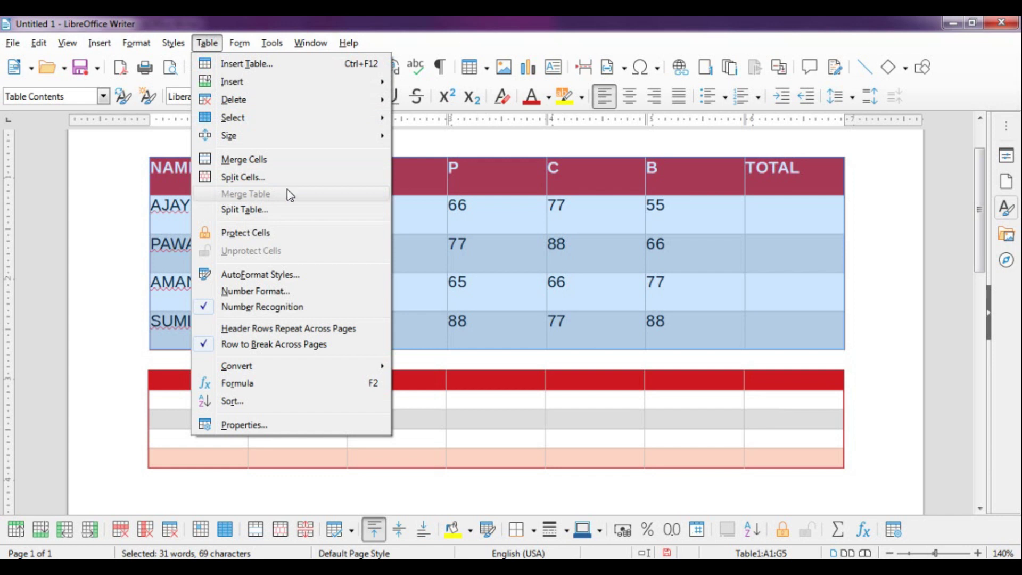
{"action": "left_click", "coordinate": [151, 360]}
{"action": "left_click", "coordinate": [152, 359]}
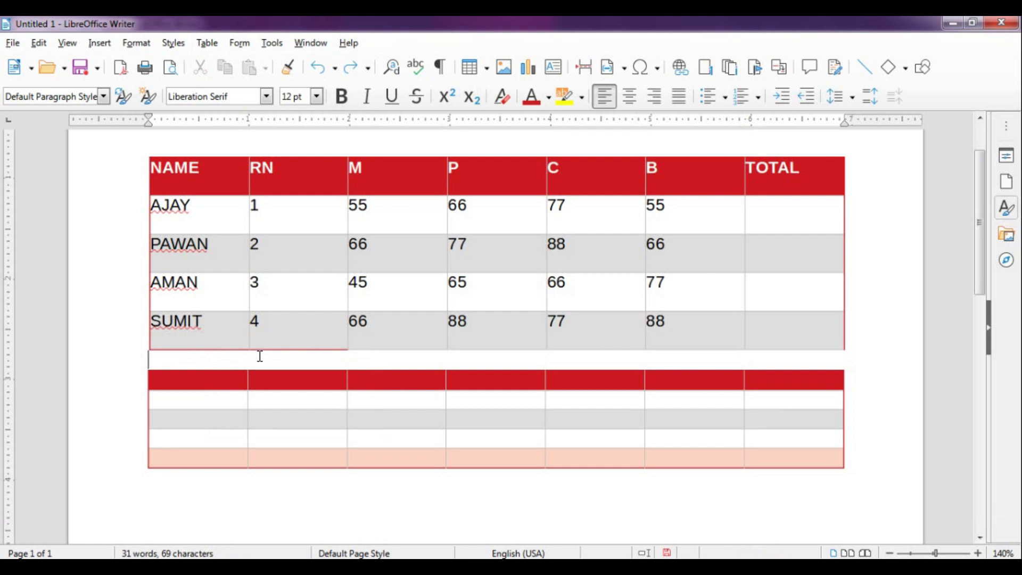
Delete the blank line between the two tables and join them with Merge Table
{"action": "key", "text": "Delete"}
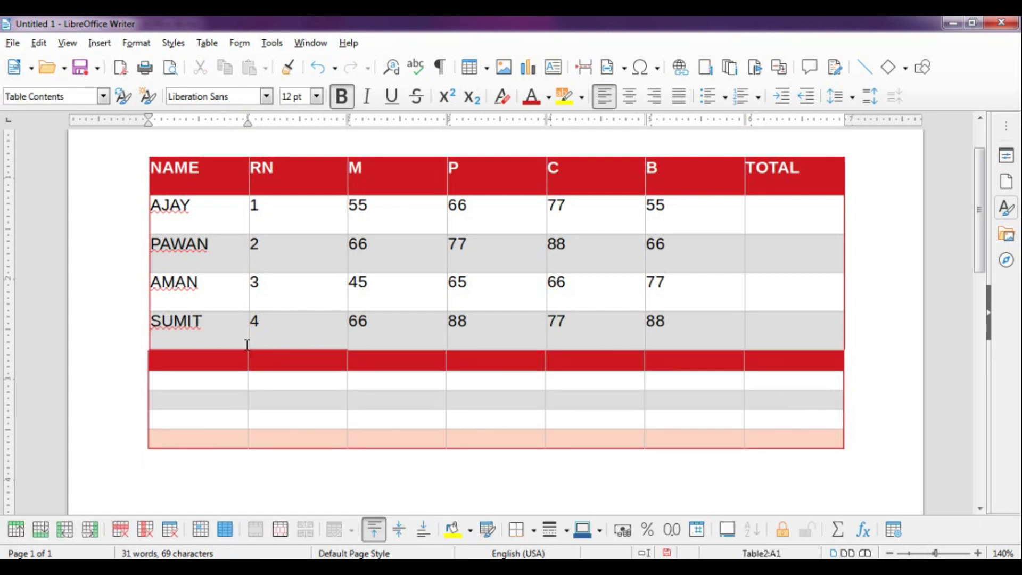
{"action": "left_click_drag", "start_coordinate": [140, 171], "coordinate": [148, 338]}
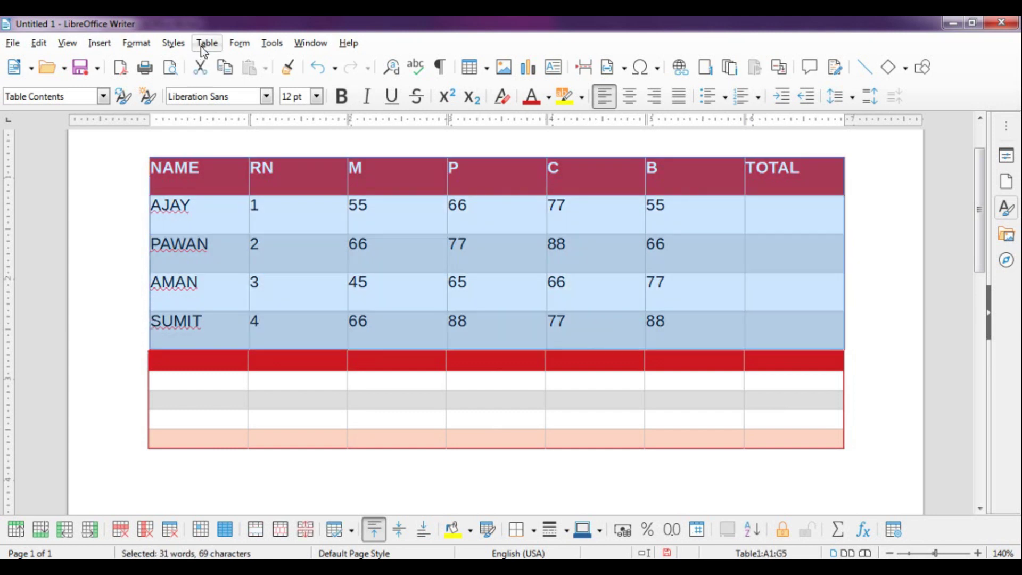
{"action": "left_click", "coordinate": [203, 48]}
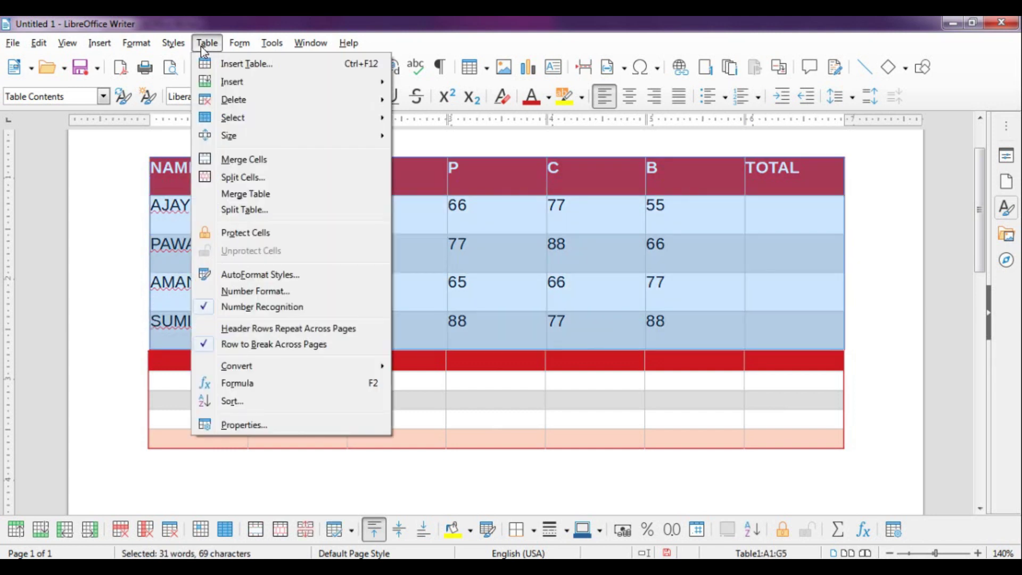
{"action": "left_click", "coordinate": [237, 198]}
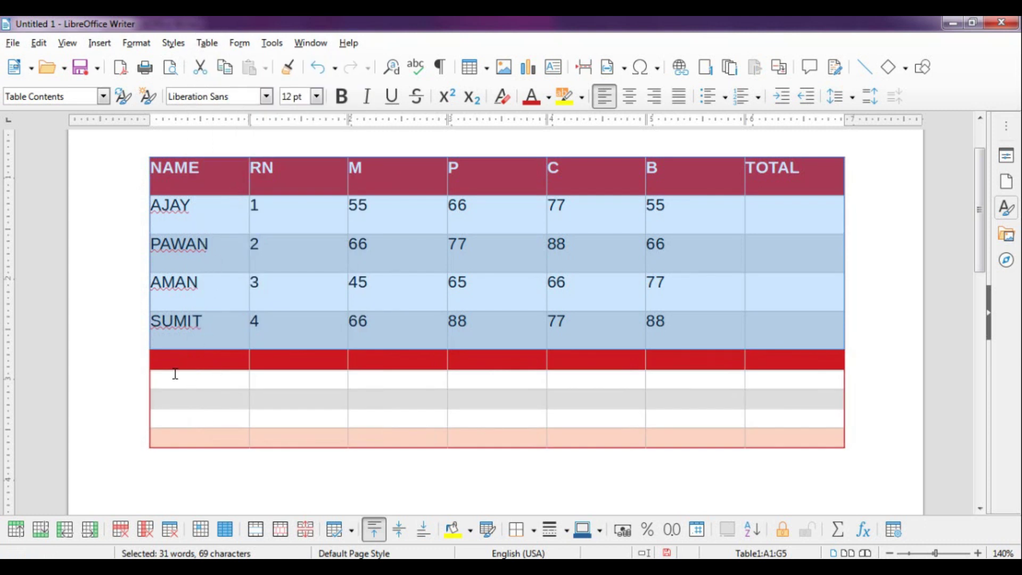
{"action": "left_click", "coordinate": [121, 283]}
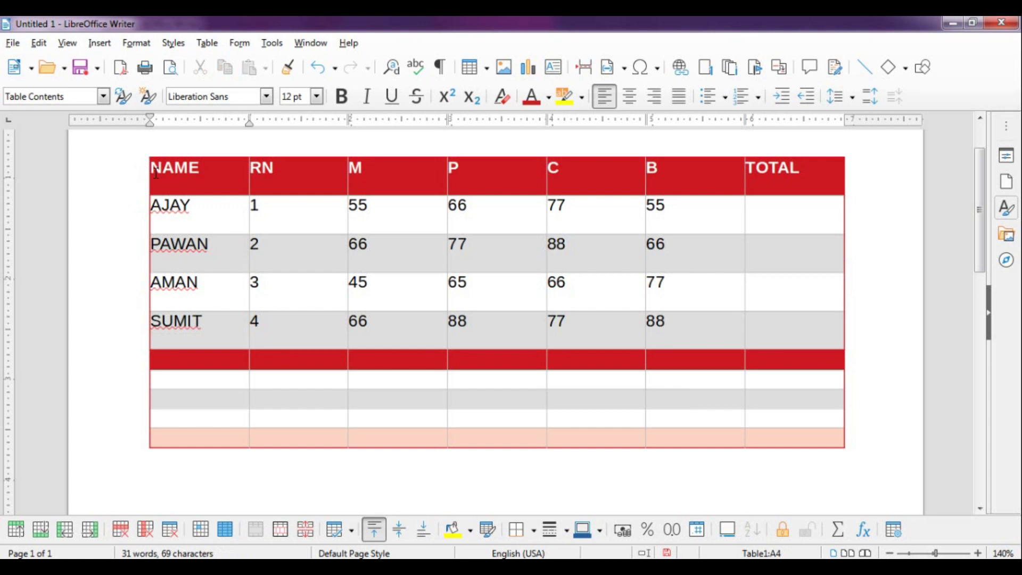
{"action": "left_click_drag", "start_coordinate": [137, 176], "coordinate": [167, 443]}
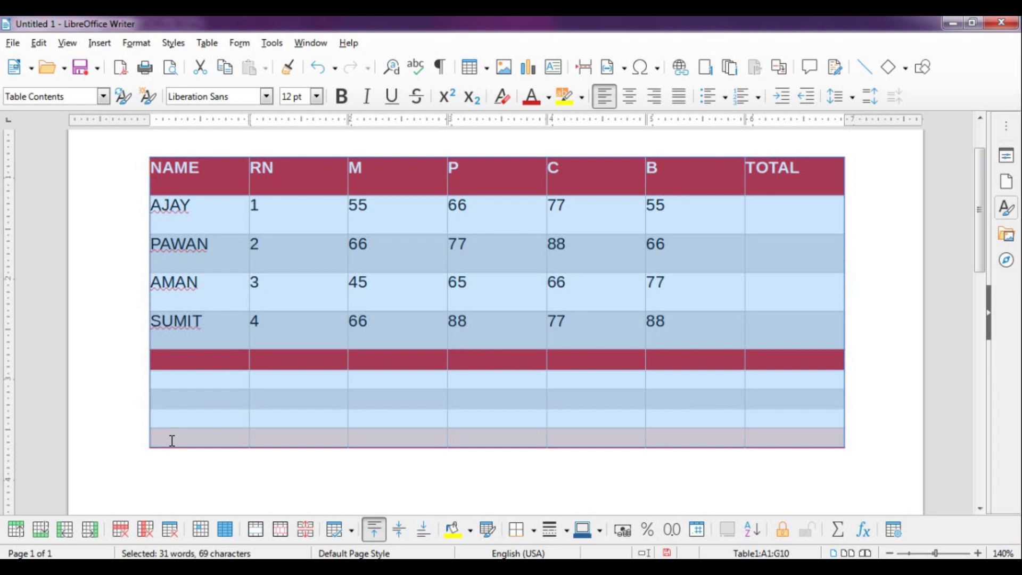
{"action": "left_click", "coordinate": [267, 322]}
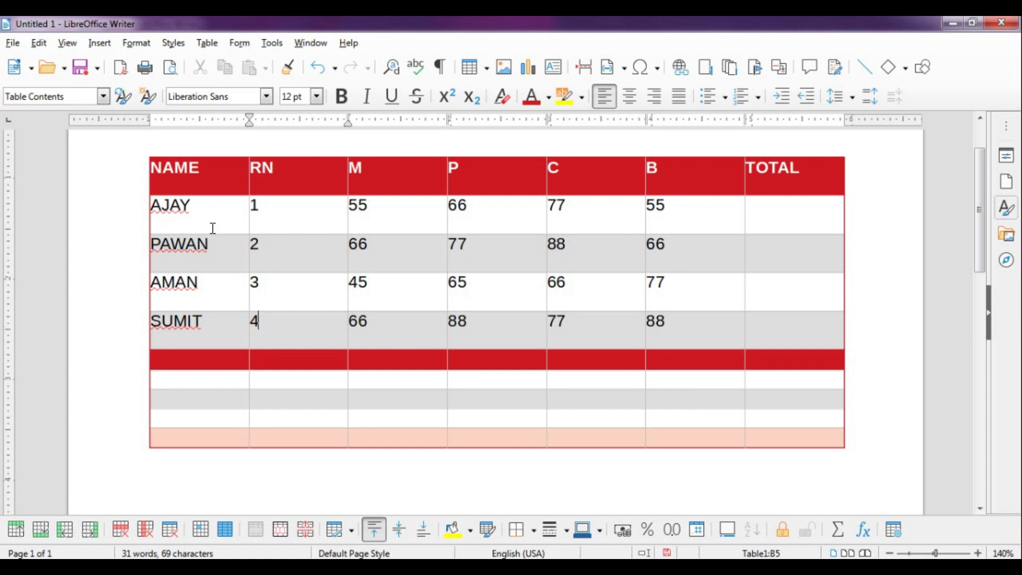
Put the caret in empty cell C7 of the marks table and bring up the Table menu
{"action": "left_click", "coordinate": [388, 379]}
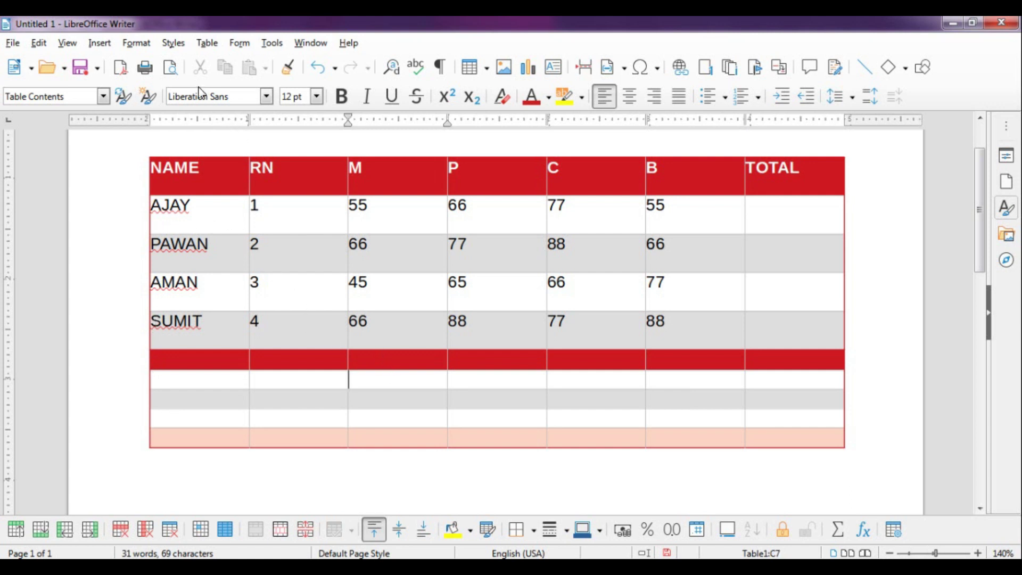
{"action": "left_click", "coordinate": [207, 44]}
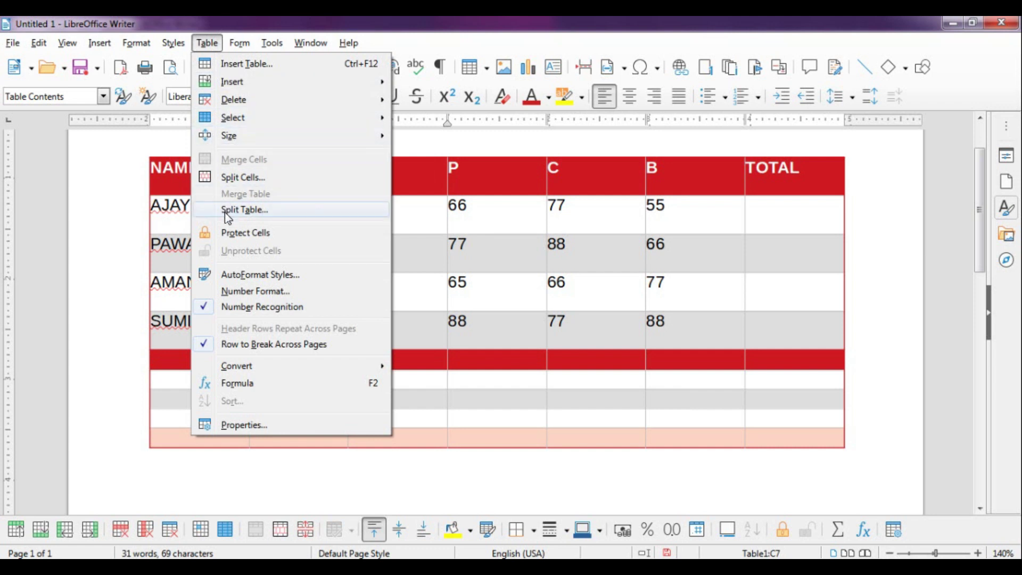
{"action": "left_click", "coordinate": [425, 297]}
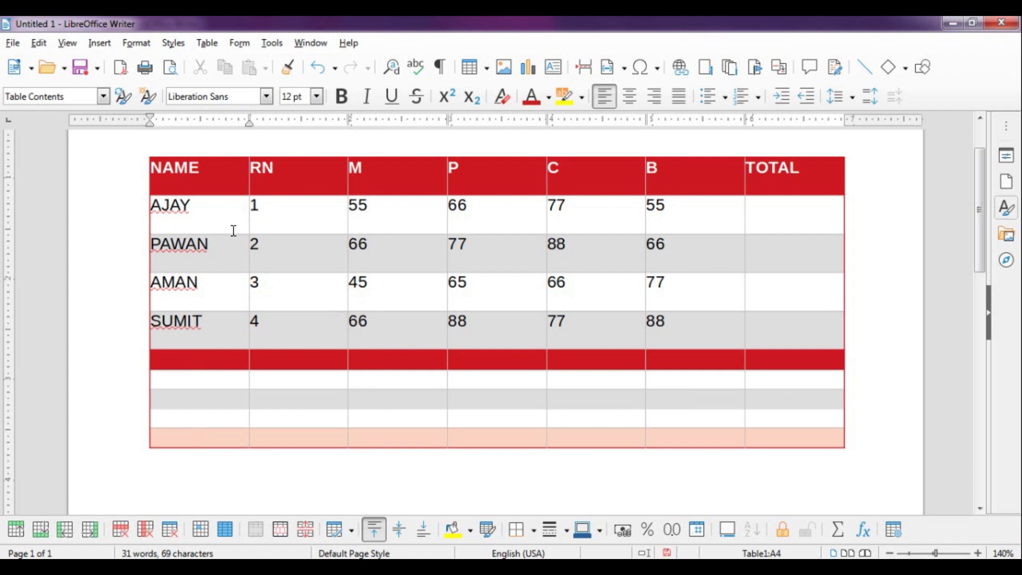
{"action": "left_click", "coordinate": [296, 281]}
{"action": "left_click", "coordinate": [212, 285]}
{"action": "left_click", "coordinate": [207, 42]}
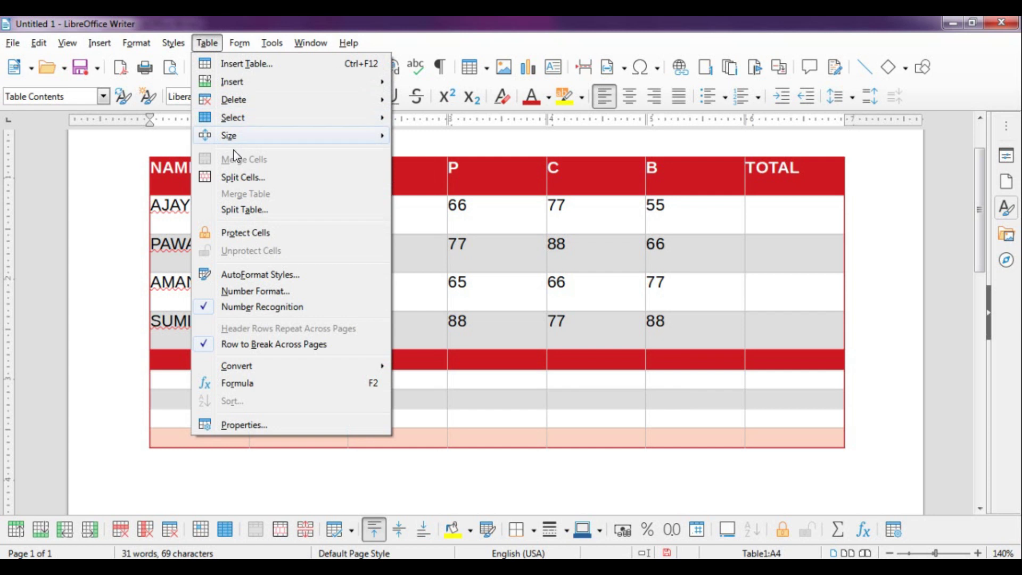
{"action": "left_click", "coordinate": [242, 209]}
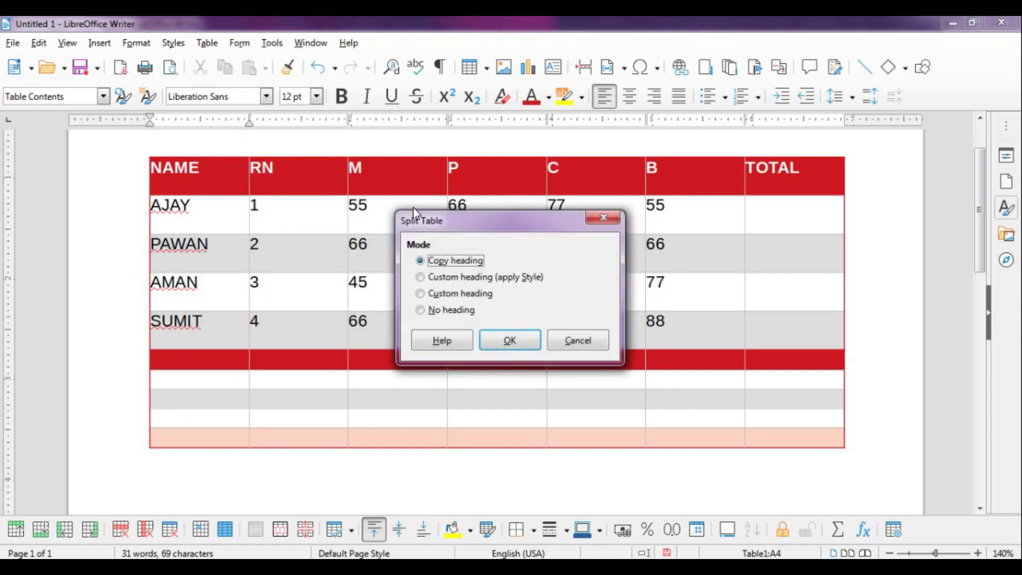
{"action": "left_click_drag", "start_coordinate": [452, 219], "coordinate": [432, 229]}
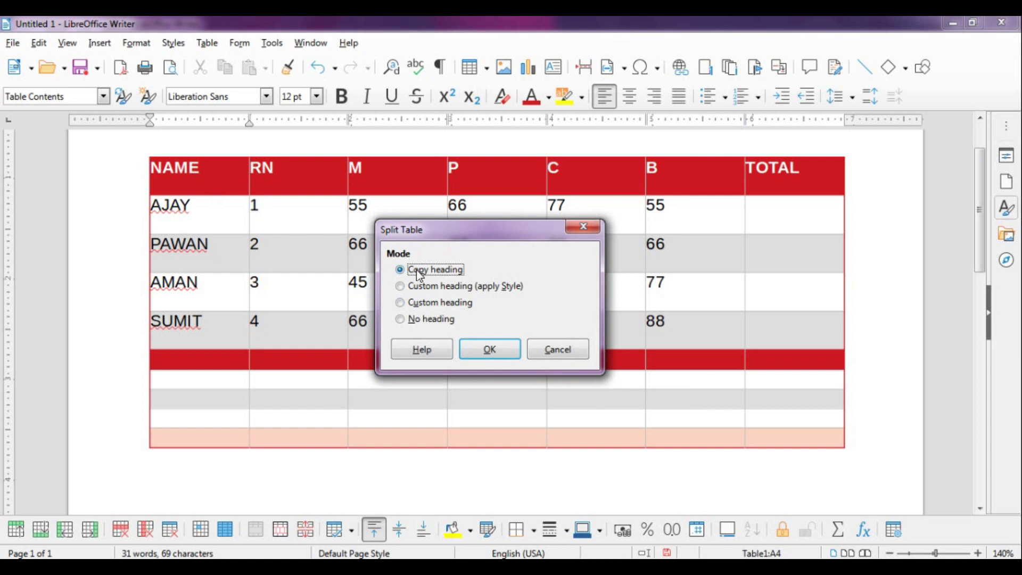
{"action": "left_click", "coordinate": [503, 351]}
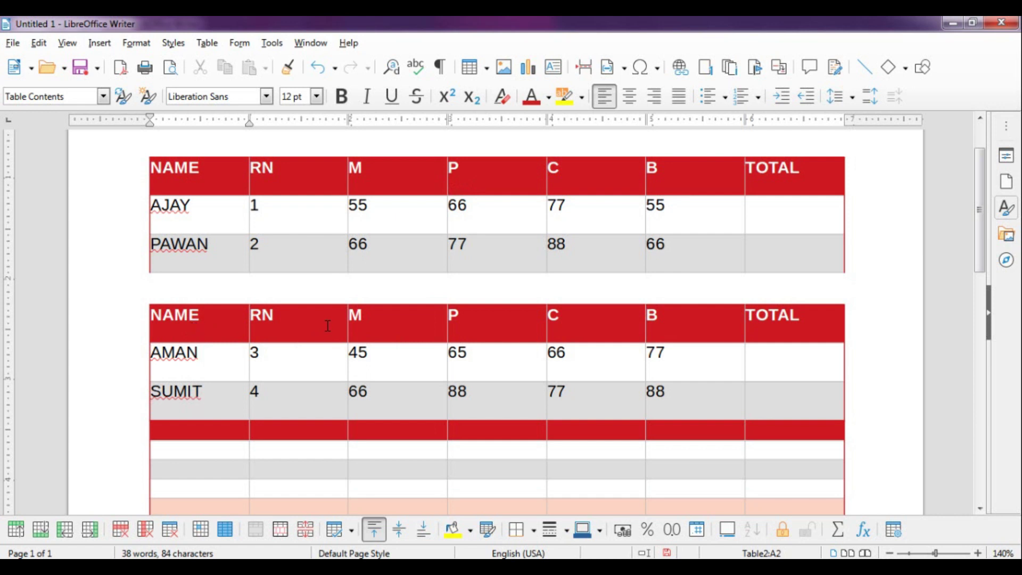
{"action": "key", "text": "ctrl+z"}
{"action": "left_click", "coordinate": [257, 250]}
{"action": "left_click", "coordinate": [207, 43]}
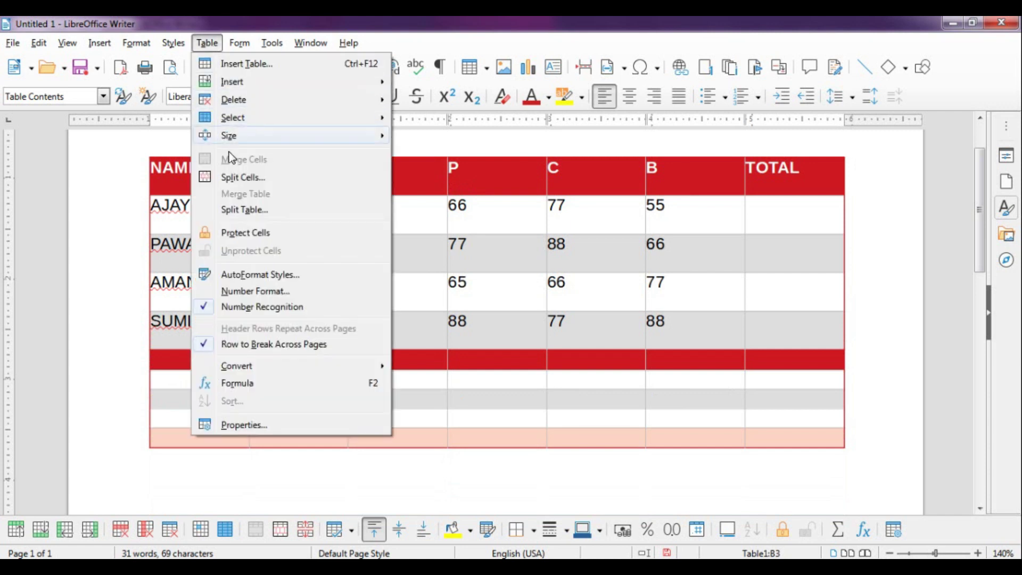
{"action": "left_click", "coordinate": [244, 208]}
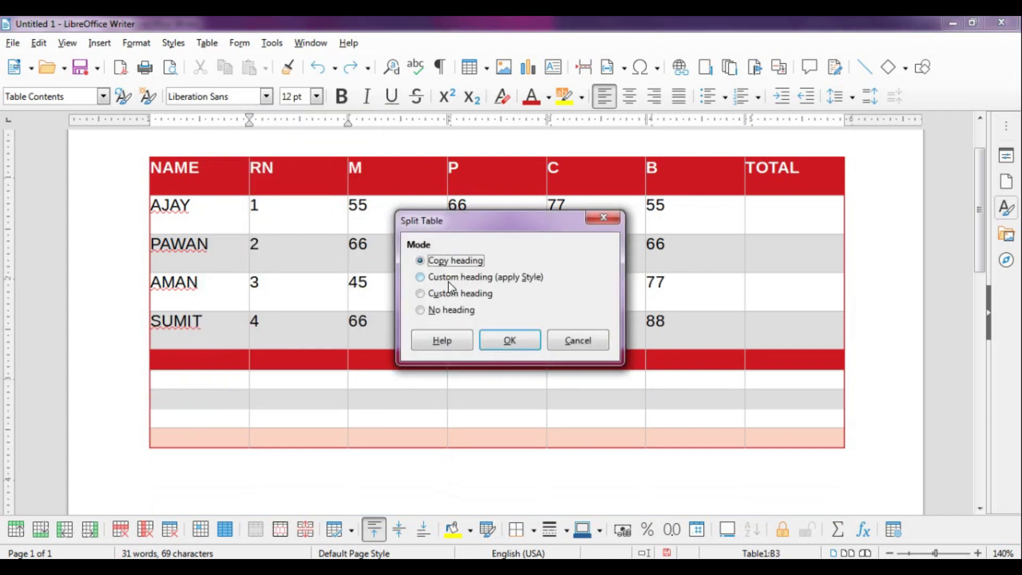
{"action": "left_click", "coordinate": [464, 280]}
{"action": "left_click", "coordinate": [509, 336]}
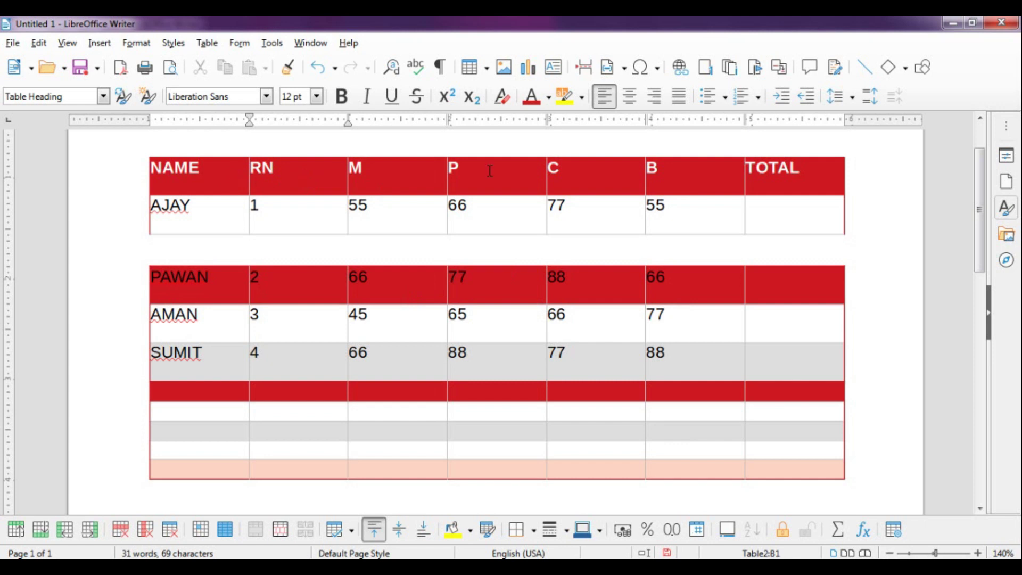
{"action": "key", "text": "ctrl+z"}
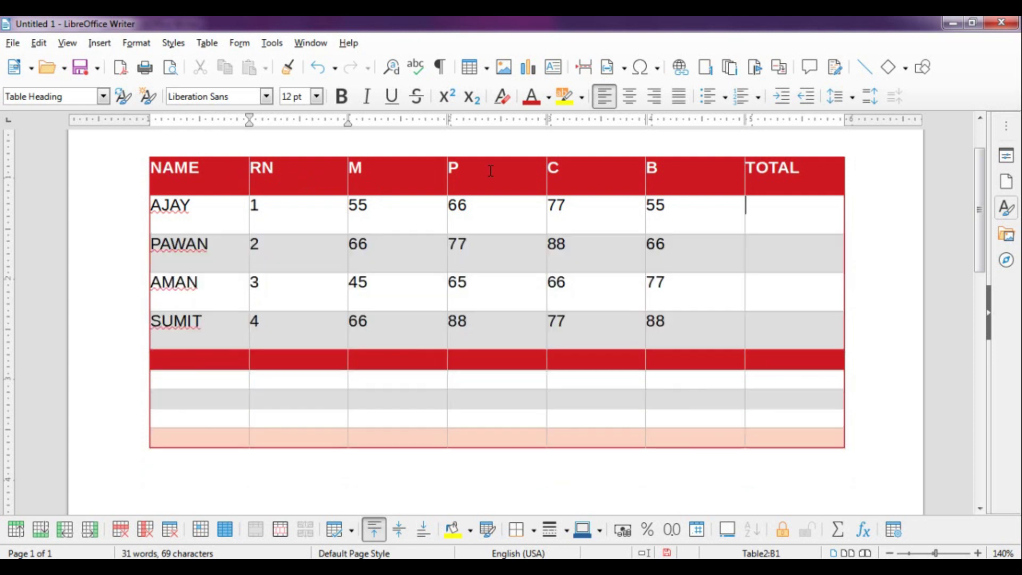
{"action": "left_click", "coordinate": [210, 46]}
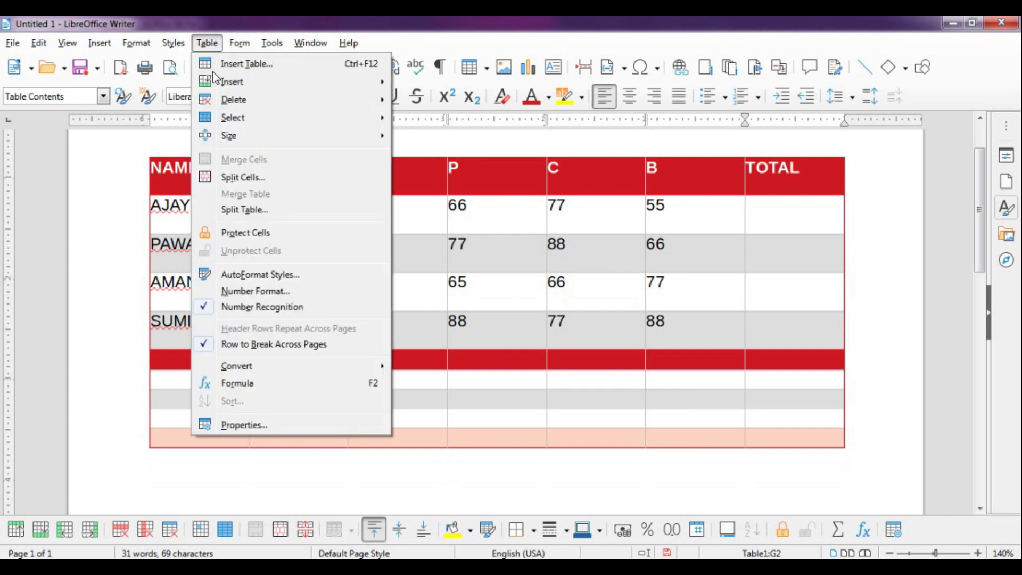
{"action": "left_click", "coordinate": [235, 207]}
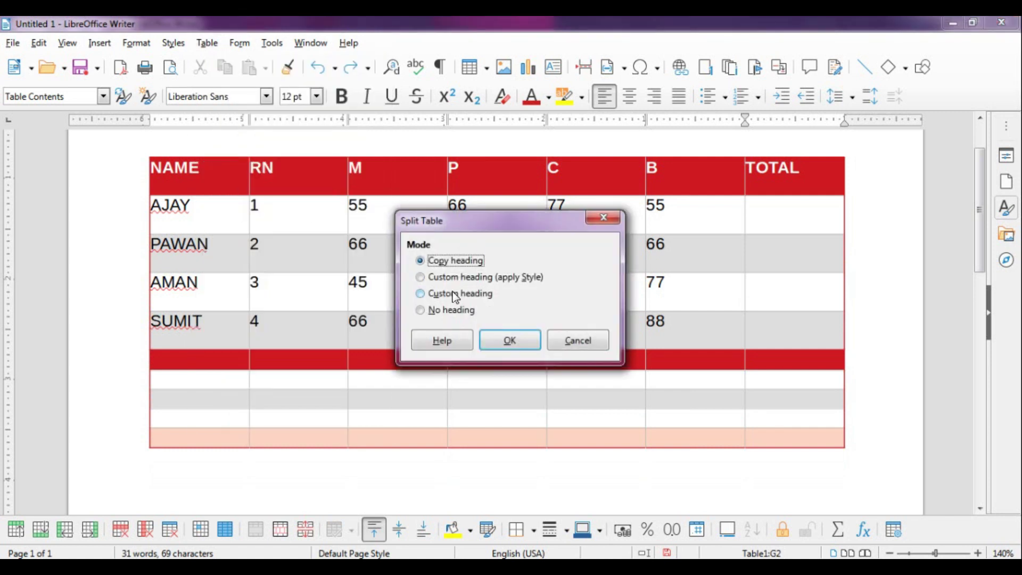
{"action": "left_click", "coordinate": [447, 299]}
{"action": "left_click", "coordinate": [519, 341]}
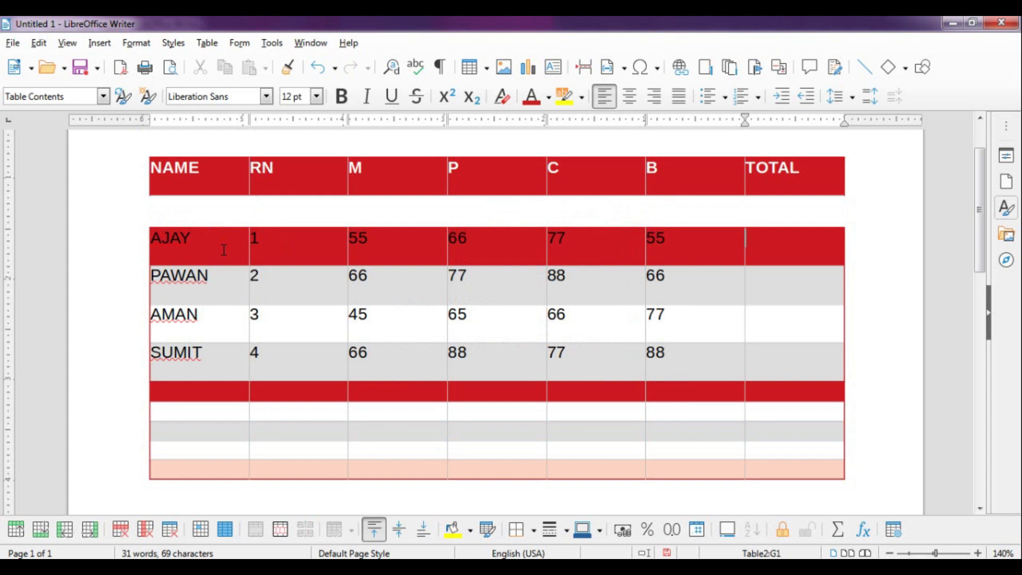
{"action": "key", "text": "ctrl+z"}
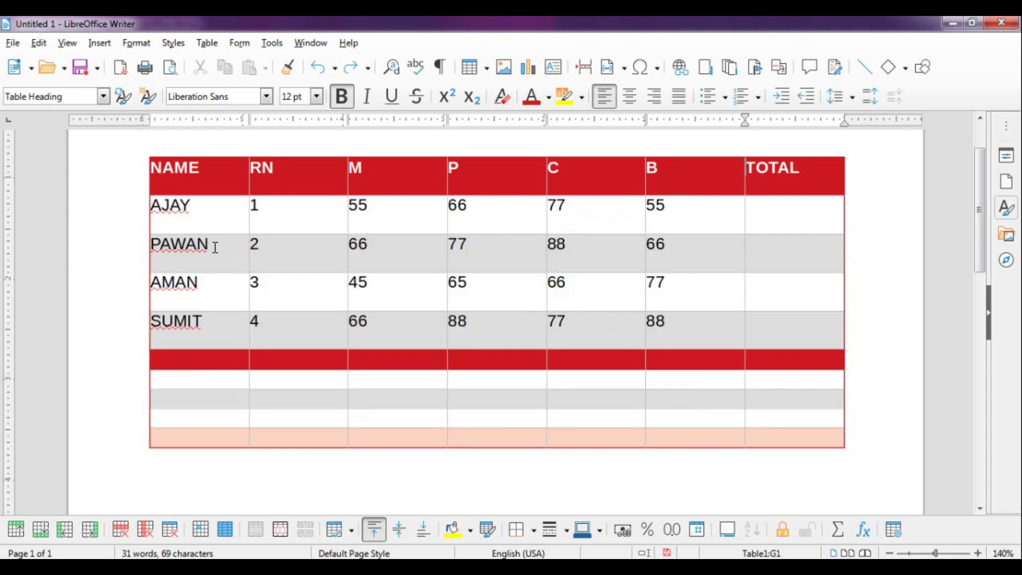
Split the marks table after PAWAN with No heading, so AMAN and SUMIT form a second table
{"action": "left_click", "coordinate": [222, 235]}
{"action": "left_click", "coordinate": [207, 43]}
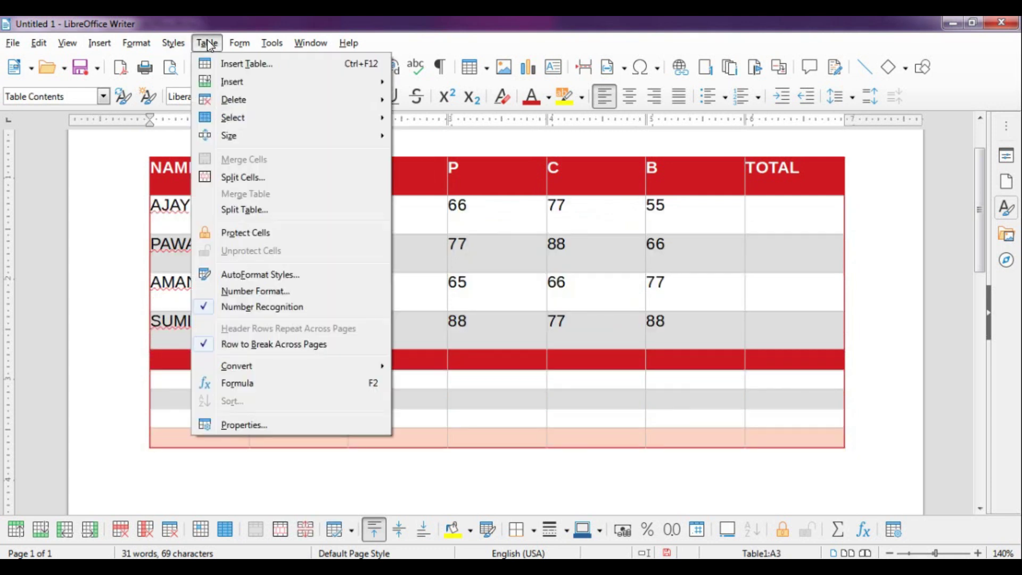
{"action": "left_click", "coordinate": [241, 210]}
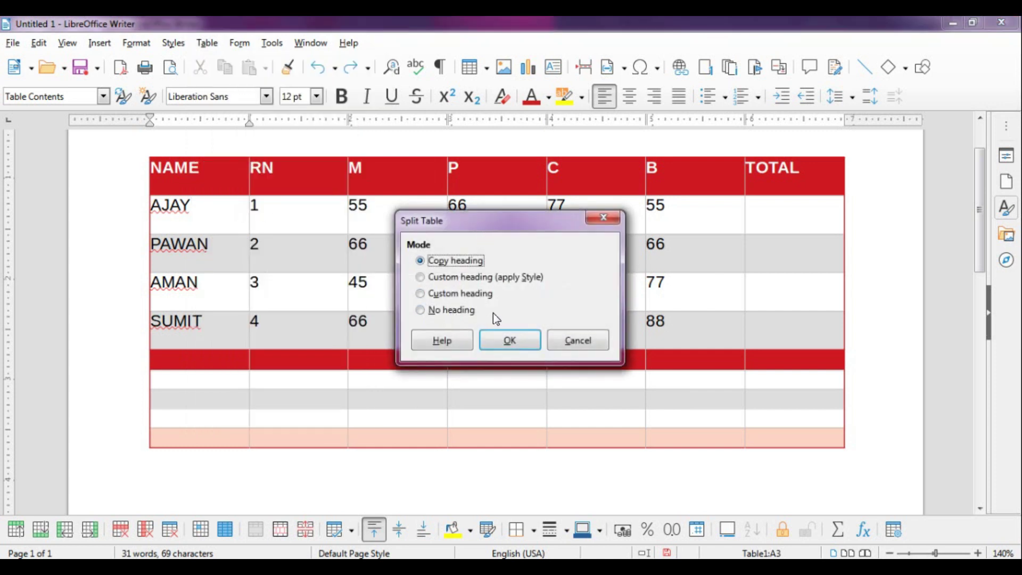
{"action": "left_click", "coordinate": [575, 342]}
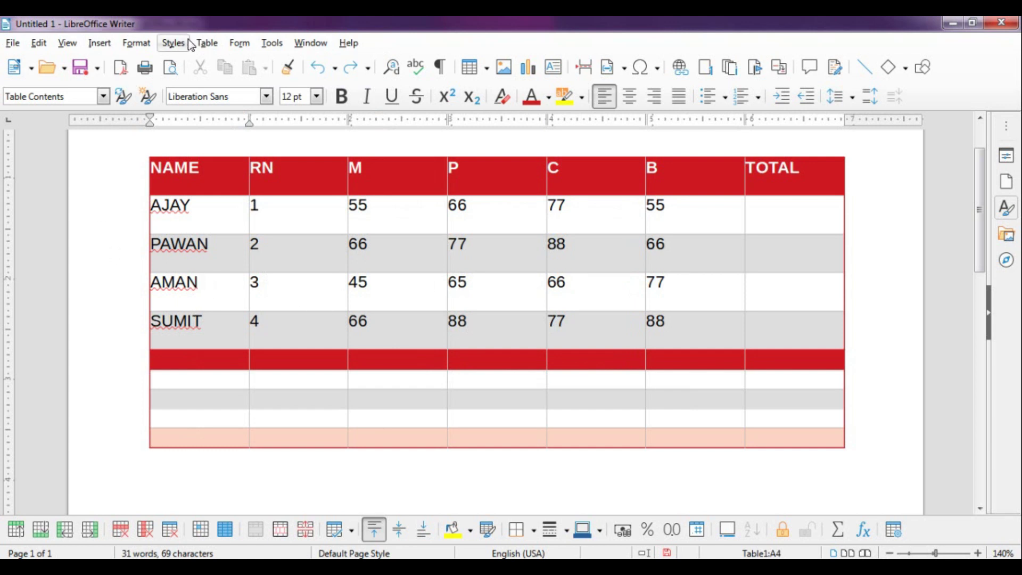
{"action": "left_click", "coordinate": [206, 42]}
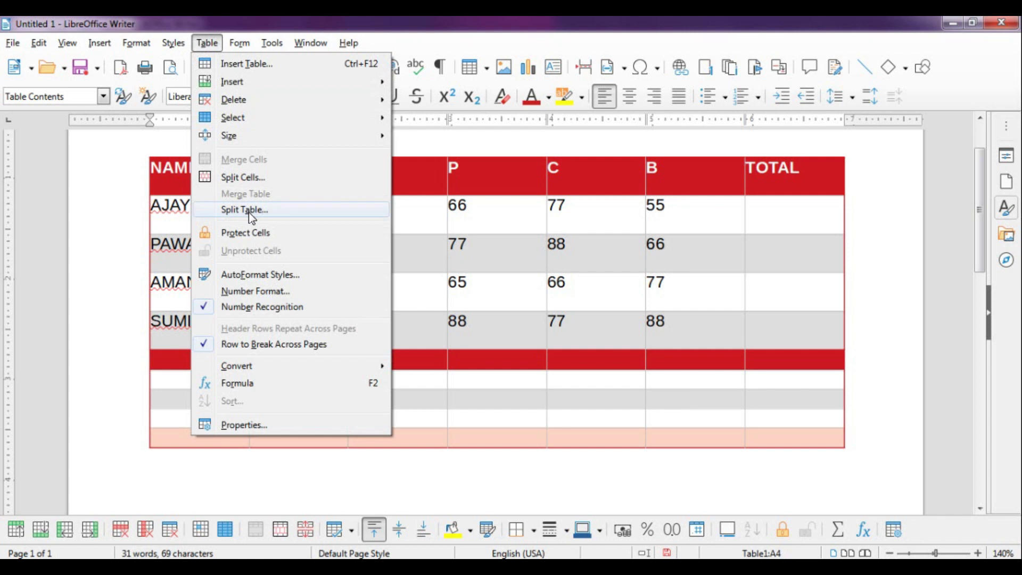
{"action": "left_click", "coordinate": [248, 211]}
{"action": "left_click", "coordinate": [452, 310]}
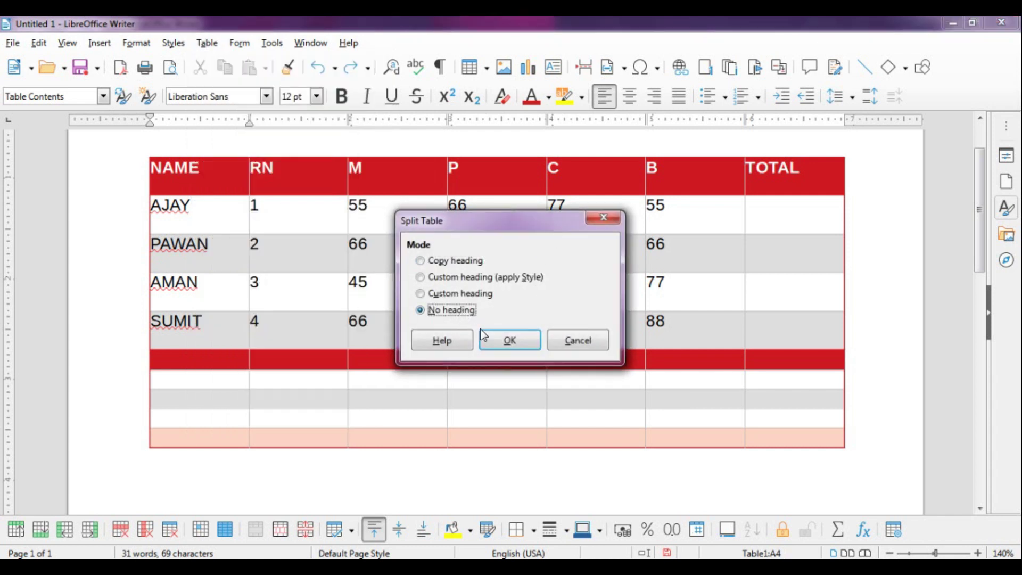
{"action": "left_click", "coordinate": [482, 334]}
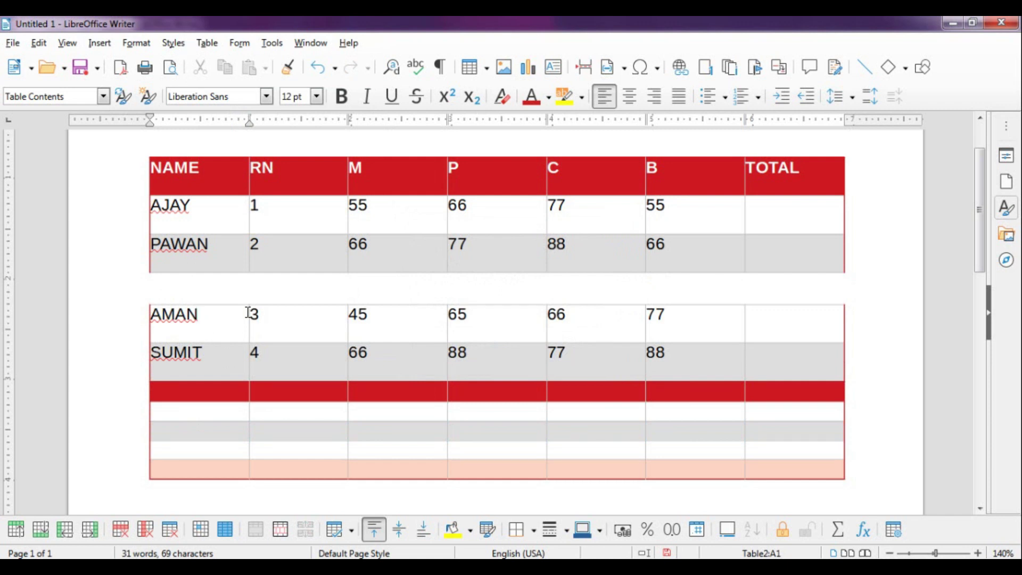
{"action": "left_click", "coordinate": [207, 43]}
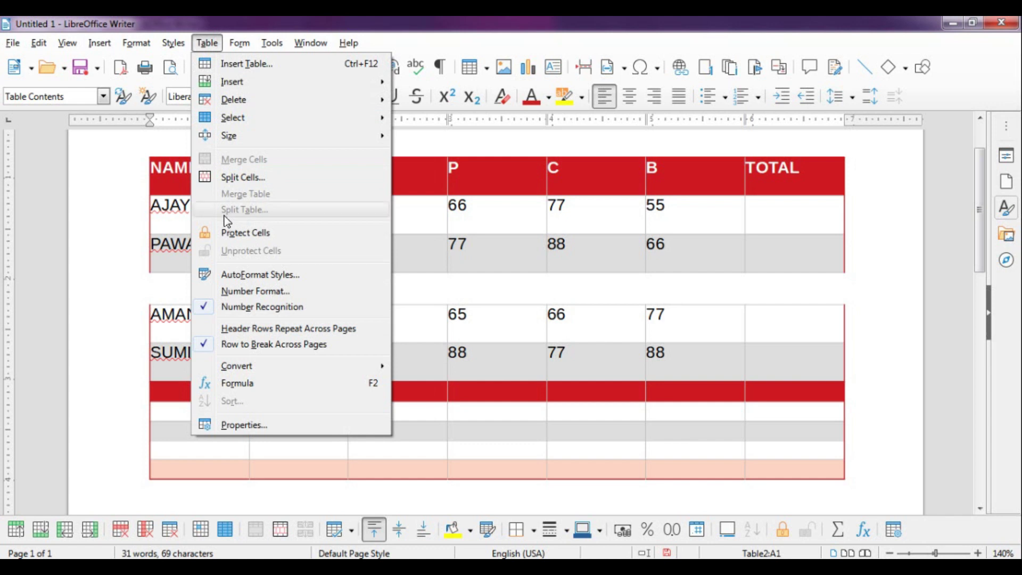
Undo the split to rejoin the marks table, then select the marks cells C2:F5
{"action": "left_click", "coordinate": [341, 194]}
{"action": "left_click", "coordinate": [199, 51]}
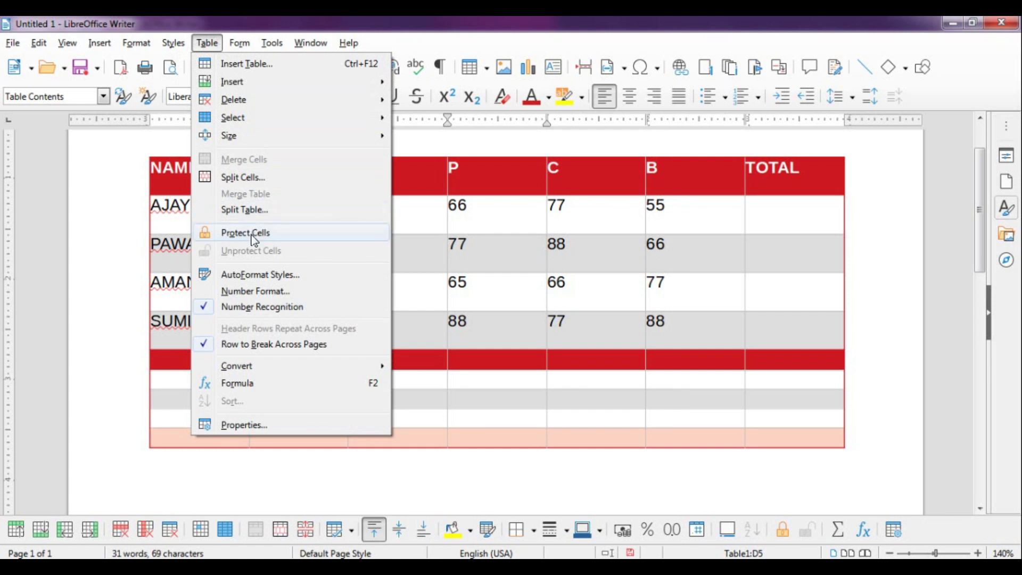
{"action": "left_click", "coordinate": [496, 326]}
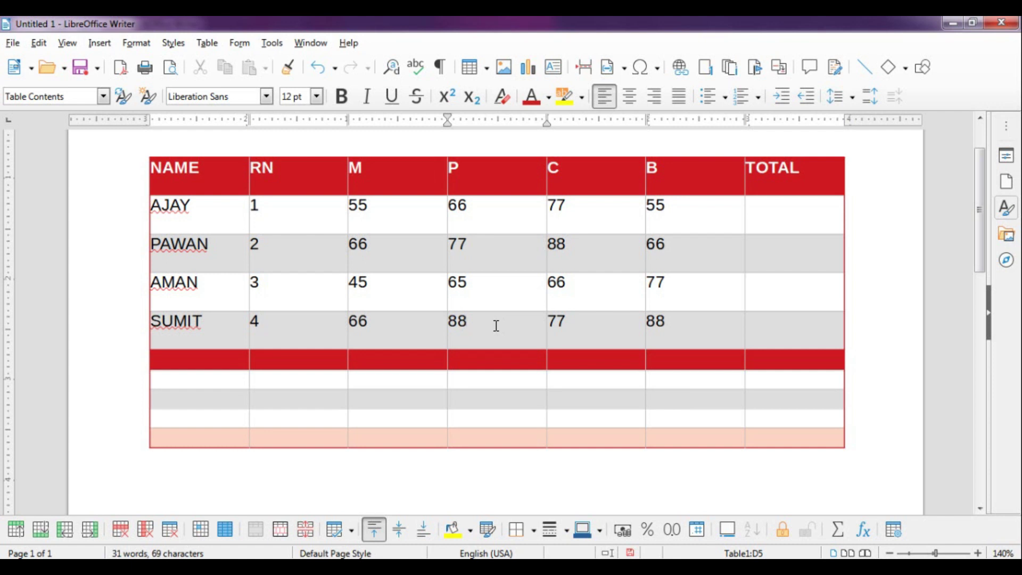
{"action": "left_click_drag", "start_coordinate": [496, 326], "coordinate": [414, 326]}
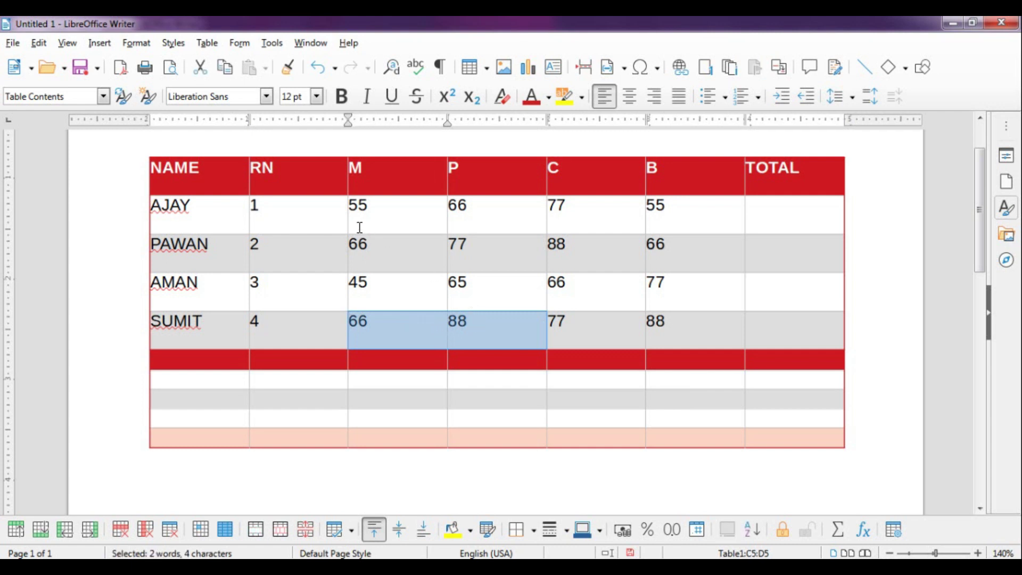
{"action": "left_click_drag", "start_coordinate": [356, 207], "coordinate": [669, 343]}
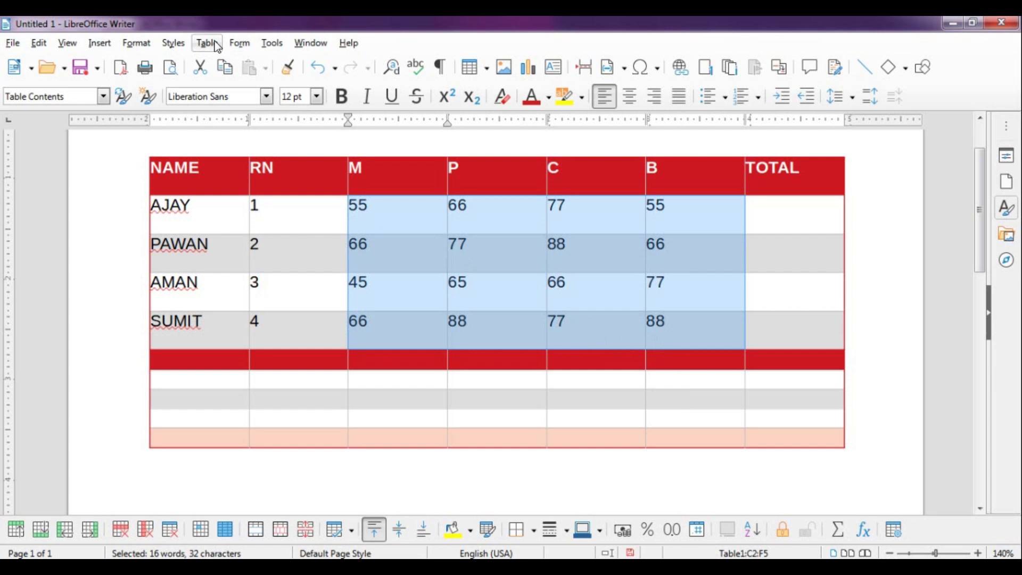
Protect the selected C2:F5 mark cells and dismiss the Read-Only Content warnings on editing
{"action": "left_click", "coordinate": [208, 43]}
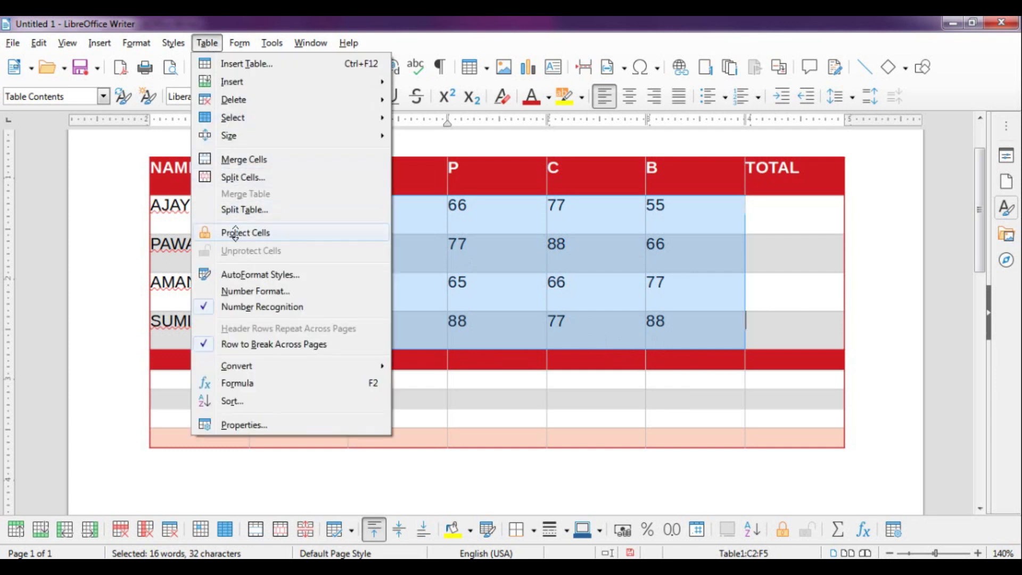
{"action": "left_click", "coordinate": [237, 238]}
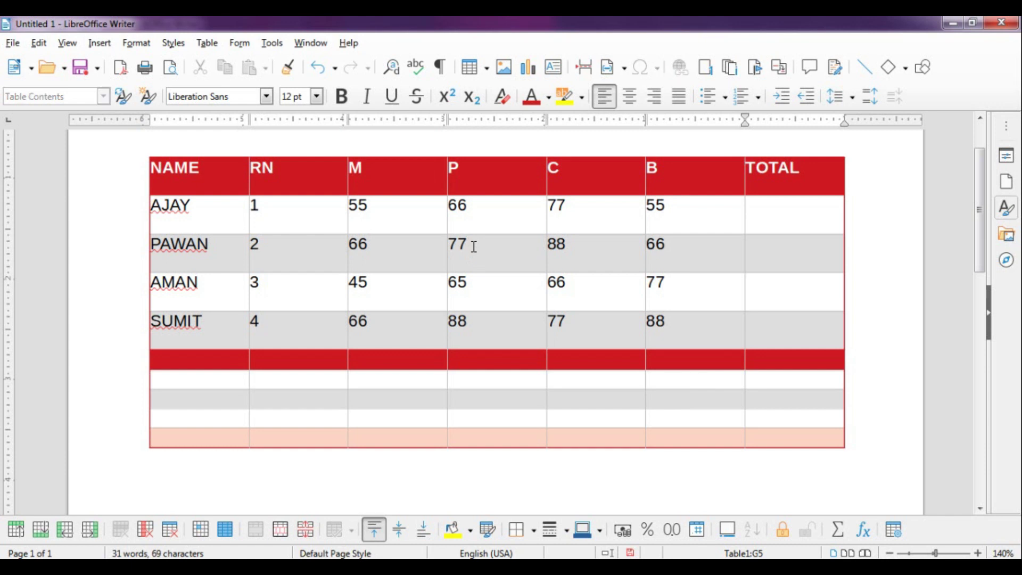
{"action": "key", "text": "BackSpace"}
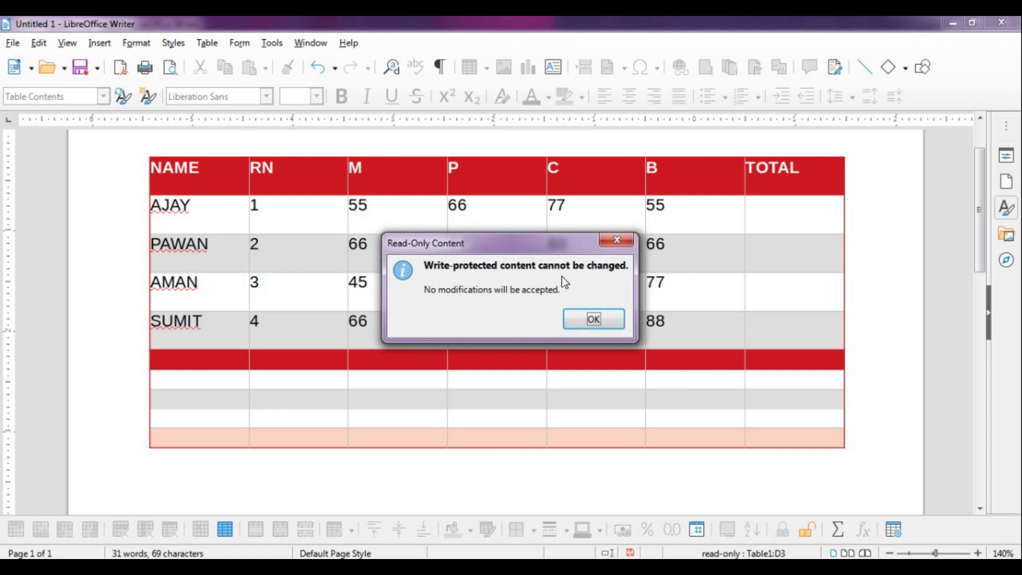
{"action": "left_click", "coordinate": [593, 319]}
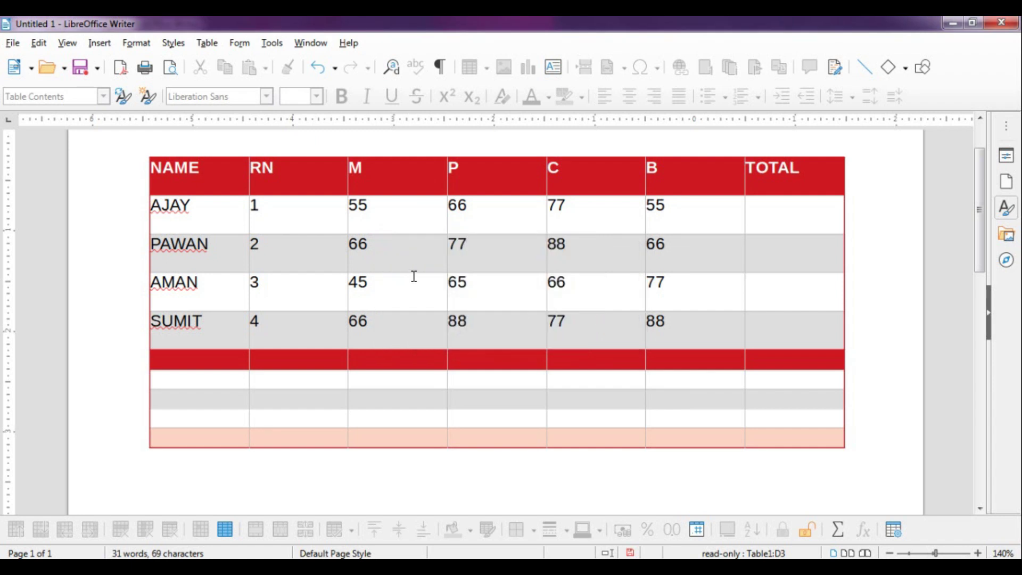
{"action": "key", "text": "BackSpace"}
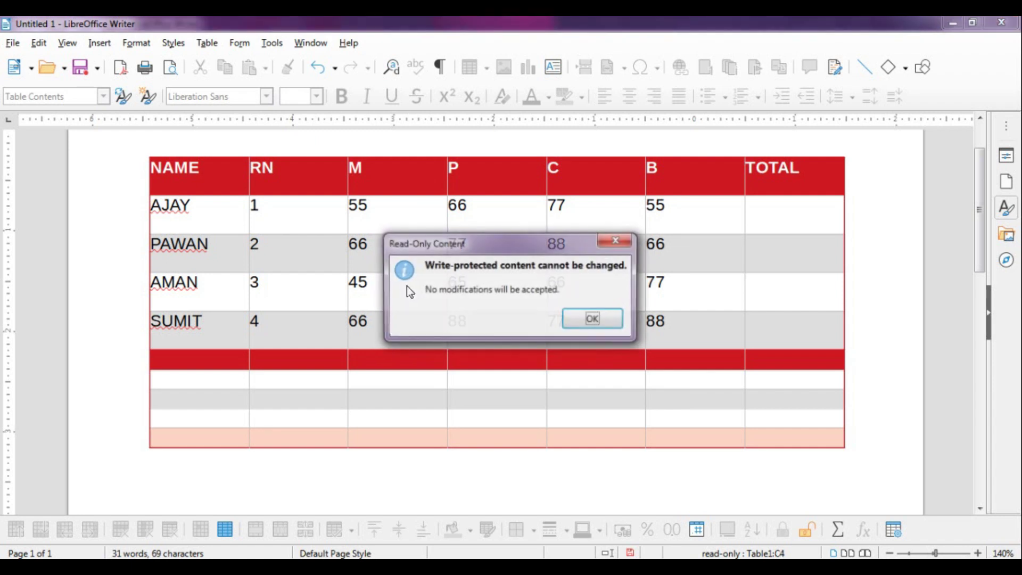
{"action": "left_click", "coordinate": [591, 319]}
Confirm other protected marks refuse edits, then change AJAY's RN from 1 to 11
{"action": "left_click", "coordinate": [591, 292]}
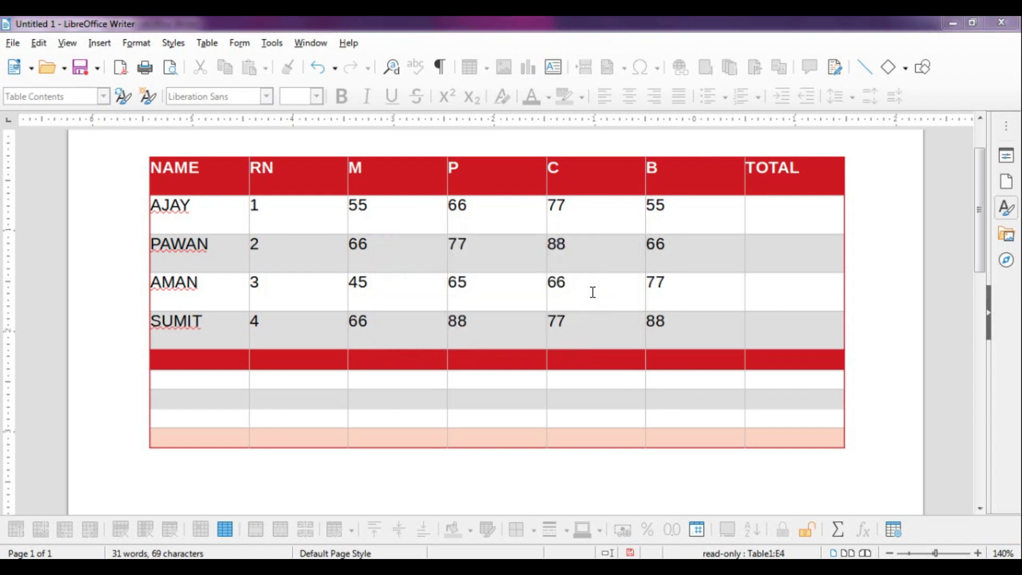
{"action": "key", "text": "BackSpace"}
{"action": "left_click", "coordinate": [591, 314]}
{"action": "left_click", "coordinate": [684, 298]}
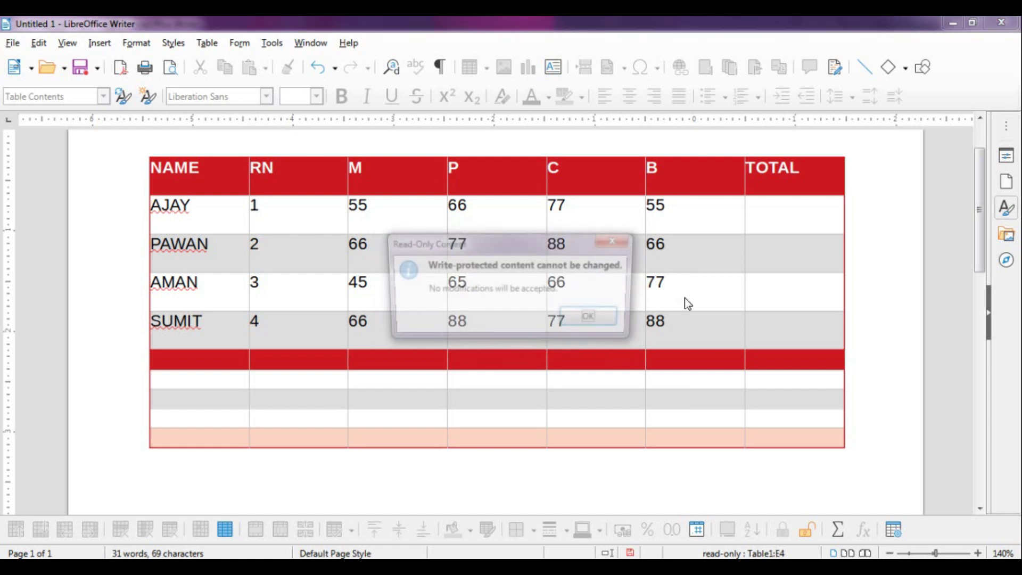
{"action": "key", "text": "BackSpace"}
{"action": "left_click", "coordinate": [594, 319]}
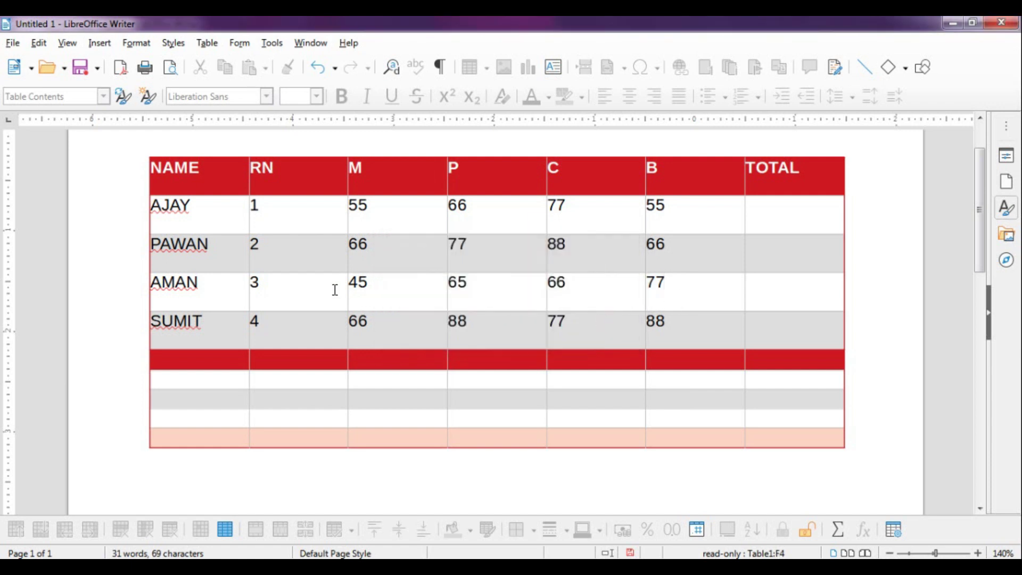
{"action": "left_click", "coordinate": [275, 213]}
{"action": "type", "text": "1"}
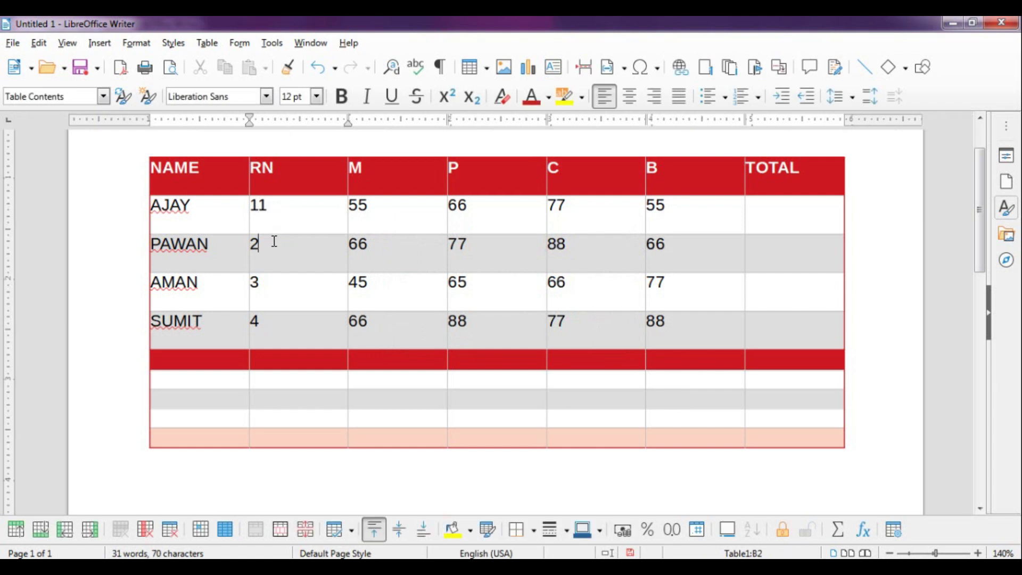
Unprotect the marks cells C2:F5
{"action": "left_click_drag", "start_coordinate": [376, 216], "coordinate": [652, 322]}
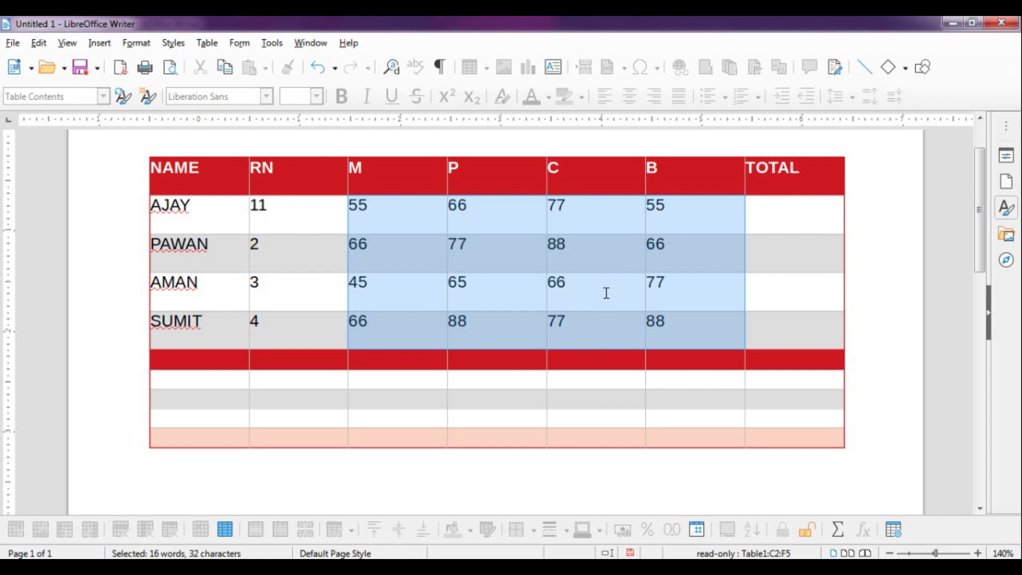
{"action": "left_click", "coordinate": [205, 43]}
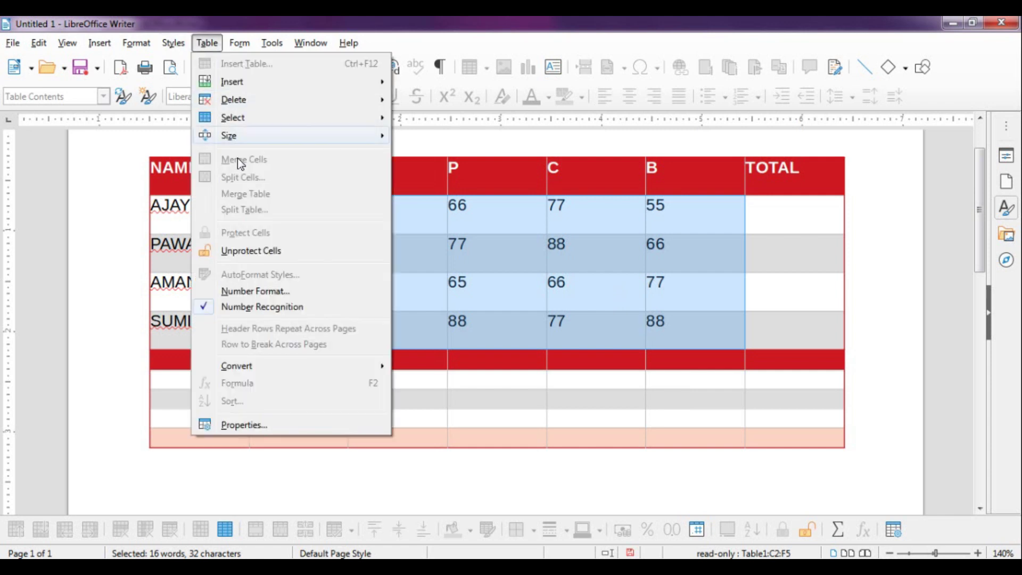
{"action": "left_click", "coordinate": [276, 255]}
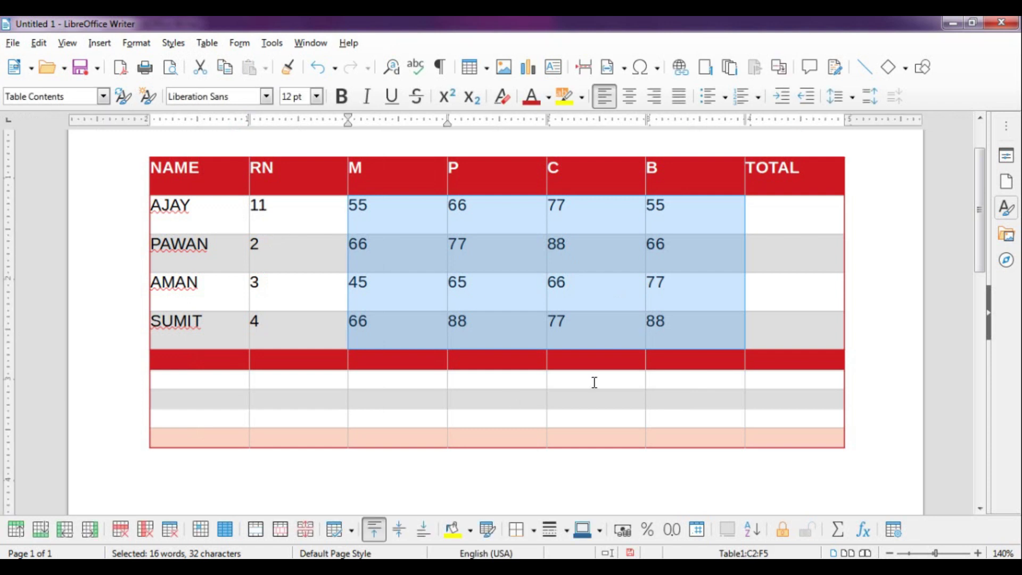
Change SUMIT's B mark from 88 to 67 and AMAN's P mark from 65 to 60
{"action": "left_click_drag", "start_coordinate": [674, 327], "coordinate": [645, 327]}
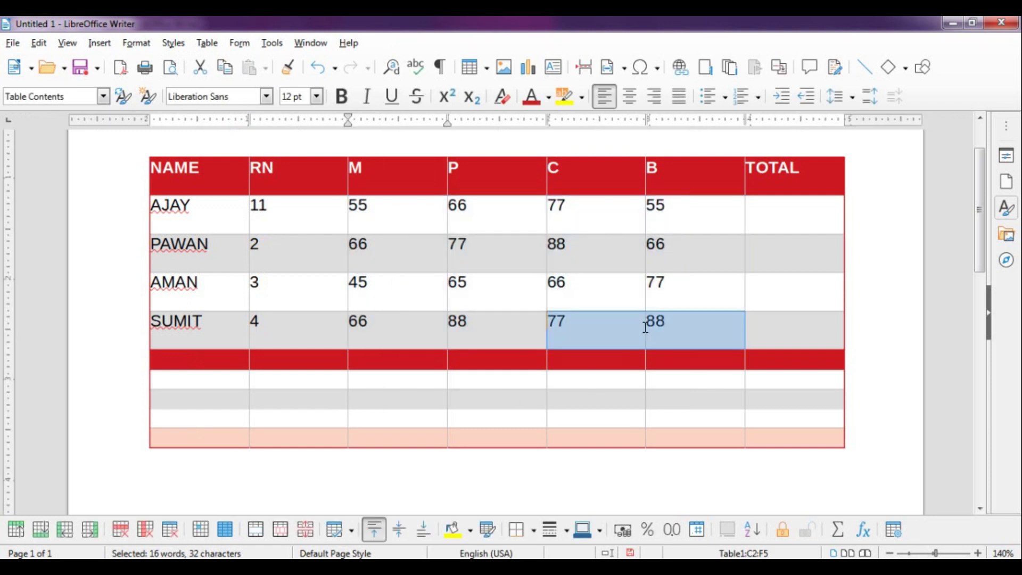
{"action": "left_click", "coordinate": [693, 330]}
{"action": "key", "text": "BackSpace"}
{"action": "key", "text": "BackSpace"}
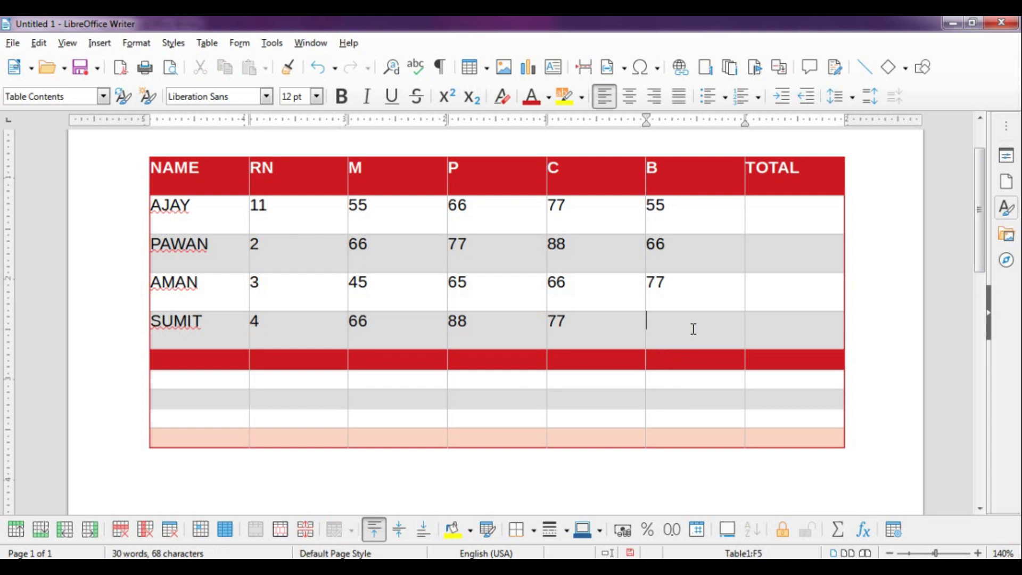
{"action": "type", "text": "67"}
{"action": "left_click", "coordinate": [515, 282]}
{"action": "key", "text": "BackSpace"}
{"action": "key", "text": "BackSpace"}
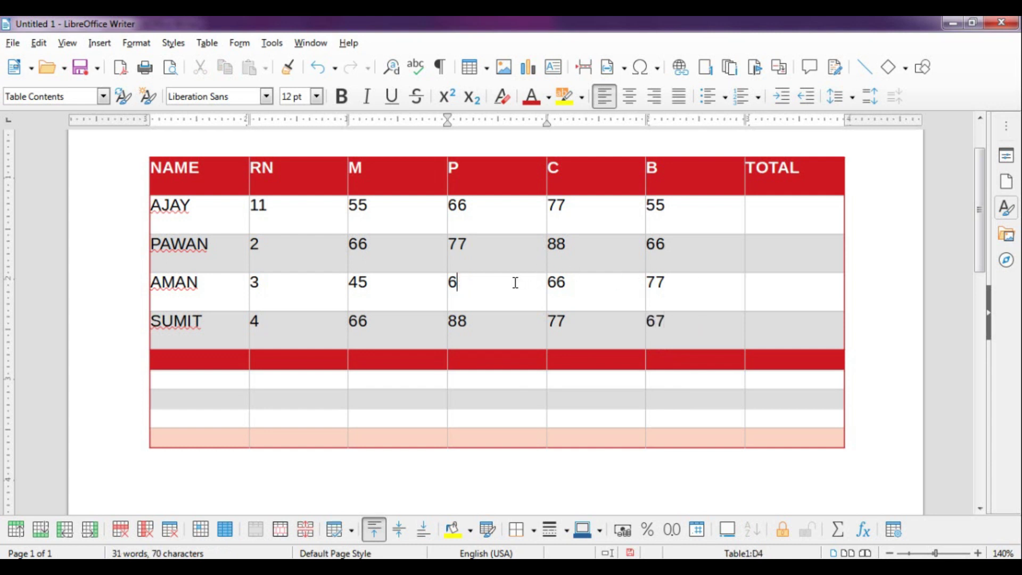
{"action": "type", "text": "60"}
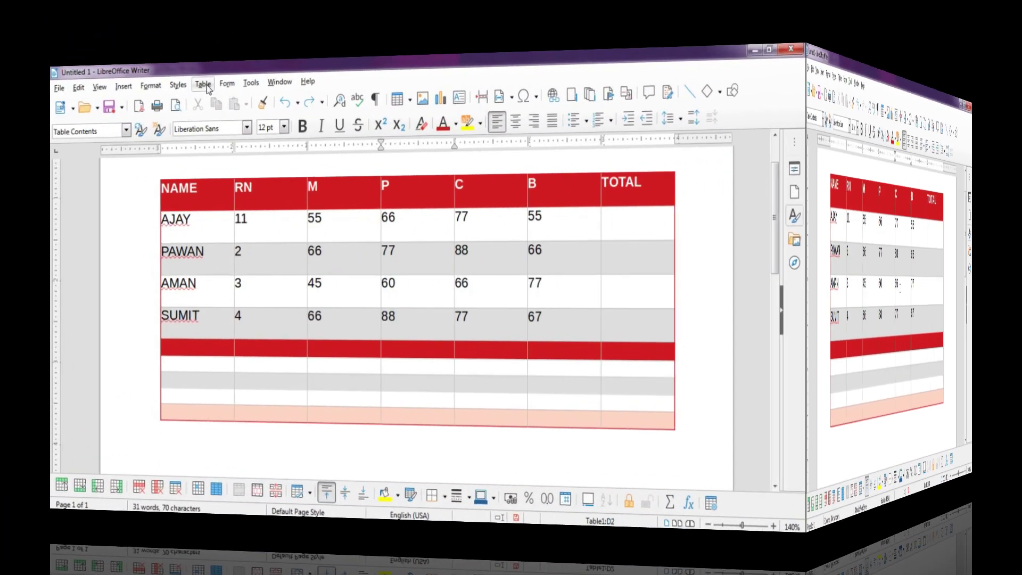
Select the entire marks table, Table1:A1:G10
{"action": "left_click", "coordinate": [203, 86]}
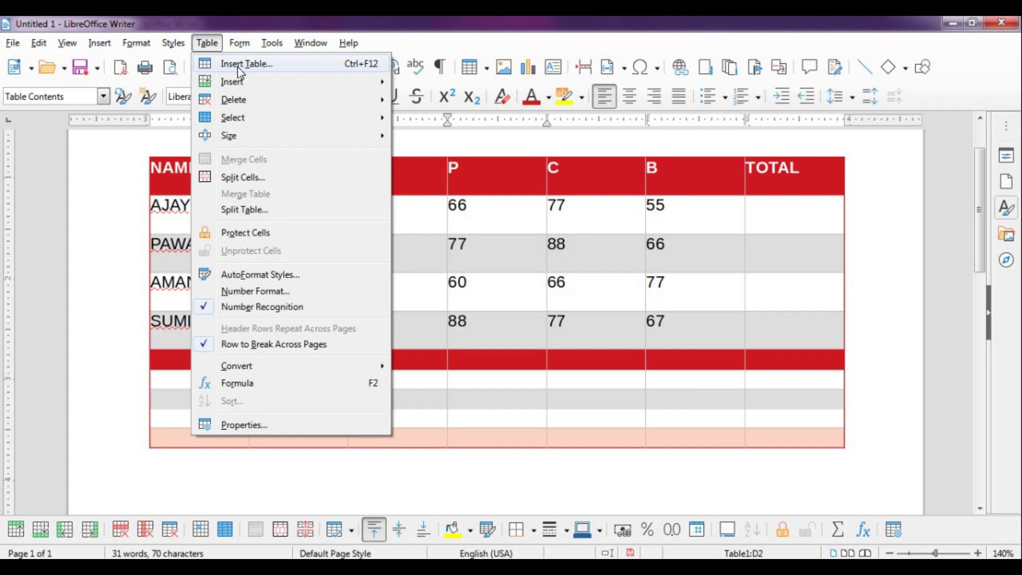
{"action": "left_click", "coordinate": [428, 219]}
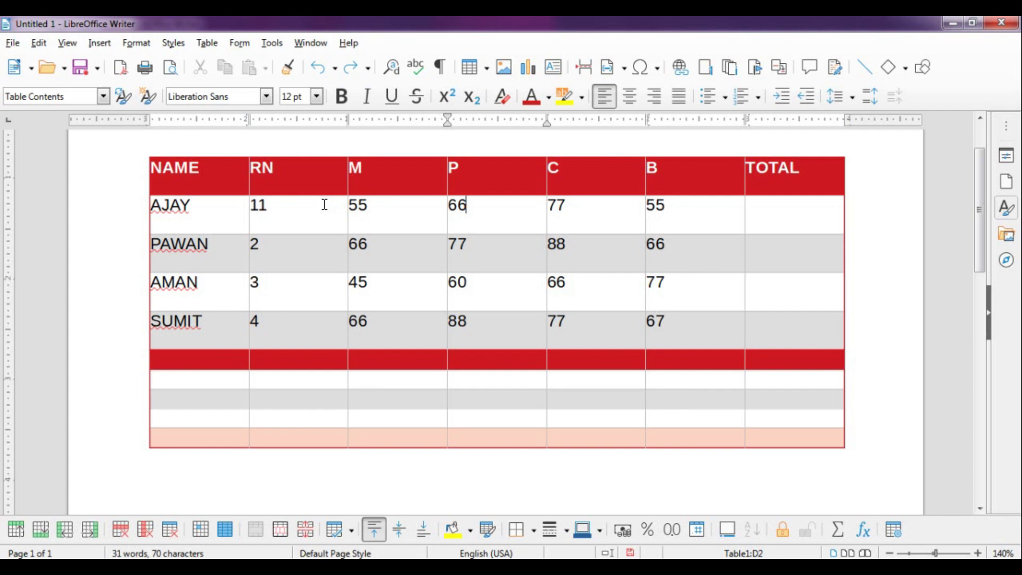
{"action": "left_click", "coordinate": [140, 149]}
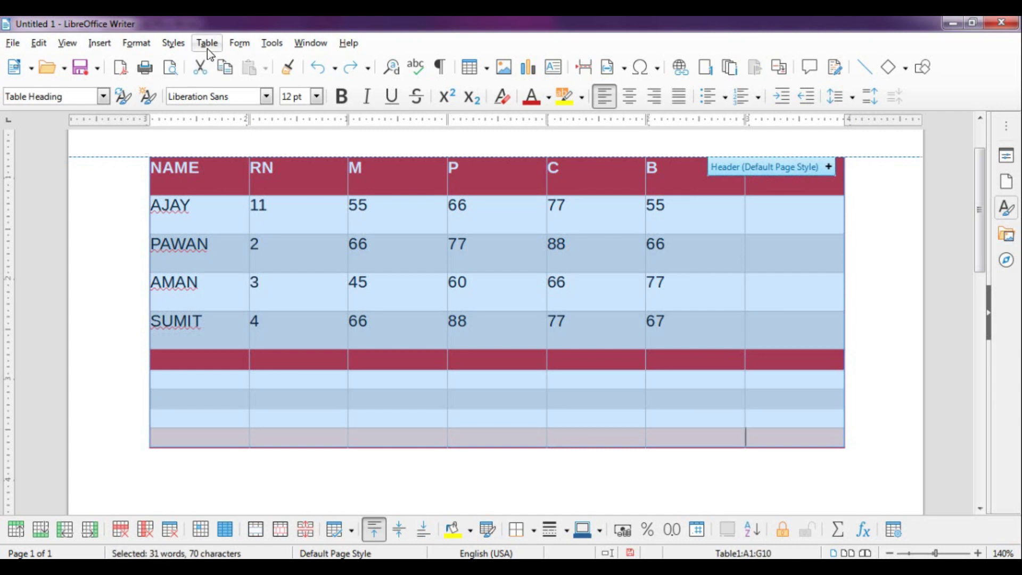
{"action": "left_click", "coordinate": [208, 45]}
Open AutoFormat Styles and preview Academic plus the Box List Blue, Green and Red styles
{"action": "mouse_move", "coordinate": [225, 122]}
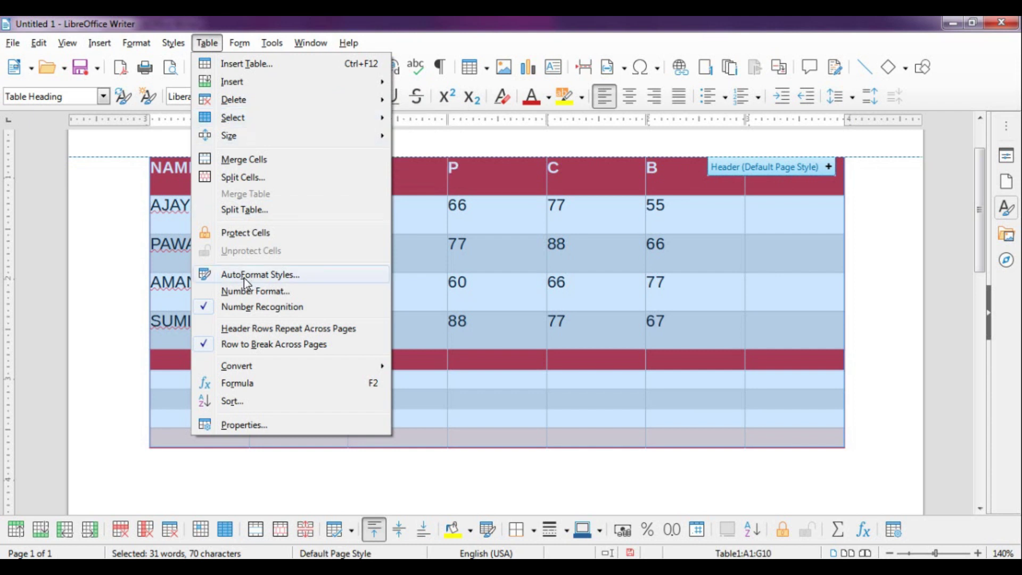
{"action": "left_click", "coordinate": [270, 276]}
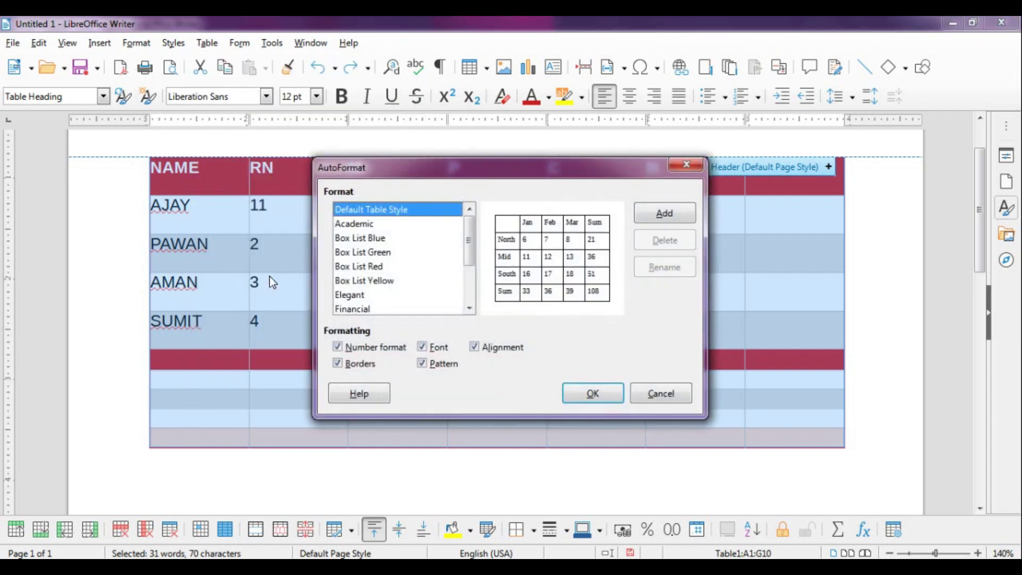
{"action": "left_click_drag", "start_coordinate": [376, 175], "coordinate": [381, 142]}
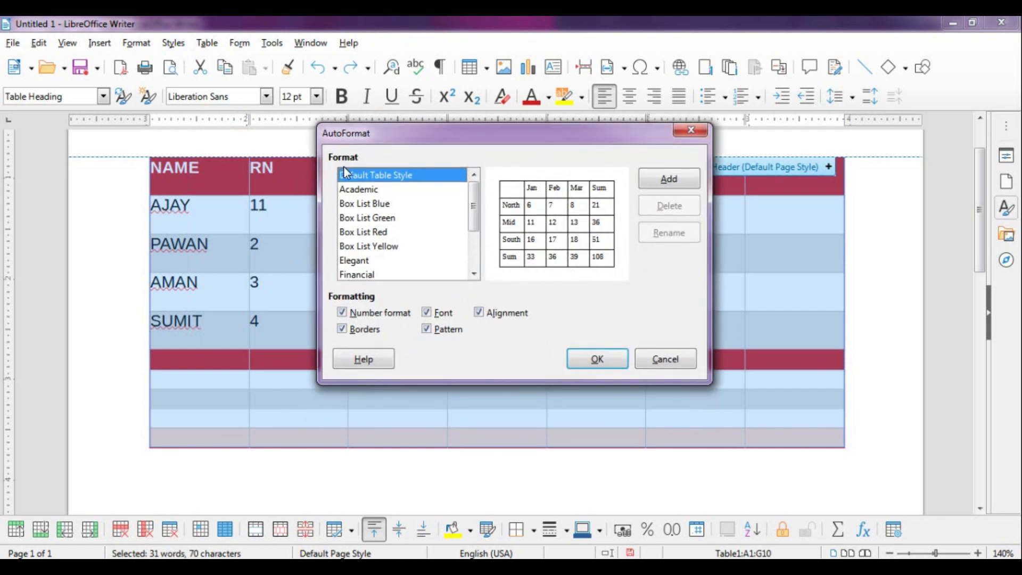
{"action": "left_click", "coordinate": [352, 190]}
{"action": "left_click", "coordinate": [351, 207]}
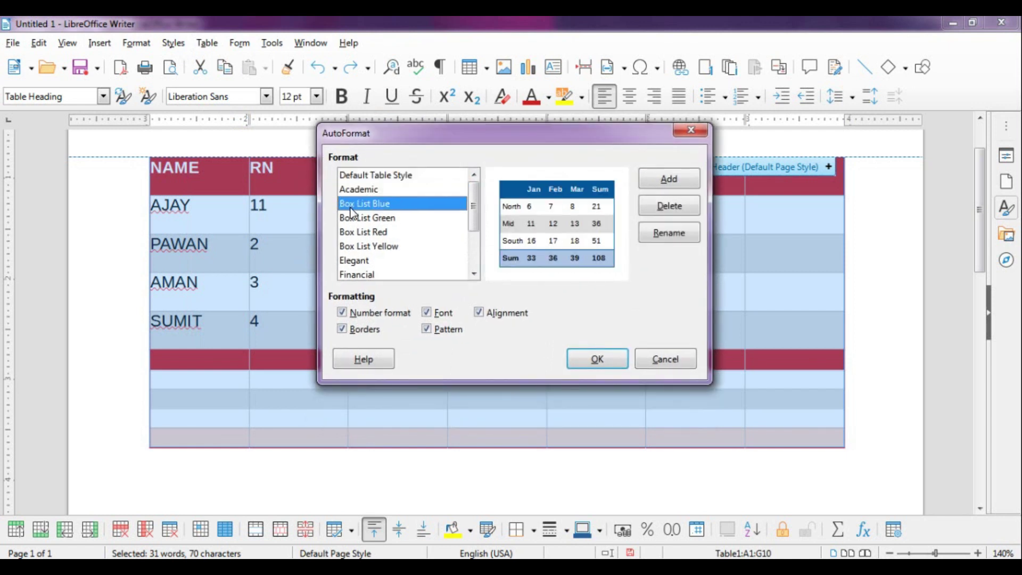
{"action": "left_click", "coordinate": [354, 219]}
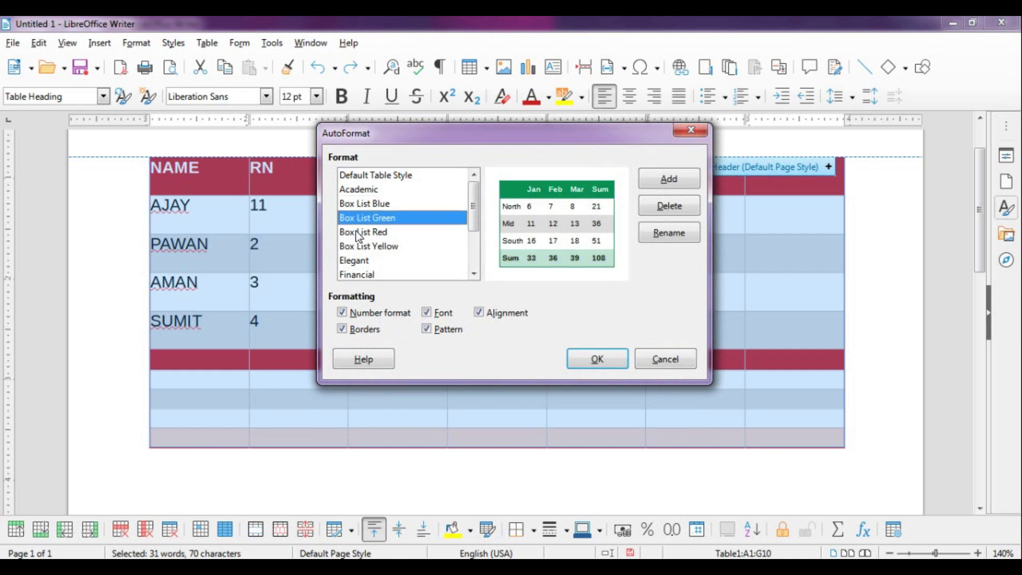
{"action": "left_click", "coordinate": [357, 235]}
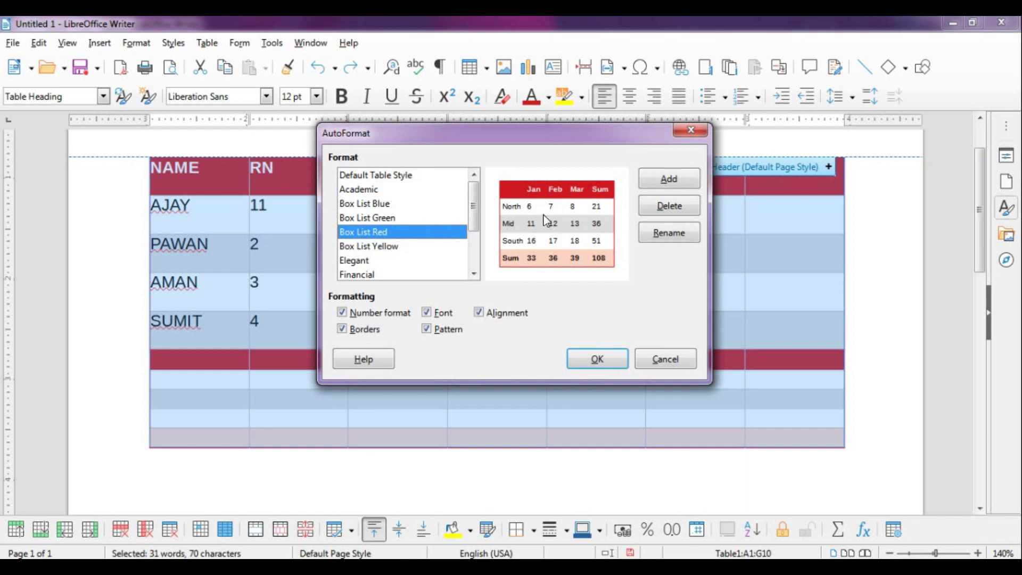
Preview Box List Yellow, Elegant, Financial and Simple List Shaded, then apply Simple Grid Rows
{"action": "left_click", "coordinate": [382, 247]}
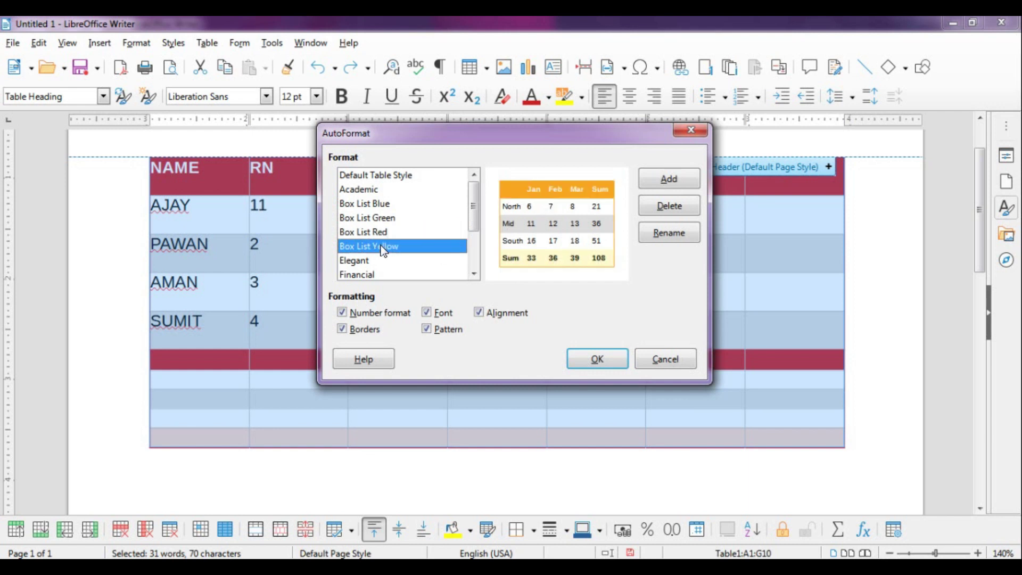
{"action": "left_click", "coordinate": [365, 261]}
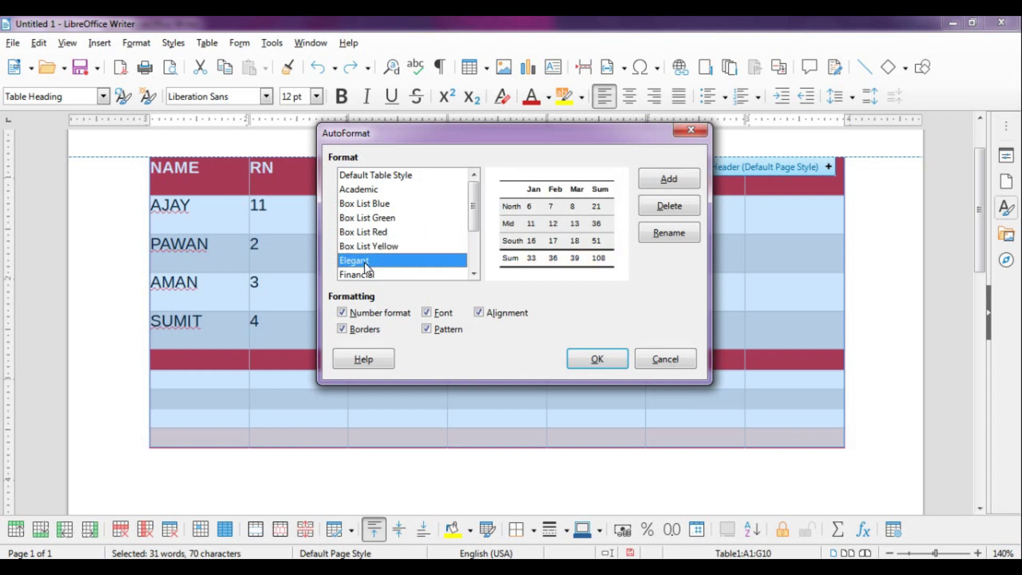
{"action": "left_click", "coordinate": [366, 275]}
{"action": "scroll", "coordinate": [474, 245], "scroll_direction": "down", "scroll_amount": 3}
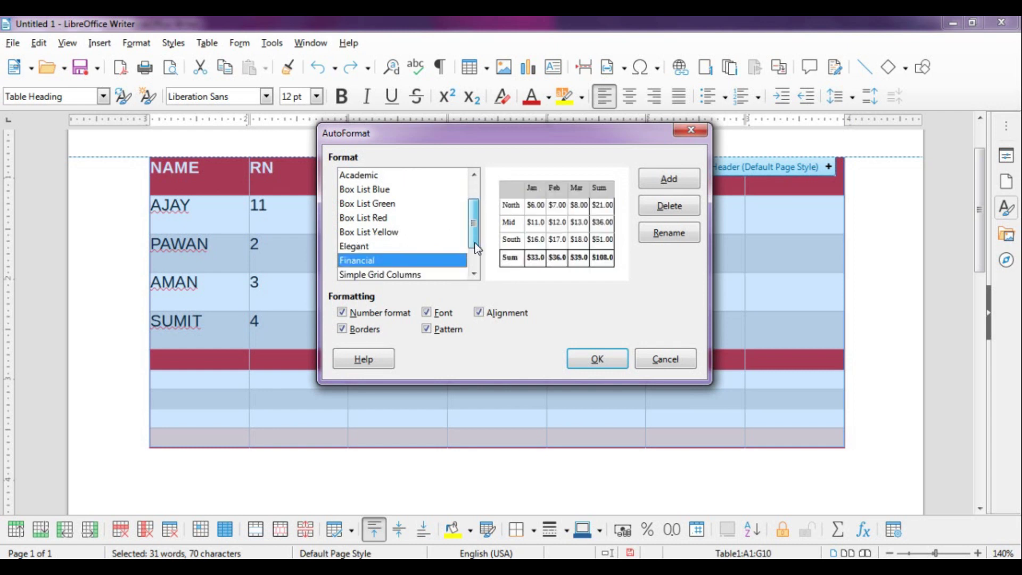
{"action": "left_click", "coordinate": [379, 262]}
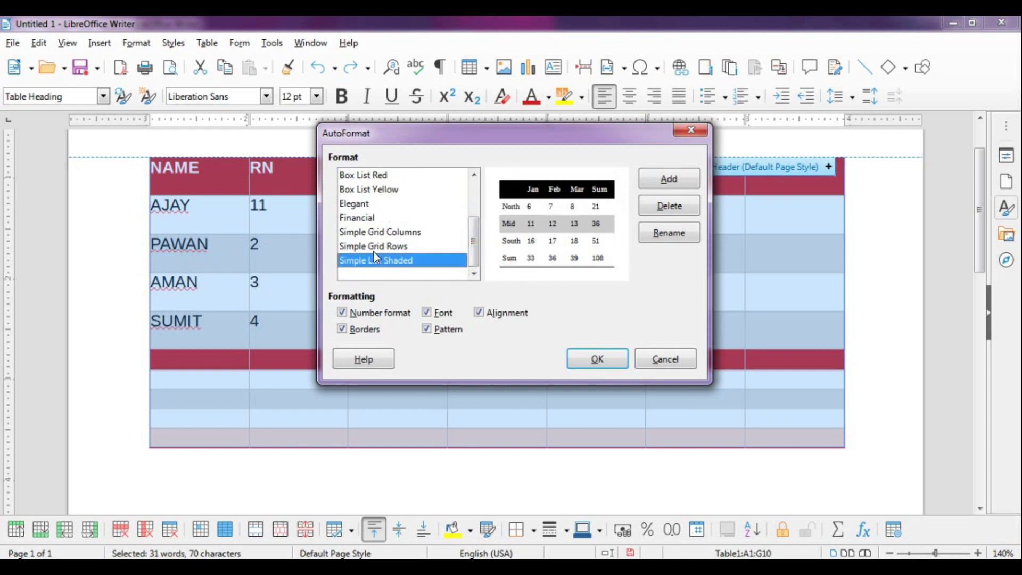
{"action": "left_click", "coordinate": [374, 251]}
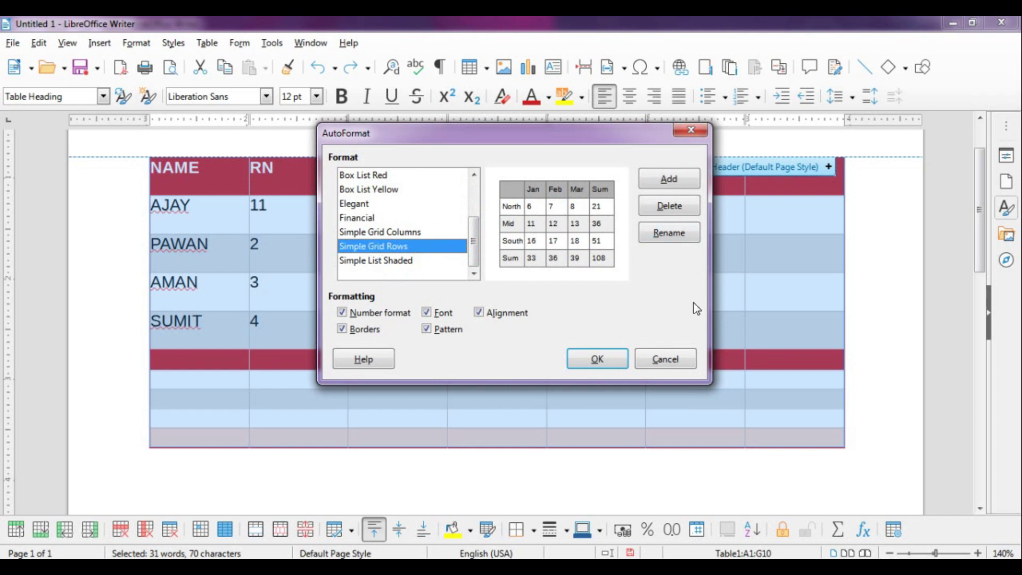
{"action": "left_click", "coordinate": [613, 357]}
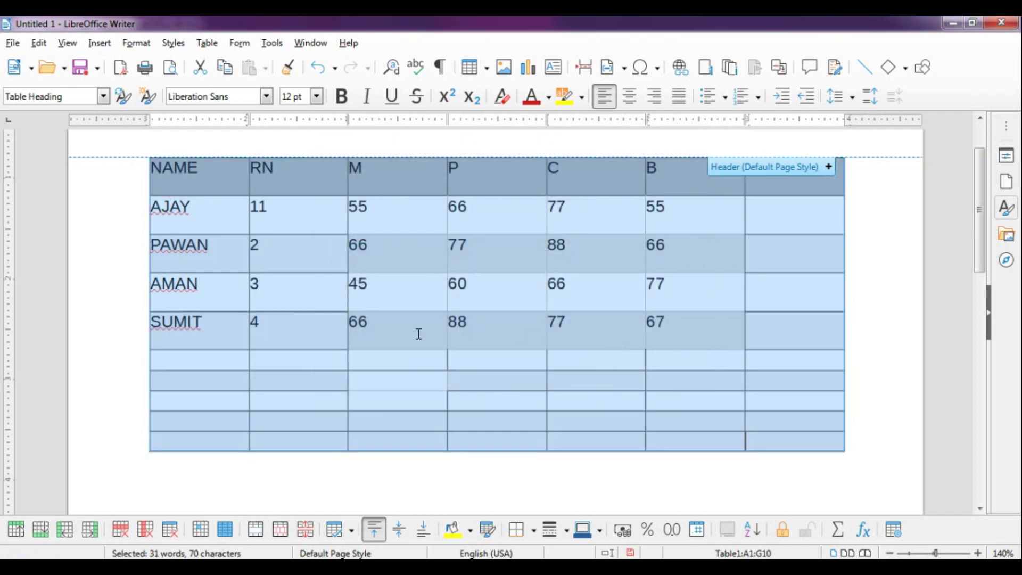
Select the B marks of all four students, cells F2:F5
{"action": "left_click", "coordinate": [314, 296]}
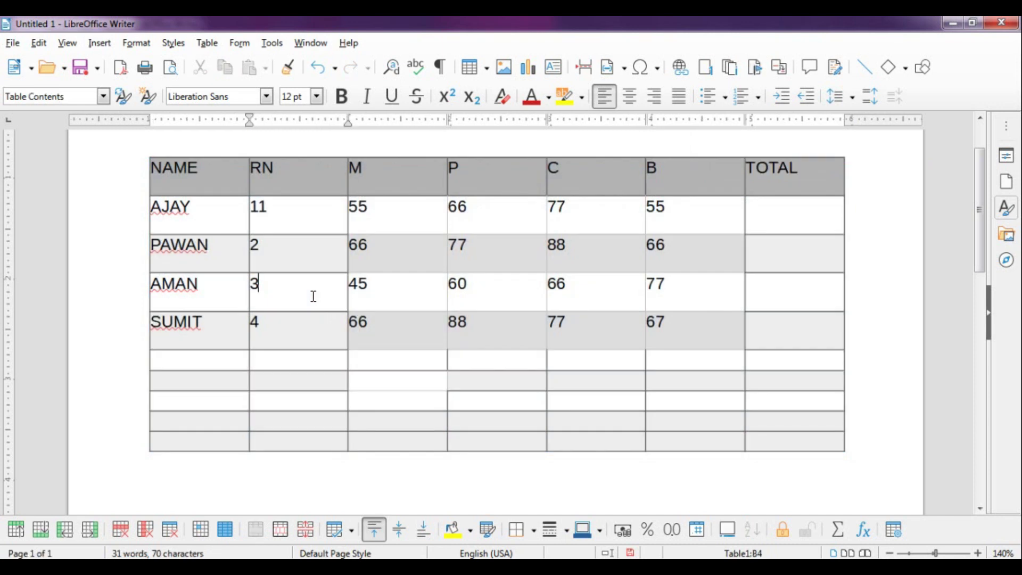
{"action": "left_click", "coordinate": [274, 206]}
{"action": "left_click", "coordinate": [211, 47]}
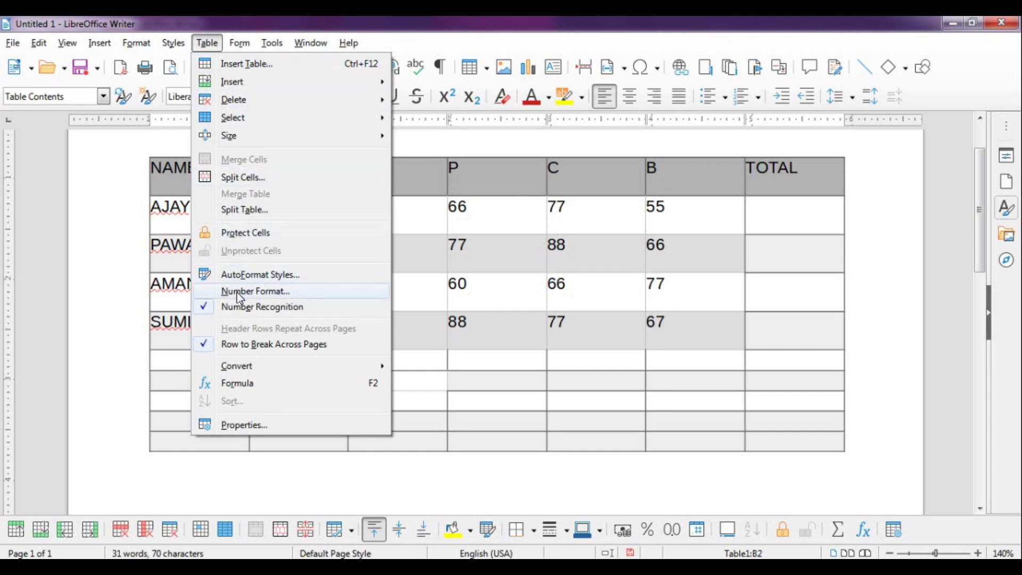
{"action": "left_click", "coordinate": [674, 229]}
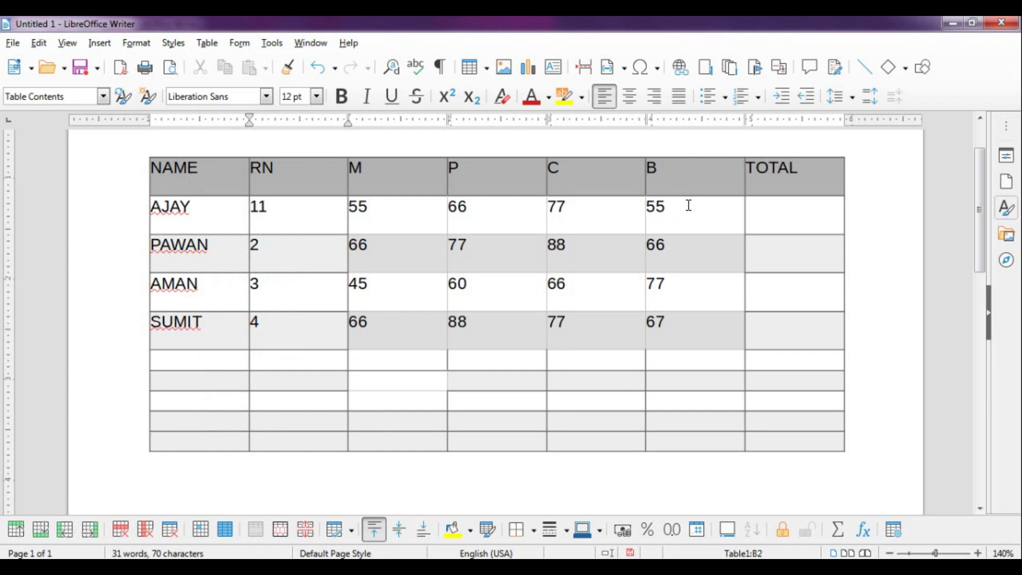
{"action": "left_click", "coordinate": [684, 205]}
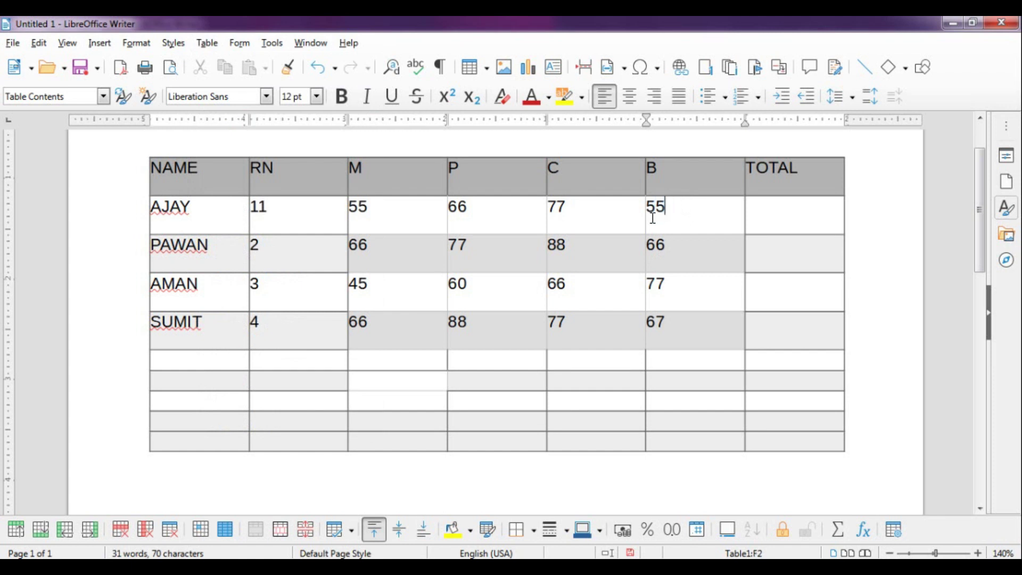
{"action": "left_click_drag", "start_coordinate": [648, 222], "coordinate": [655, 321]}
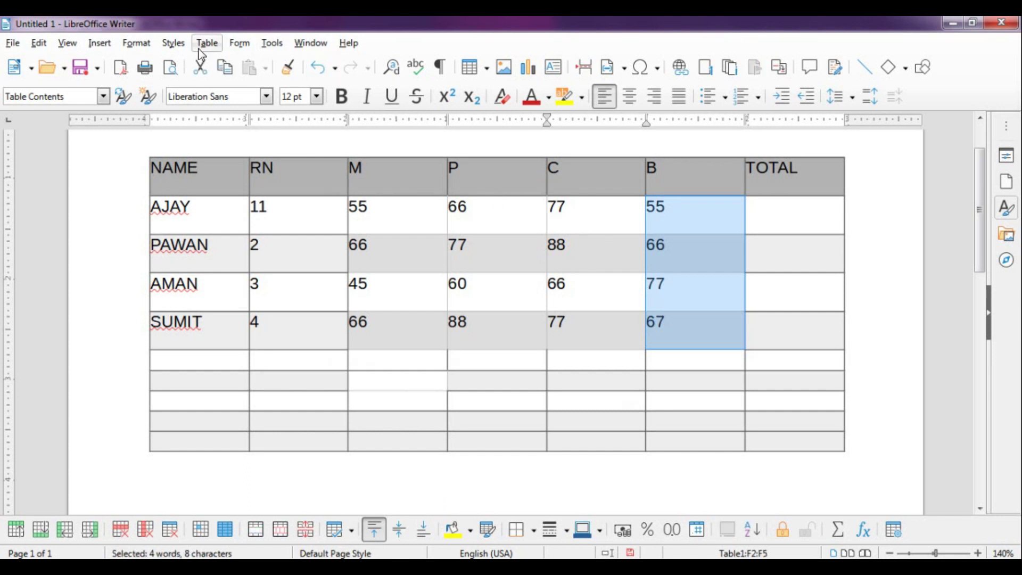
{"action": "left_click", "coordinate": [199, 49]}
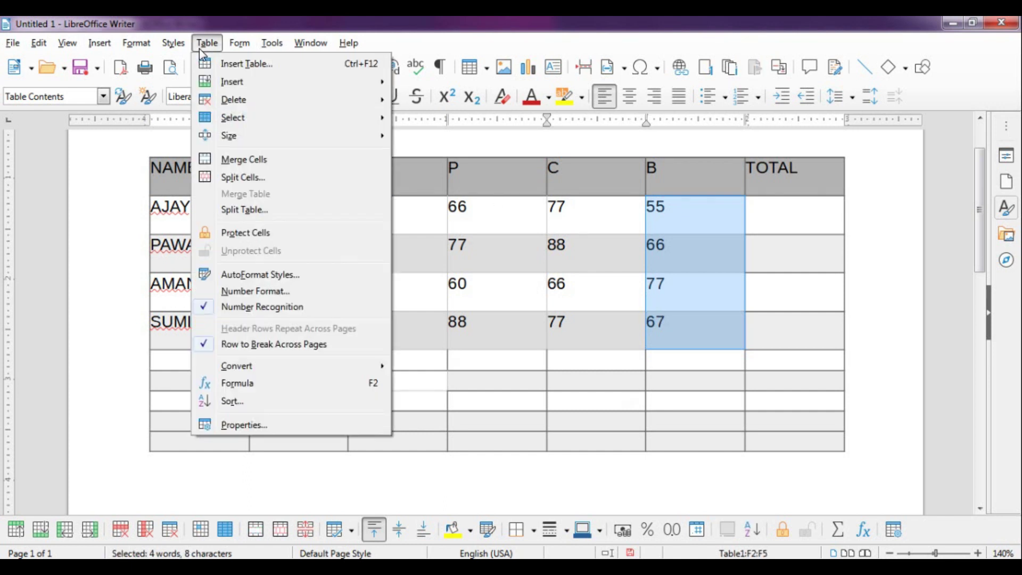
Open Number Format for the B marks and preview the Percent, Currency and Date categories
{"action": "left_click", "coordinate": [235, 291]}
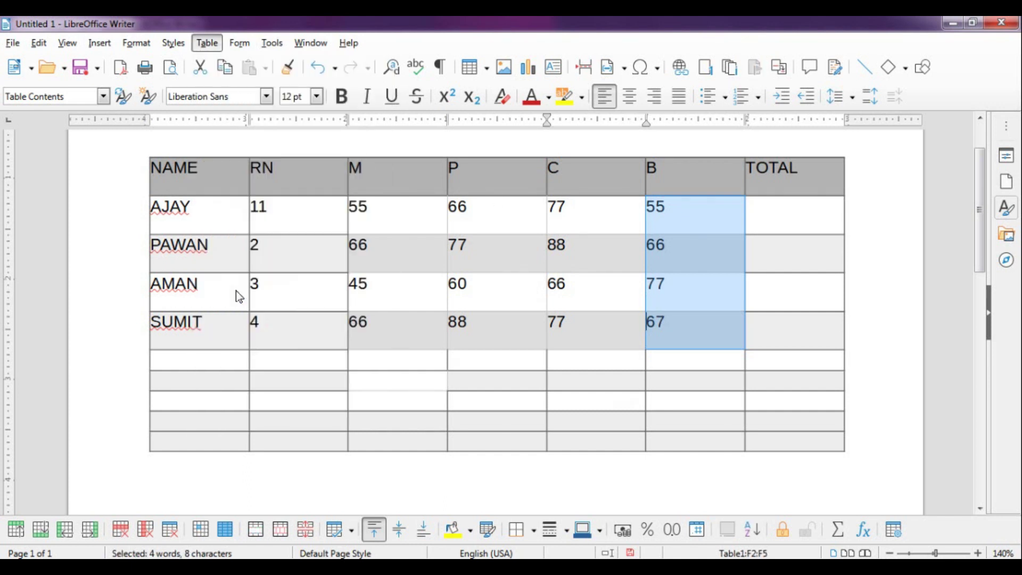
{"action": "left_click_drag", "start_coordinate": [489, 156], "coordinate": [338, 124]}
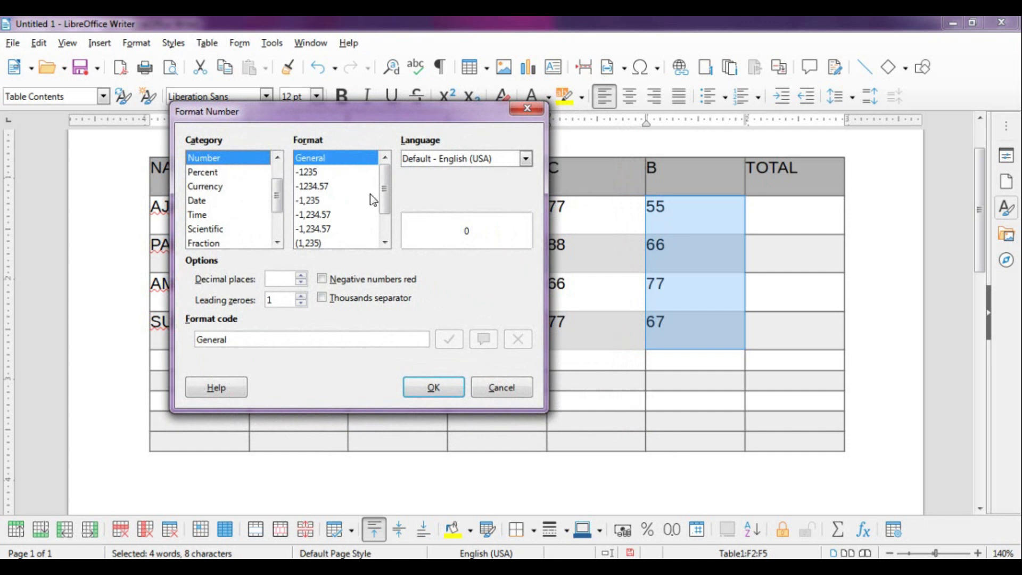
{"action": "left_click_drag", "start_coordinate": [386, 204], "coordinate": [392, 243]}
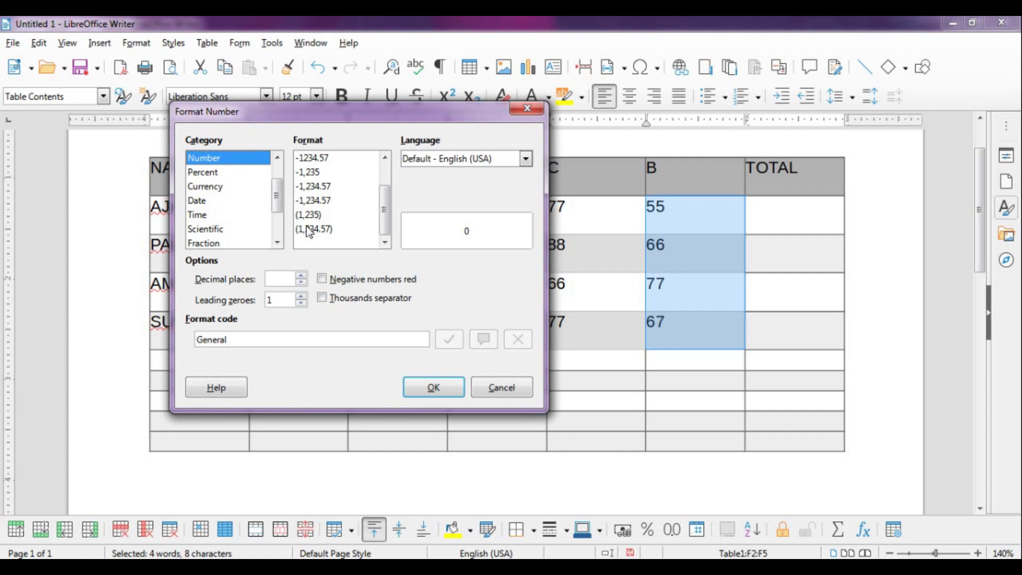
{"action": "left_click", "coordinate": [215, 173]}
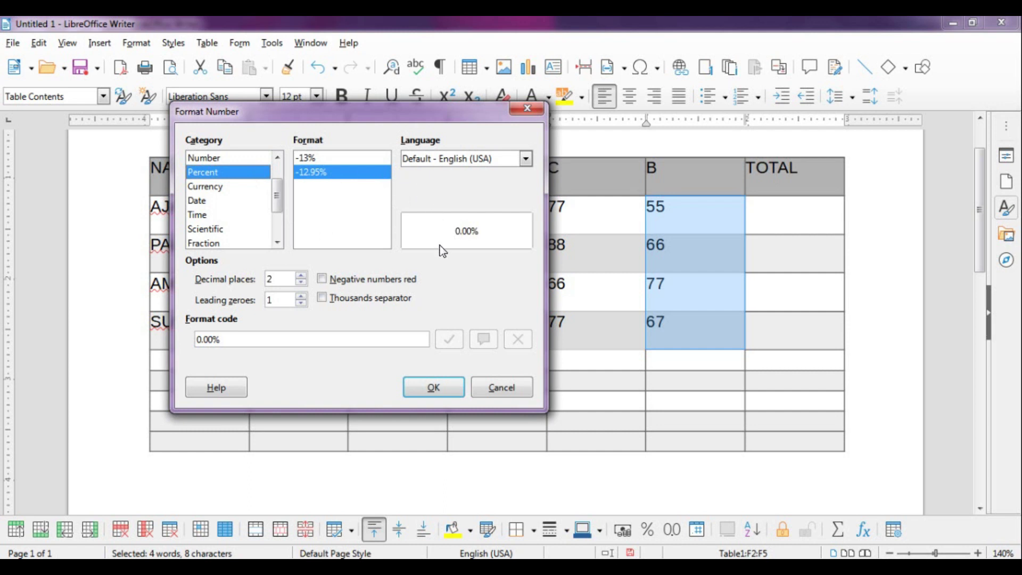
{"action": "left_click", "coordinate": [210, 191]}
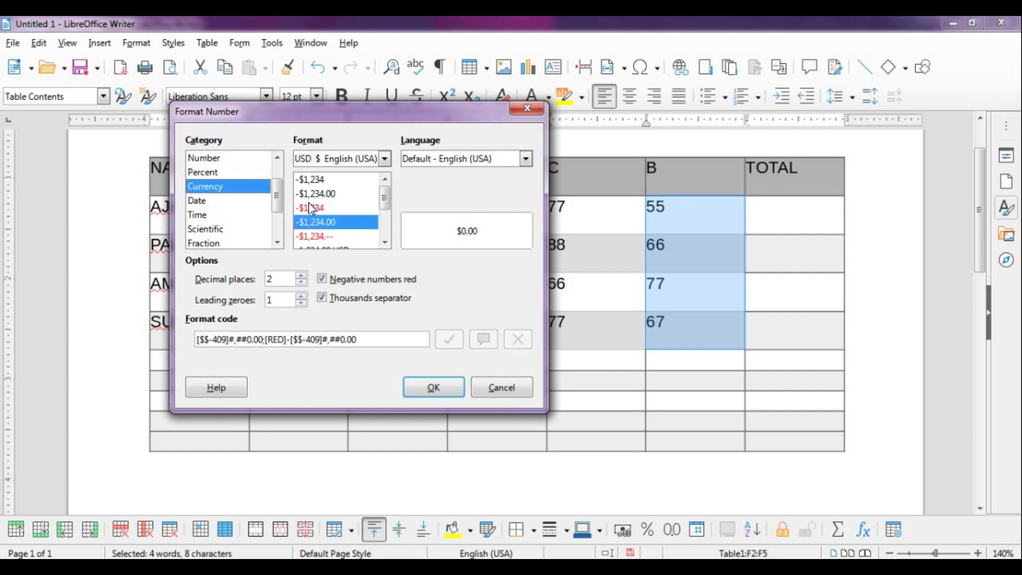
{"action": "left_click", "coordinate": [205, 205]}
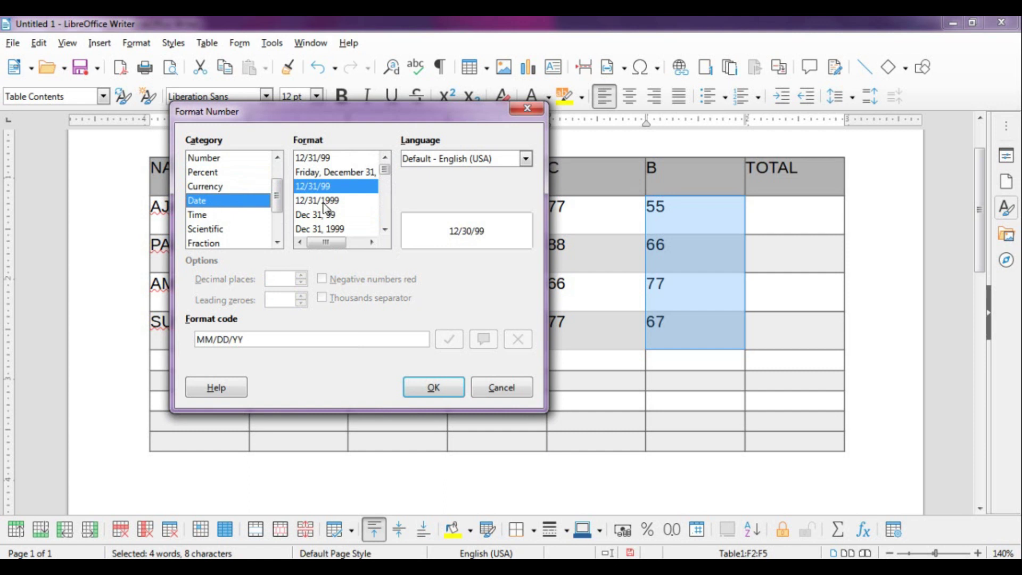
{"action": "left_click", "coordinate": [208, 158]}
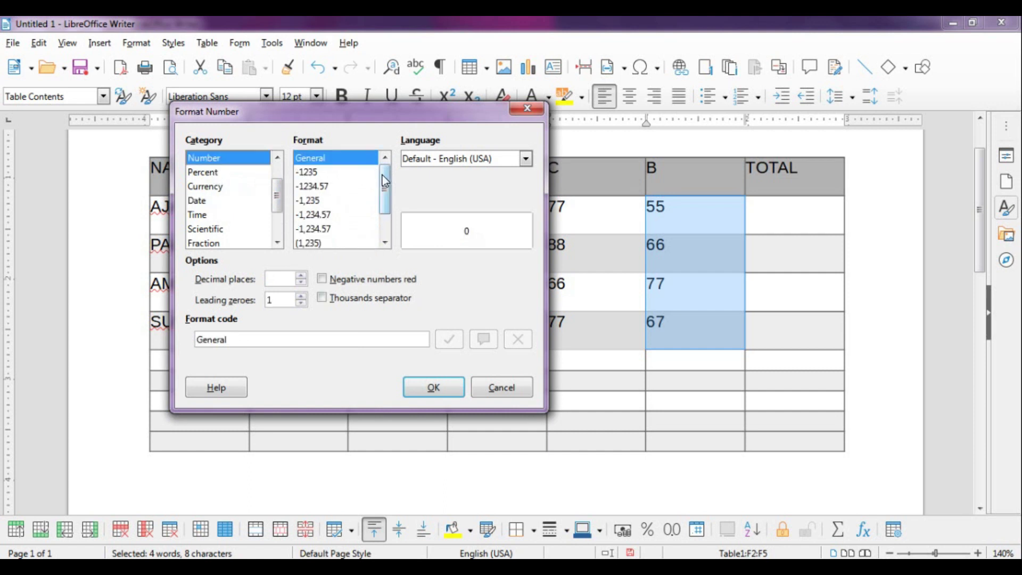
{"action": "left_click_drag", "start_coordinate": [388, 188], "coordinate": [391, 219]}
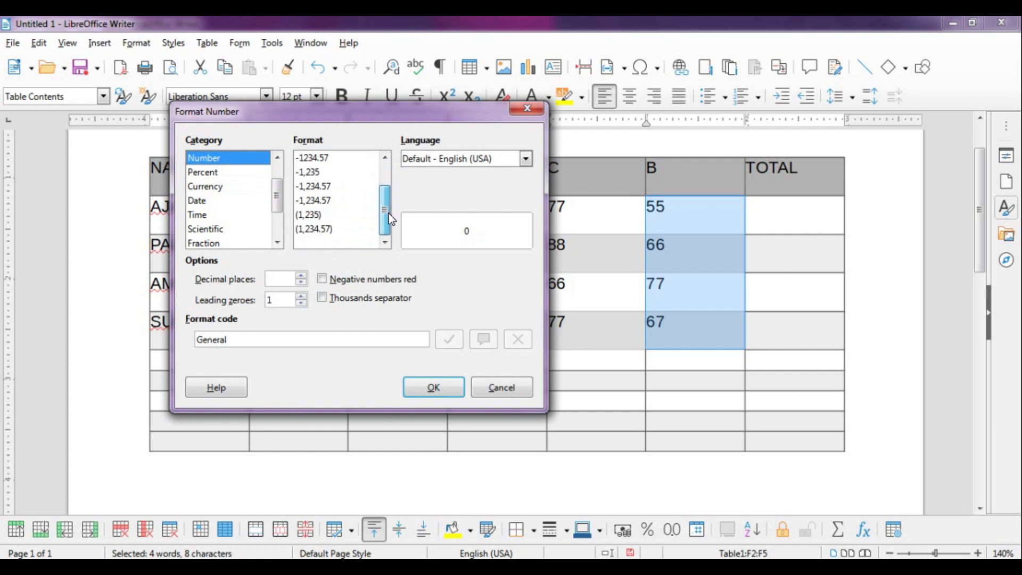
Give the B marks a thousands-separated Number format with 2 decimal places (#,##0.00_);(#,##0.00))
{"action": "left_click", "coordinate": [312, 216]}
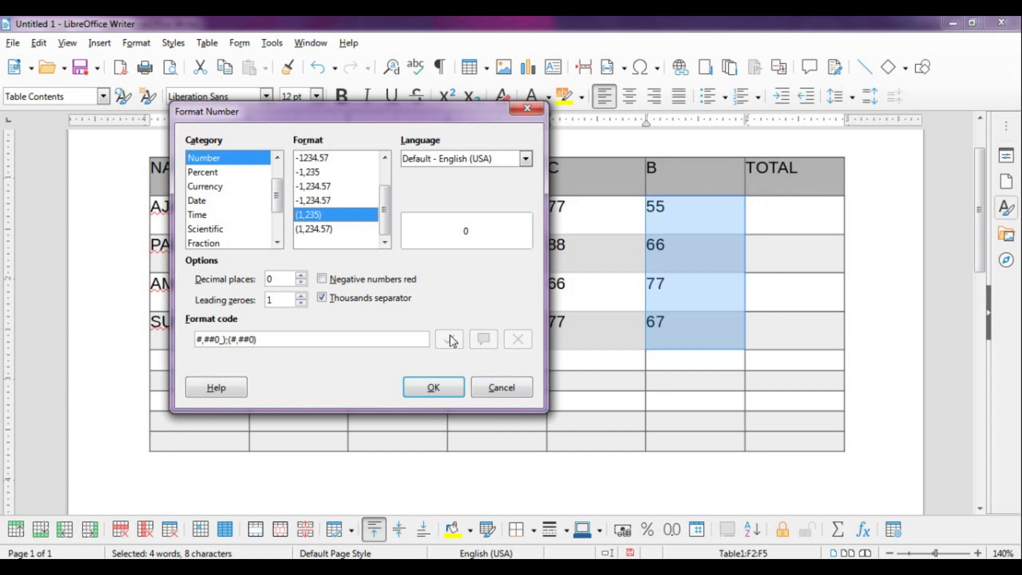
{"action": "left_click", "coordinate": [301, 277]}
{"action": "left_click", "coordinate": [302, 277]}
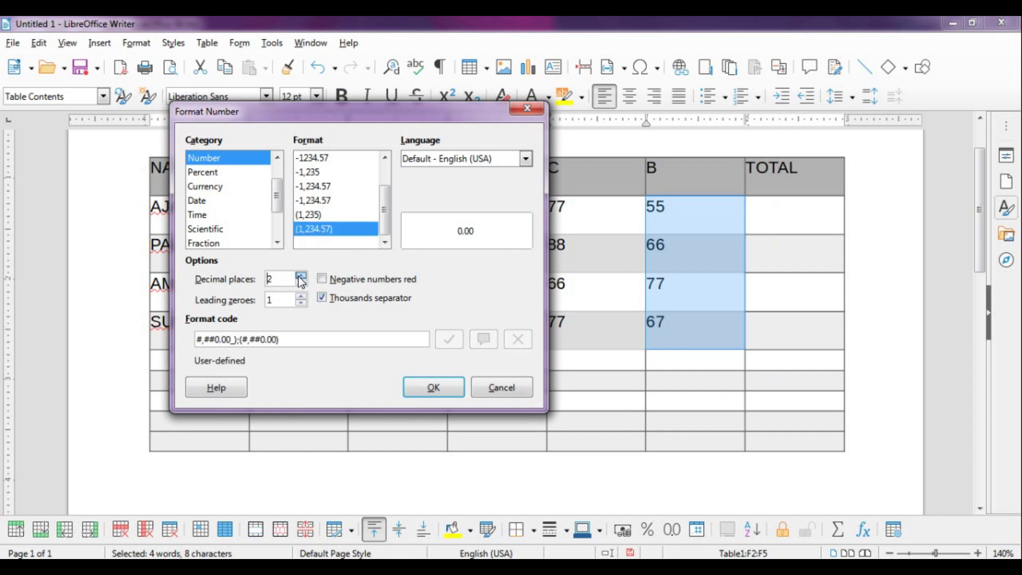
{"action": "left_click", "coordinate": [301, 277]}
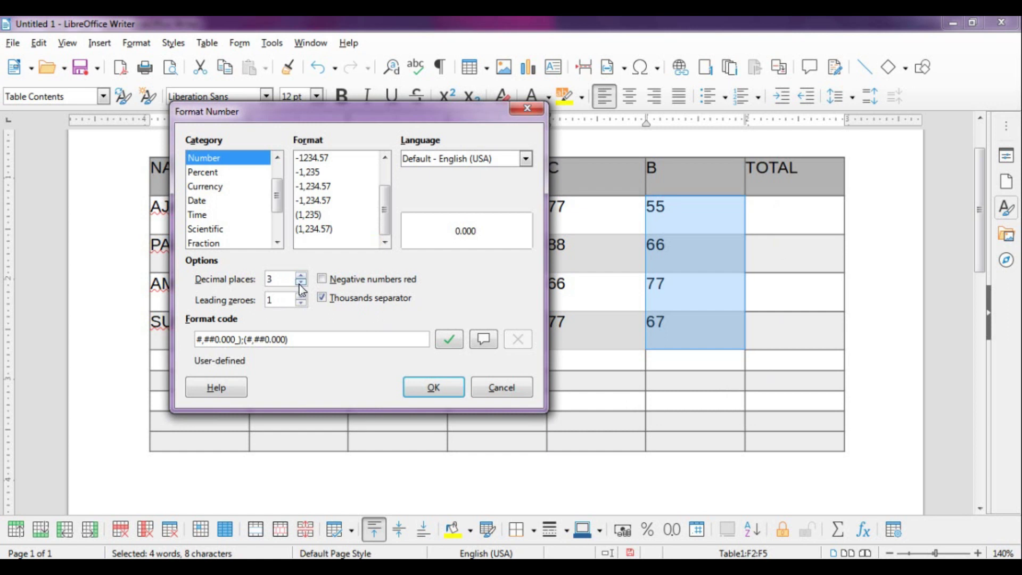
{"action": "left_click", "coordinate": [300, 285]}
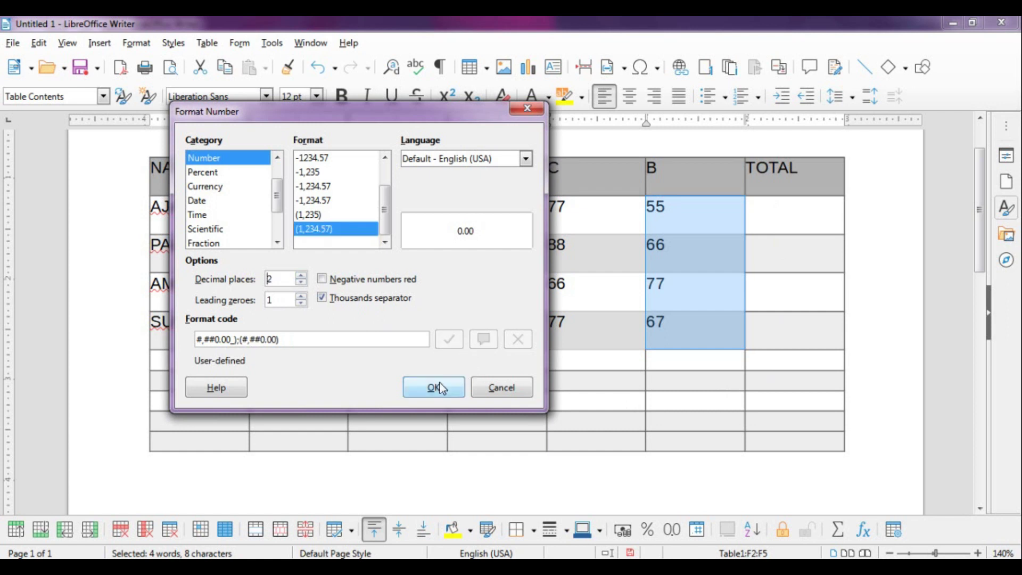
{"action": "left_click", "coordinate": [442, 389]}
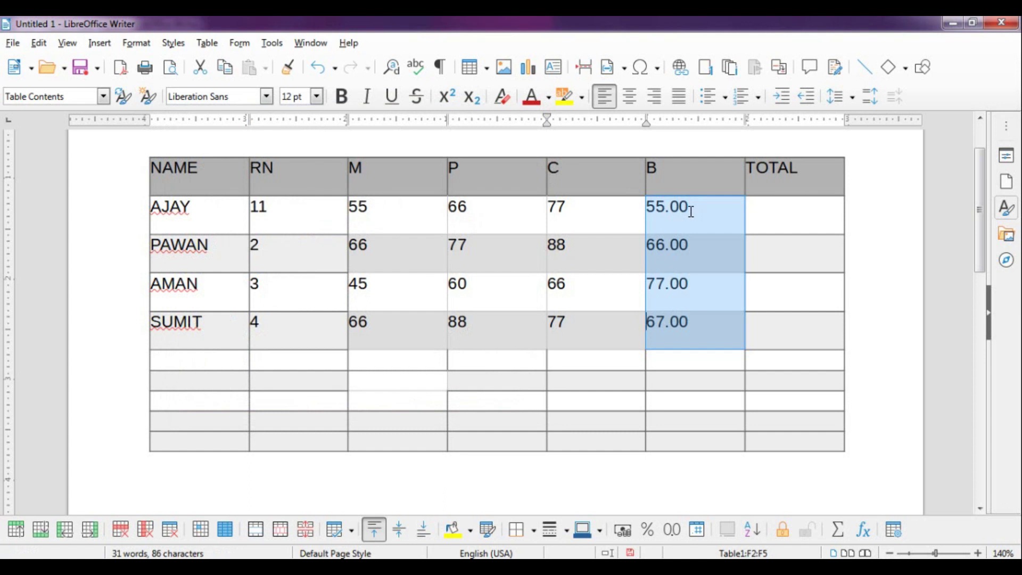
Reopen Number Format and preview the Percent, Currency and Date categories
{"action": "left_click", "coordinate": [203, 45]}
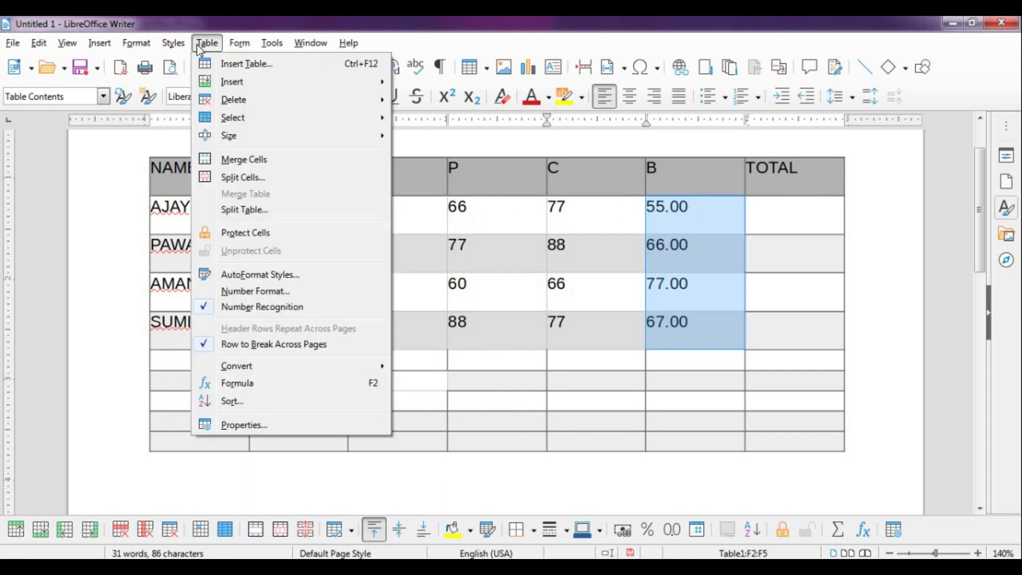
{"action": "left_click", "coordinate": [264, 292]}
{"action": "left_click", "coordinate": [355, 204]}
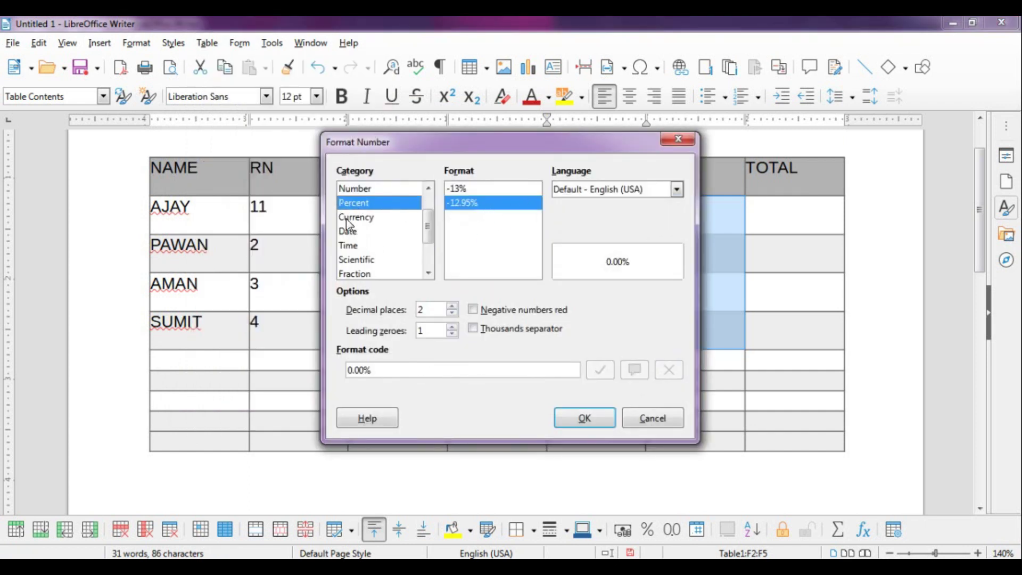
{"action": "left_click", "coordinate": [361, 218]}
{"action": "scroll", "coordinate": [535, 241], "scroll_direction": "down", "scroll_amount": 1}
{"action": "scroll", "coordinate": [536, 250], "scroll_direction": "down", "scroll_amount": 2}
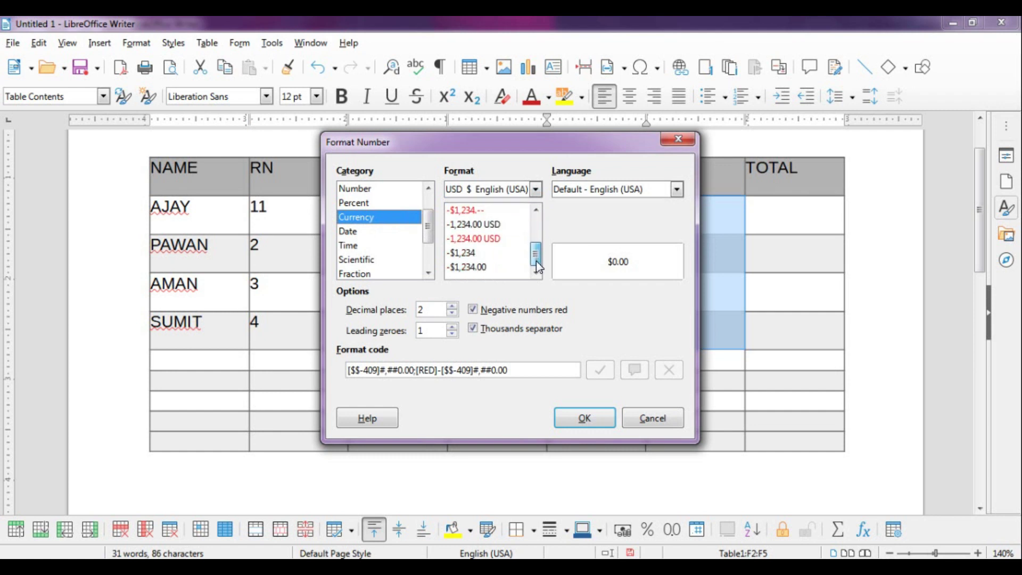
{"action": "left_click", "coordinate": [352, 238]}
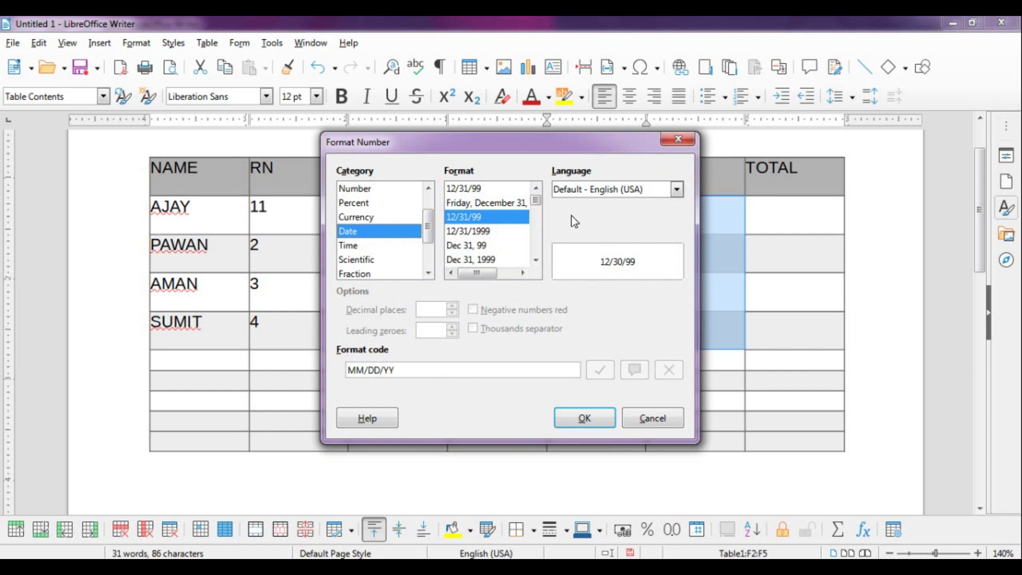
Keep English (USA), preview Time, Scientific and Fraction formats, then cancel without changes
{"action": "left_click", "coordinate": [676, 191]}
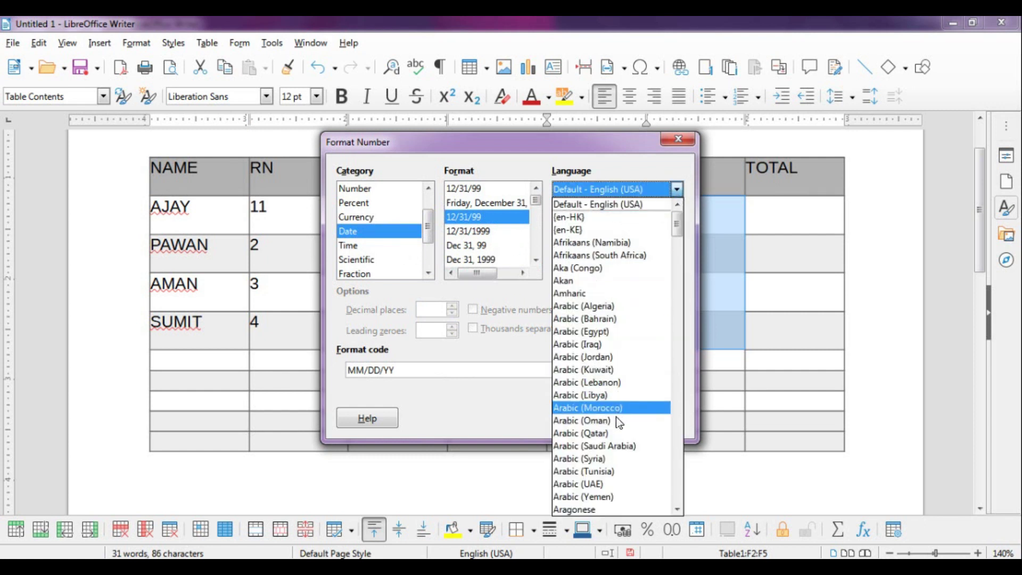
{"action": "left_click", "coordinate": [584, 159]}
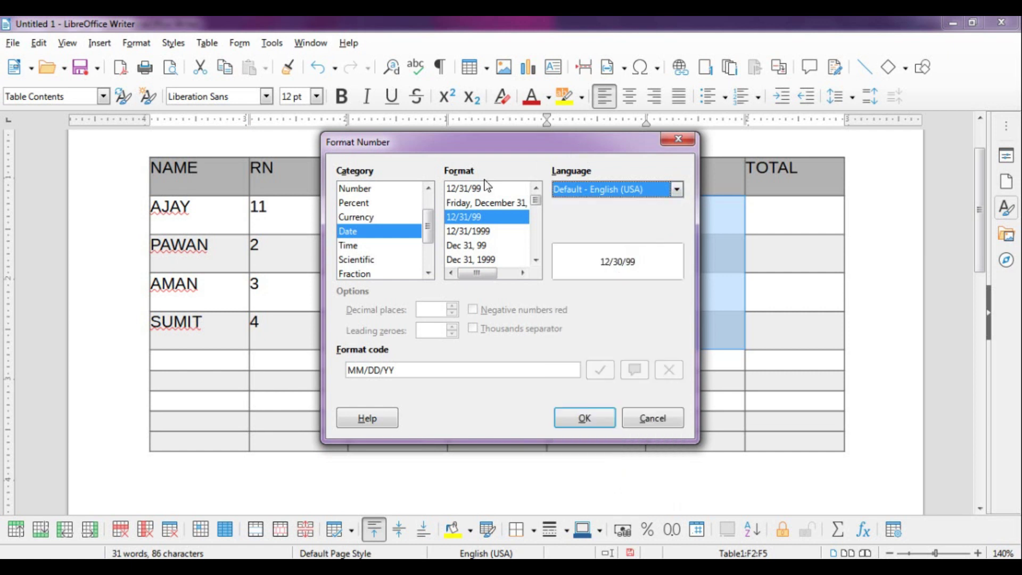
{"action": "left_click", "coordinate": [360, 247]}
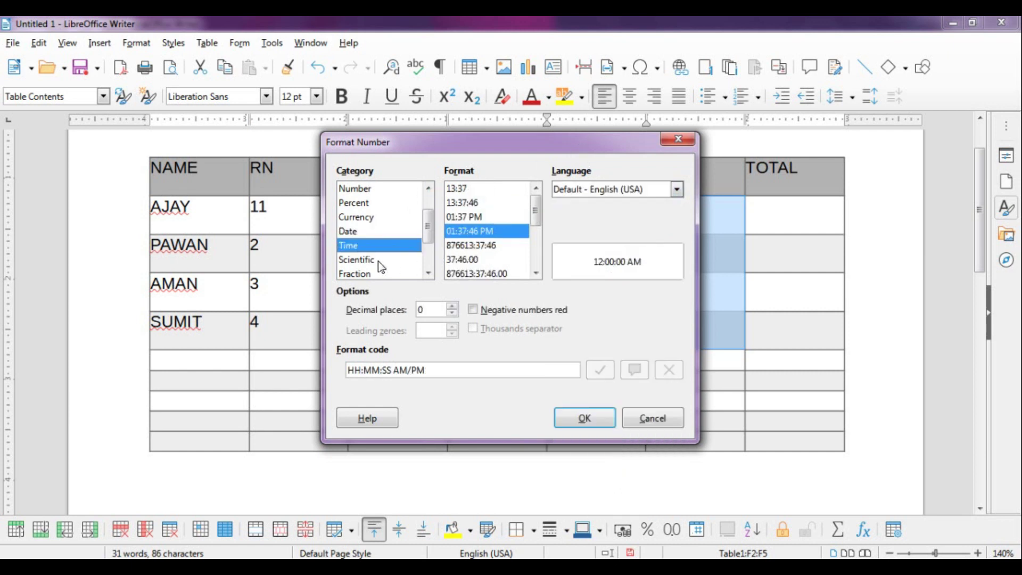
{"action": "left_click", "coordinate": [377, 261]}
{"action": "left_click_drag", "start_coordinate": [429, 239], "coordinate": [430, 262]}
{"action": "left_click", "coordinate": [371, 234]}
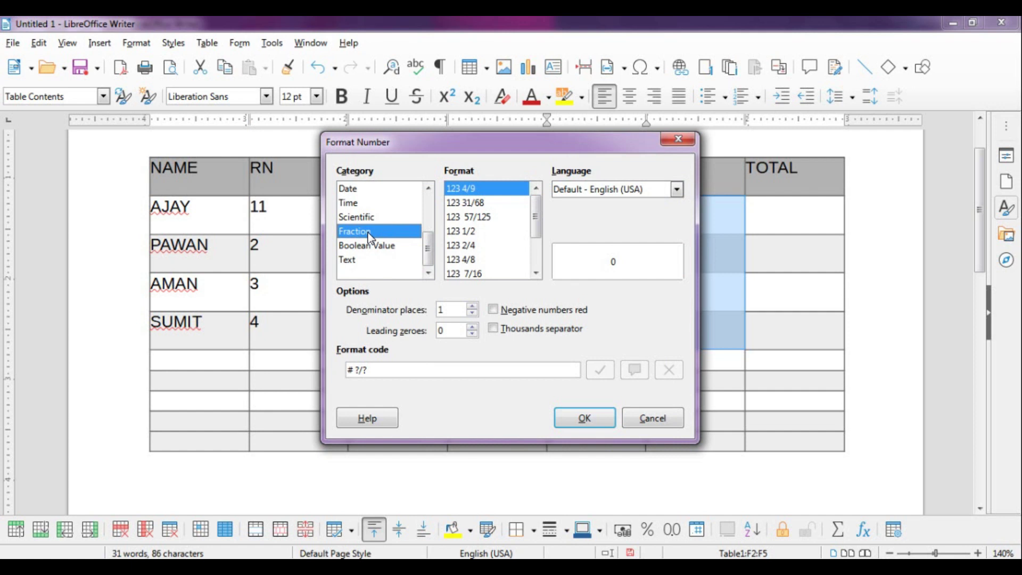
{"action": "left_click", "coordinate": [665, 418]}
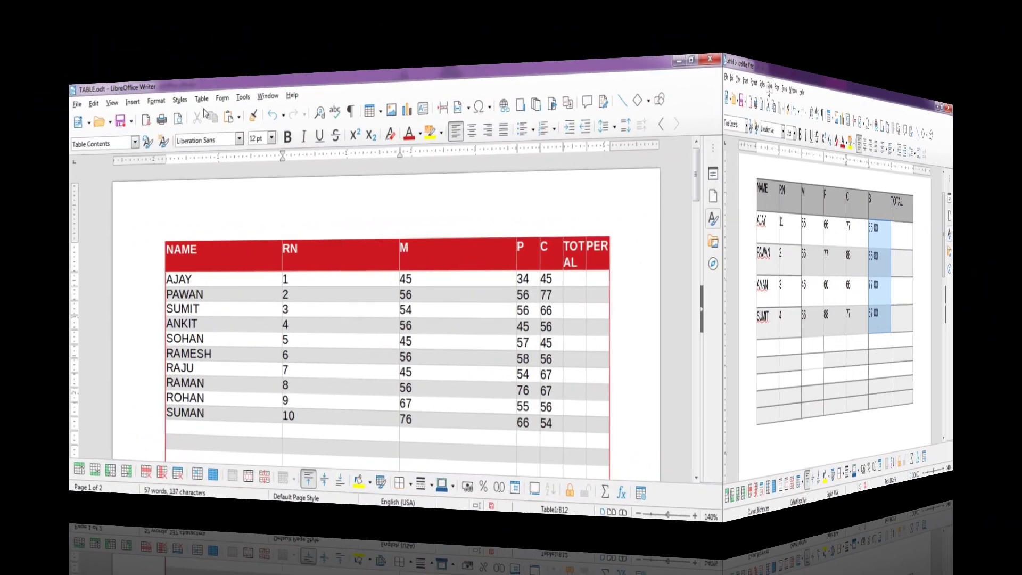
{"action": "left_click", "coordinate": [207, 43]}
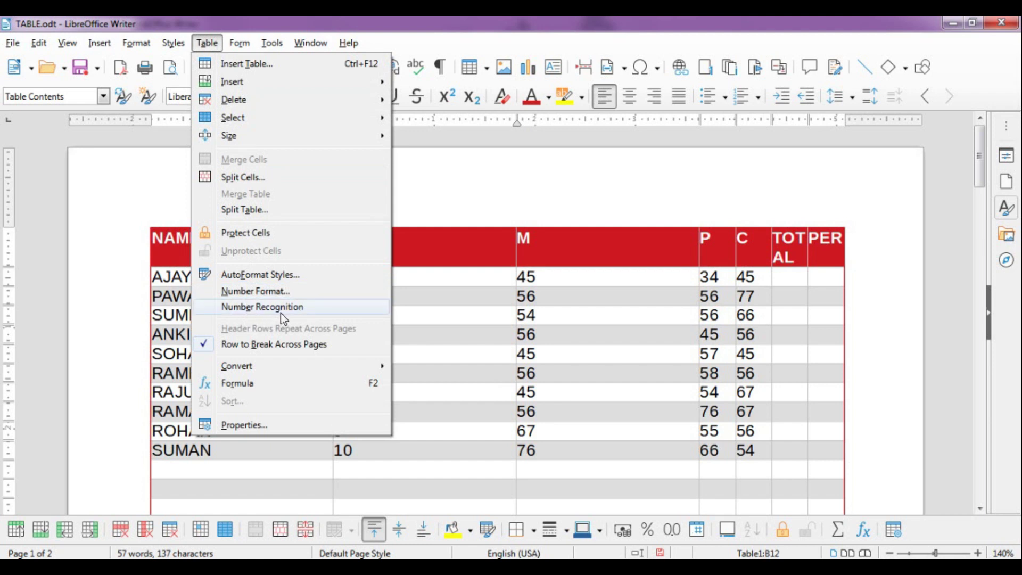
Select the RN values 1 through 10 in the marks table and bring up the menu leading to Options
{"action": "left_click", "coordinate": [445, 321]}
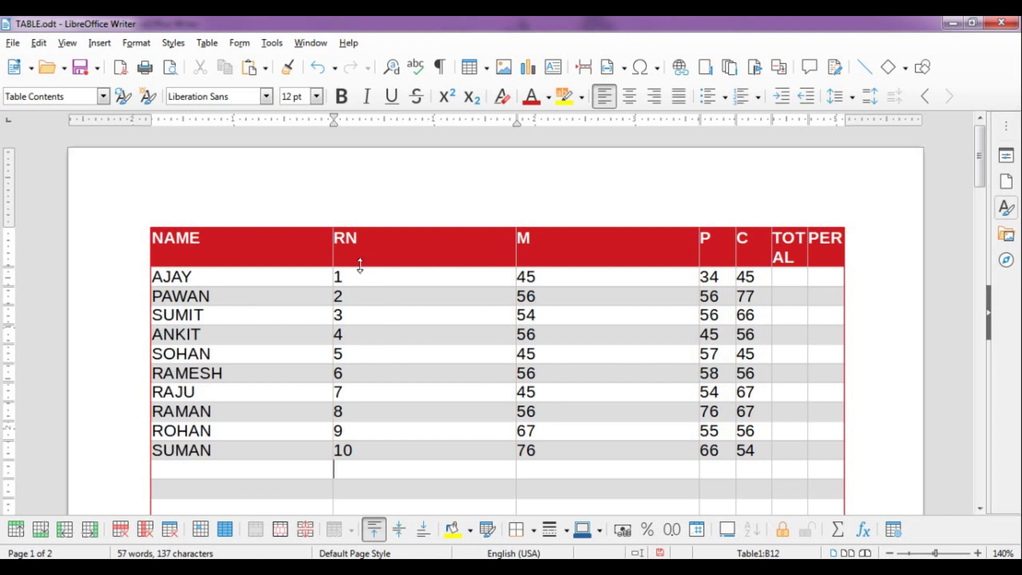
{"action": "left_click_drag", "start_coordinate": [361, 279], "coordinate": [367, 442]}
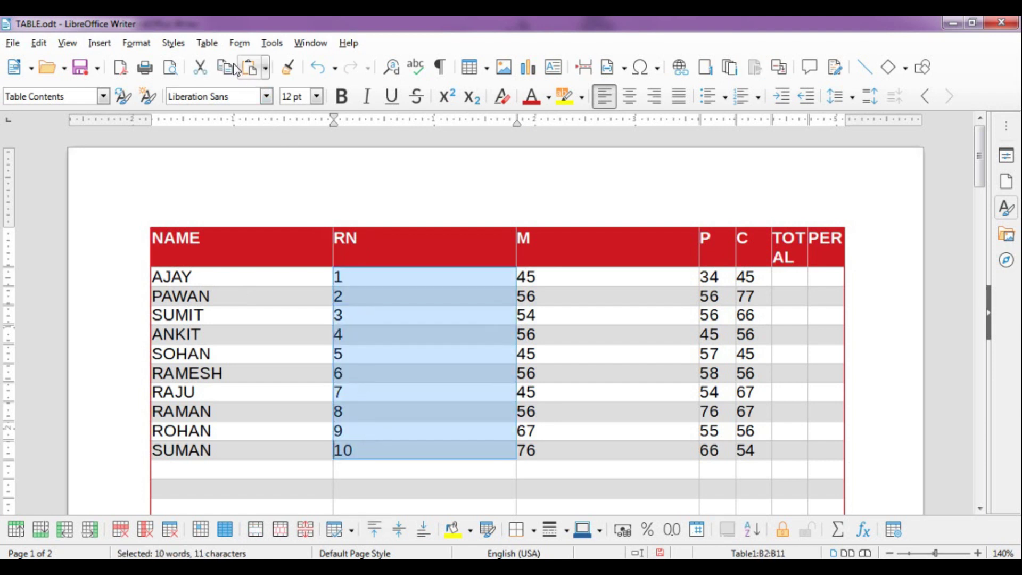
{"action": "left_click", "coordinate": [208, 43]}
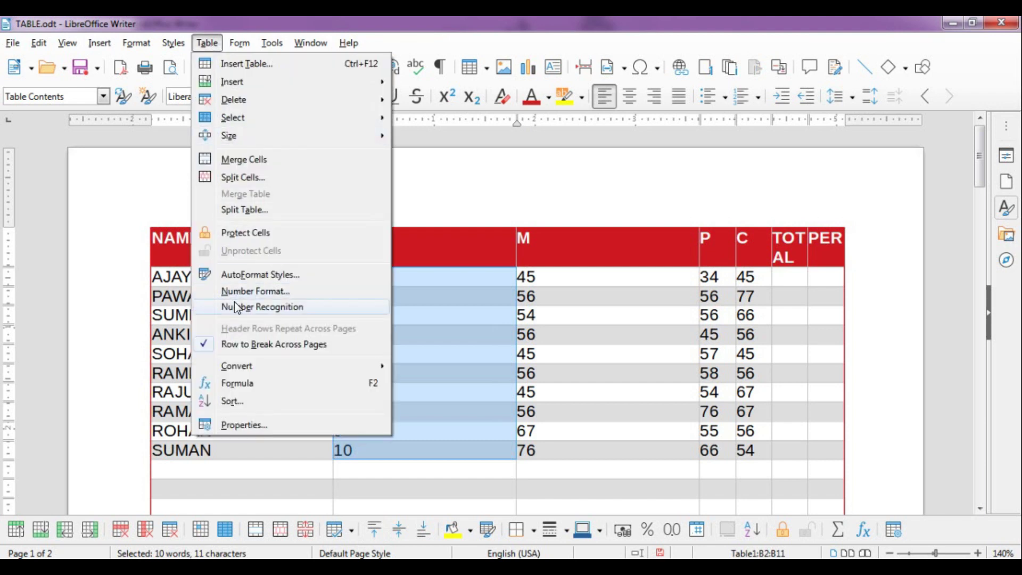
{"action": "mouse_move", "coordinate": [273, 50]}
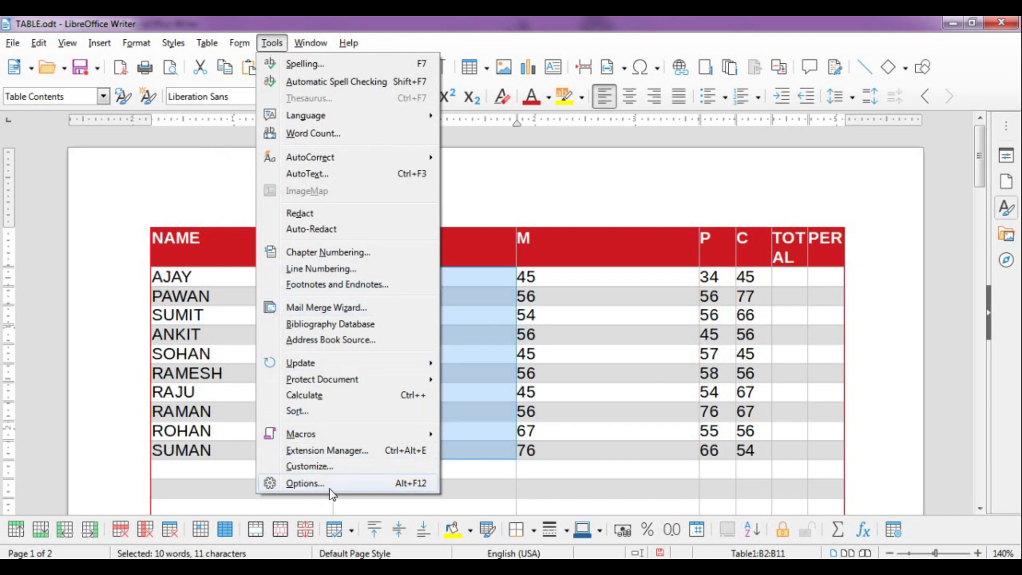
In Options > LibreOffice Writer > Table, enable Number recognition, Number format recognition and Alignment, then apply
{"action": "left_click", "coordinate": [385, 487]}
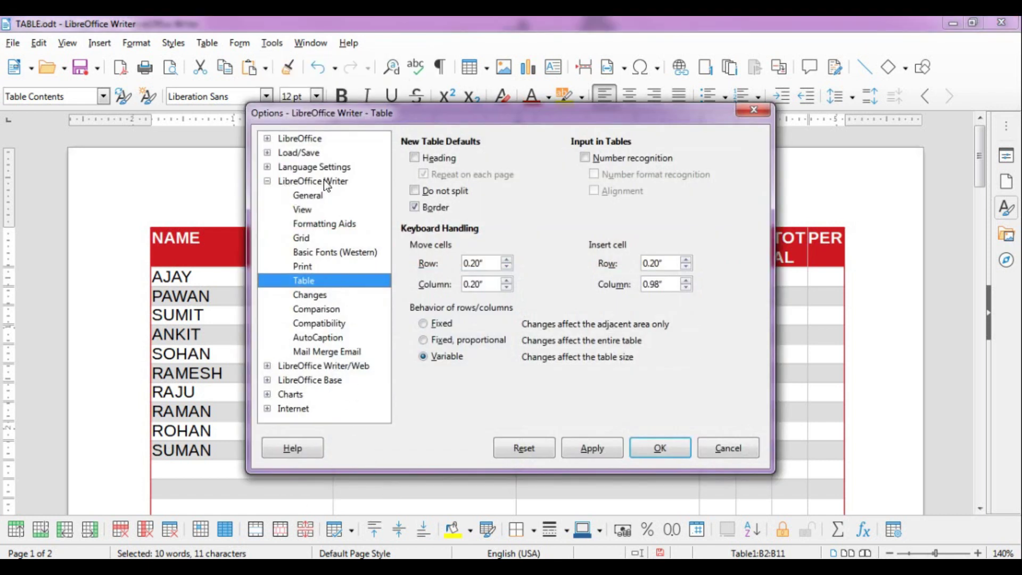
{"action": "left_click", "coordinate": [268, 181]}
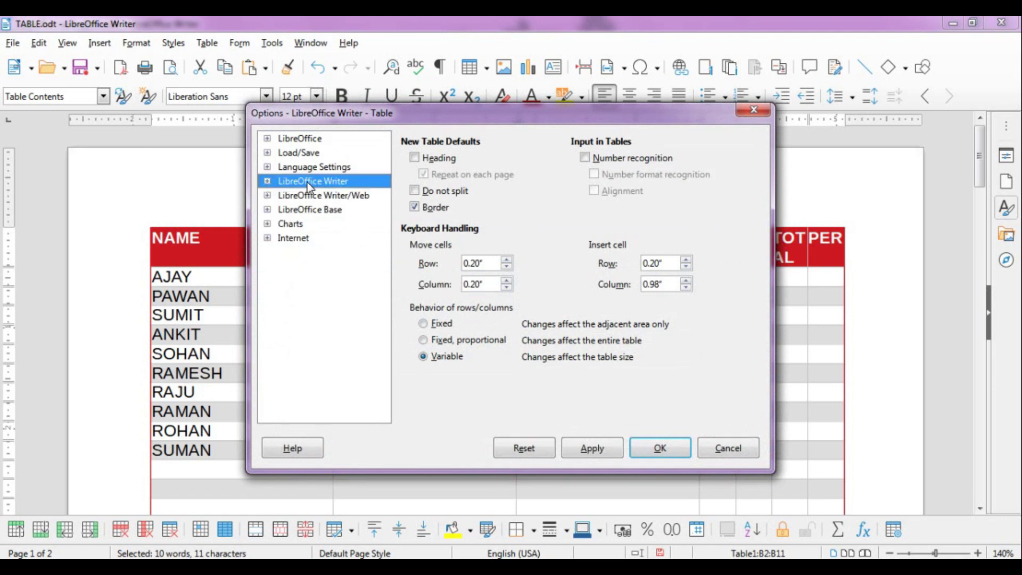
{"action": "left_click", "coordinate": [268, 182]}
{"action": "left_click", "coordinate": [307, 282]}
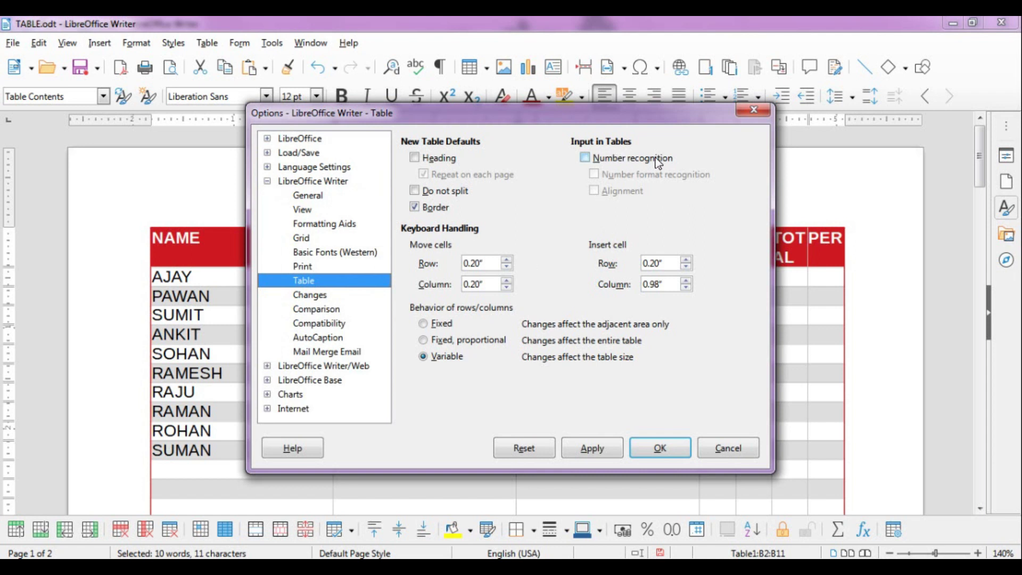
{"action": "left_click", "coordinate": [586, 158]}
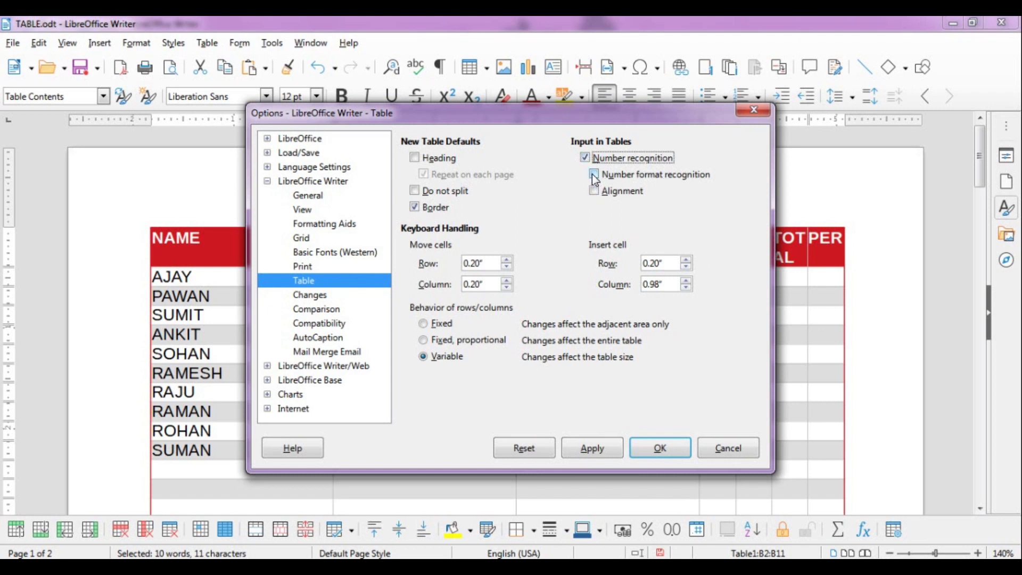
{"action": "left_click", "coordinate": [595, 176]}
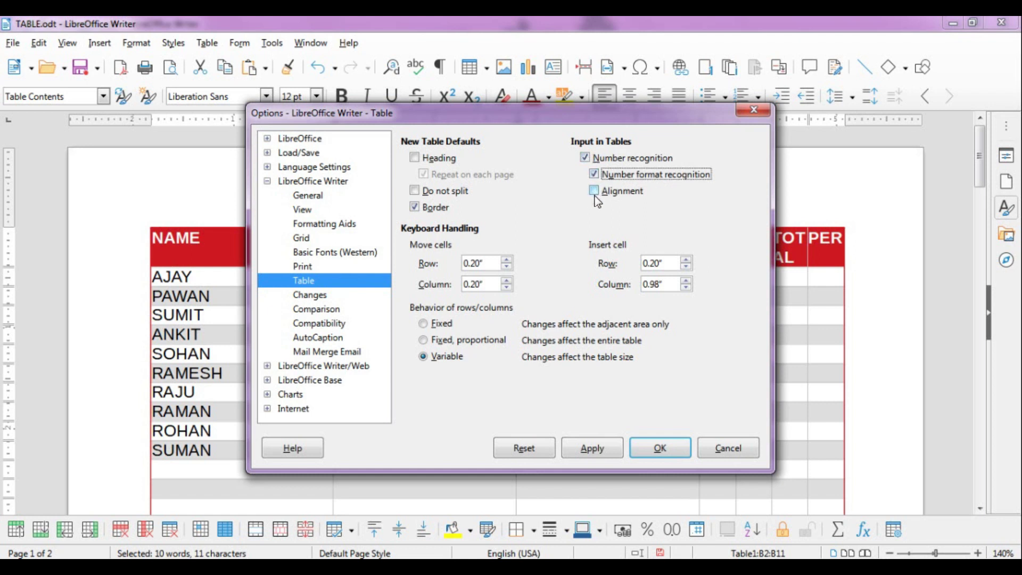
{"action": "left_click", "coordinate": [595, 191]}
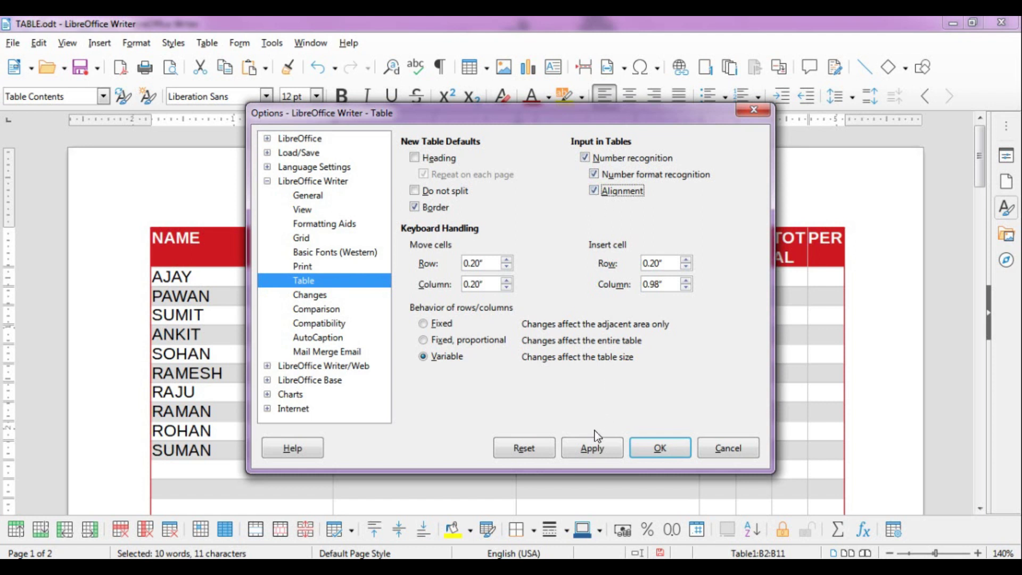
{"action": "left_click", "coordinate": [594, 450]}
{"action": "left_click", "coordinate": [671, 447]}
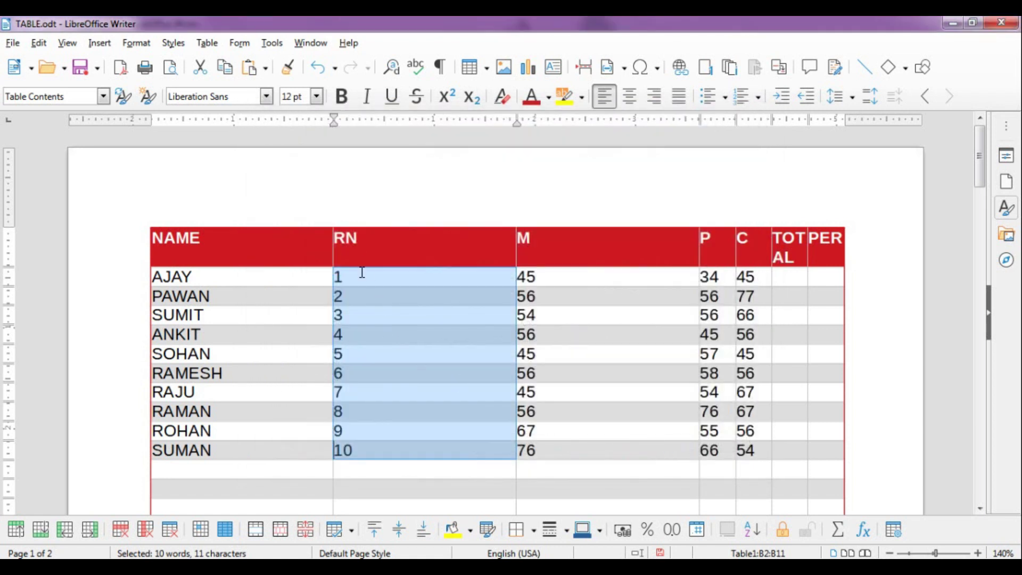
Clear the RN column and test entries 'DEORIA' and '343' in the RN cells
{"action": "key", "text": "Delete"}
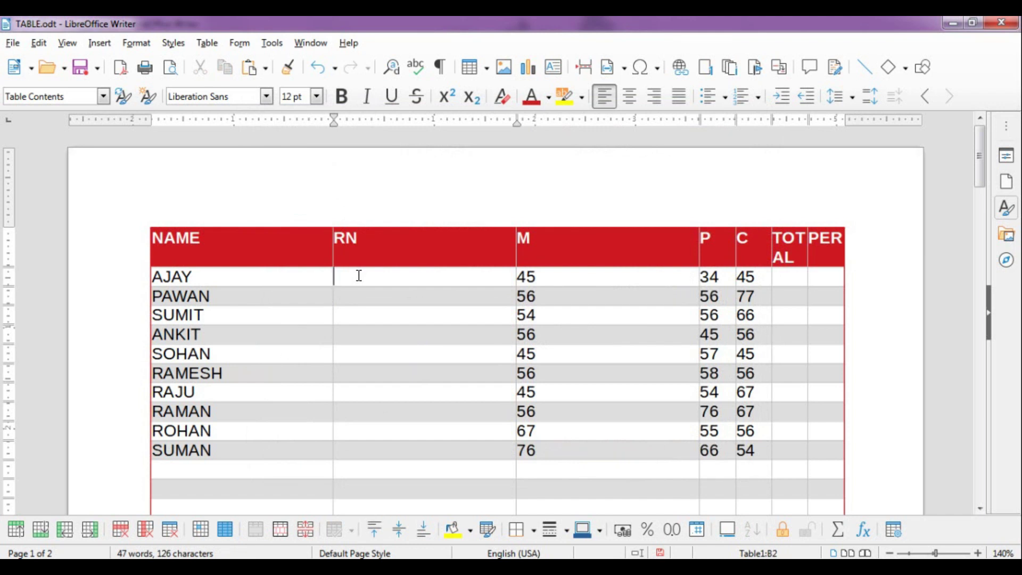
{"action": "type", "text": "DEORIA"}
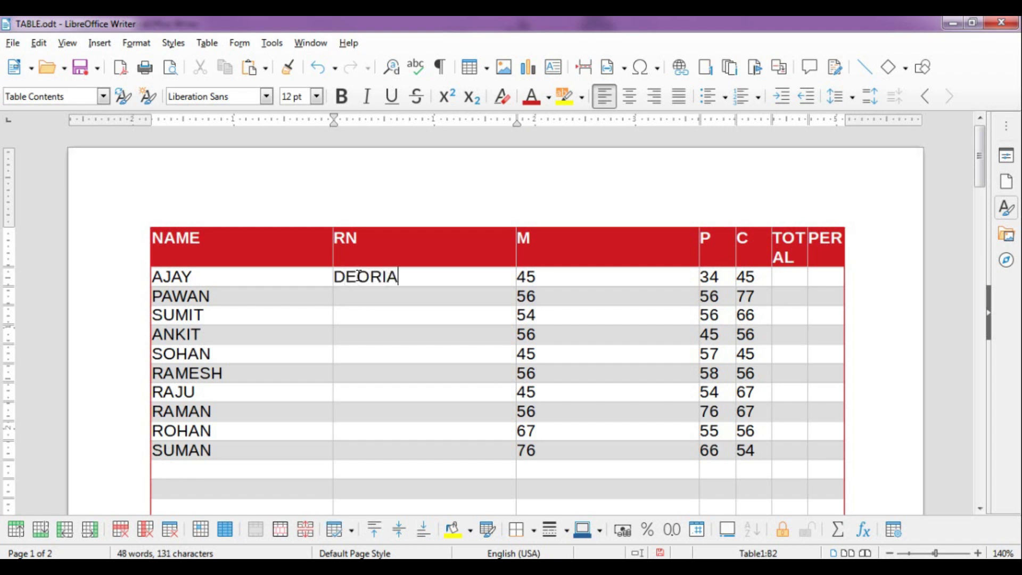
{"action": "key", "text": "Down"}
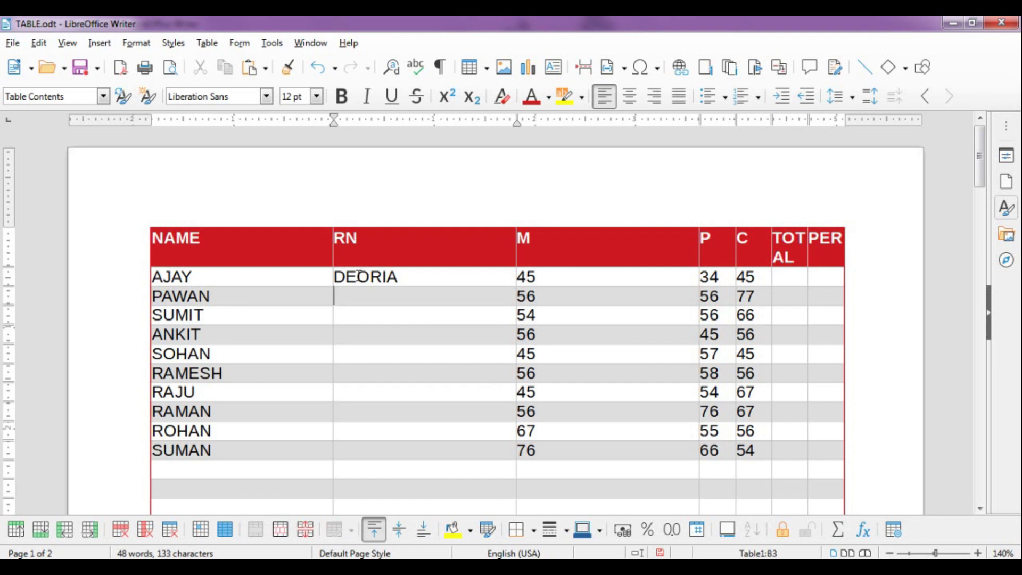
{"action": "type", "text": "343"}
{"action": "key", "text": "Down"}
Review the table showing nine students, AJAY to SUMAN, with roll numbers 1–9
{"action": "left_click", "coordinate": [207, 42]}
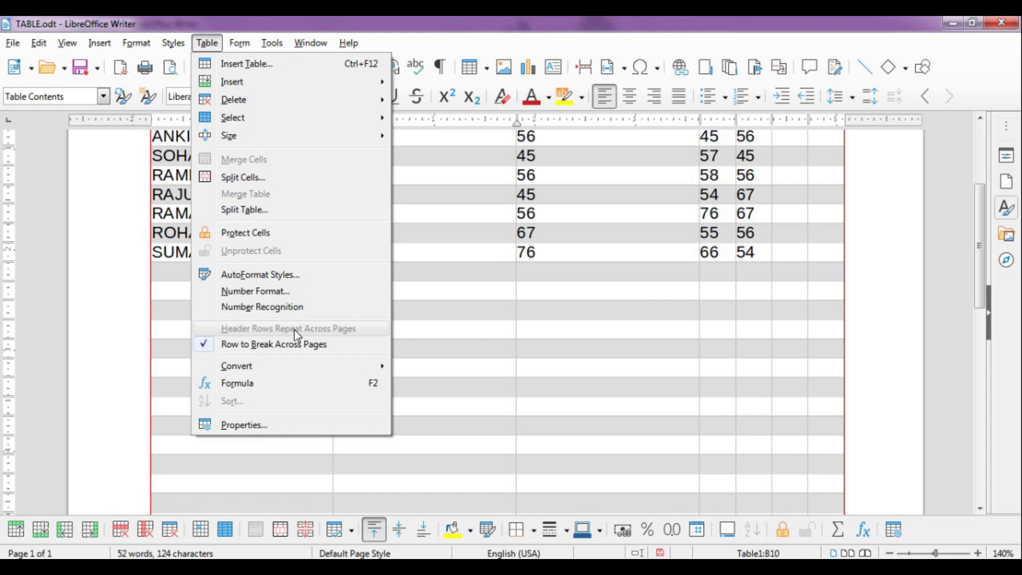
{"action": "left_click", "coordinate": [444, 283]}
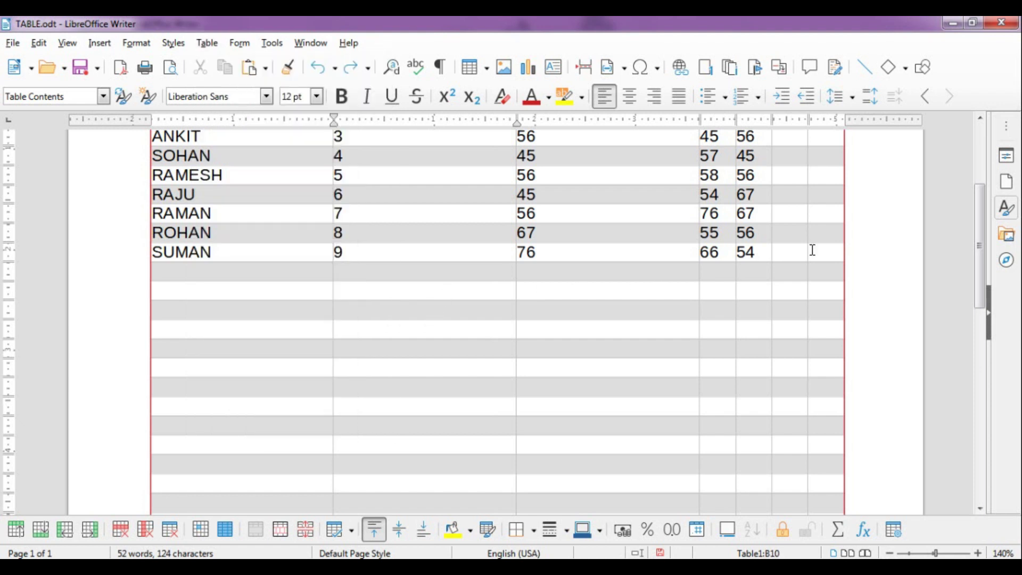
{"action": "left_click_drag", "start_coordinate": [982, 219], "coordinate": [975, 162]}
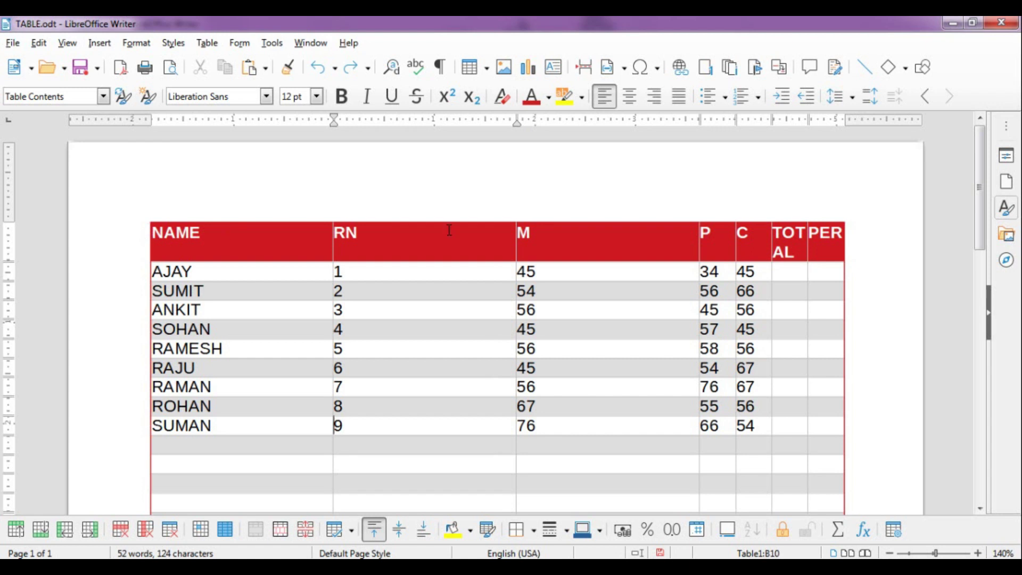
{"action": "left_click_drag", "start_coordinate": [982, 235], "coordinate": [1004, 477]}
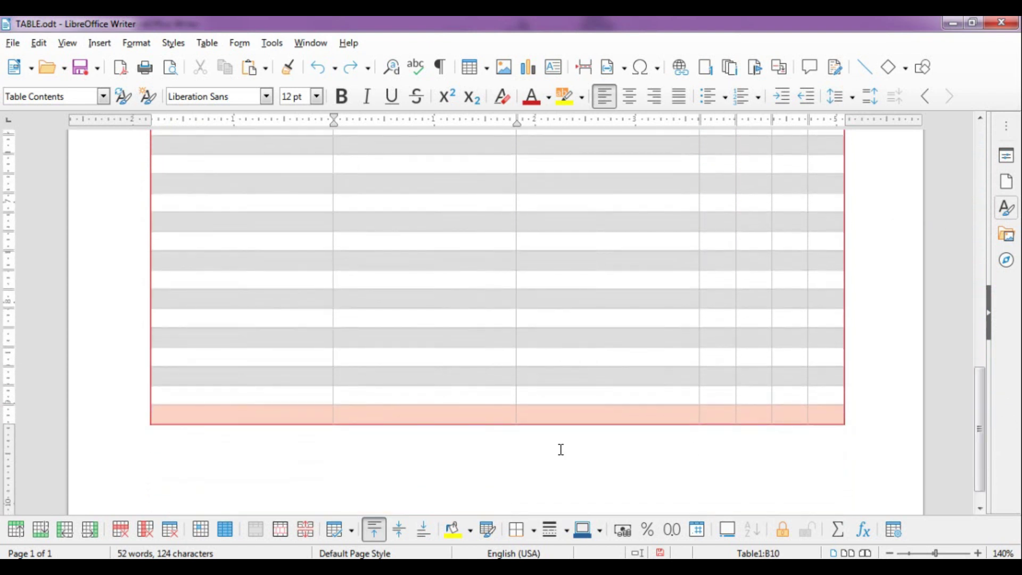
Tab past the last table cell to append empty rows until the table runs onto page 2
{"action": "left_click", "coordinate": [268, 413]}
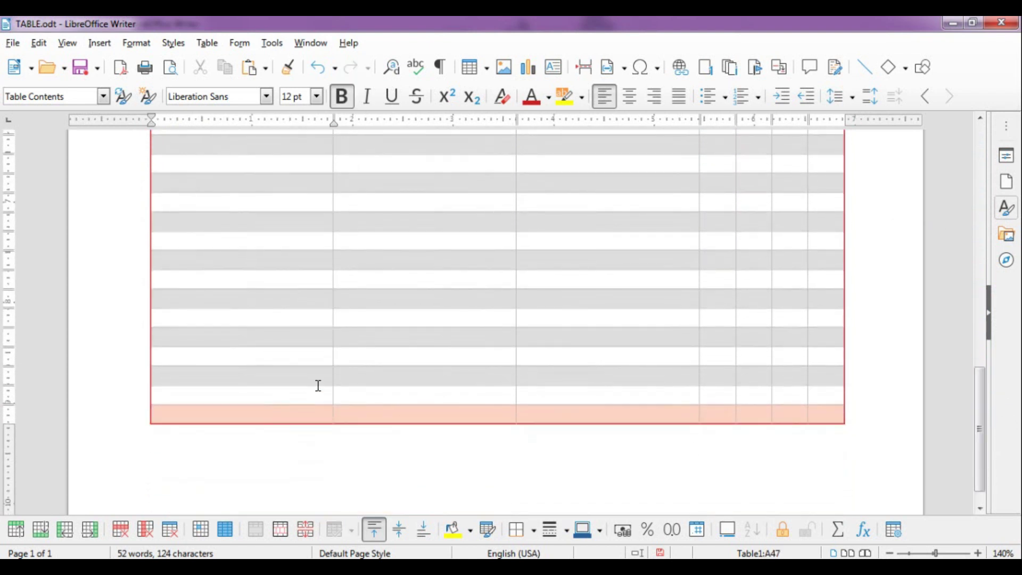
{"action": "key", "text": "Tab"}
{"action": "key", "text": "Tab"}
{"action": "key", "text": "Tab"}
{"action": "key", "text": "Tab"}
{"action": "key", "text": "Tab"}
{"action": "key", "text": "Tab"}
{"action": "key", "text": "Tab"}
{"action": "key", "text": "Tab"}
{"action": "key", "text": "Tab"}
{"action": "key", "text": "Tab"}
{"action": "key", "text": "Tab"}
{"action": "key", "text": "Tab"}
{"action": "key", "text": "Tab"}
{"action": "key", "text": "Tab"}
{"action": "key", "text": "Tab"}
{"action": "key", "text": "Tab"}
{"action": "key", "text": "Tab"}
{"action": "key", "text": "Tab"}
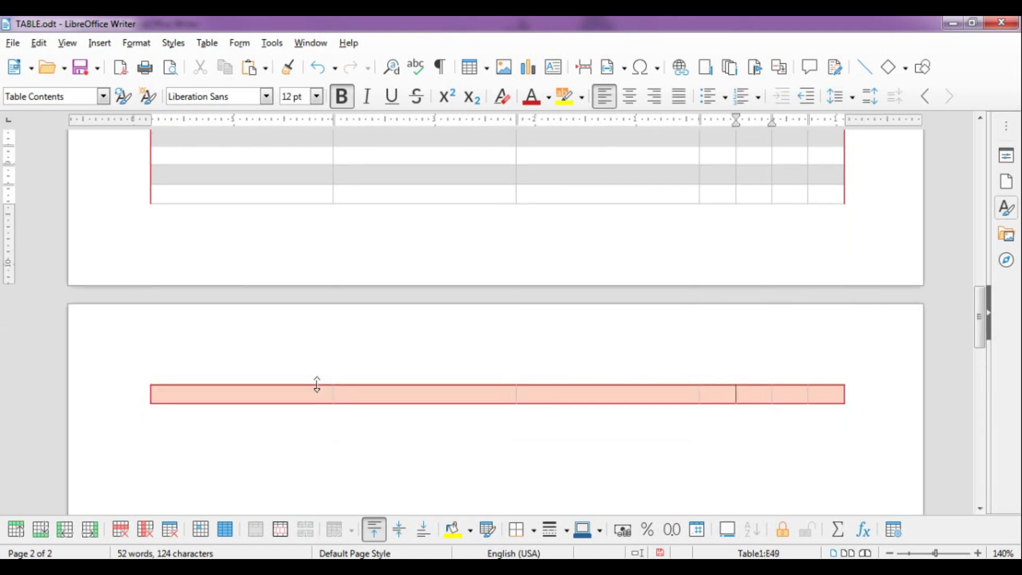
{"action": "key", "text": "Tab"}
{"action": "key", "text": "Tab"}
{"action": "key", "text": "Tab"}
{"action": "key", "text": "Tab"}
{"action": "key", "text": "Tab"}
{"action": "key", "text": "Tab"}
{"action": "key", "text": "Tab"}
{"action": "key", "text": "Tab"}
{"action": "key", "text": "Tab"}
{"action": "key", "text": "Tab"}
{"action": "key", "text": "Tab"}
{"action": "key", "text": "Tab"}
{"action": "key", "text": "Tab"}
{"action": "key", "text": "Tab"}
{"action": "key", "text": "Tab"}
{"action": "key", "text": "Tab"}
{"action": "key", "text": "Tab"}
{"action": "key", "text": "Tab"}
{"action": "key", "text": "Tab"}
{"action": "key", "text": "Tab"}
{"action": "key", "text": "Tab"}
{"action": "key", "text": "Tab"}
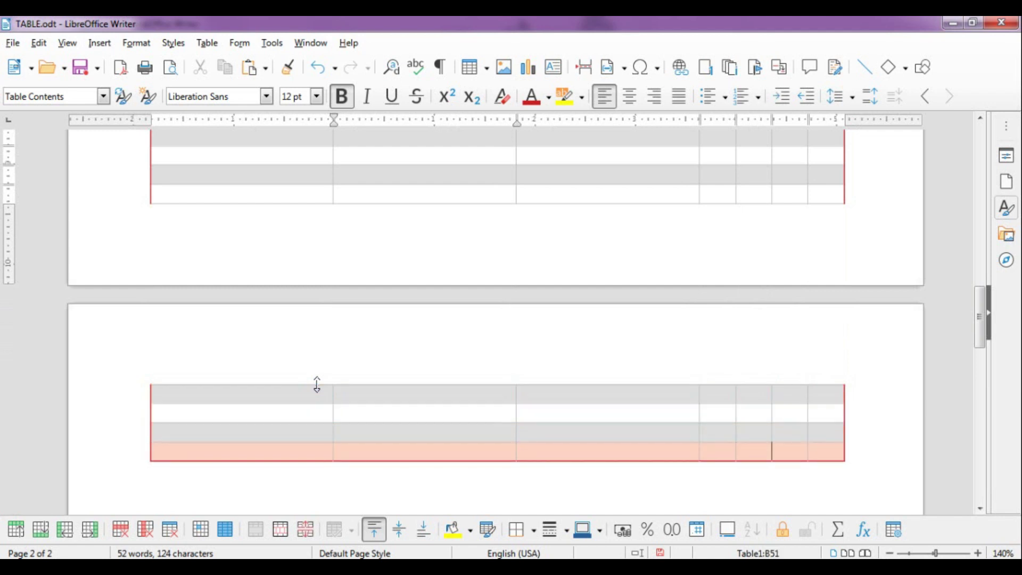
{"action": "key", "text": "Tab"}
{"action": "key", "text": "Tab"}
{"action": "key", "text": "Tab"}
{"action": "key", "text": "Tab"}
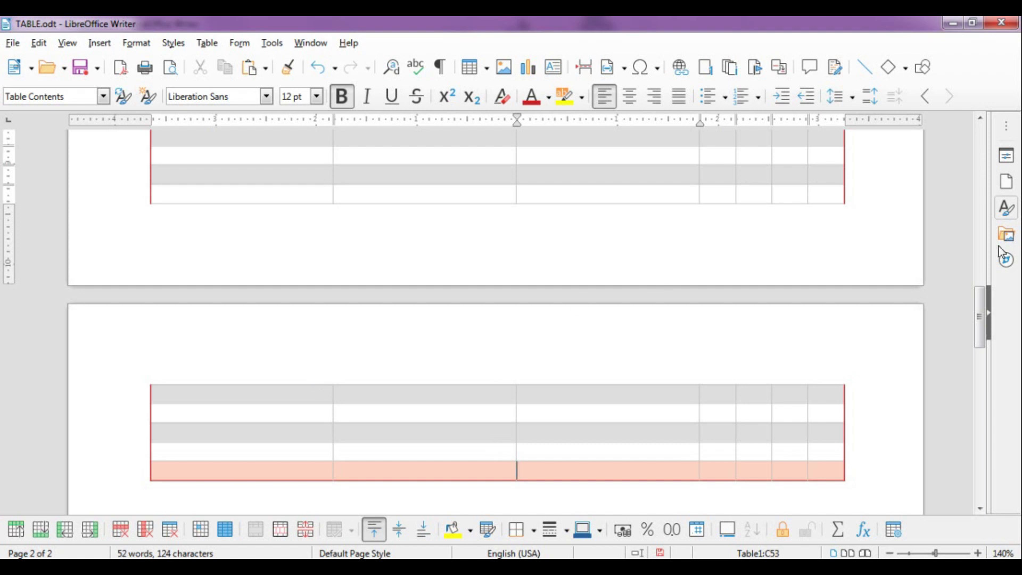
{"action": "scroll", "coordinate": [980, 296], "scroll_direction": "up", "scroll_amount": 2}
{"action": "left_click_drag", "start_coordinate": [978, 290], "coordinate": [973, 130]}
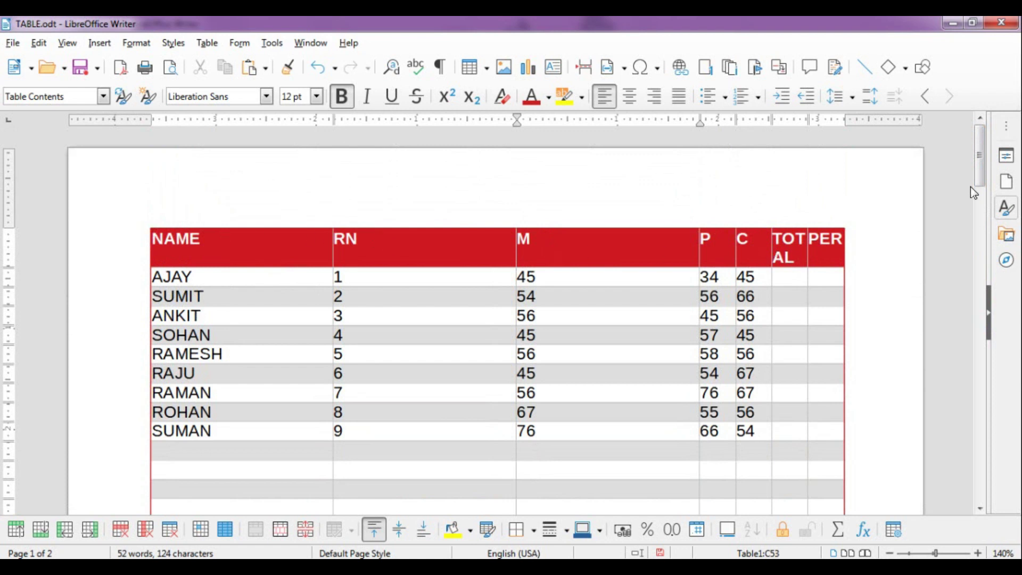
{"action": "scroll", "coordinate": [981, 224], "scroll_direction": "down", "scroll_amount": 5}
{"action": "left_click_drag", "start_coordinate": [980, 242], "coordinate": [975, 343]}
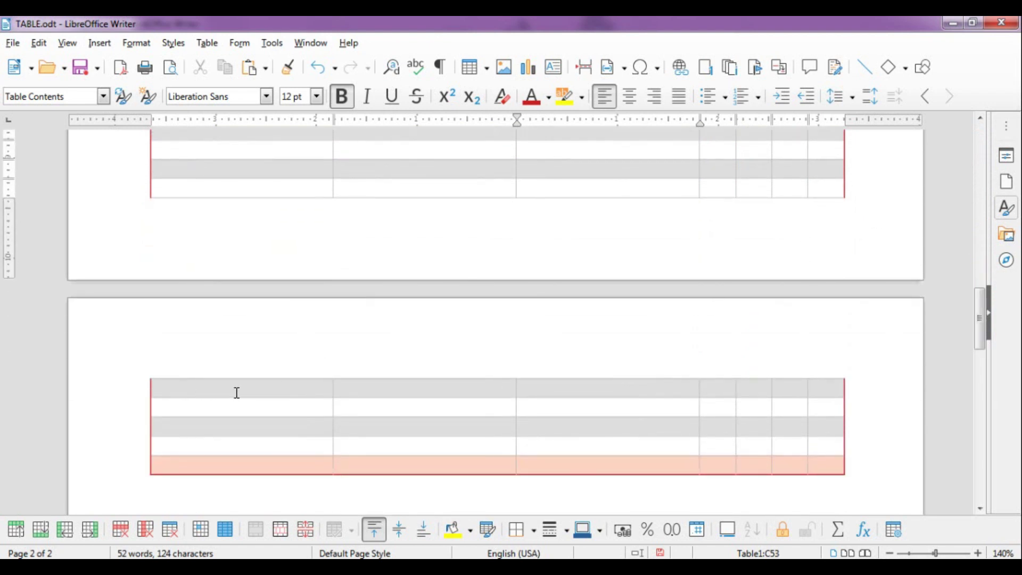
{"action": "left_click_drag", "start_coordinate": [979, 320], "coordinate": [971, 154]}
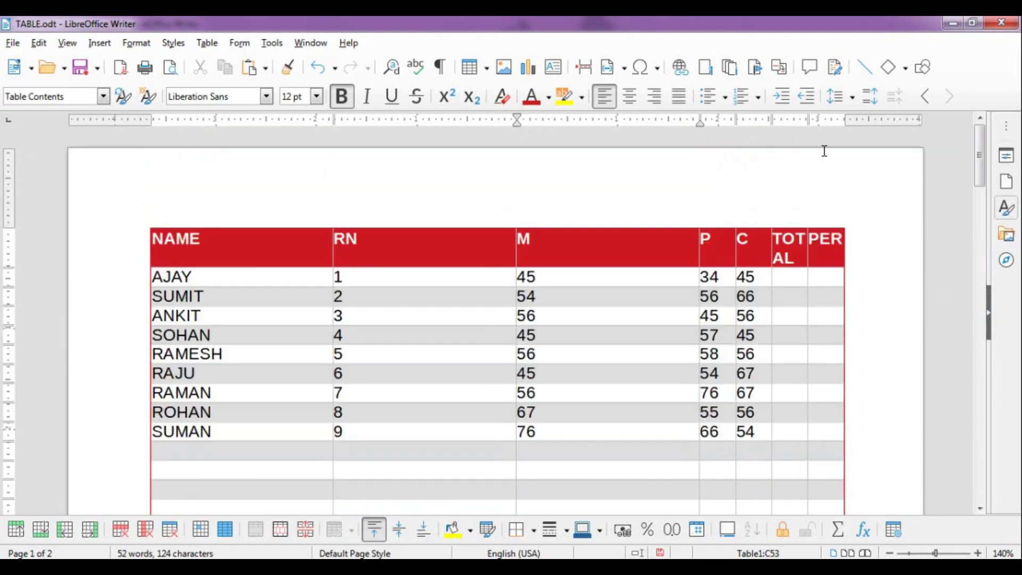
Set the NAME–PER header row to repeat above the table's continuation on page 2
{"action": "left_click", "coordinate": [147, 245]}
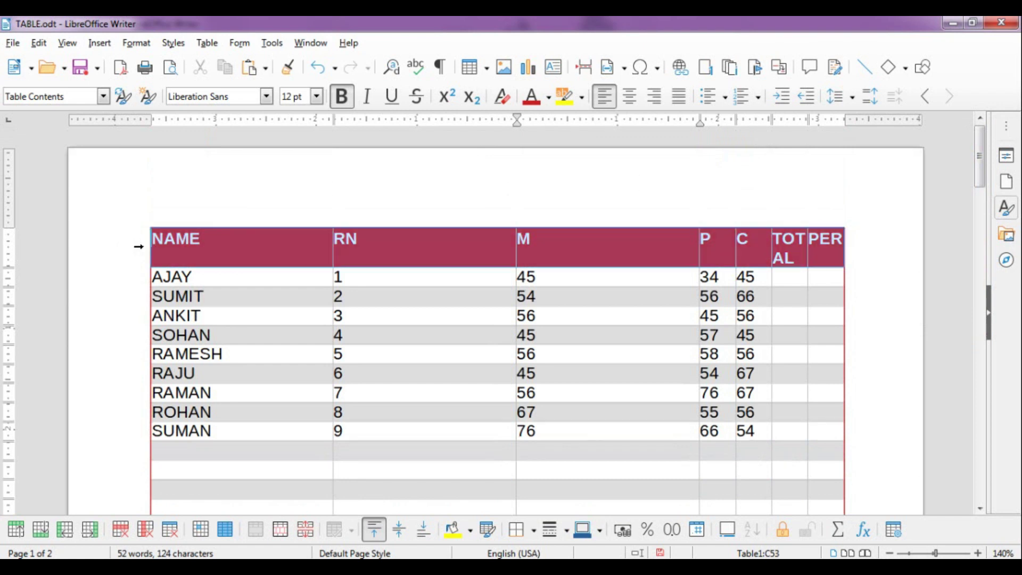
{"action": "left_click", "coordinate": [209, 47]}
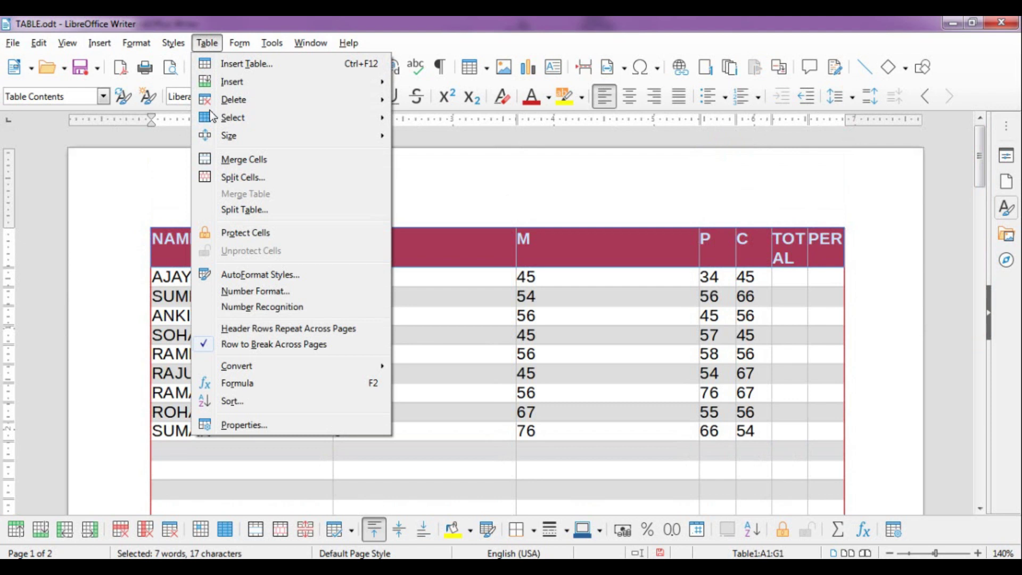
{"action": "left_click", "coordinate": [302, 330]}
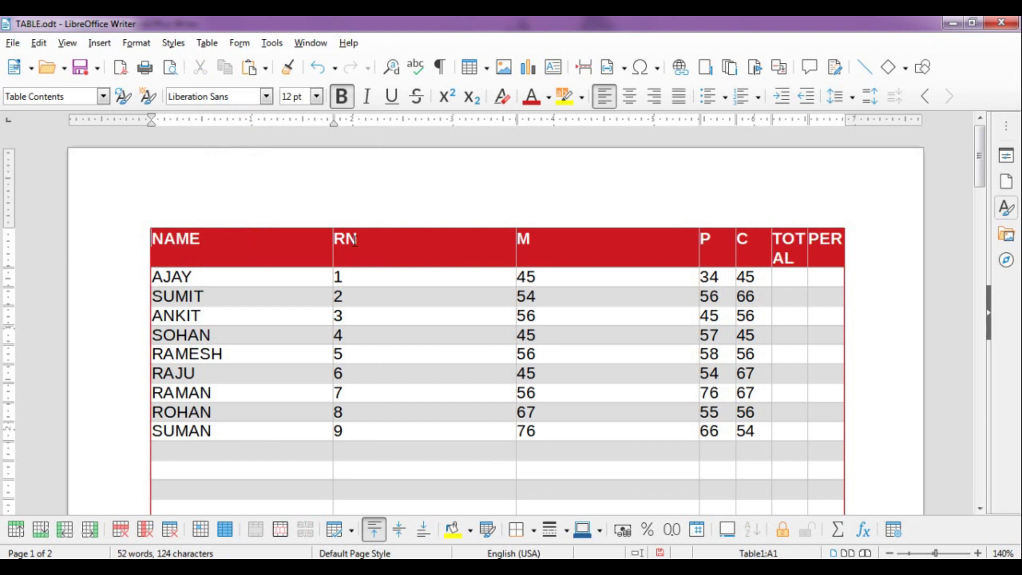
{"action": "left_click_drag", "start_coordinate": [979, 174], "coordinate": [1004, 349]}
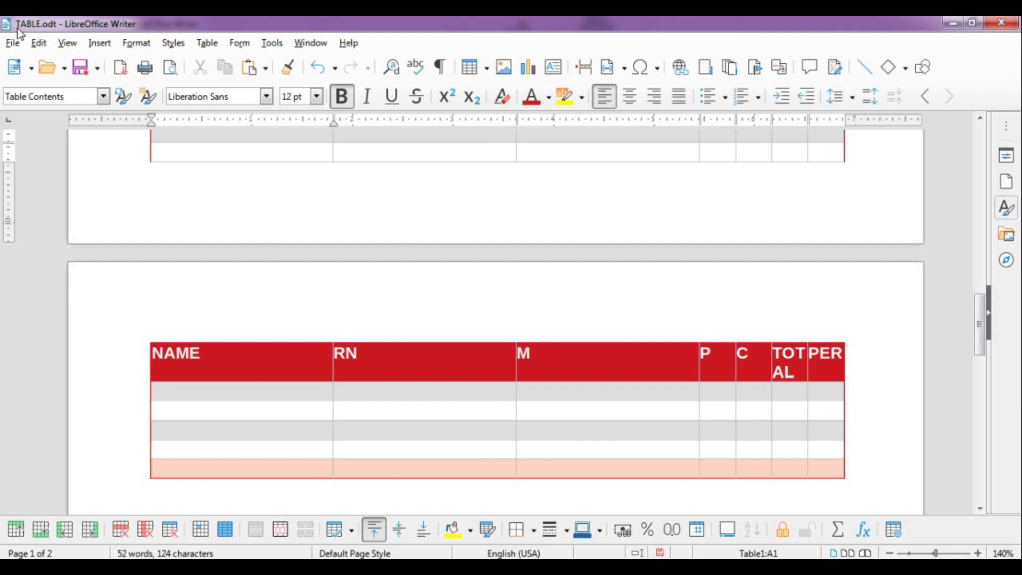
Undo the last table change with Ctrl+Z so the table ends on page 1 with its shaded final row
{"action": "left_click", "coordinate": [207, 45]}
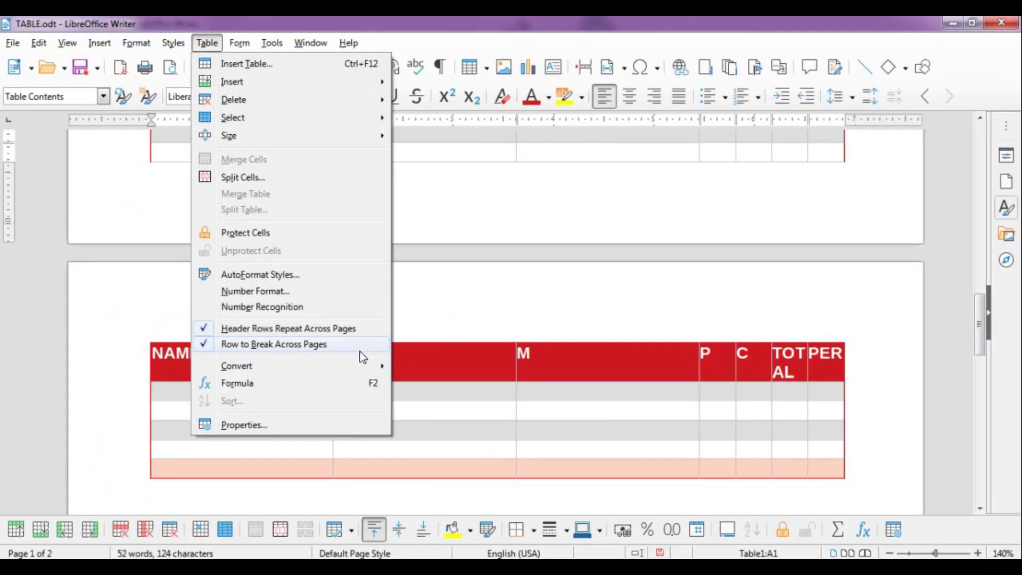
{"action": "left_click", "coordinate": [408, 311]}
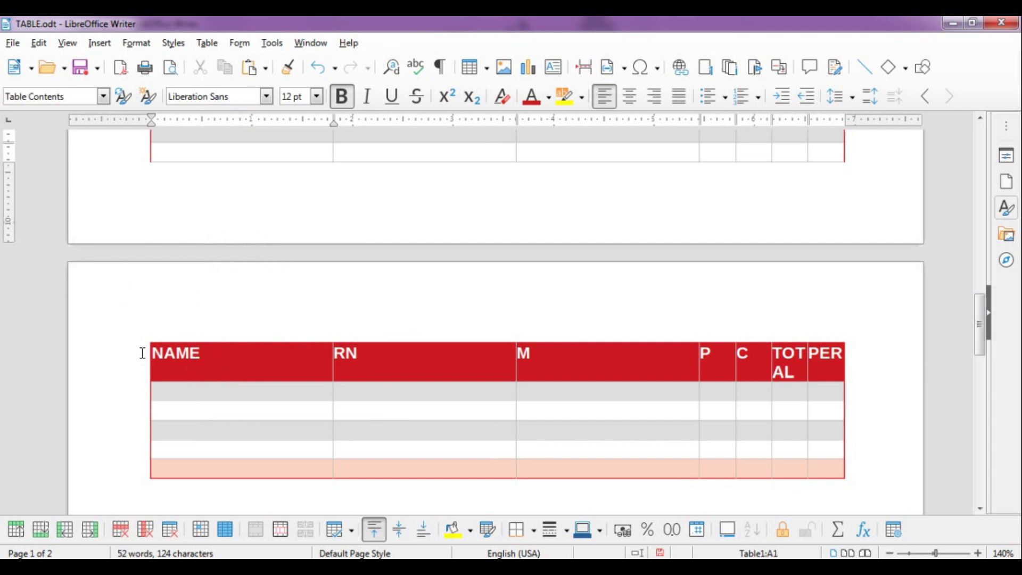
{"action": "key", "text": "ctrl+z"}
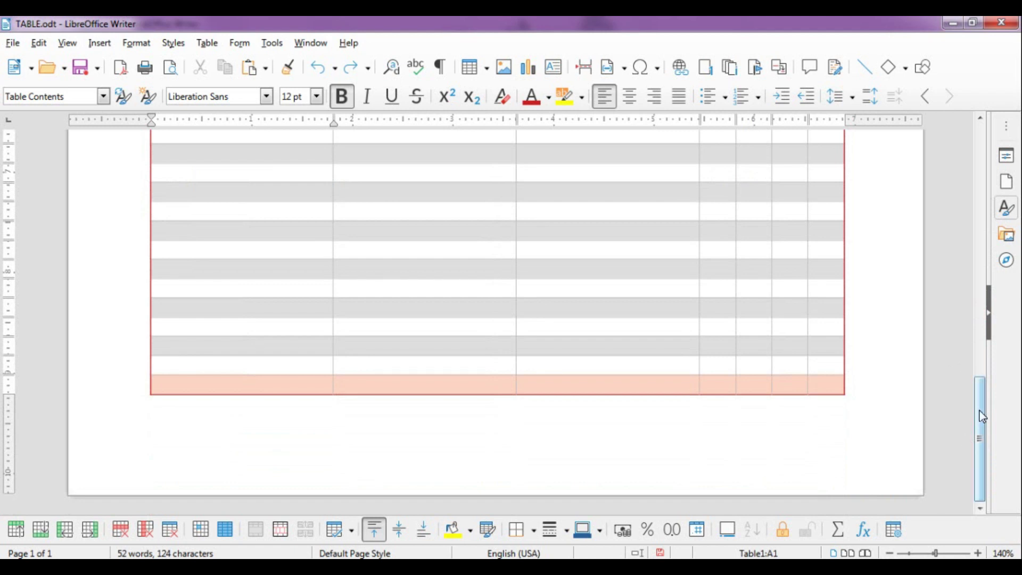
{"action": "left_click", "coordinate": [236, 384]}
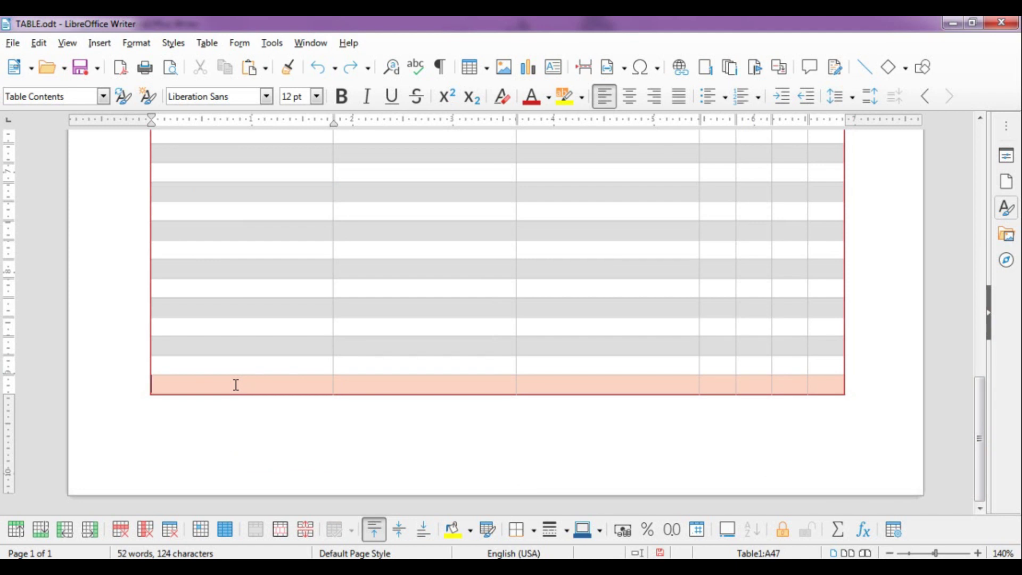
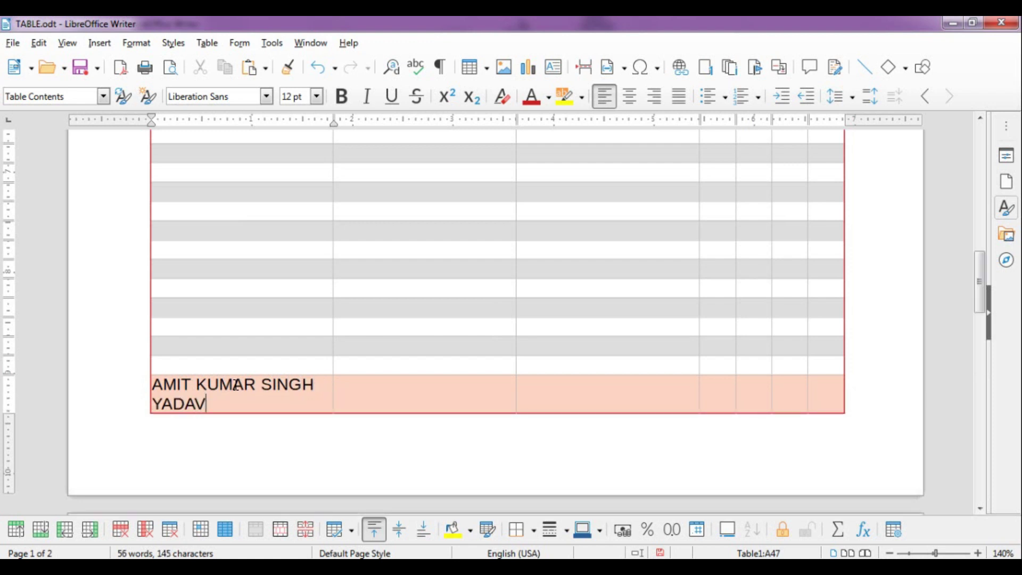
Enter a student's full name, village and town on separate lines in the last row's first cell
{"action": "type", "text": " BHATPAR RANI"}
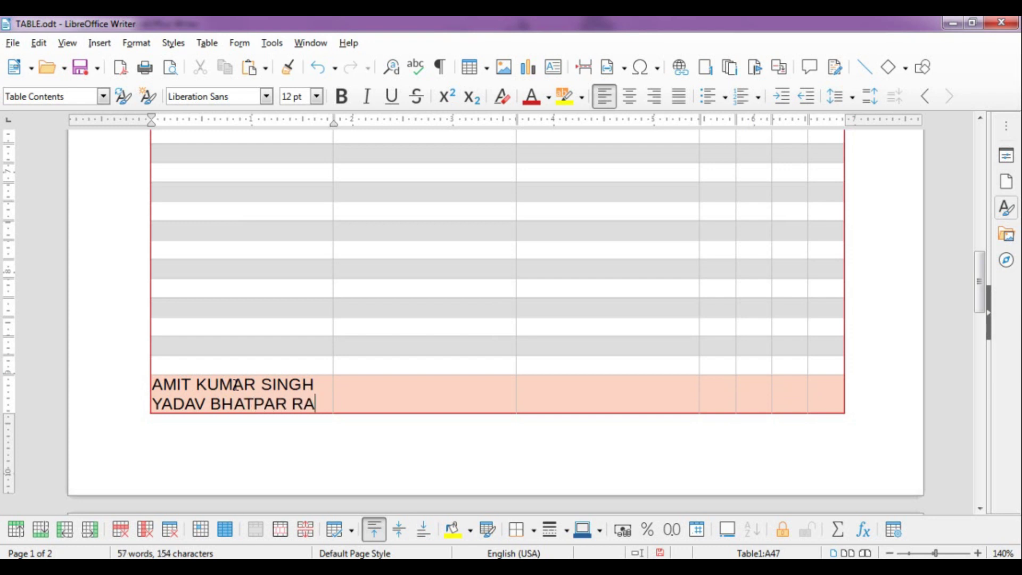
{"action": "key", "text": "Return"}
{"action": "type", "text": "DEORIA"}
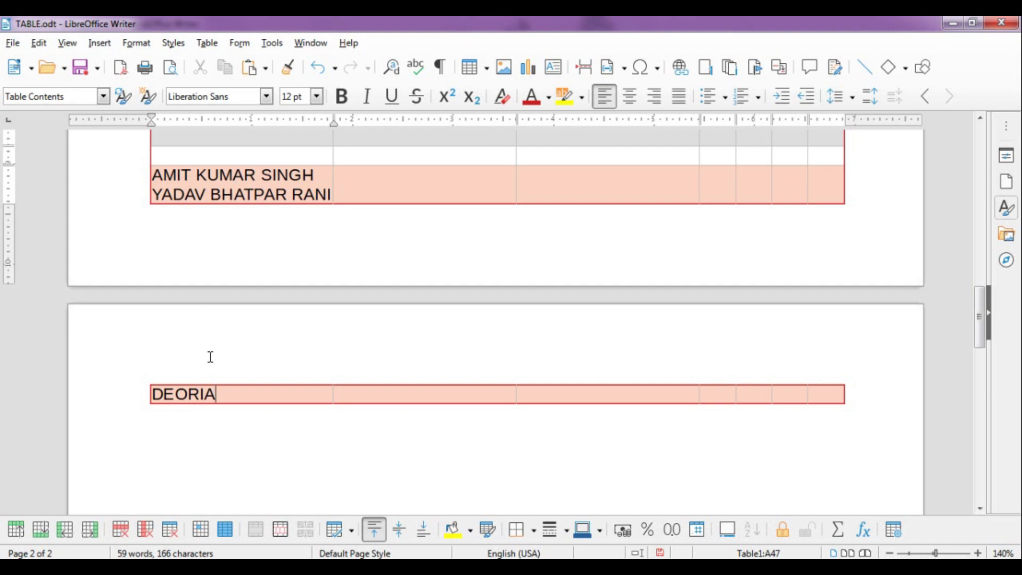
Turn off Row to Break Across Pages so that final row stays whole
{"action": "left_click", "coordinate": [211, 47]}
{"action": "mouse_move", "coordinate": [242, 360]}
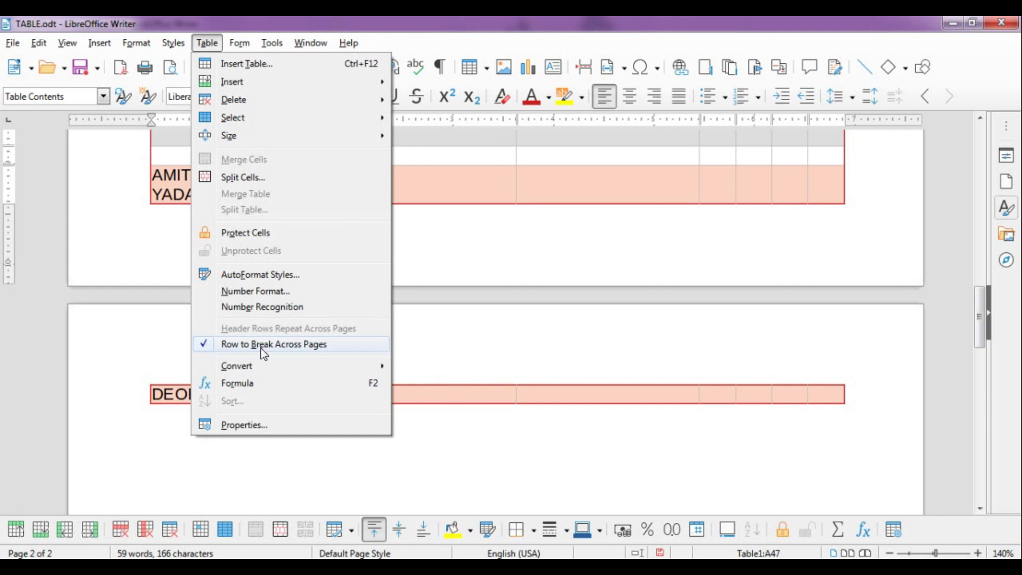
{"action": "left_click", "coordinate": [263, 346]}
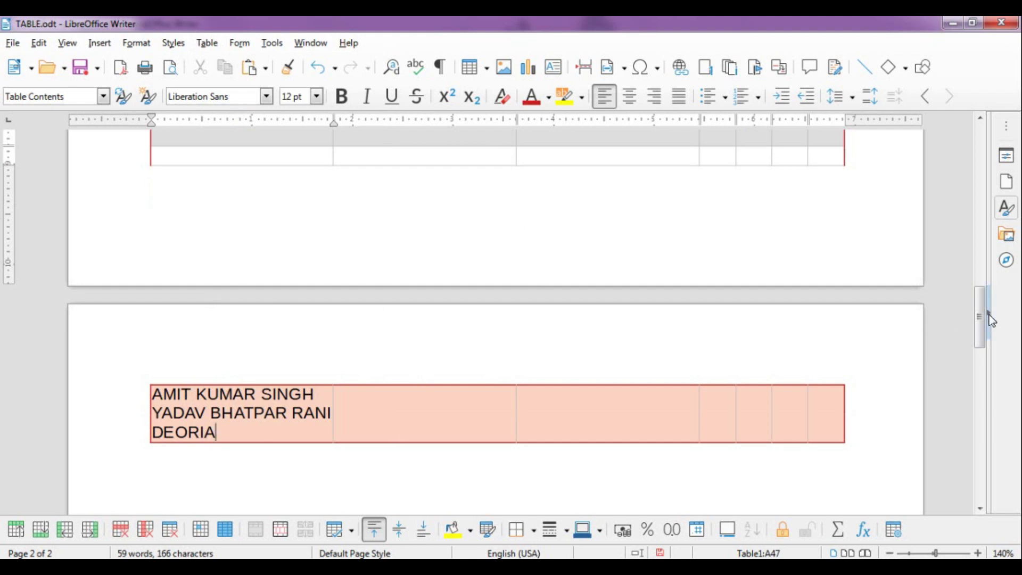
Undo the added rows with Ctrl+Z so the ten-student table, AJAY to SUMAN, fits on one page
{"action": "left_click_drag", "start_coordinate": [982, 326], "coordinate": [982, 309]}
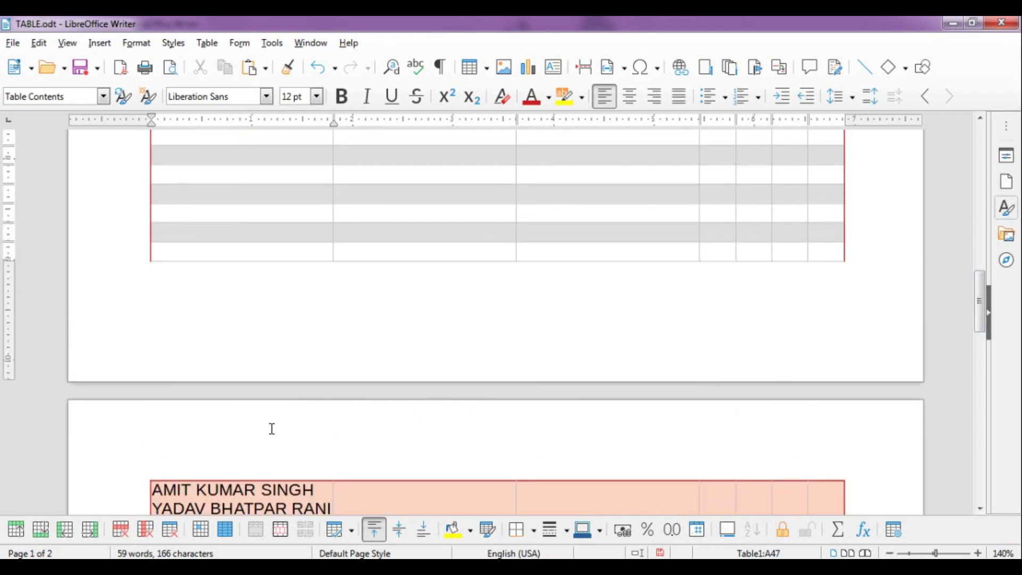
{"action": "left_click", "coordinate": [208, 44]}
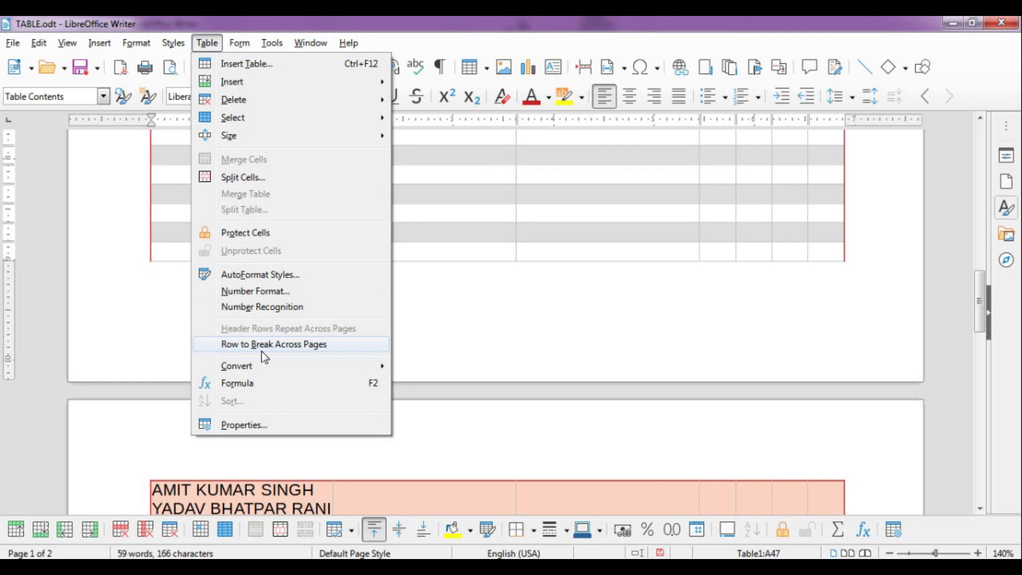
{"action": "left_click", "coordinate": [450, 342]}
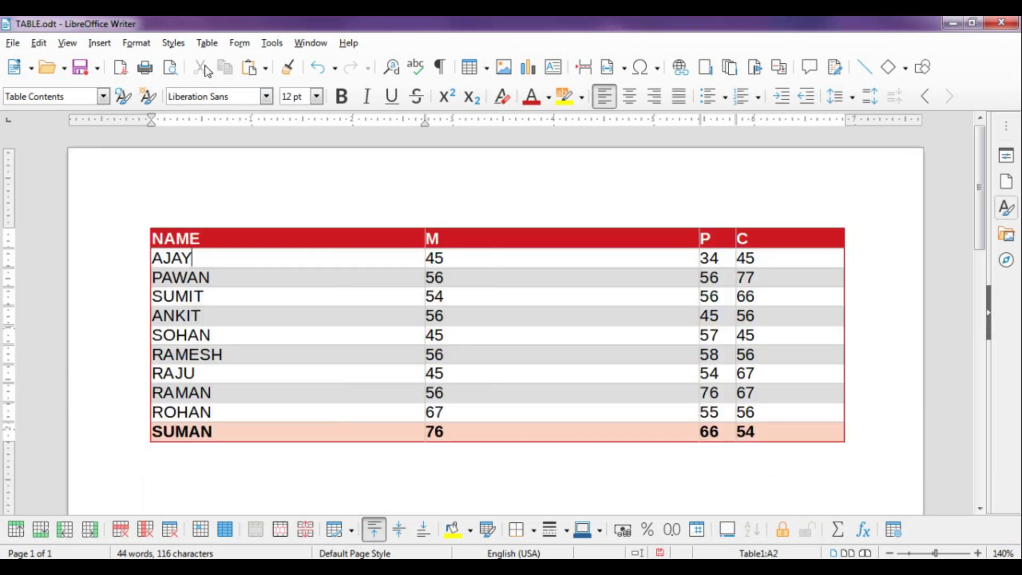
{"action": "key", "text": "ctrl+z"}
{"action": "left_click", "coordinate": [207, 42]}
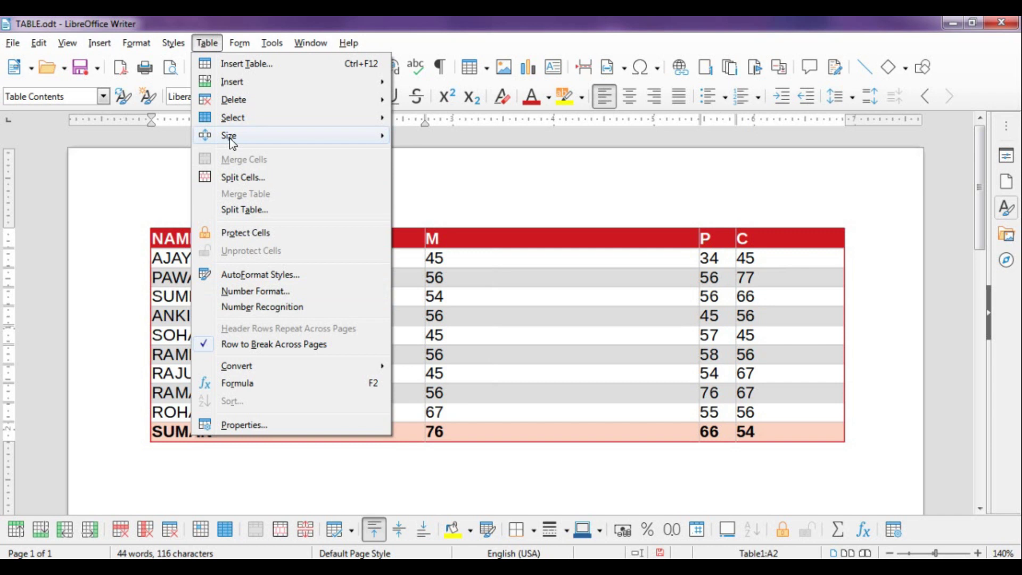
{"action": "mouse_move", "coordinate": [230, 140]}
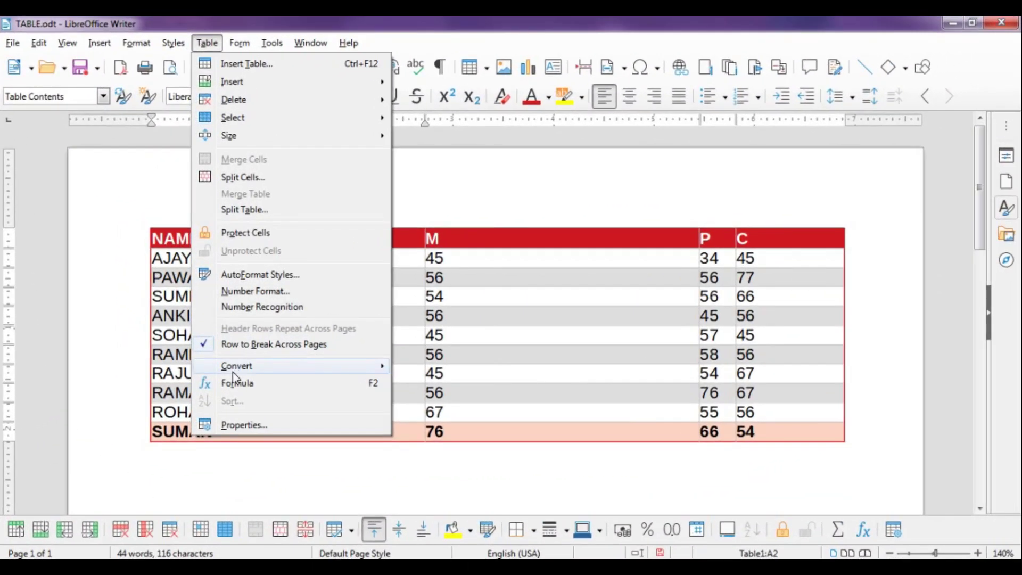
{"action": "mouse_move", "coordinate": [232, 372]}
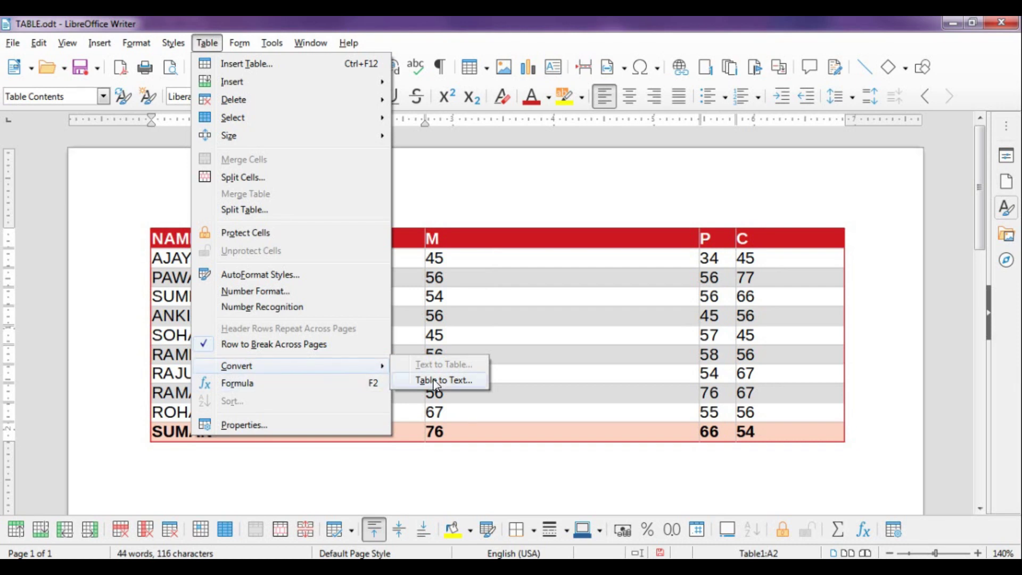
{"action": "left_click", "coordinate": [538, 312]}
{"action": "left_click", "coordinate": [512, 296]}
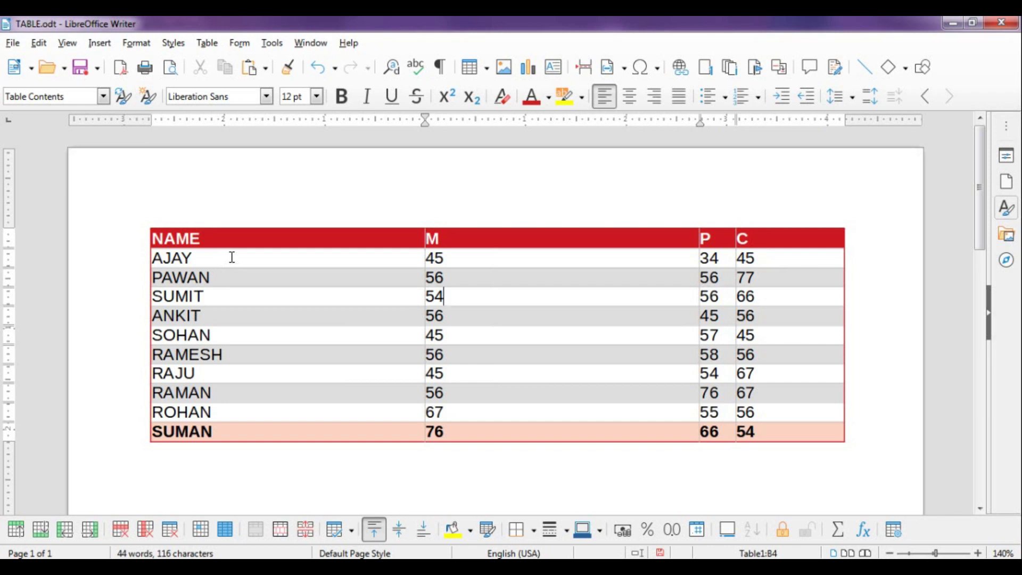
{"action": "left_click", "coordinate": [142, 220]}
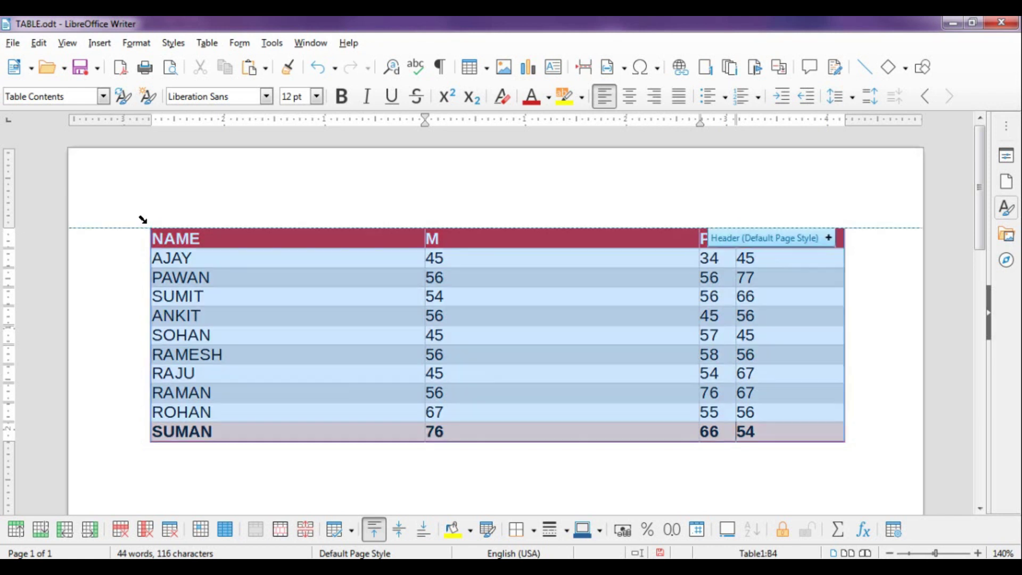
{"action": "left_click", "coordinate": [207, 43]}
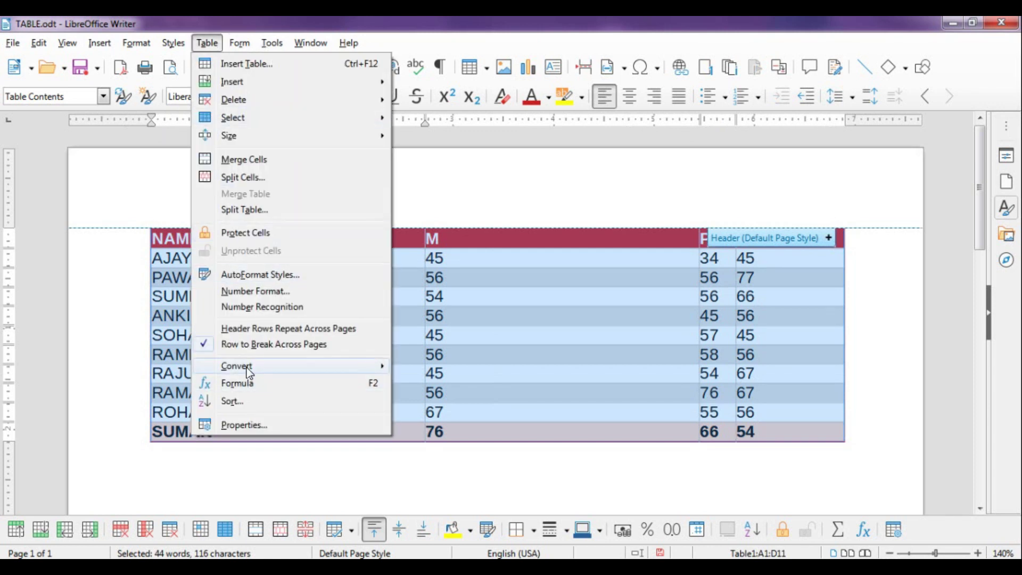
{"action": "mouse_move", "coordinate": [249, 367]}
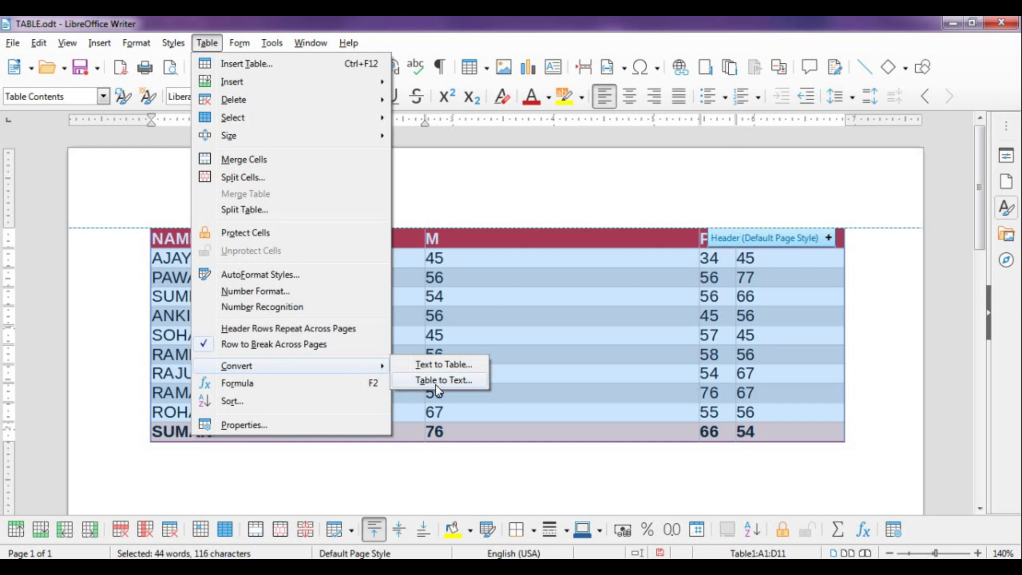
{"action": "left_click", "coordinate": [436, 381]}
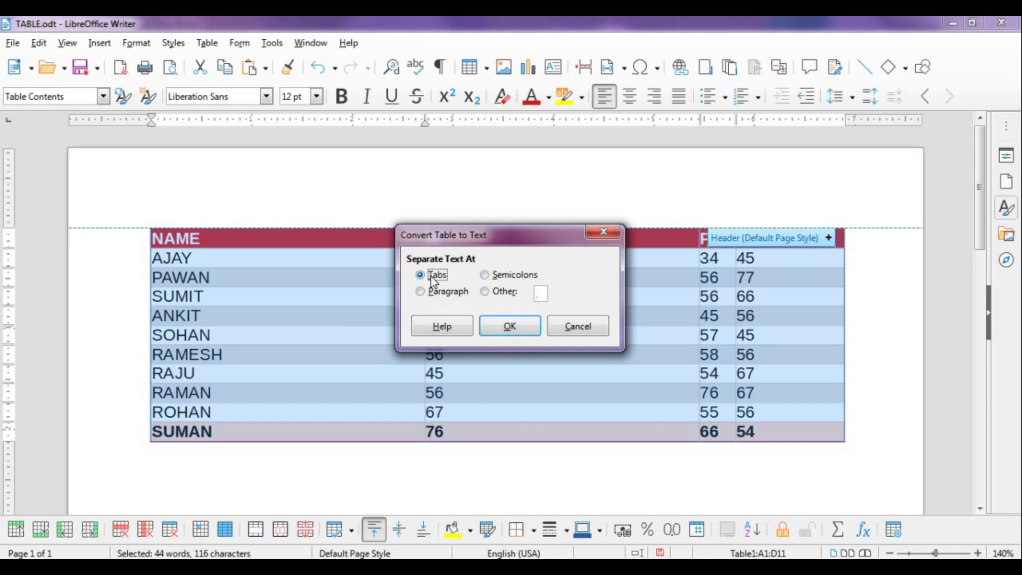
{"action": "left_click", "coordinate": [519, 331]}
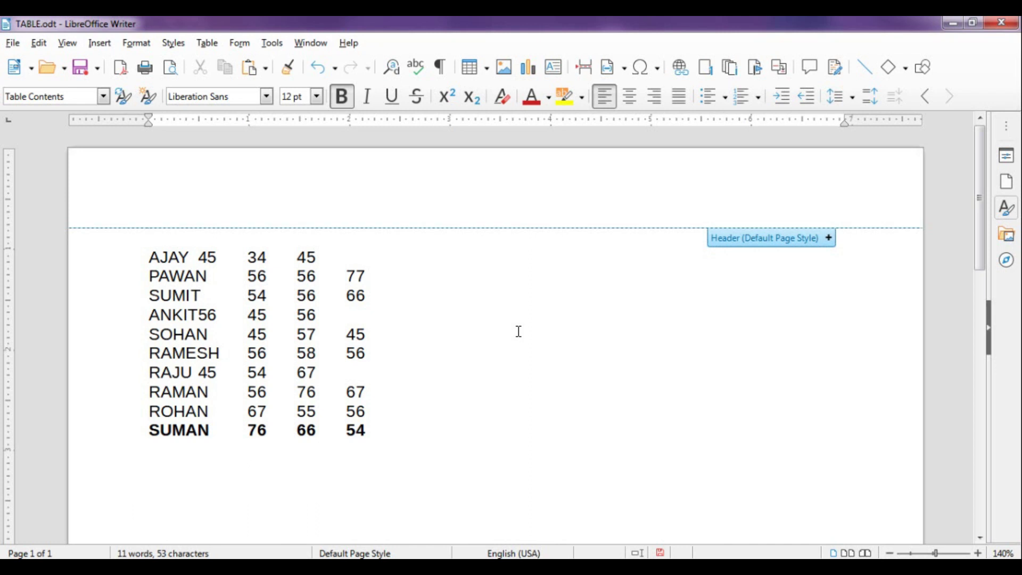
{"action": "key", "text": "ctrl+z"}
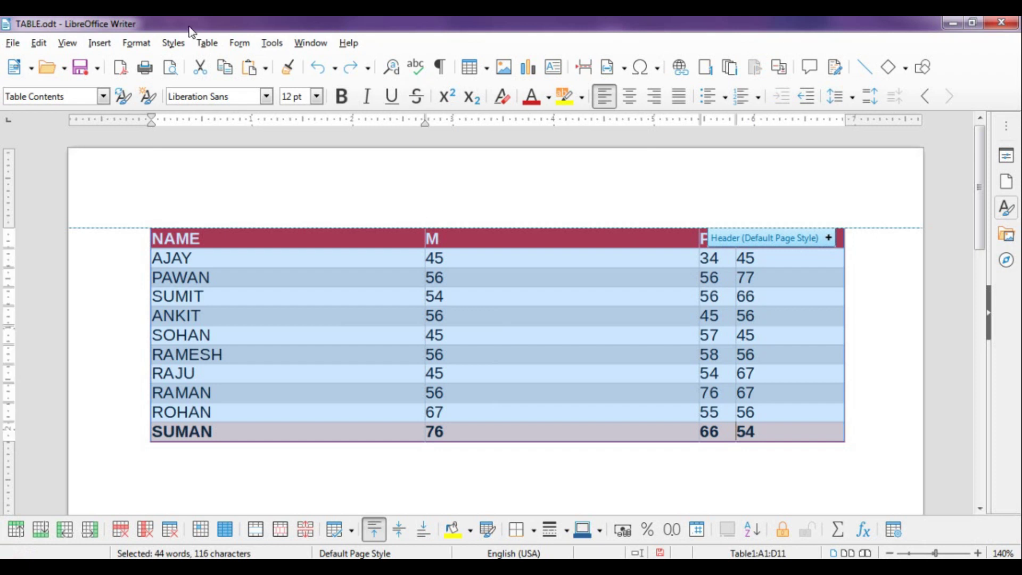
{"action": "left_click", "coordinate": [196, 43]}
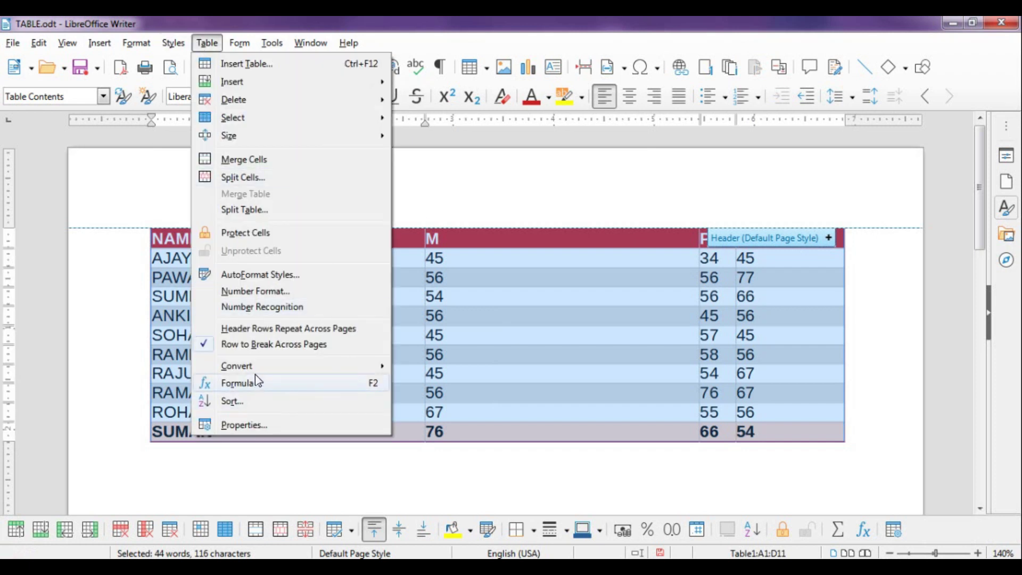
{"action": "mouse_move", "coordinate": [258, 367]}
{"action": "left_click", "coordinate": [418, 378]}
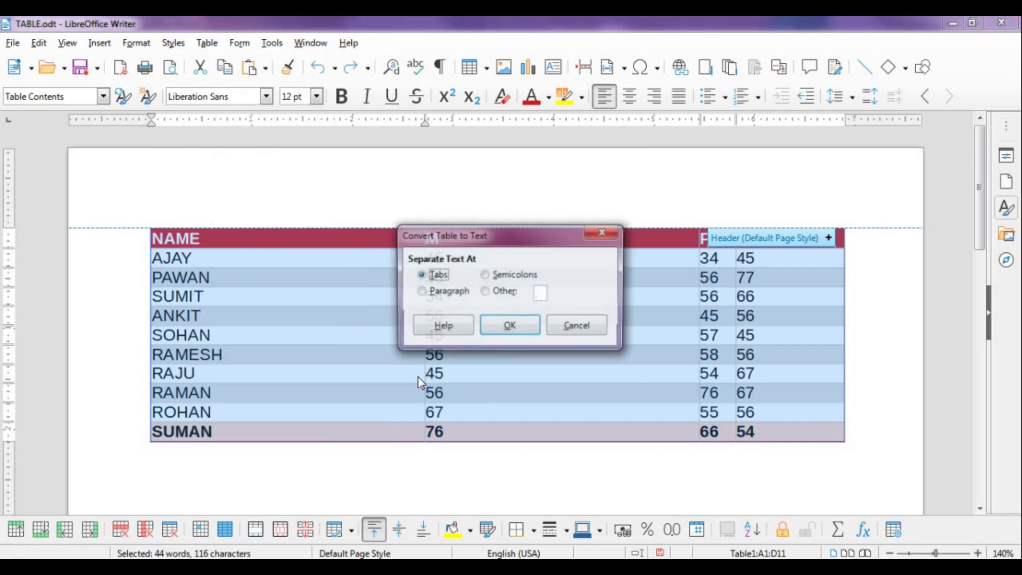
{"action": "left_click", "coordinate": [485, 274]}
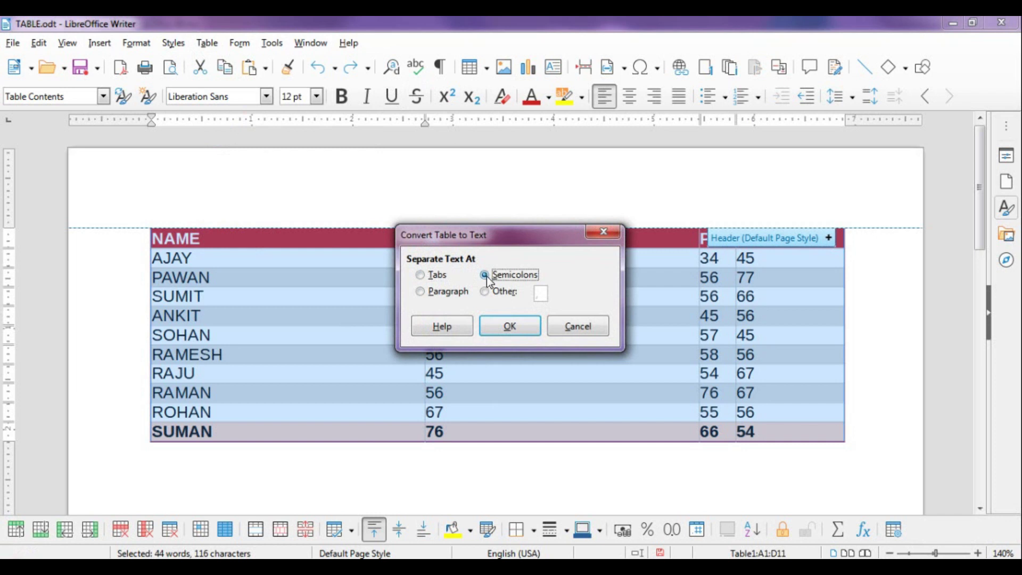
{"action": "left_click", "coordinate": [513, 331]}
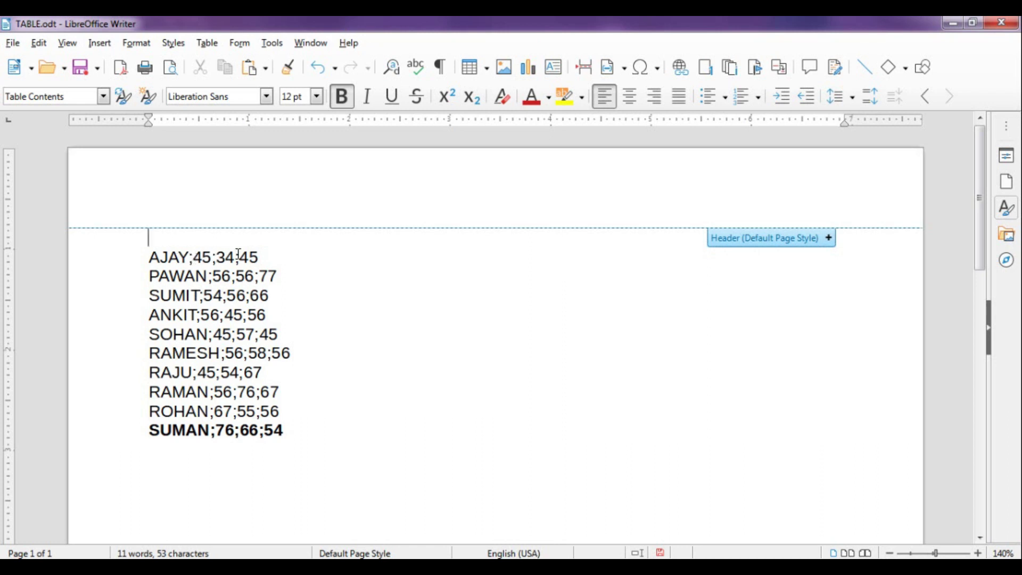
{"action": "key", "text": "ctrl+z"}
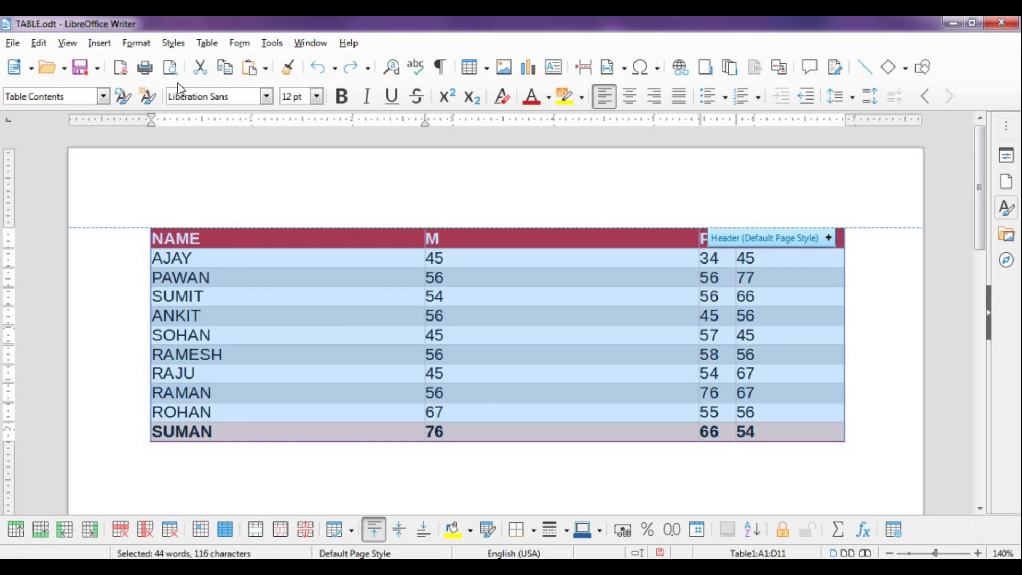
{"action": "left_click", "coordinate": [213, 43]}
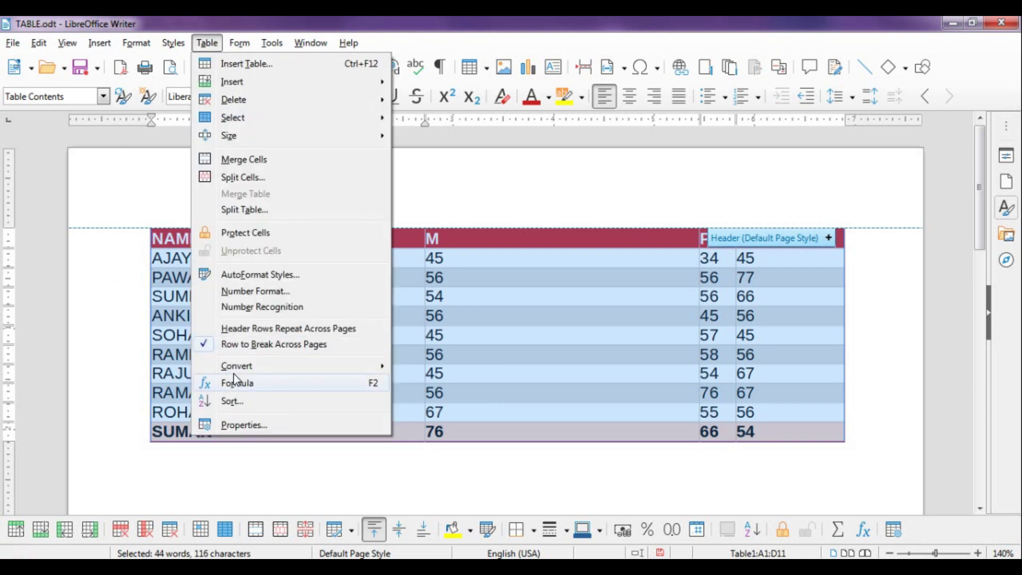
{"action": "mouse_move", "coordinate": [355, 370]}
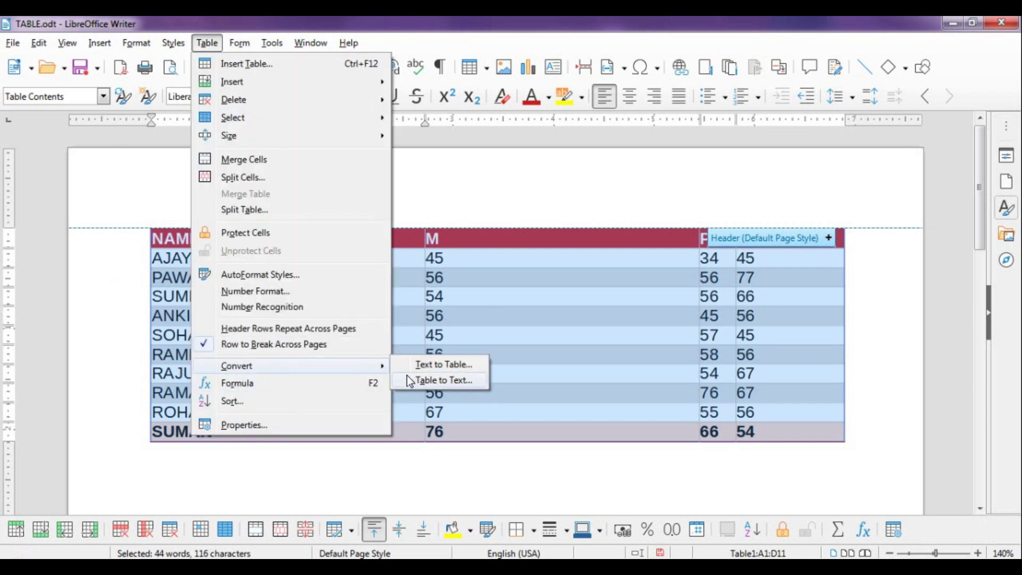
{"action": "left_click", "coordinate": [406, 375]}
{"action": "left_click", "coordinate": [427, 293]}
{"action": "left_click", "coordinate": [494, 291]}
{"action": "left_click", "coordinate": [539, 292]}
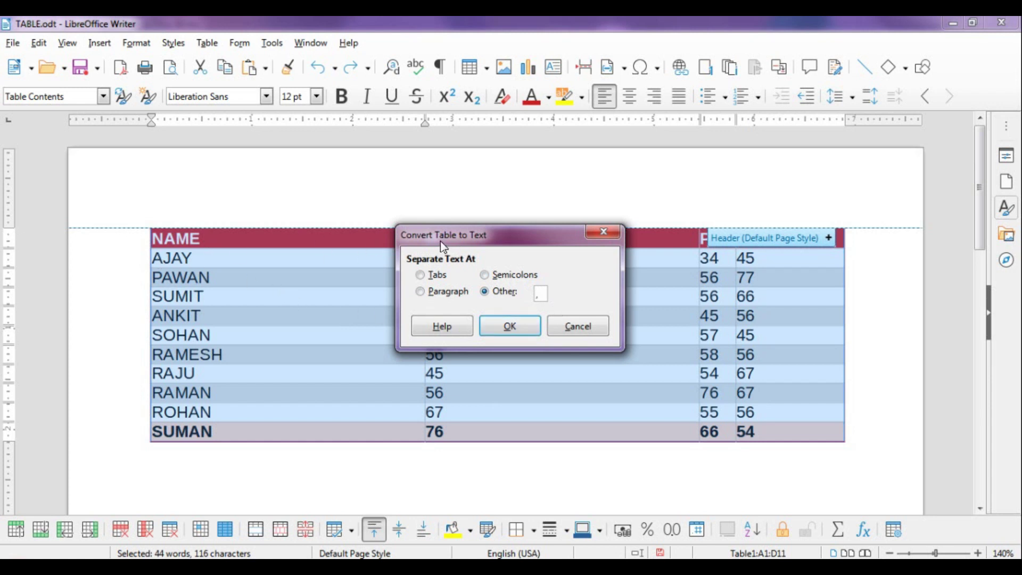
{"action": "left_click", "coordinate": [574, 327]}
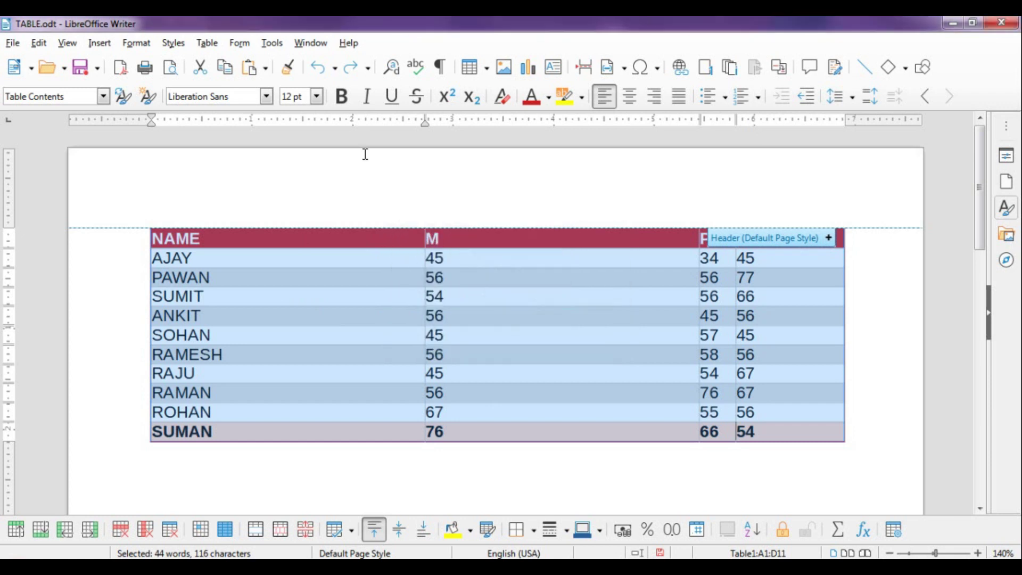
{"action": "left_click", "coordinate": [206, 44]}
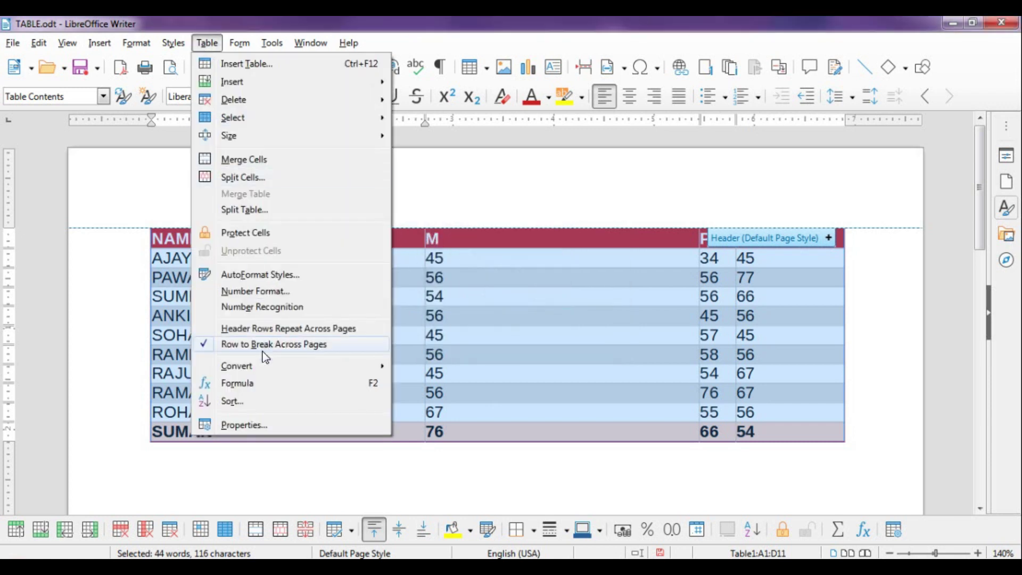
{"action": "mouse_move", "coordinate": [264, 374]}
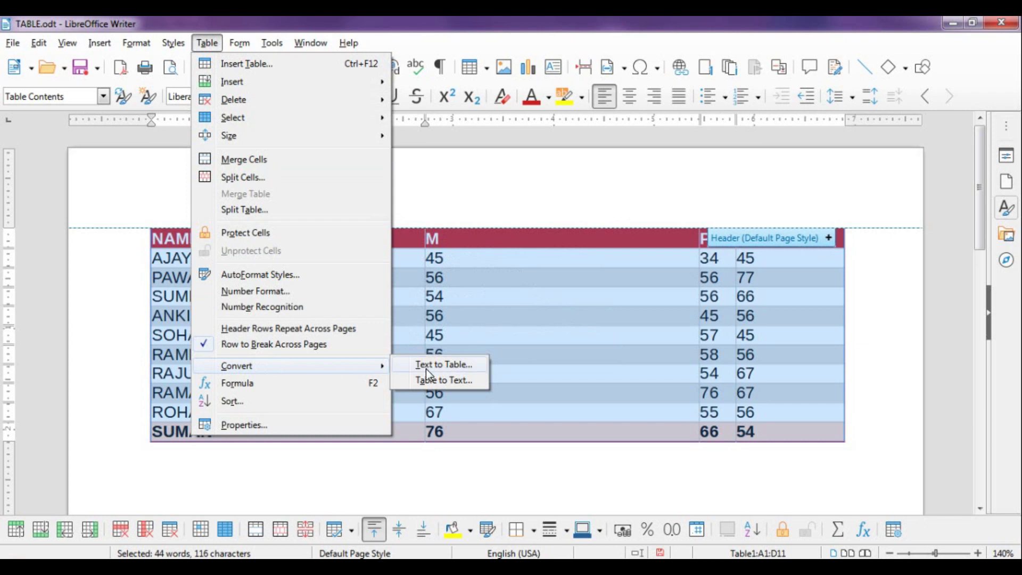
{"action": "left_click", "coordinate": [476, 308]}
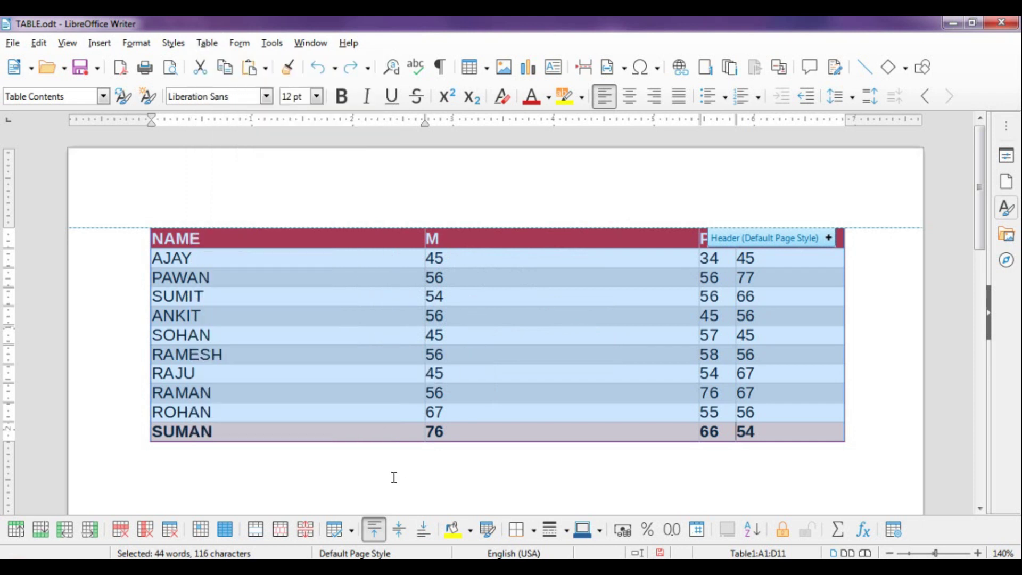
{"action": "left_click", "coordinate": [260, 568]}
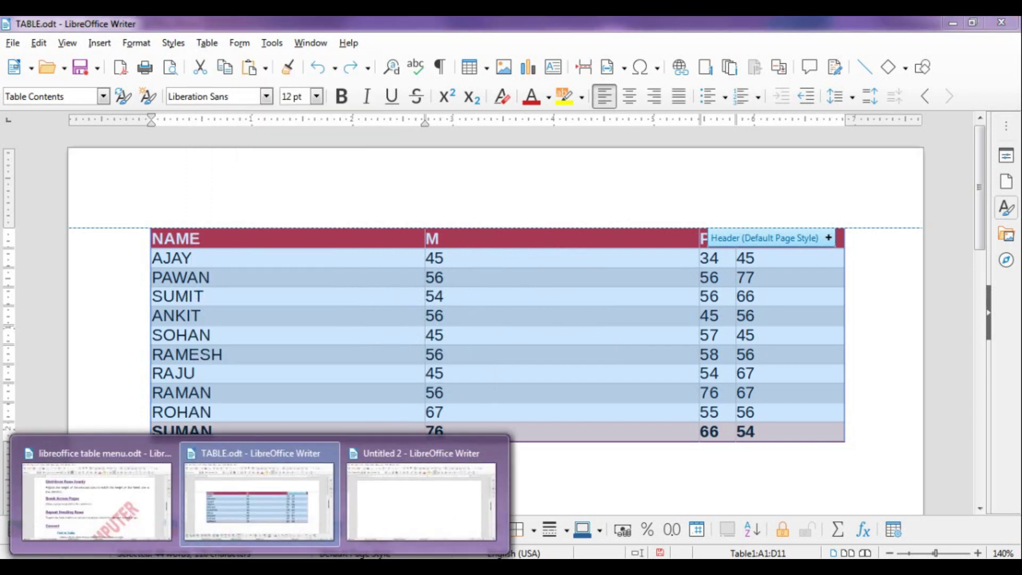
In Untitled 2, type tab-separated headings NAME, RN, M, P, C and row AA: 1, 44, 55, 77
{"action": "left_click", "coordinate": [359, 502]}
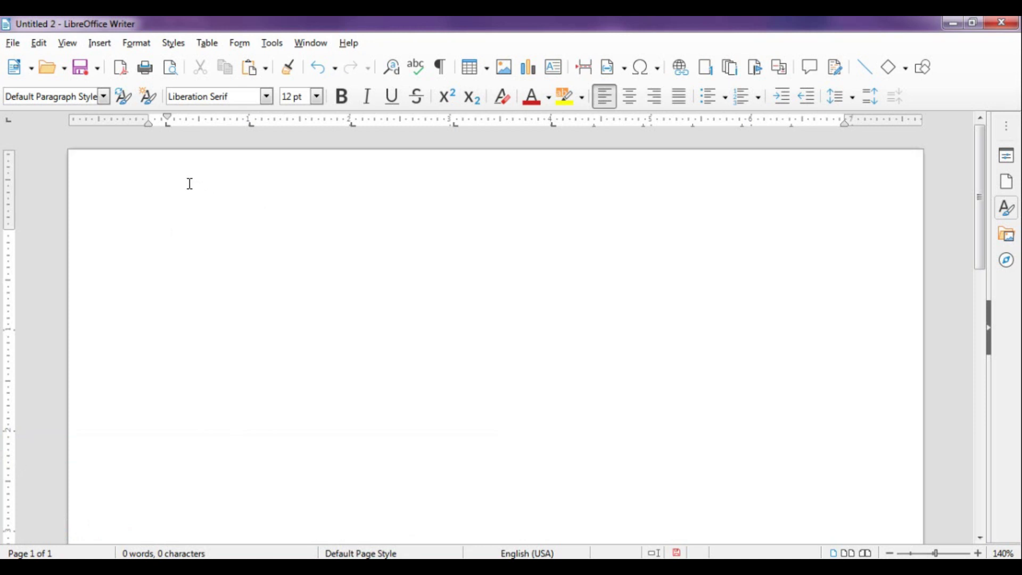
{"action": "type", "text": "NAME"}
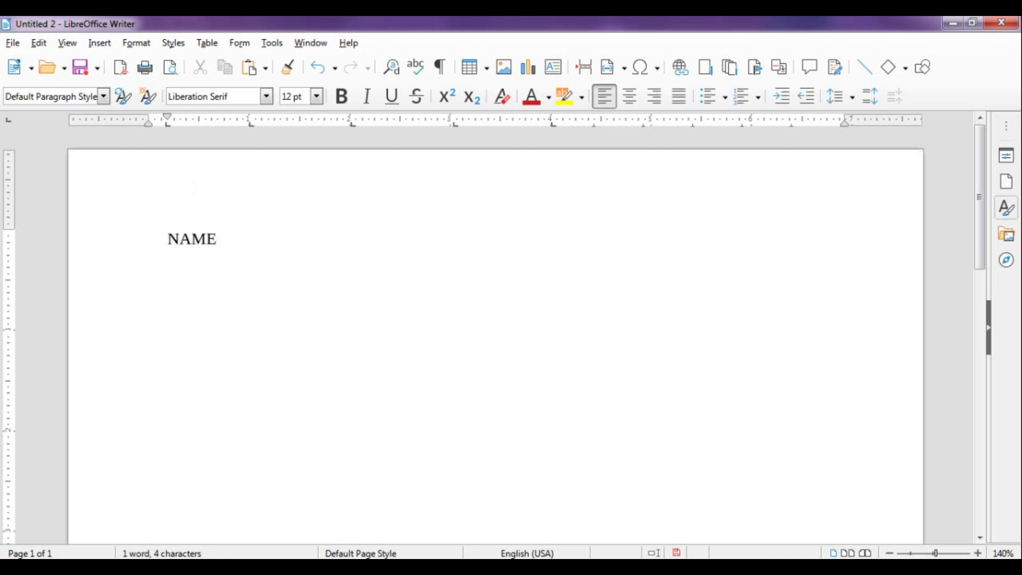
{"action": "key", "text": "Tab"}
{"action": "type", "text": "RN"}
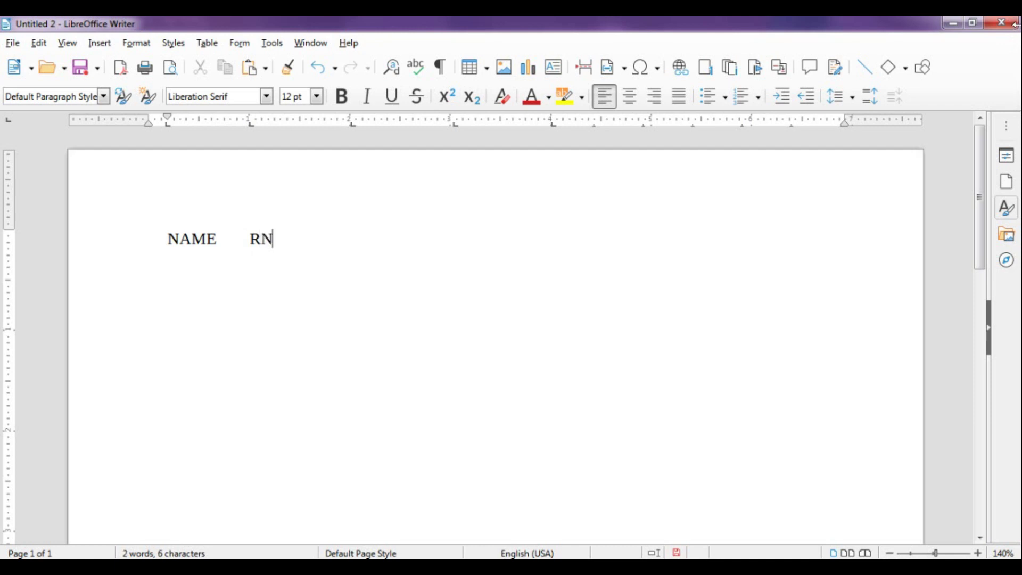
{"action": "key", "text": "Tab"}
{"action": "type", "text": "M"}
{"action": "key", "text": "Tab"}
{"action": "type", "text": "P"}
{"action": "key", "text": "Tab"}
{"action": "type", "text": "C "}
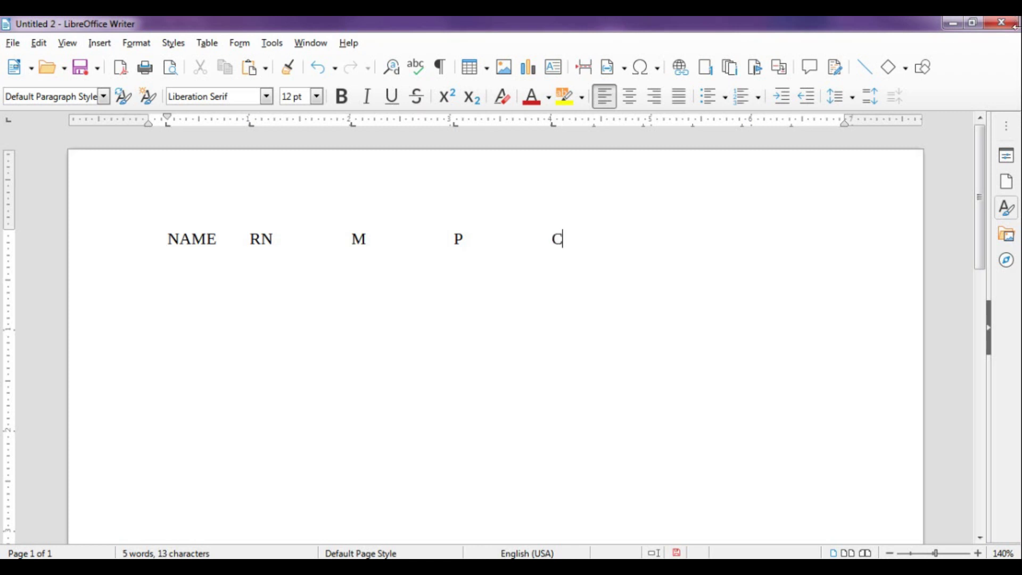
{"action": "type", "text": "AA"}
{"action": "key", "text": "Tab"}
{"action": "type", "text": "1"}
{"action": "key", "text": "Tab"}
{"action": "type", "text": "44"}
{"action": "key", "text": "Tab"}
{"action": "type", "text": "55"}
{"action": "key", "text": "Tab"}
{"action": "type", "text": "77"}
Add the row NN with values 2, 33, 55, 44
{"action": "key", "text": "Return"}
{"action": "type", "text": "NN"}
{"action": "key", "text": "Tab"}
{"action": "type", "text": "2"}
{"action": "key", "text": "Tab"}
{"action": "type", "text": "33"}
{"action": "key", "text": "Tab"}
{"action": "type", "text": "55"}
{"action": "key", "text": "Tab"}
{"action": "type", "text": "44"}
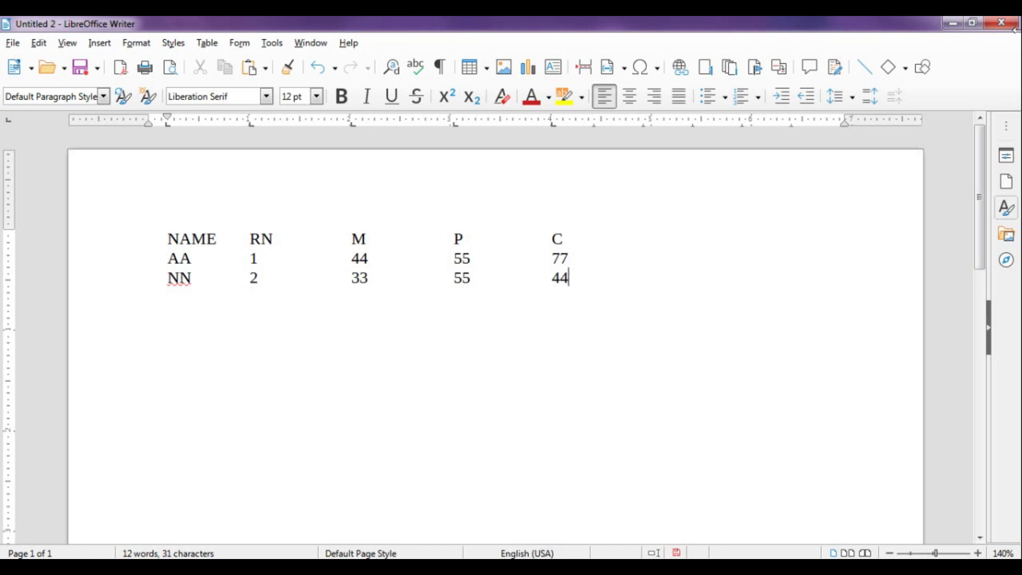
Add the row BB with values 3, 44, 22, 77, correcting the P mark from 55
{"action": "key", "text": "Return"}
{"action": "type", "text": "BB"}
{"action": "key", "text": "Tab"}
{"action": "type", "text": "3"}
{"action": "key", "text": "Tab"}
{"action": "type", "text": "44"}
{"action": "key", "text": "Tab"}
{"action": "type", "text": "55"}
{"action": "key", "text": "BackSpace"}
{"action": "key", "text": "BackSpace"}
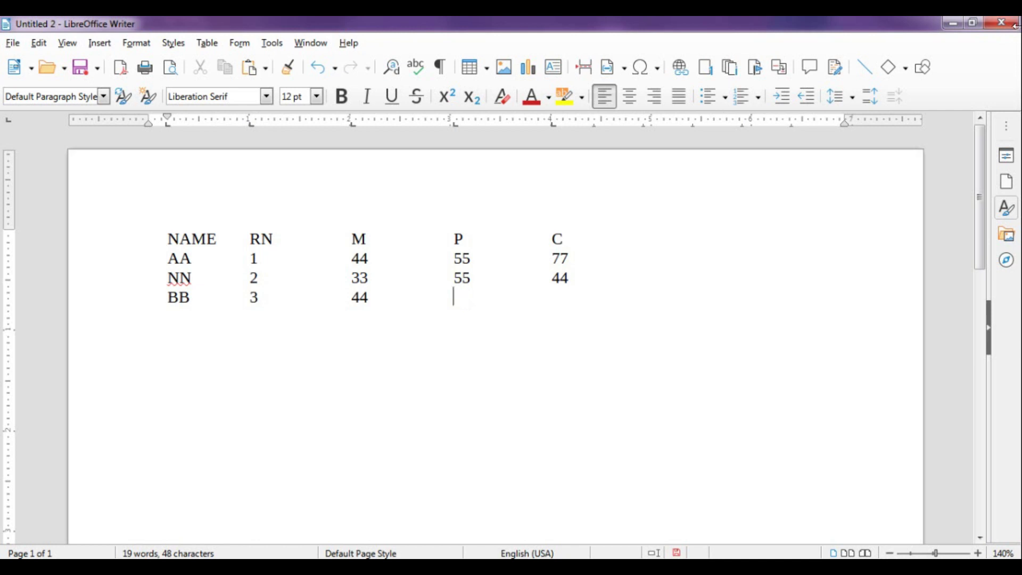
{"action": "type", "text": "22"}
{"action": "key", "text": "Tab"}
{"action": "type", "text": "77"}
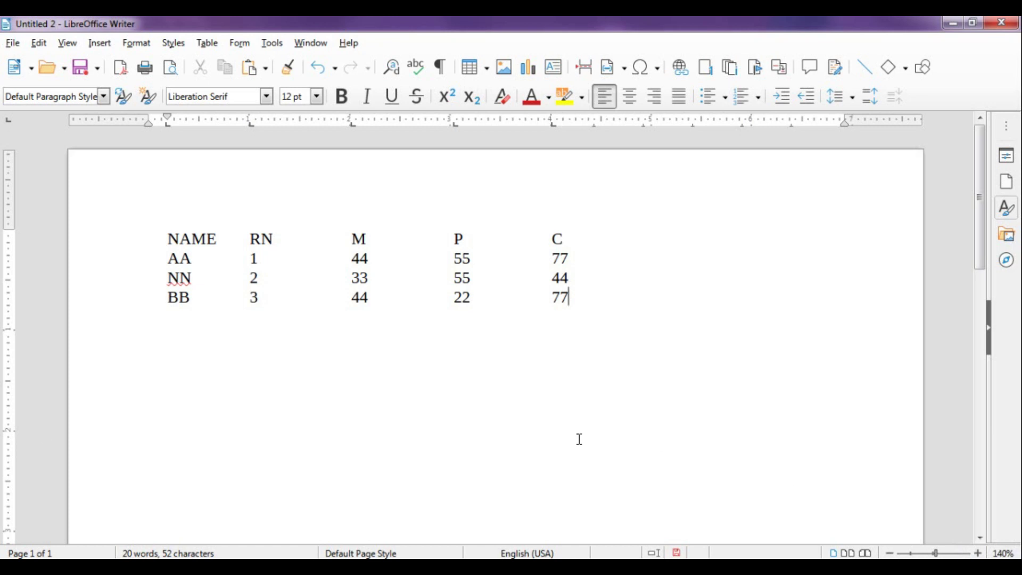
Select the four lines of marks and convert text to table using Tabs as the separator
{"action": "left_click_drag", "start_coordinate": [167, 239], "coordinate": [593, 302]}
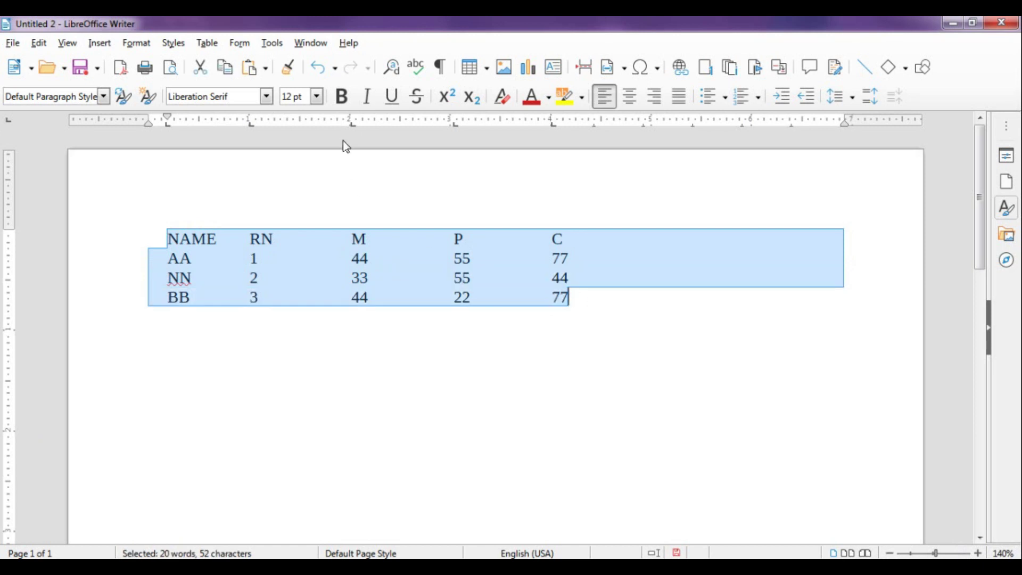
{"action": "left_click", "coordinate": [212, 42]}
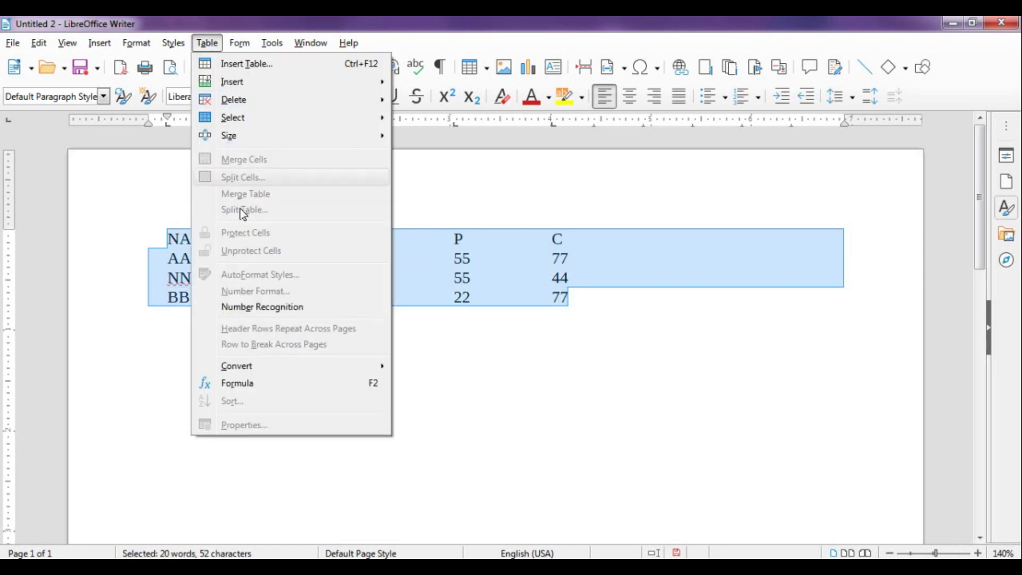
{"action": "mouse_move", "coordinate": [263, 369]}
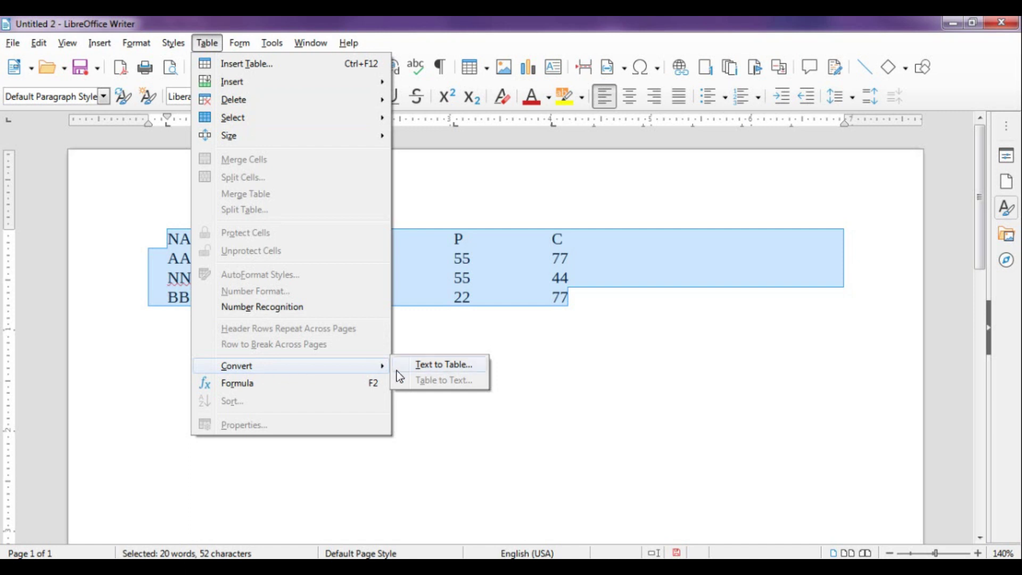
{"action": "left_click", "coordinate": [434, 366]}
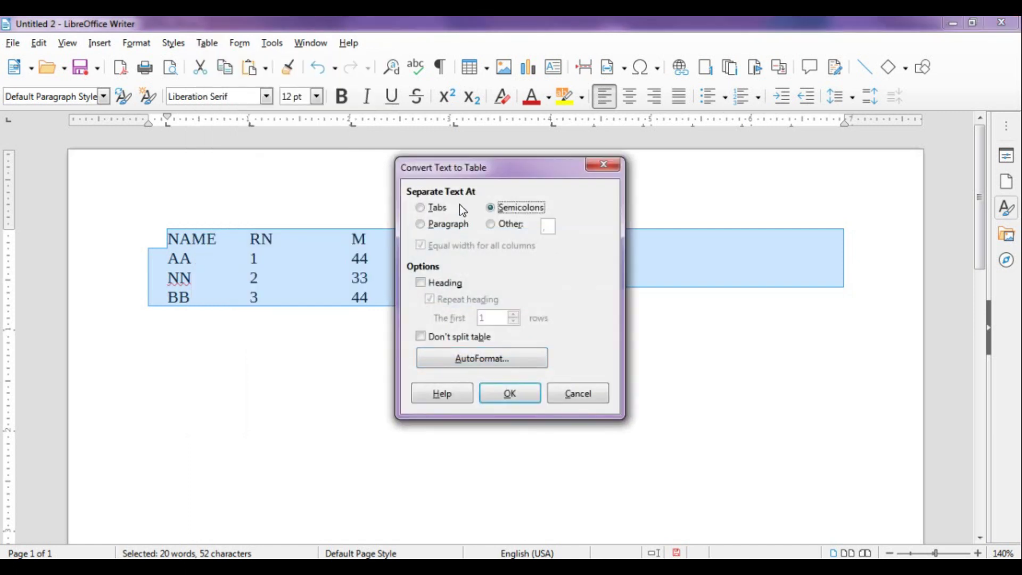
{"action": "left_click_drag", "start_coordinate": [453, 174], "coordinate": [495, 222]}
{"action": "left_click", "coordinate": [478, 257]}
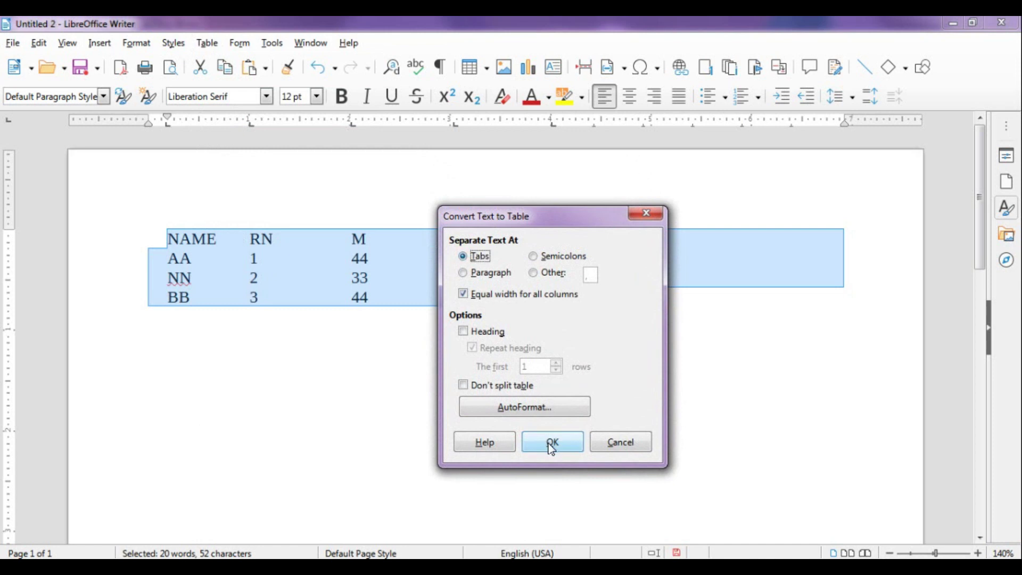
Apply the Box List Red AutoFormat style and create the five-column table
{"action": "left_click", "coordinate": [534, 413]}
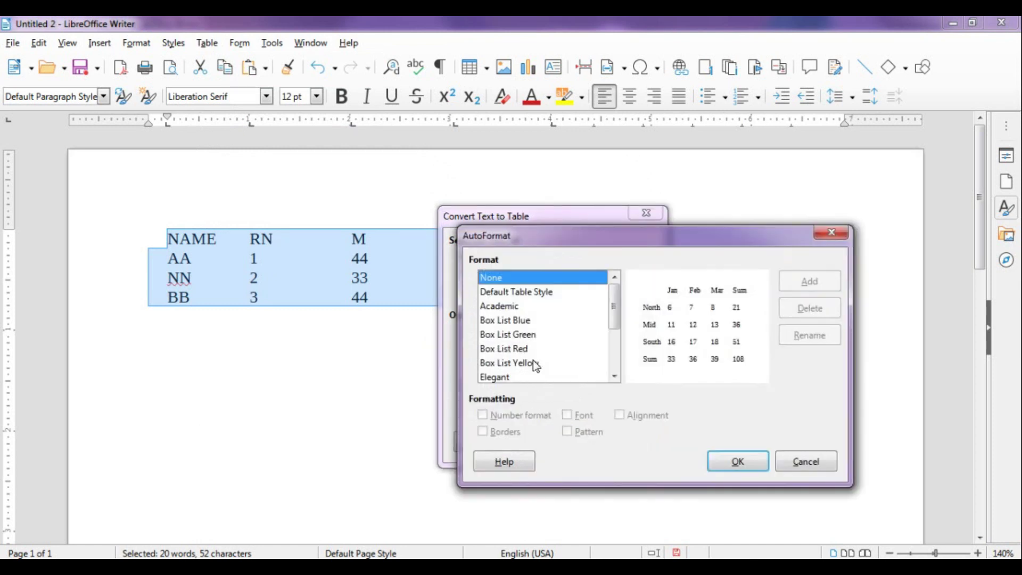
{"action": "left_click", "coordinate": [509, 320]}
{"action": "left_click", "coordinate": [509, 335]}
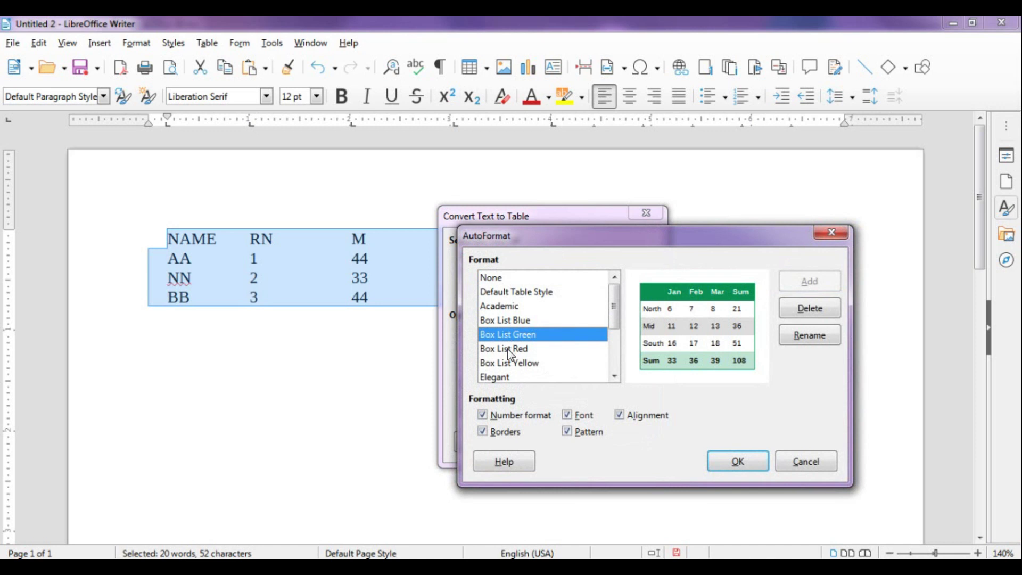
{"action": "left_click", "coordinate": [506, 350]}
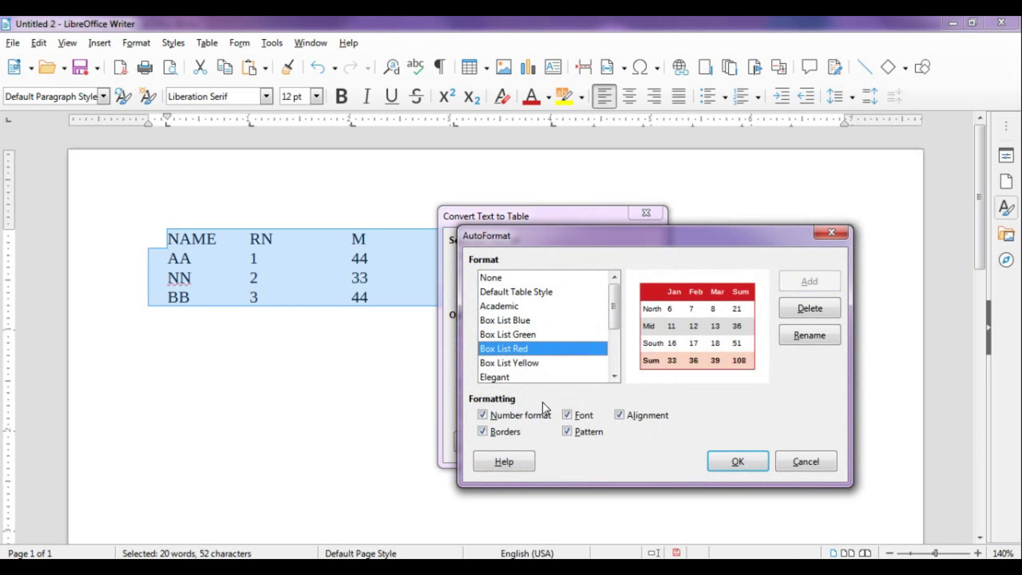
{"action": "left_click", "coordinate": [725, 461]}
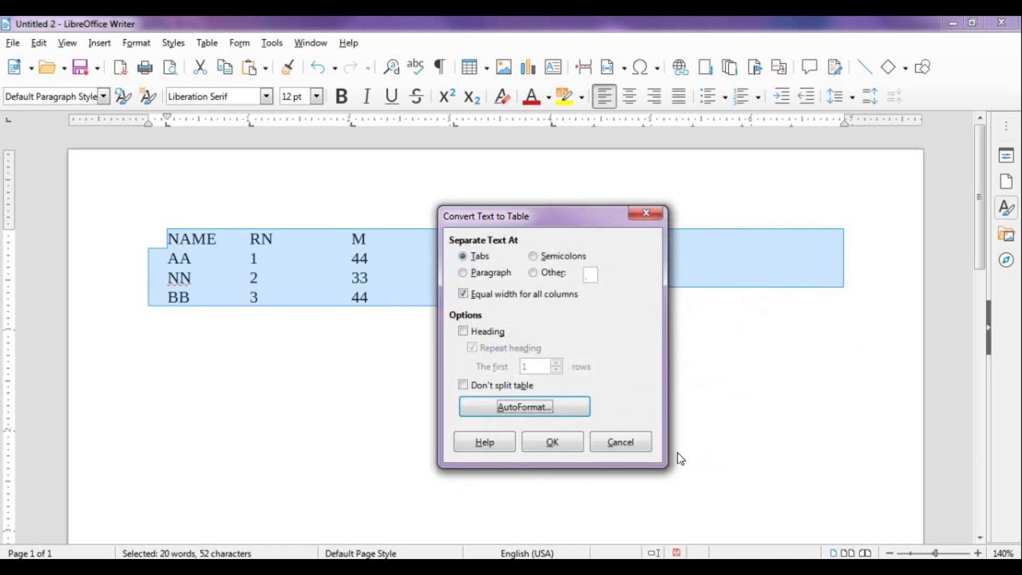
{"action": "left_click", "coordinate": [556, 445]}
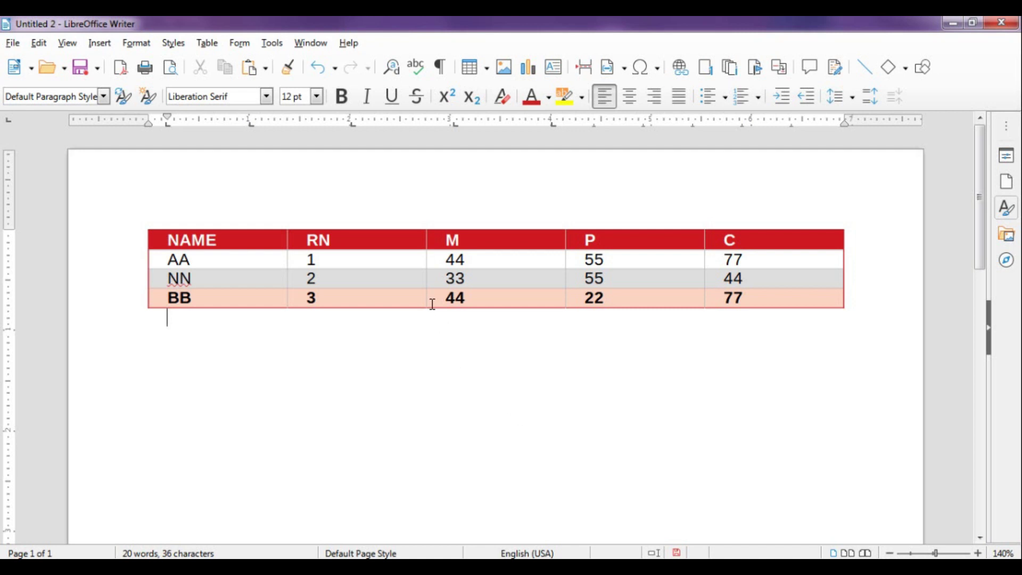
Open the Table menu and close it without choosing a command, leaving TABLE.odt's marks table in view
{"action": "left_click", "coordinate": [219, 46]}
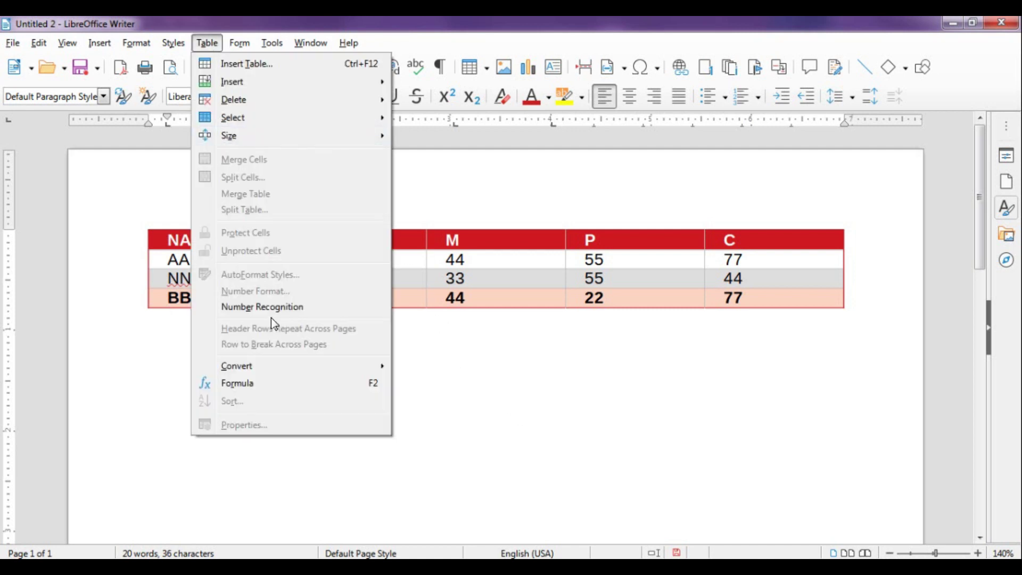
{"action": "mouse_move", "coordinate": [263, 369]}
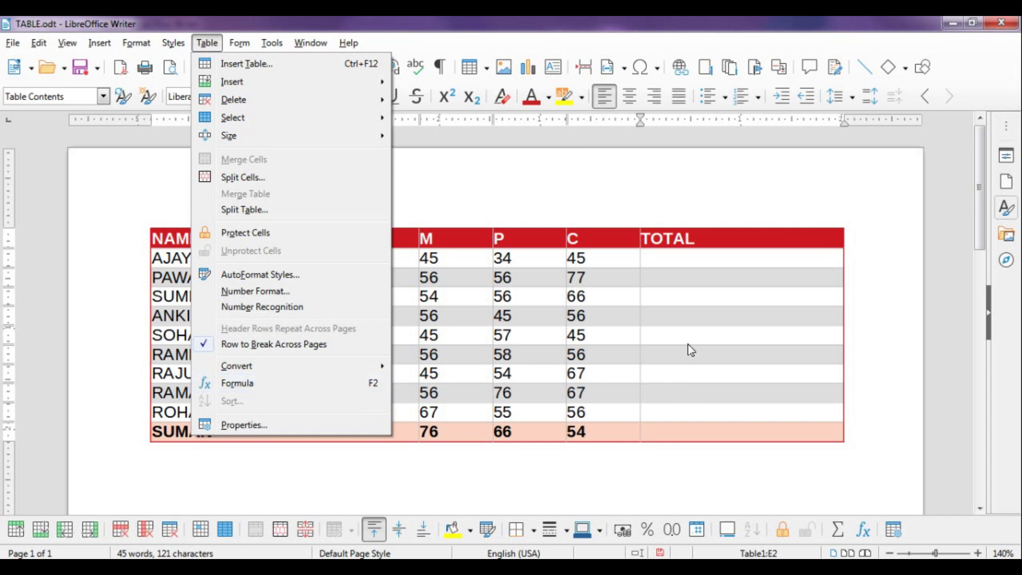
{"action": "left_click", "coordinate": [687, 269]}
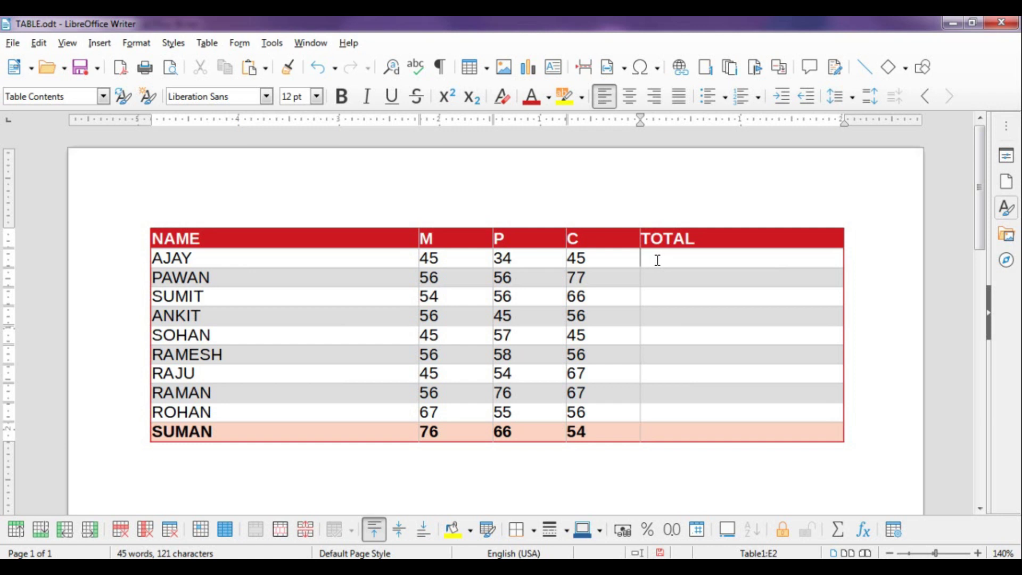
Enter =SUM over B2:D2 in AJAY's TOTAL cell E2 so it shows 124
{"action": "left_click", "coordinate": [864, 527]}
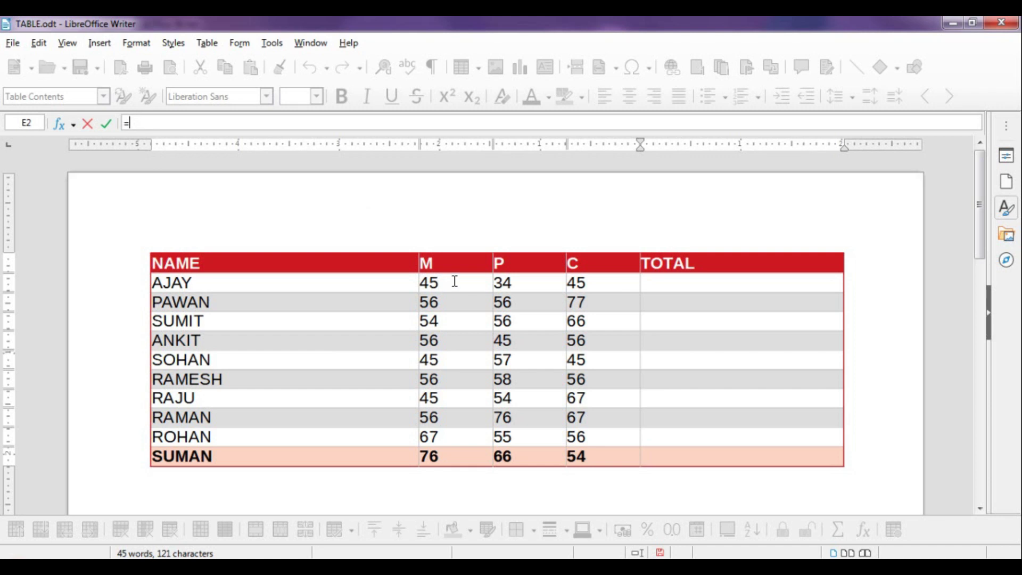
{"action": "key", "text": "Escape"}
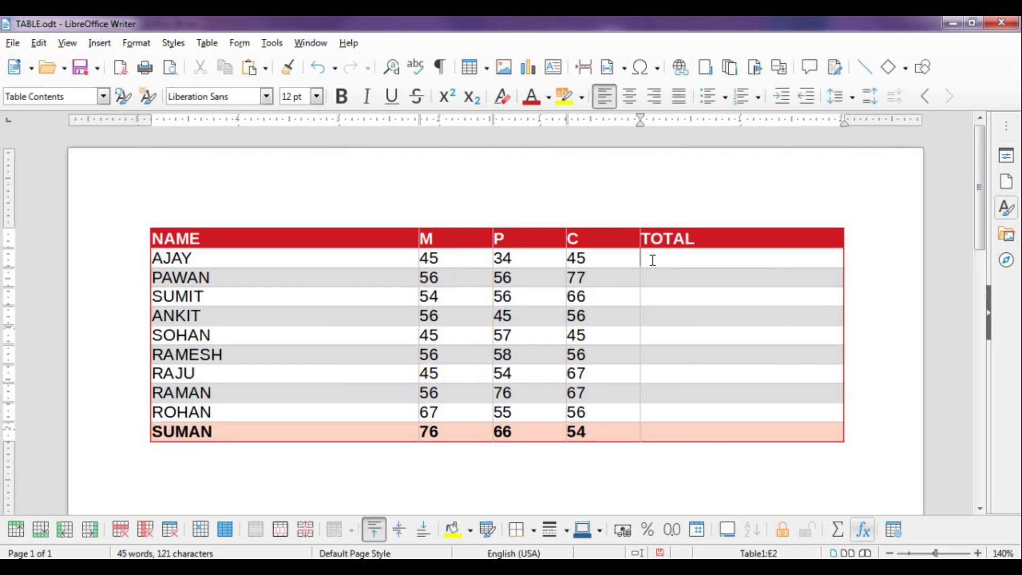
{"action": "key", "text": "F2"}
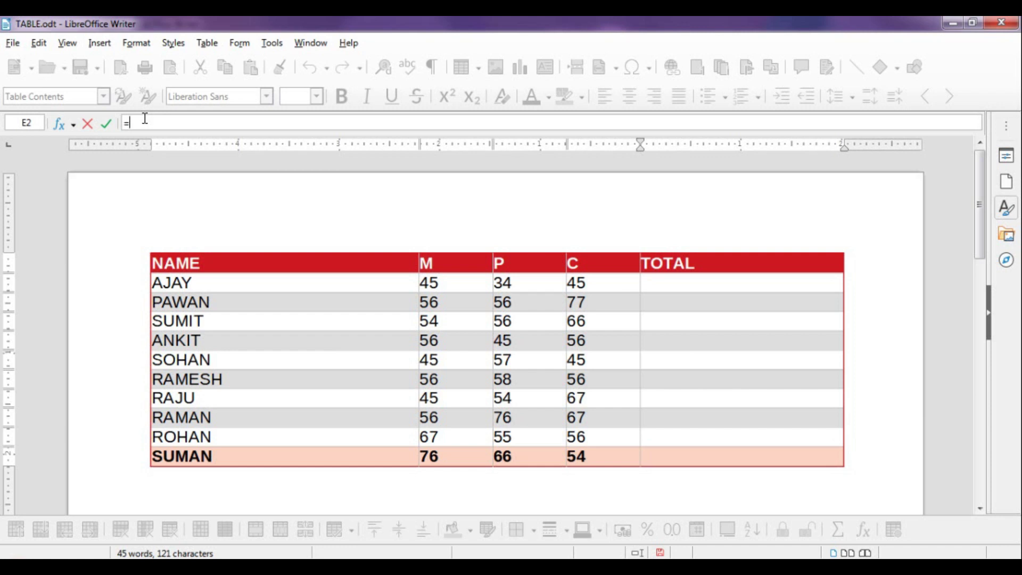
{"action": "left_click", "coordinate": [661, 285]}
{"action": "key", "text": "BackSpace"}
{"action": "key", "text": "BackSpace"}
{"action": "key", "text": "BackSpace"}
{"action": "key", "text": "BackSpace"}
{"action": "key", "text": "BackSpace"}
{"action": "type", "text": "=SUM"}
{"action": "left_click", "coordinate": [430, 279]}
{"action": "left_click_drag", "start_coordinate": [426, 281], "coordinate": [606, 281]}
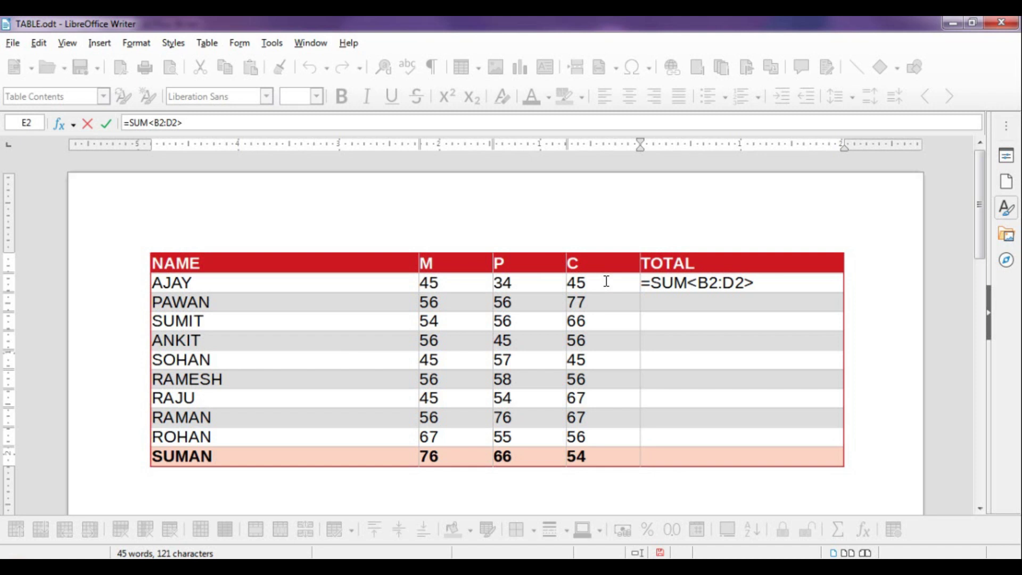
{"action": "key", "text": "Return"}
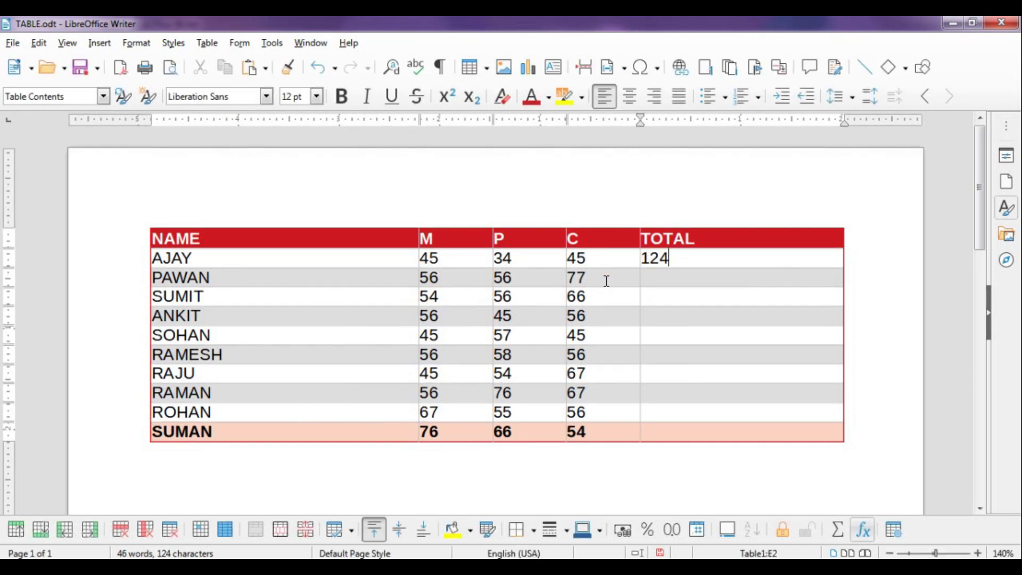
{"action": "left_click", "coordinate": [655, 277]}
Sum PAWAN's marks (B3:D3) into E3 and SUMIT's marks (B4:D4) into E4
{"action": "left_click", "coordinate": [839, 535]}
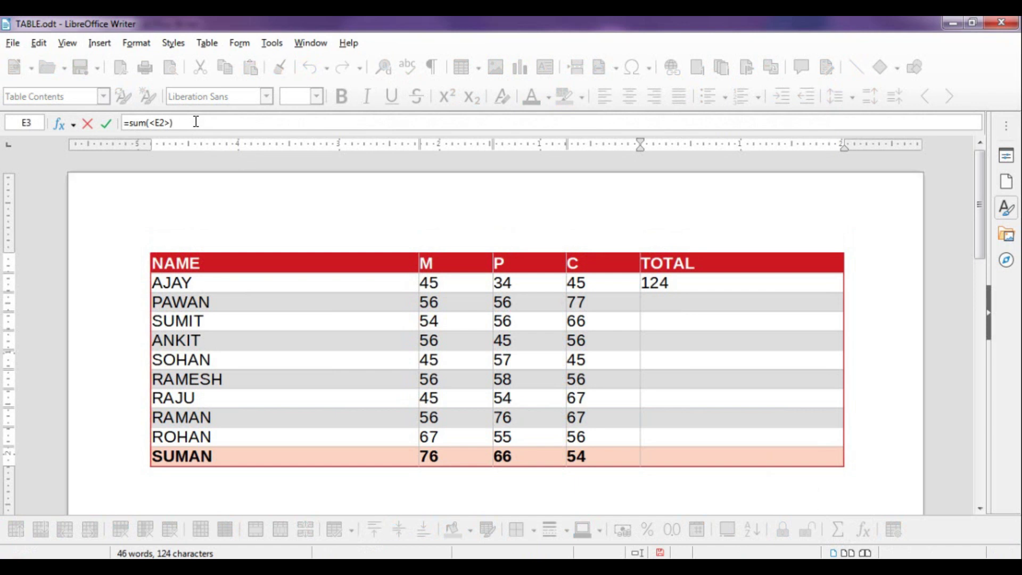
{"action": "key", "text": "BackSpace"}
{"action": "key", "text": "BackSpace"}
{"action": "key", "text": "BackSpace"}
{"action": "key", "text": "BackSpace"}
{"action": "key", "text": "BackSpace"}
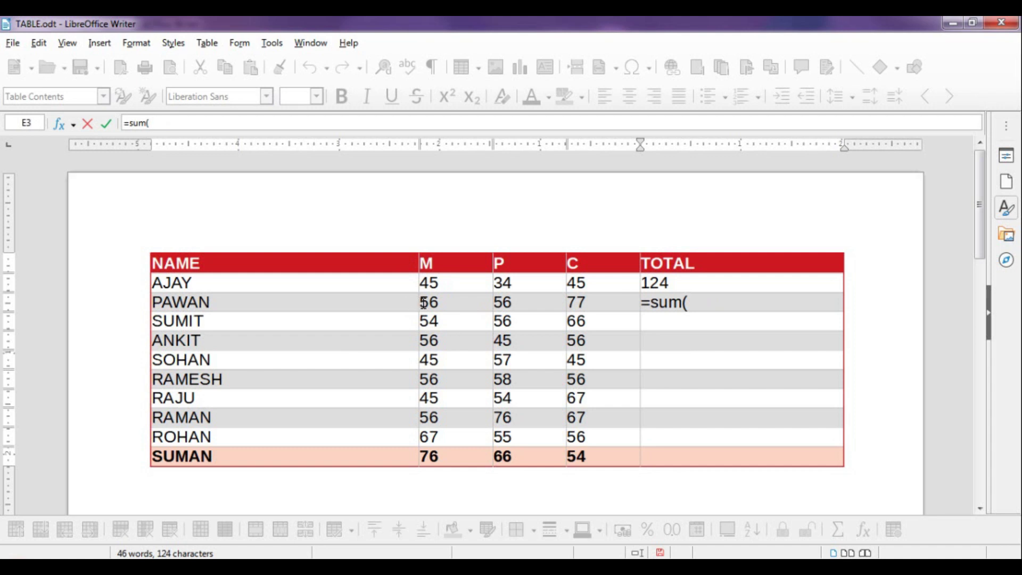
{"action": "left_click_drag", "start_coordinate": [426, 302], "coordinate": [592, 304]}
{"action": "type", "text": ")"}
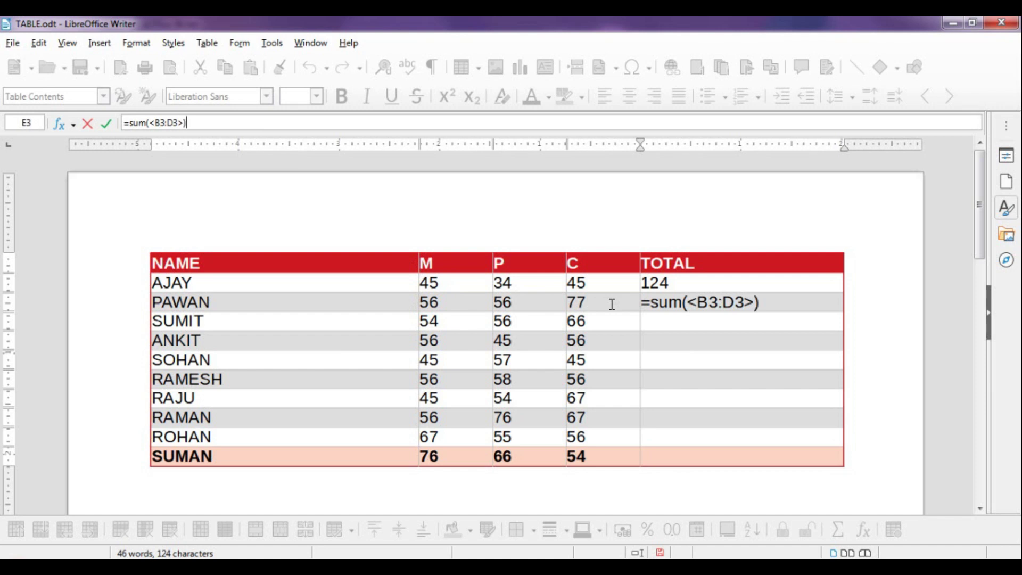
{"action": "key", "text": "Return"}
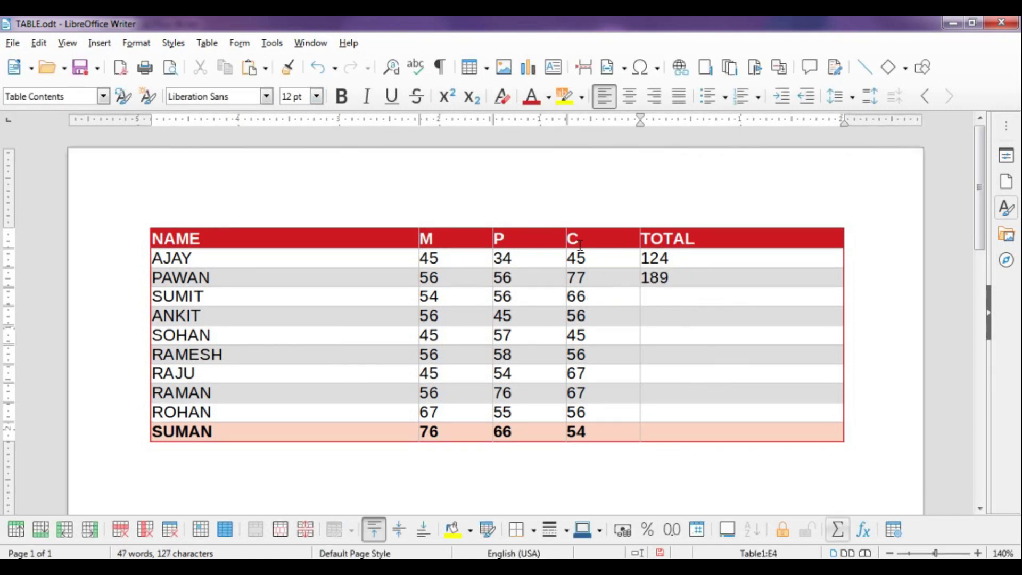
{"action": "left_click", "coordinate": [863, 529]}
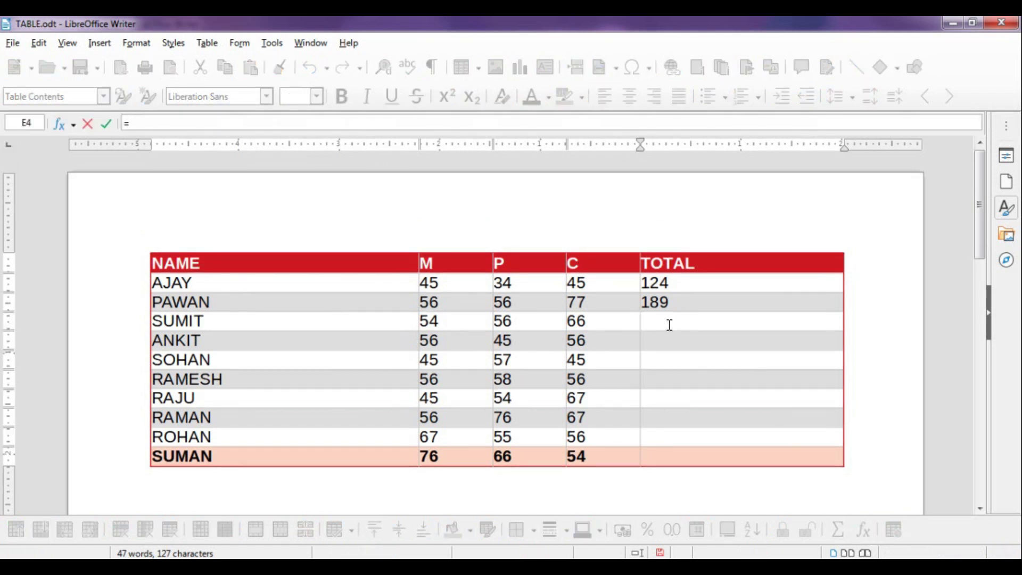
{"action": "type", "text": "SUM("}
{"action": "left_click_drag", "start_coordinate": [425, 323], "coordinate": [578, 330]}
{"action": "type", "text": ")"}
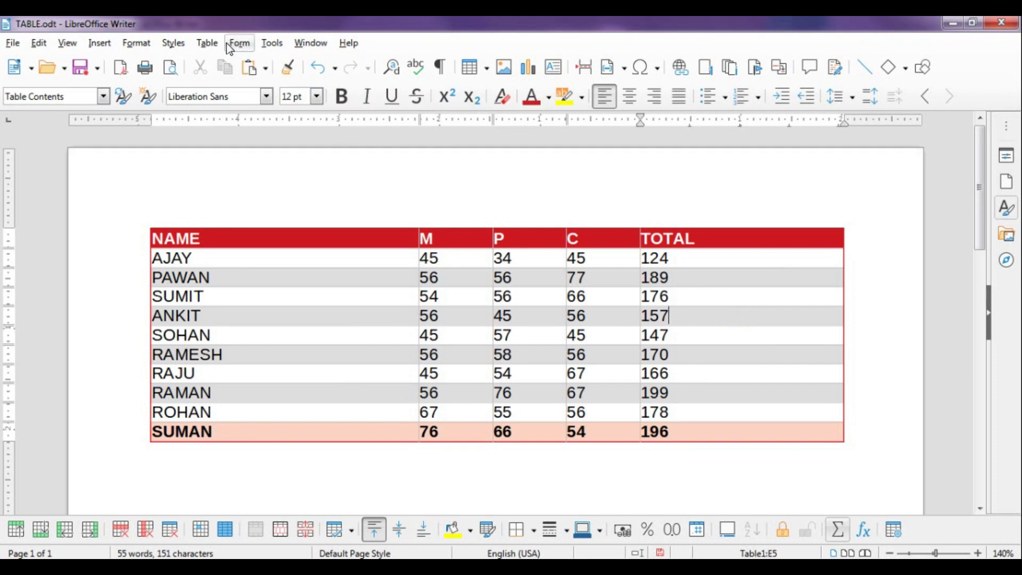
{"action": "left_click", "coordinate": [207, 43]}
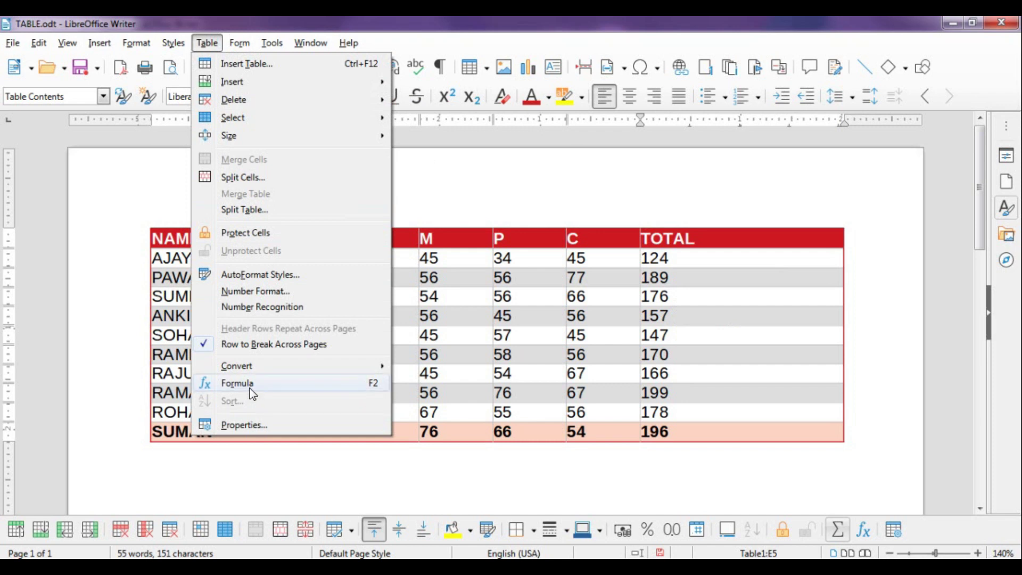
{"action": "left_click", "coordinate": [698, 315]}
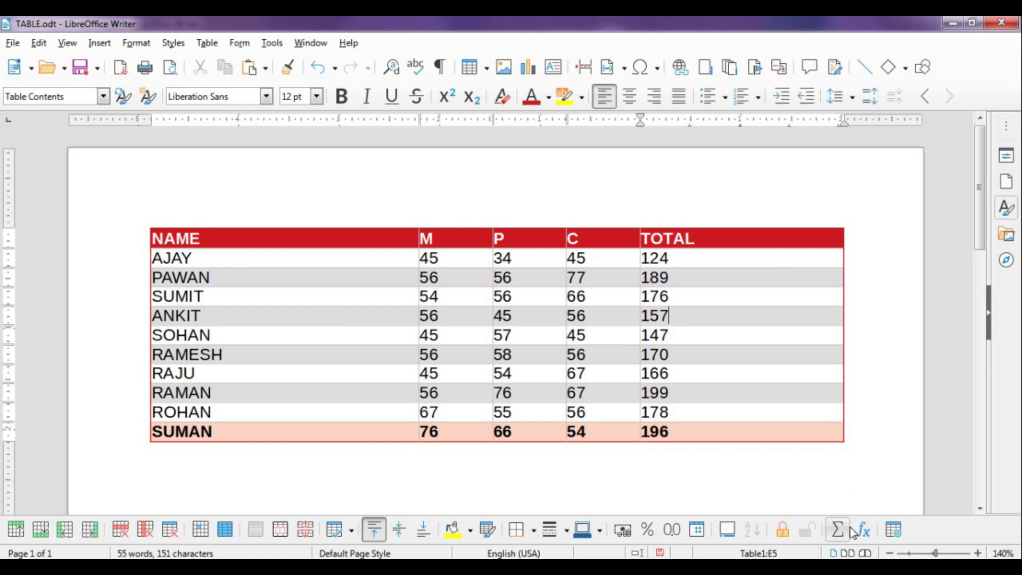
{"action": "left_click", "coordinate": [680, 261]}
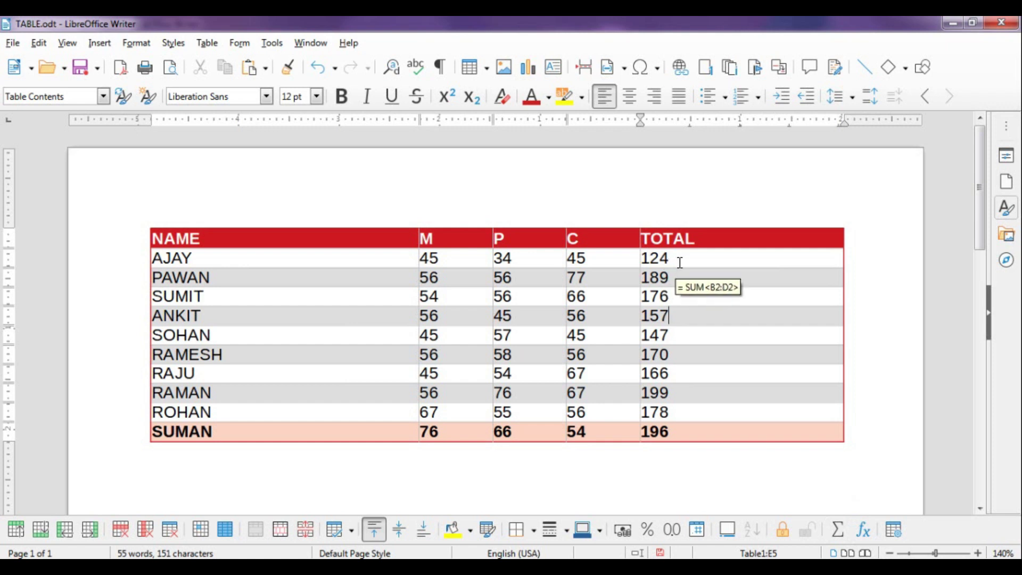
{"action": "left_click", "coordinate": [241, 43]}
{"action": "mouse_move", "coordinate": [216, 47]}
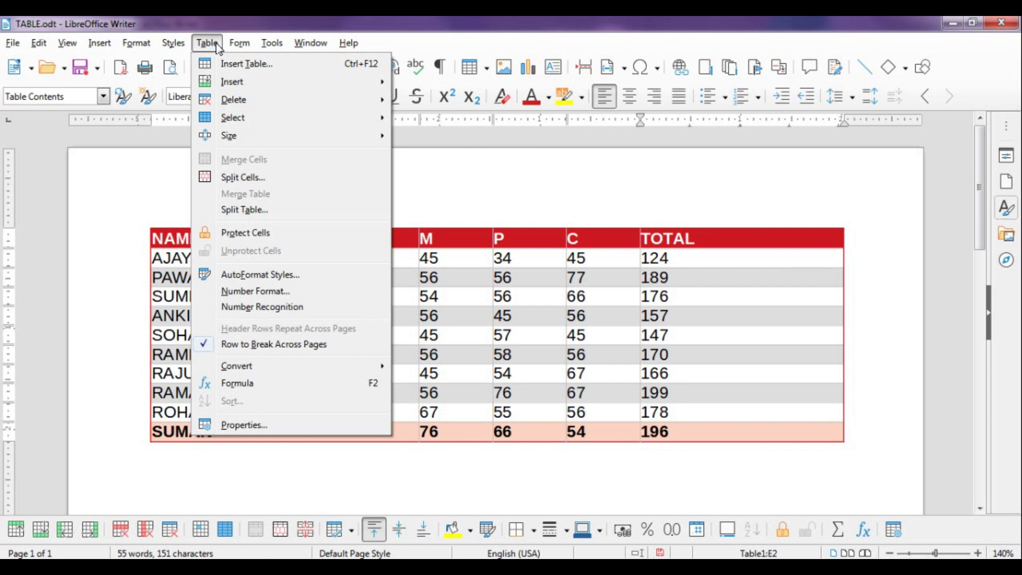
{"action": "left_click", "coordinate": [707, 257]}
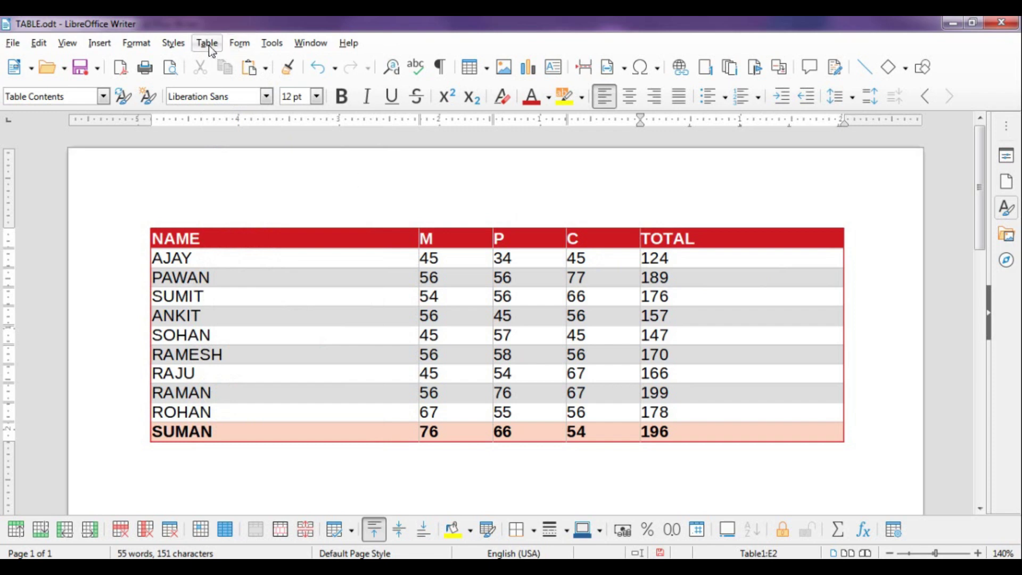
{"action": "left_click", "coordinate": [209, 45]}
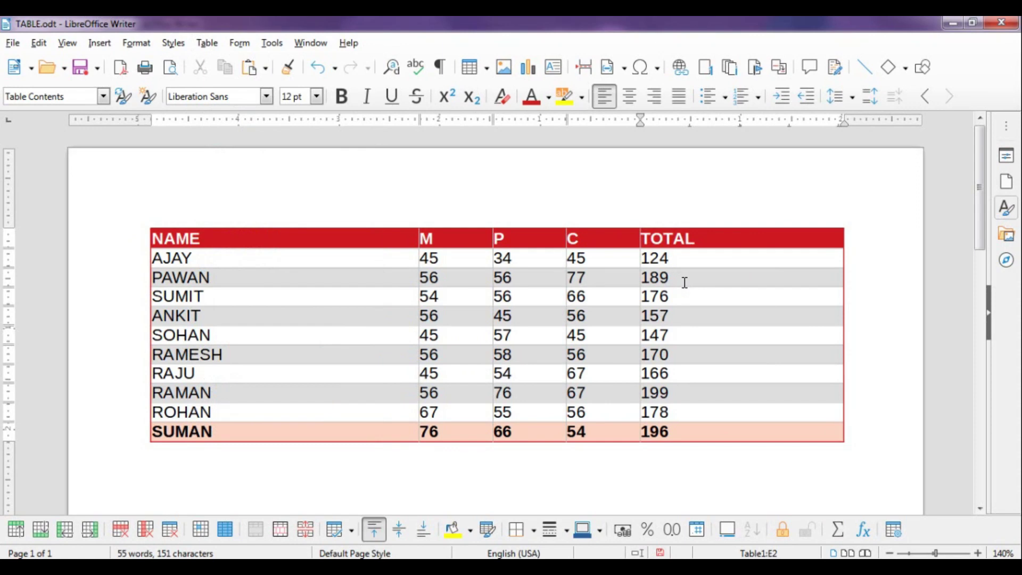
Select the whole marks table and open Table > Sort, moving the dialog clear of the table
{"action": "mouse_move", "coordinate": [679, 263]}
{"action": "mouse_move", "coordinate": [670, 364]}
{"action": "left_click", "coordinate": [149, 221]}
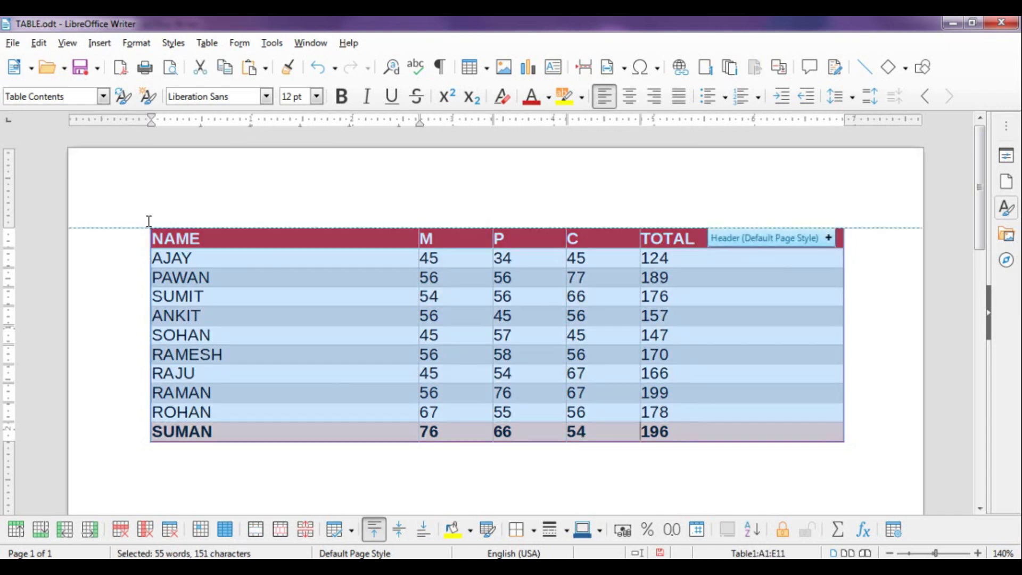
{"action": "left_click", "coordinate": [207, 45]}
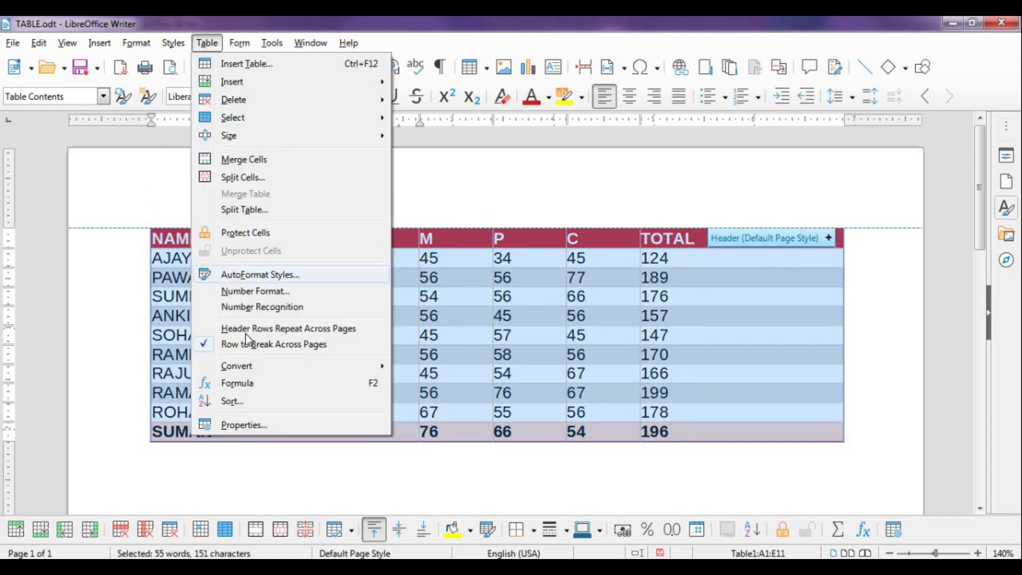
{"action": "left_click", "coordinate": [254, 401]}
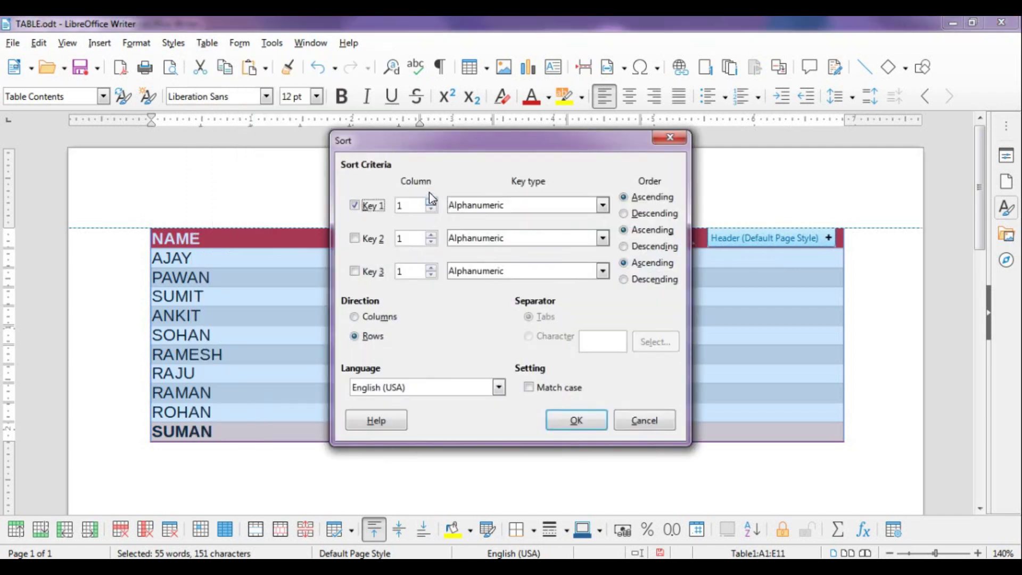
{"action": "left_click_drag", "start_coordinate": [424, 151], "coordinate": [303, 116]}
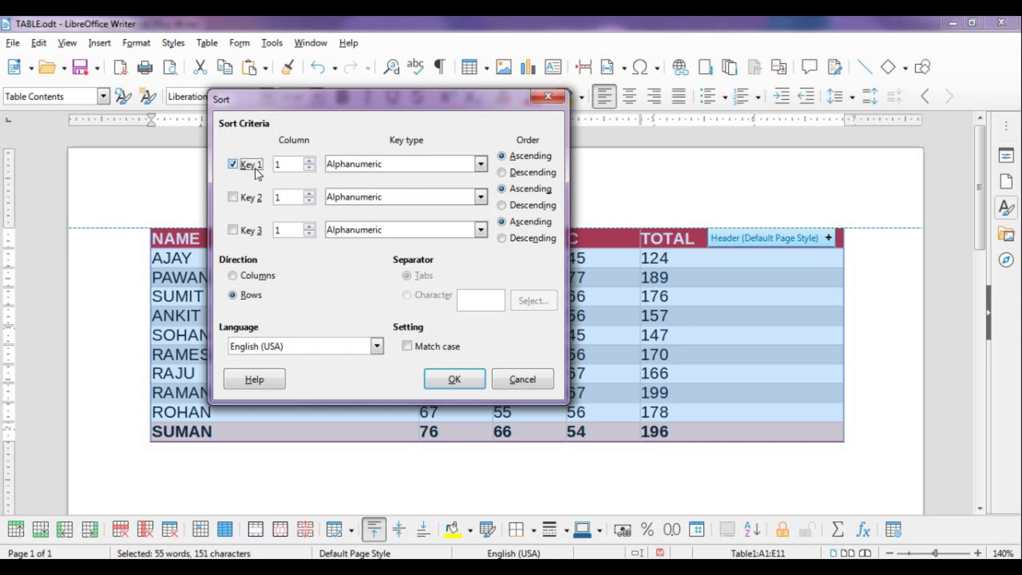
{"action": "left_click_drag", "start_coordinate": [389, 105], "coordinate": [338, 105]}
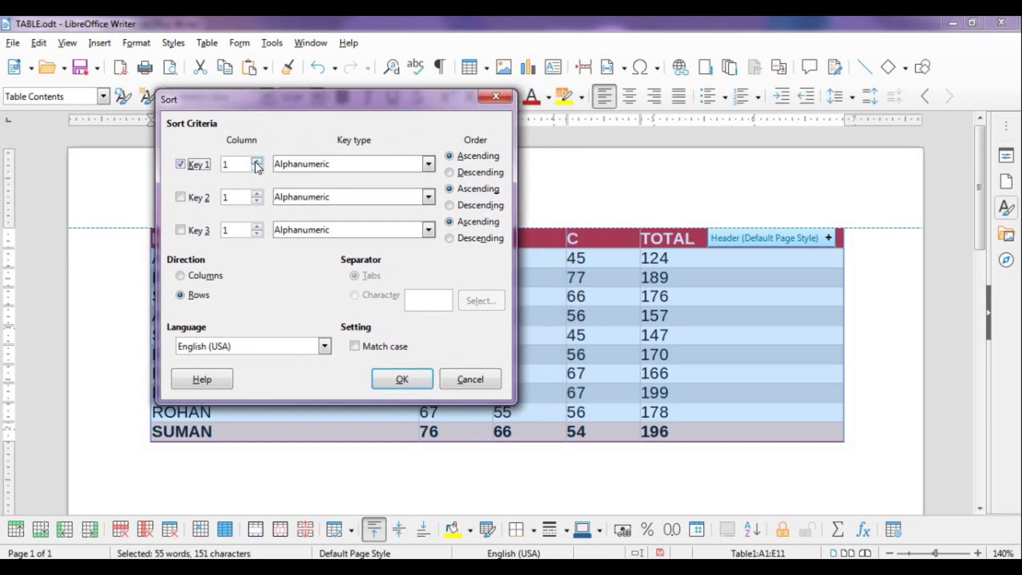
{"action": "left_click_drag", "start_coordinate": [273, 100], "coordinate": [236, 332]}
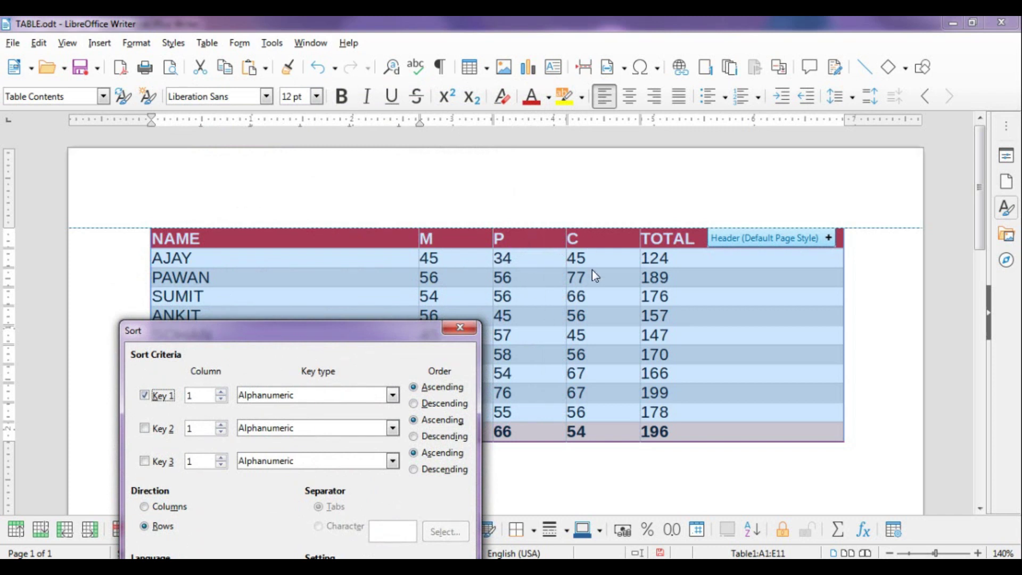
{"action": "left_click_drag", "start_coordinate": [351, 339], "coordinate": [377, 153]}
Sort on Key 1 column 5 (TOTAL), key type Numeric, order Descending
{"action": "left_click", "coordinate": [248, 205]}
{"action": "left_click", "coordinate": [248, 205]}
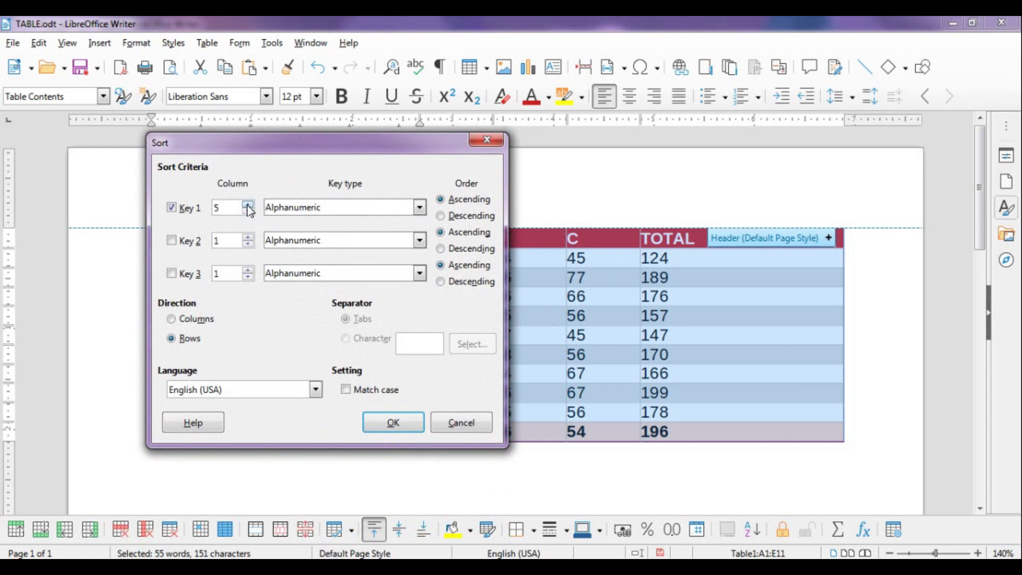
{"action": "left_click", "coordinate": [353, 208]}
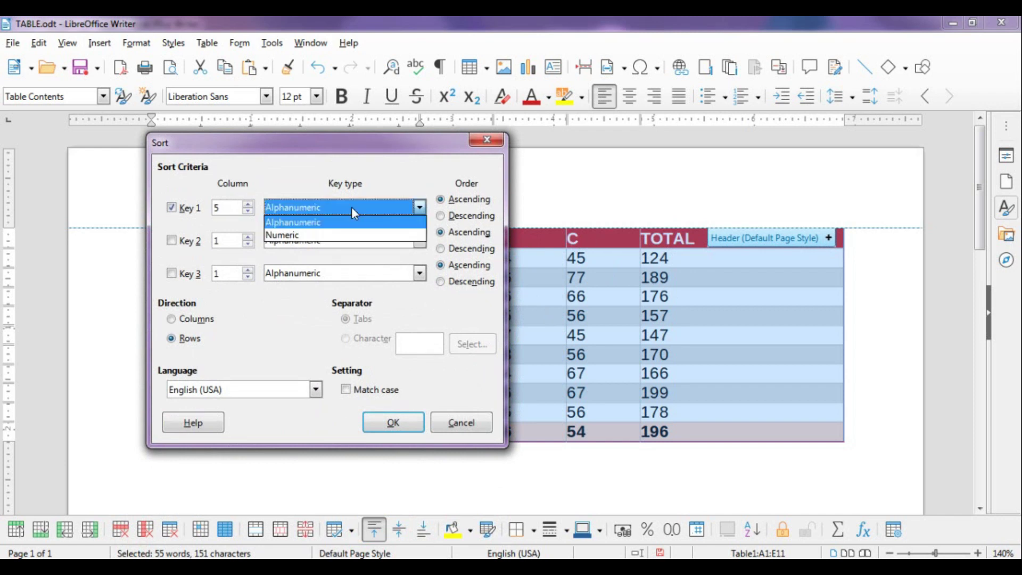
{"action": "left_click", "coordinate": [324, 238]}
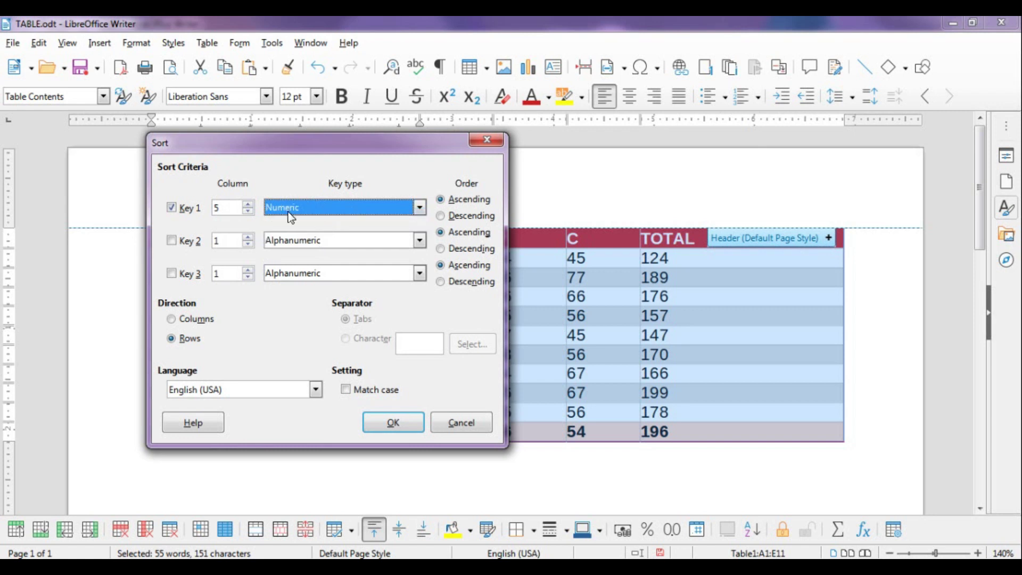
{"action": "left_click", "coordinate": [322, 209]}
{"action": "left_click", "coordinate": [319, 236]}
{"action": "left_click", "coordinate": [445, 220]}
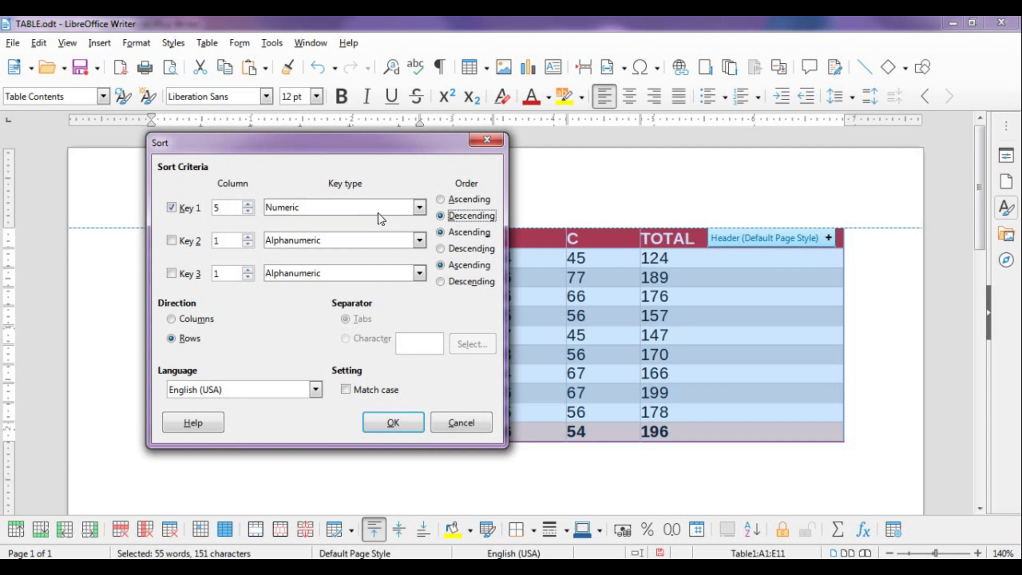
{"action": "left_click", "coordinate": [404, 420]}
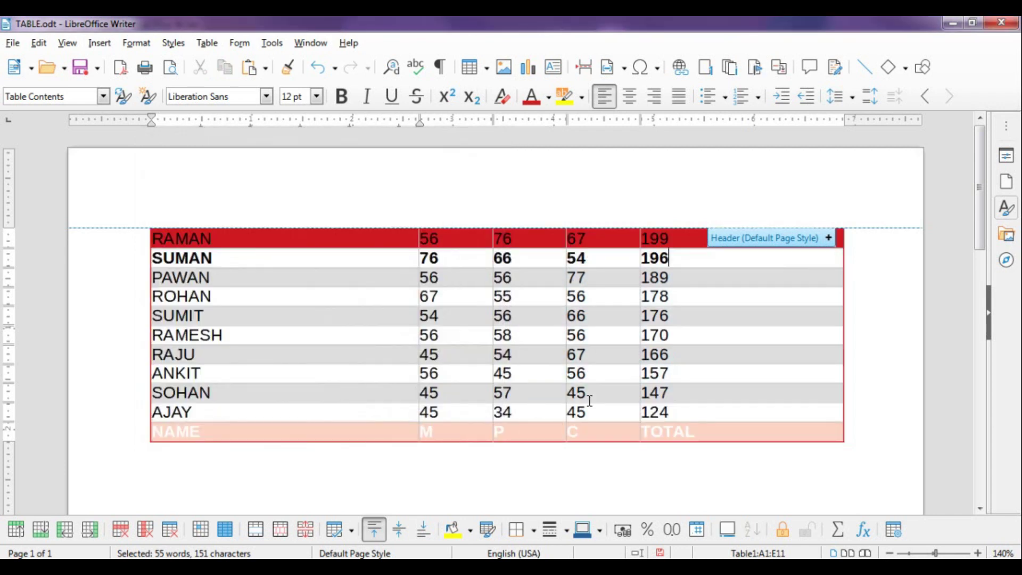
Undo the TOTAL sort and select the student rows AJAY through SUMAN below the header
{"action": "left_click", "coordinate": [683, 242]}
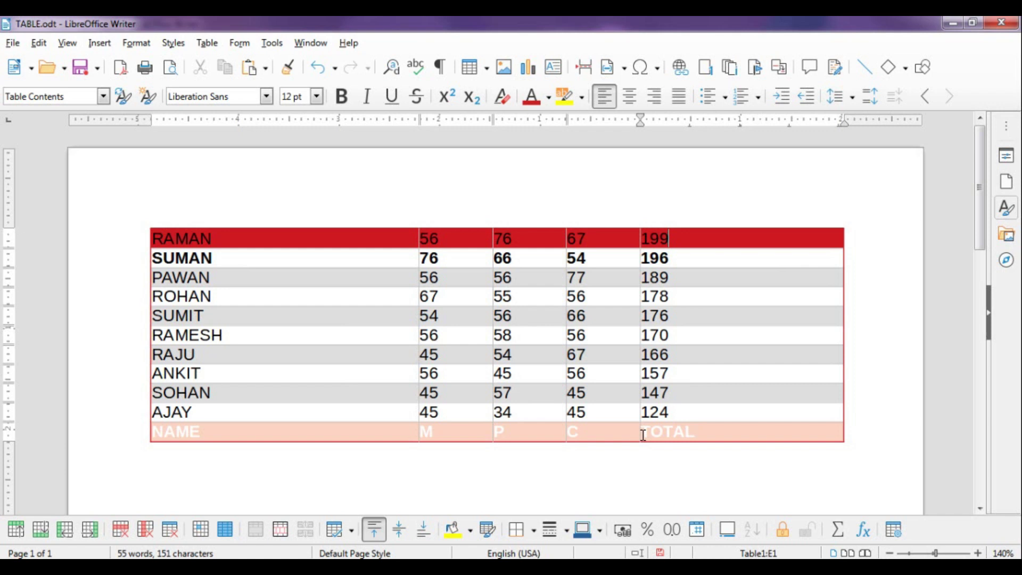
{"action": "key", "text": "ctrl+z"}
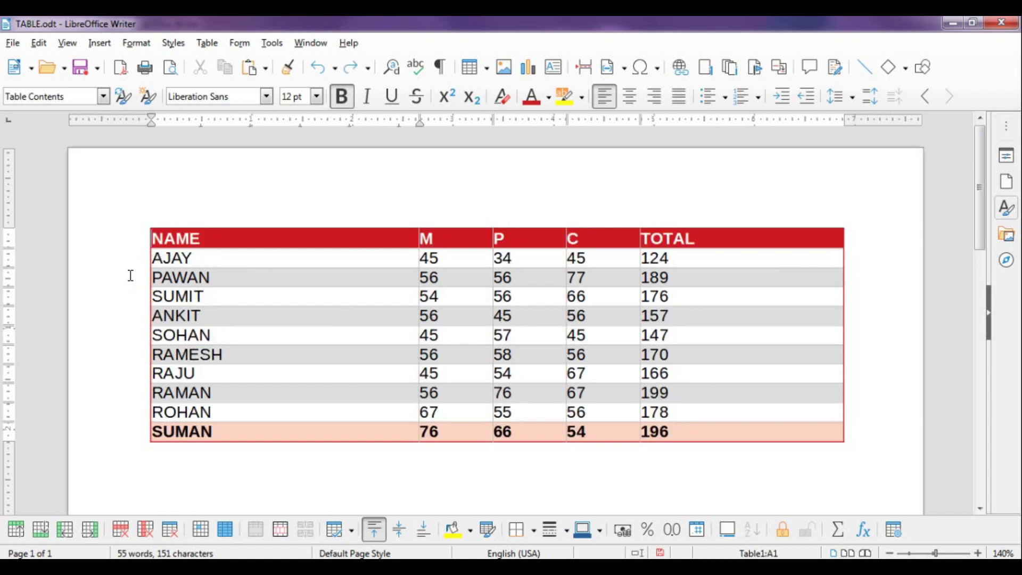
{"action": "left_click_drag", "start_coordinate": [142, 260], "coordinate": [165, 434]}
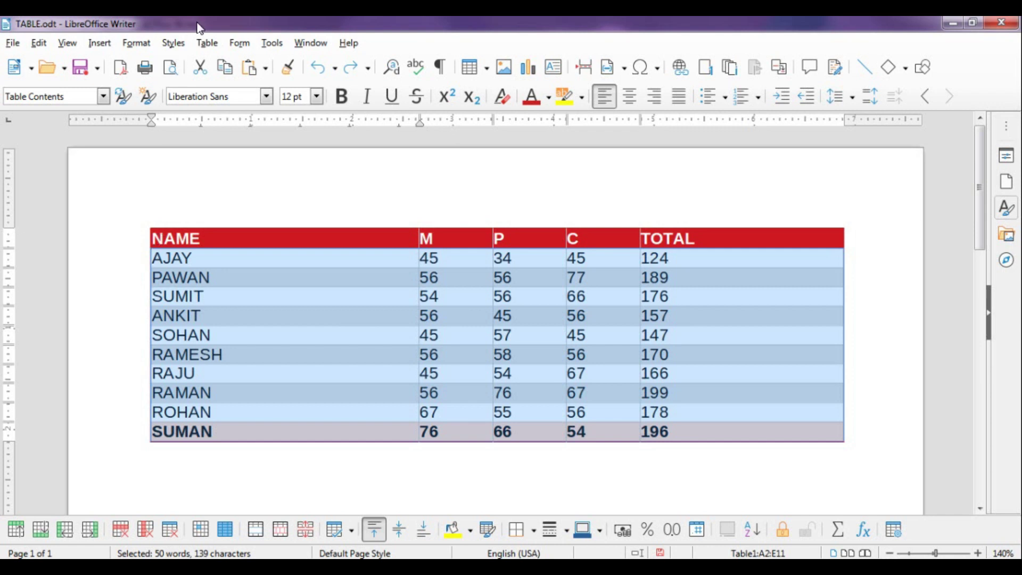
Sort the selected student rows by TOTAL in Ascending order, then reselect the rows below the header
{"action": "left_click", "coordinate": [207, 44]}
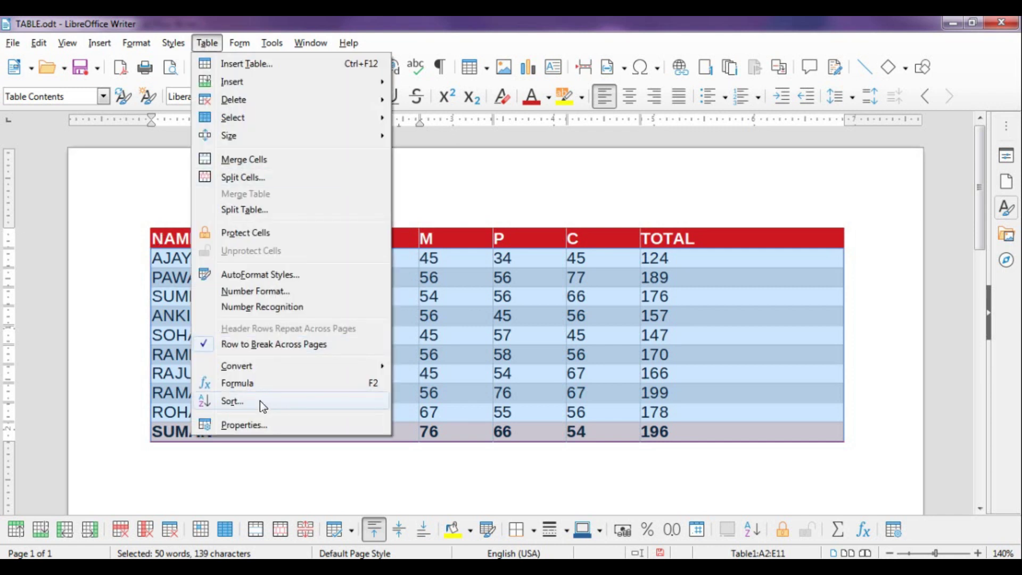
{"action": "left_click", "coordinate": [260, 401]}
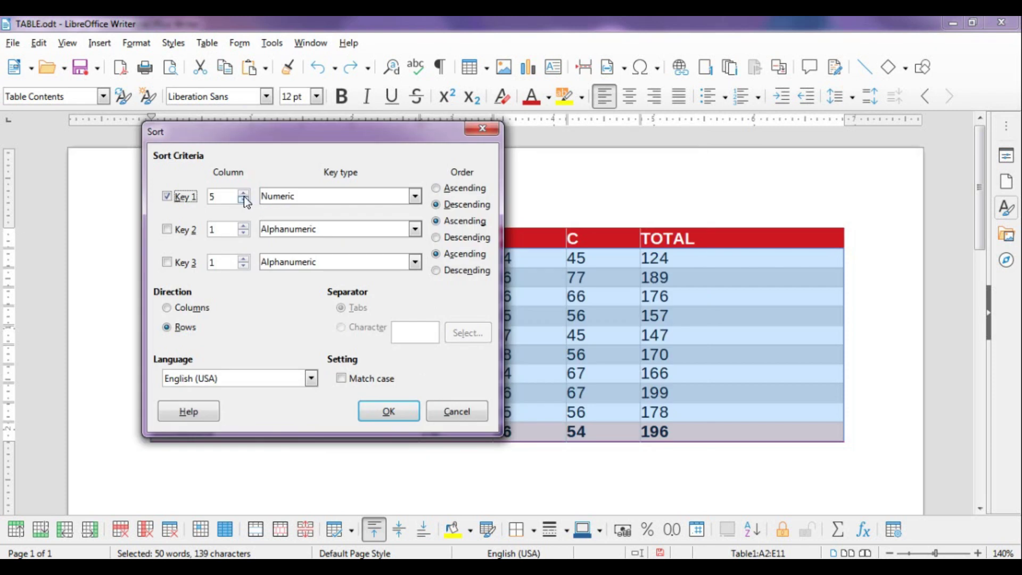
{"action": "left_click", "coordinate": [439, 191]}
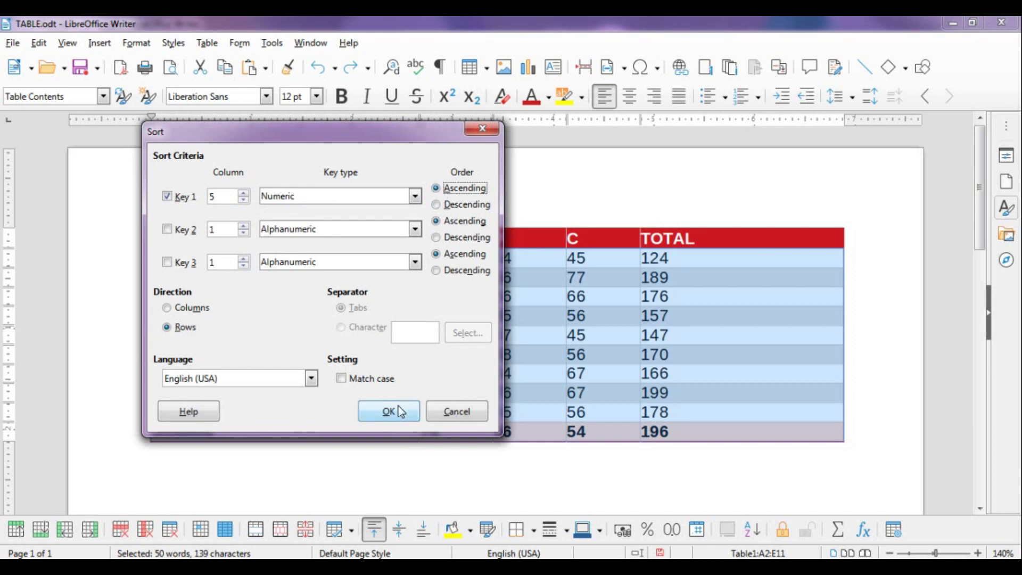
{"action": "left_click", "coordinate": [398, 407]}
{"action": "left_click", "coordinate": [654, 246]}
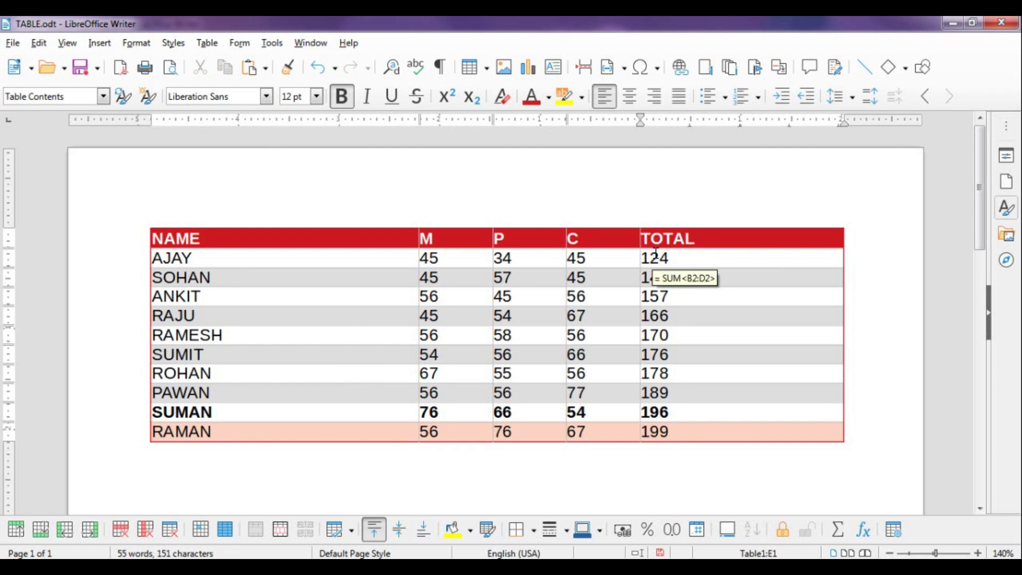
{"action": "mouse_move", "coordinate": [675, 435]}
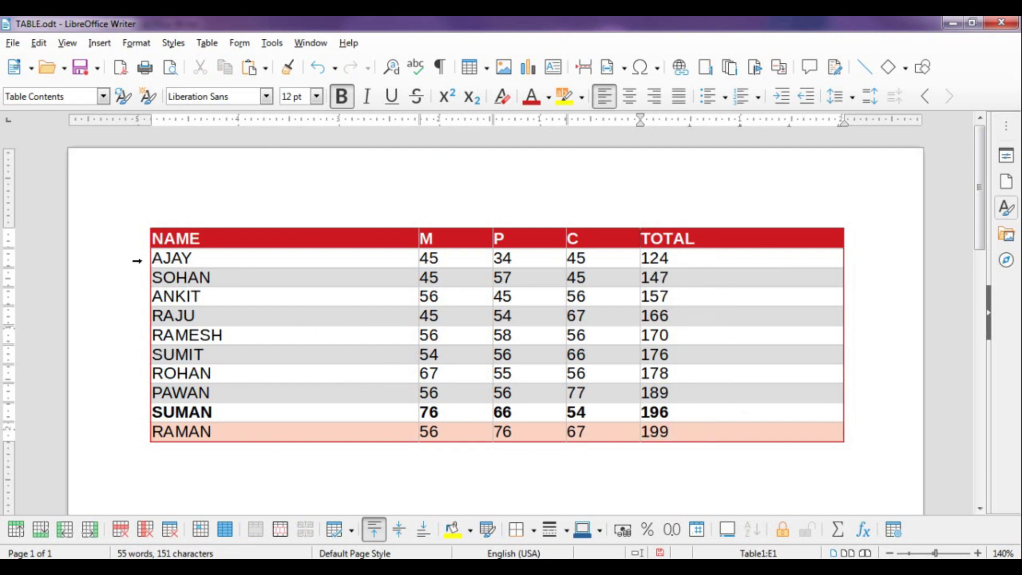
{"action": "left_click_drag", "start_coordinate": [142, 260], "coordinate": [162, 431]}
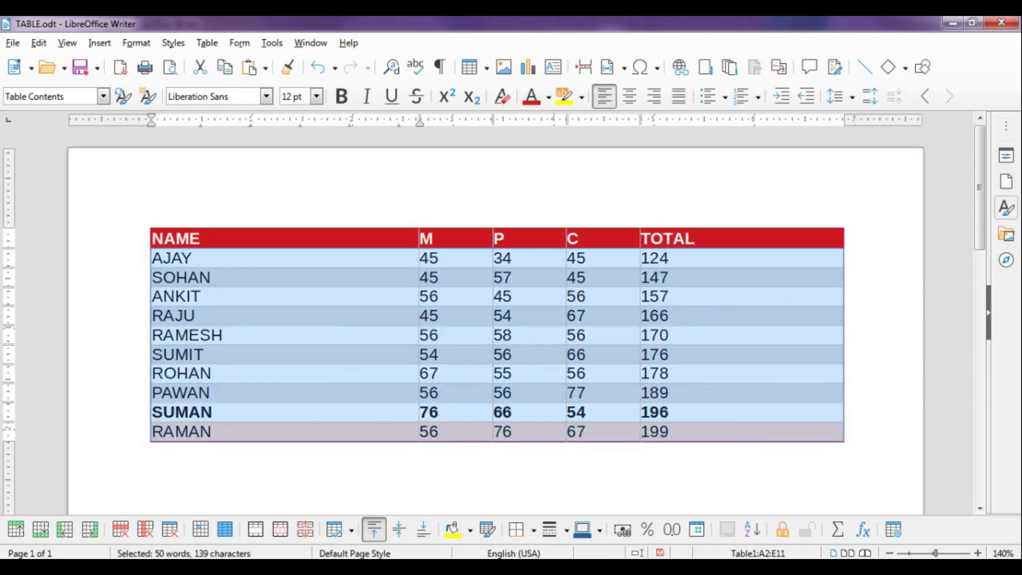
Sort the selected student rows by TOTAL in Descending order, then reselect rows 2–11
{"action": "left_click", "coordinate": [216, 46]}
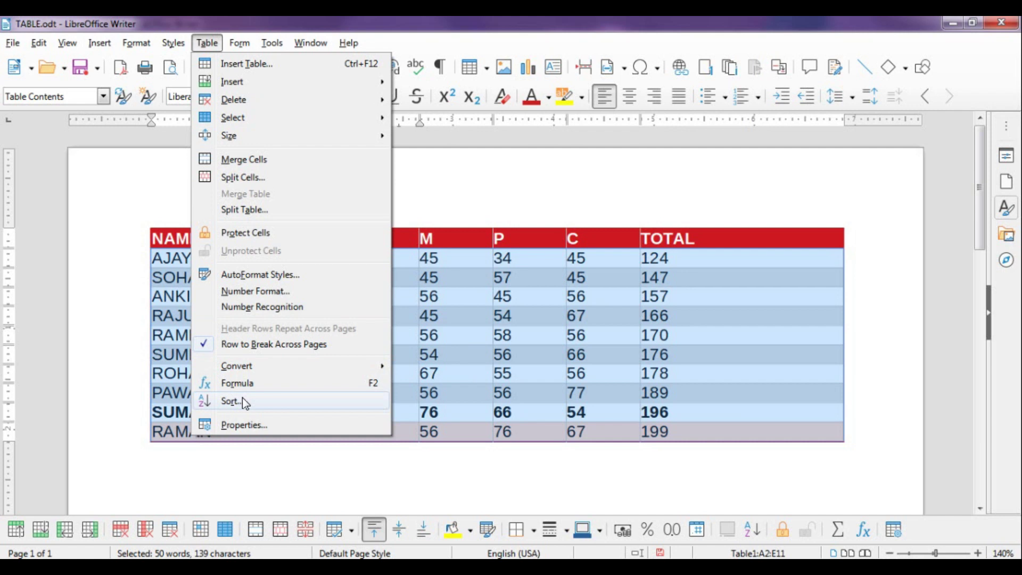
{"action": "left_click", "coordinate": [241, 400]}
{"action": "left_click", "coordinate": [624, 214]}
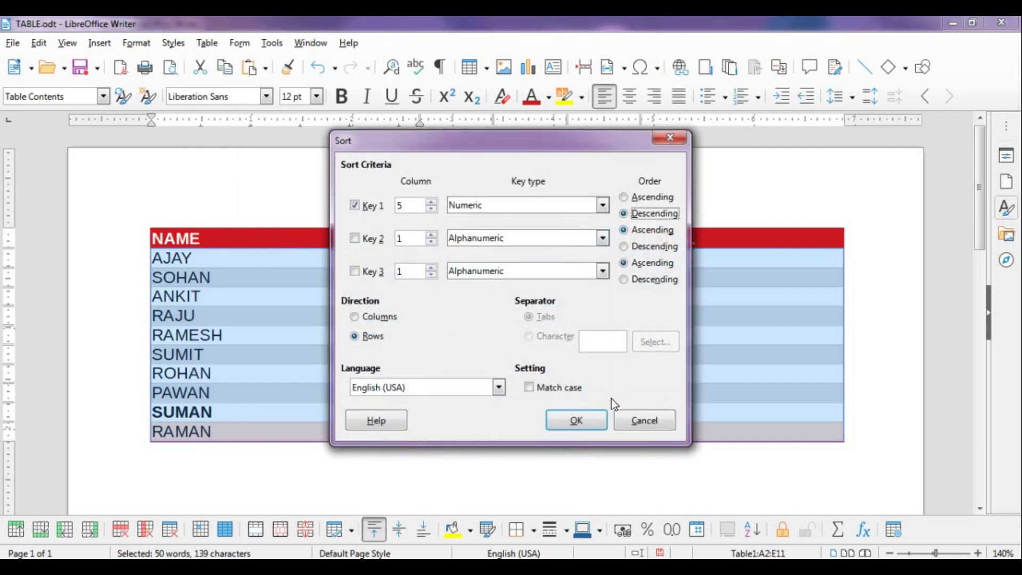
{"action": "left_click", "coordinate": [596, 418]}
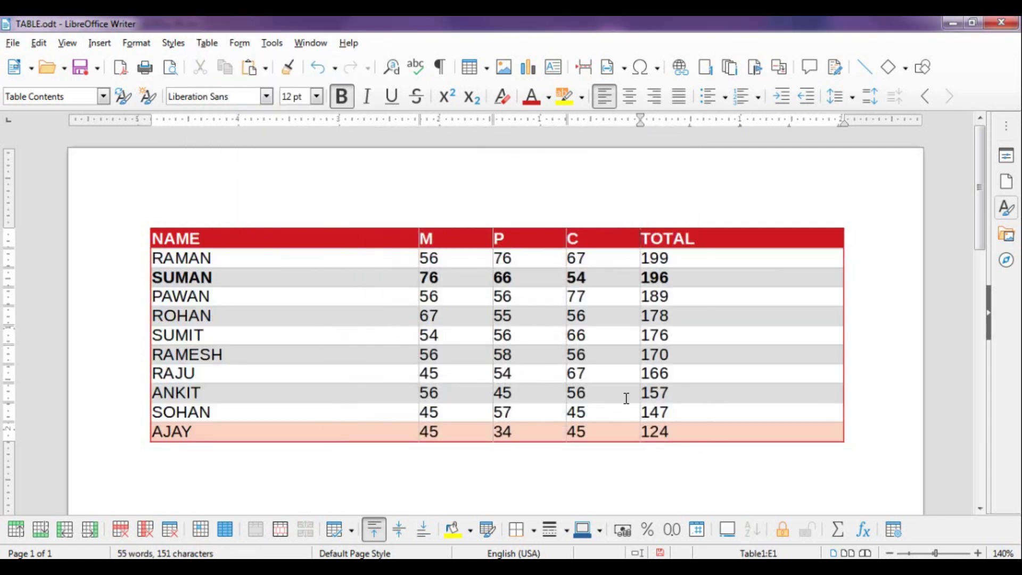
{"action": "left_click", "coordinate": [693, 263]}
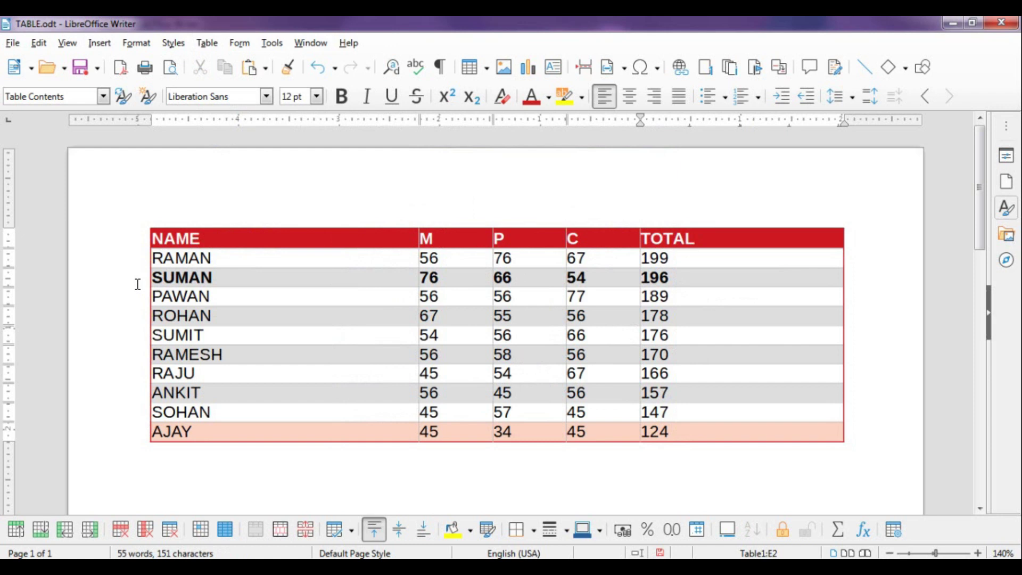
{"action": "left_click_drag", "start_coordinate": [142, 258], "coordinate": [142, 436]}
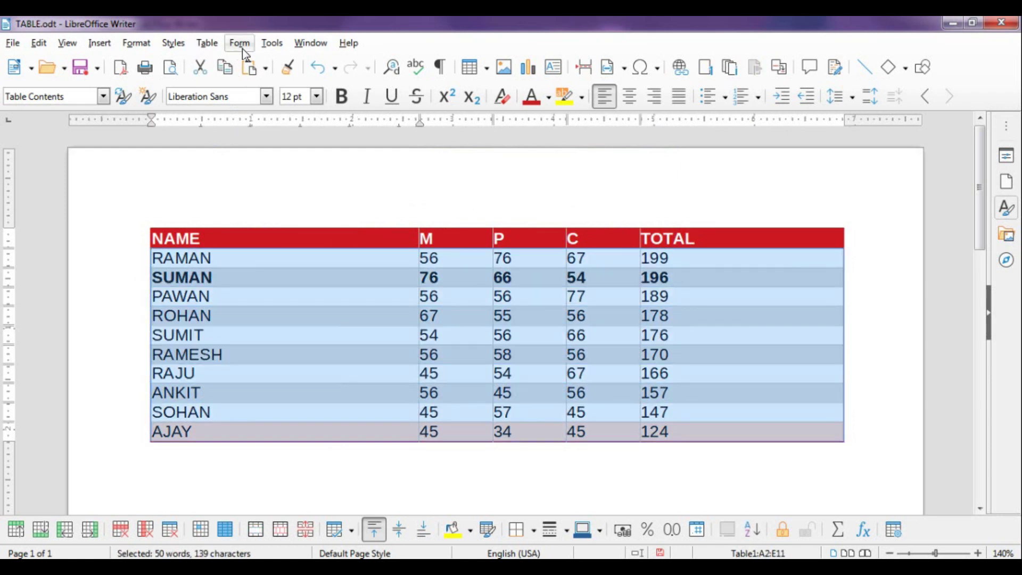
Sort the student rows on Key 1 column 1 (NAME), Alphanumeric, Ascending, and view the result
{"action": "left_click", "coordinate": [210, 45]}
{"action": "left_click", "coordinate": [273, 402]}
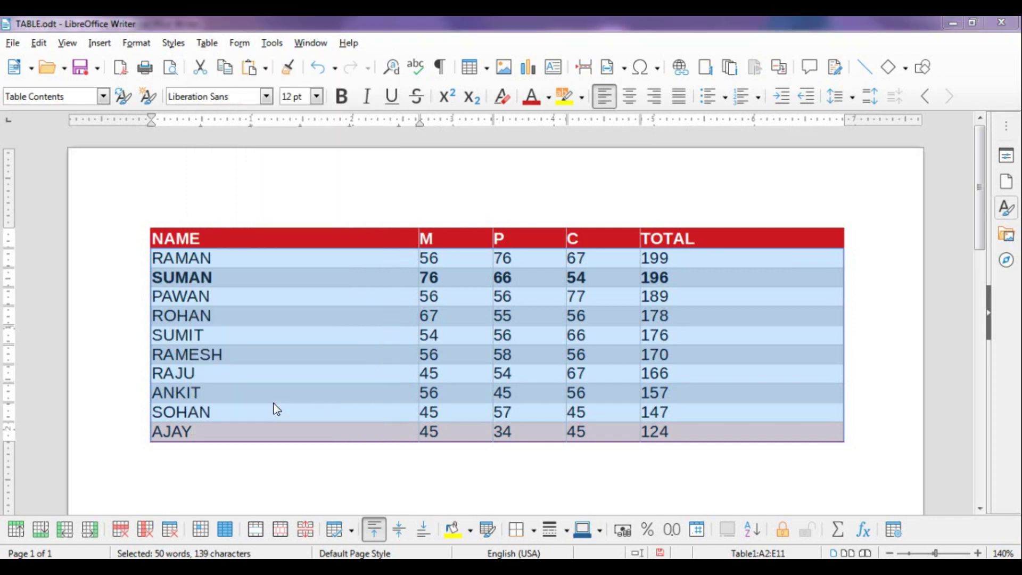
{"action": "left_click", "coordinate": [431, 210]}
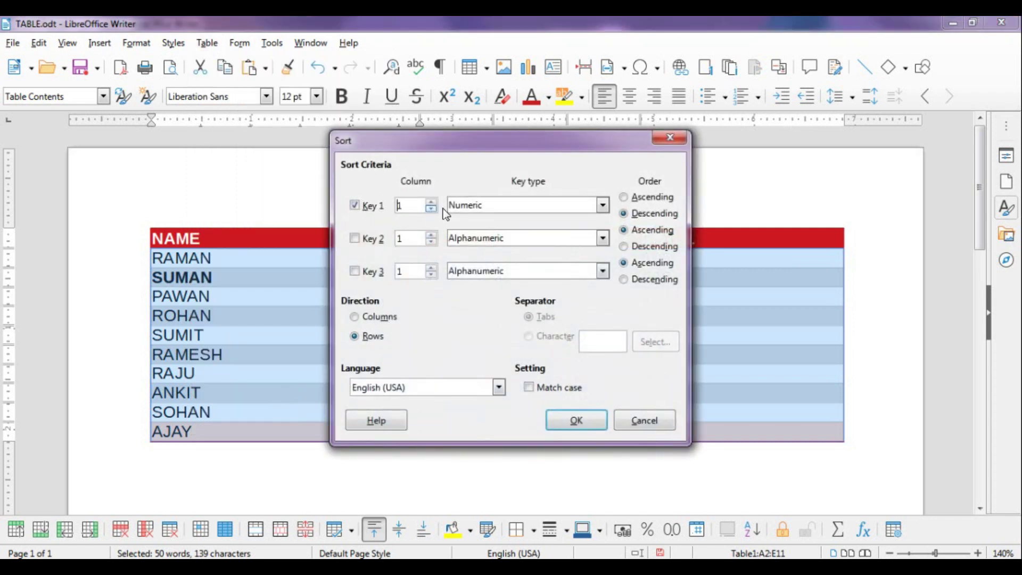
{"action": "left_click", "coordinate": [464, 205]}
{"action": "left_click", "coordinate": [472, 220]}
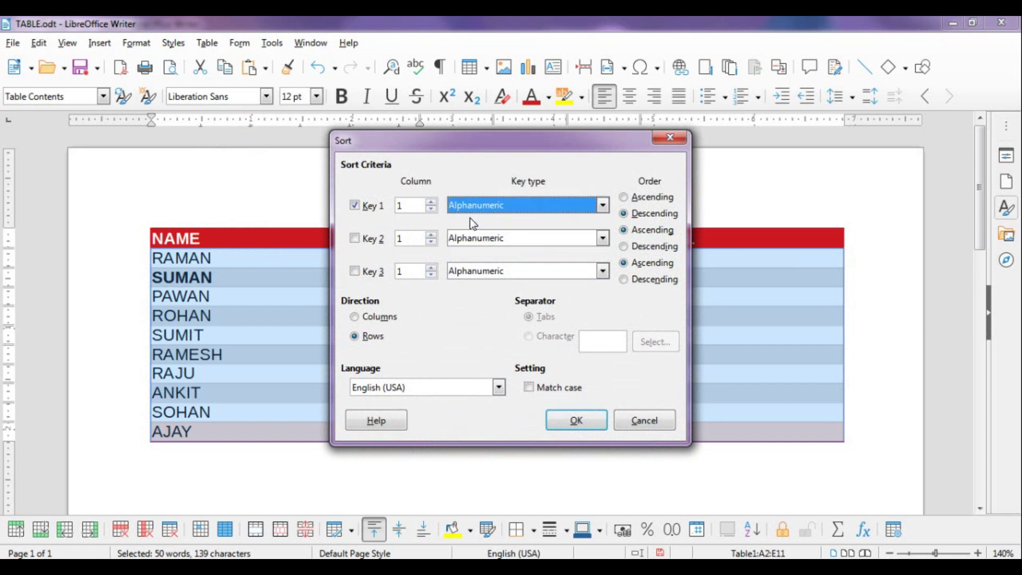
{"action": "left_click", "coordinate": [623, 197]}
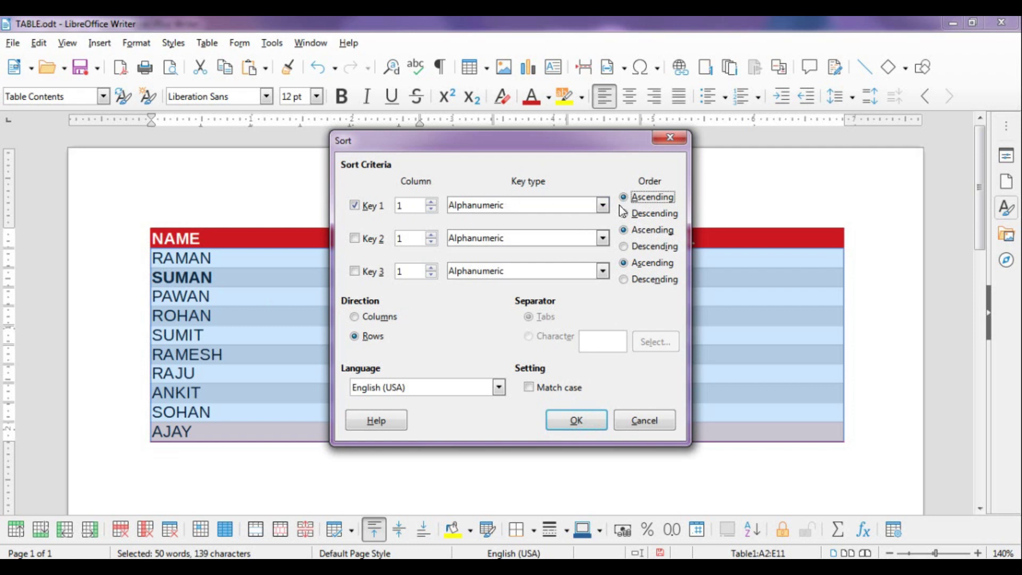
{"action": "left_click", "coordinate": [591, 420]}
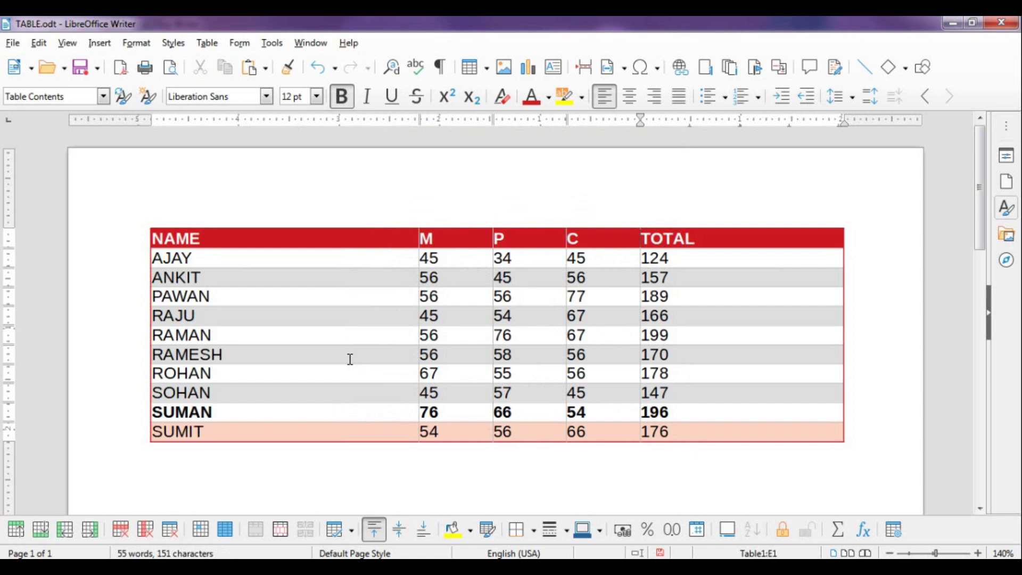
{"action": "left_click", "coordinate": [251, 256]}
{"action": "left_click", "coordinate": [207, 43]}
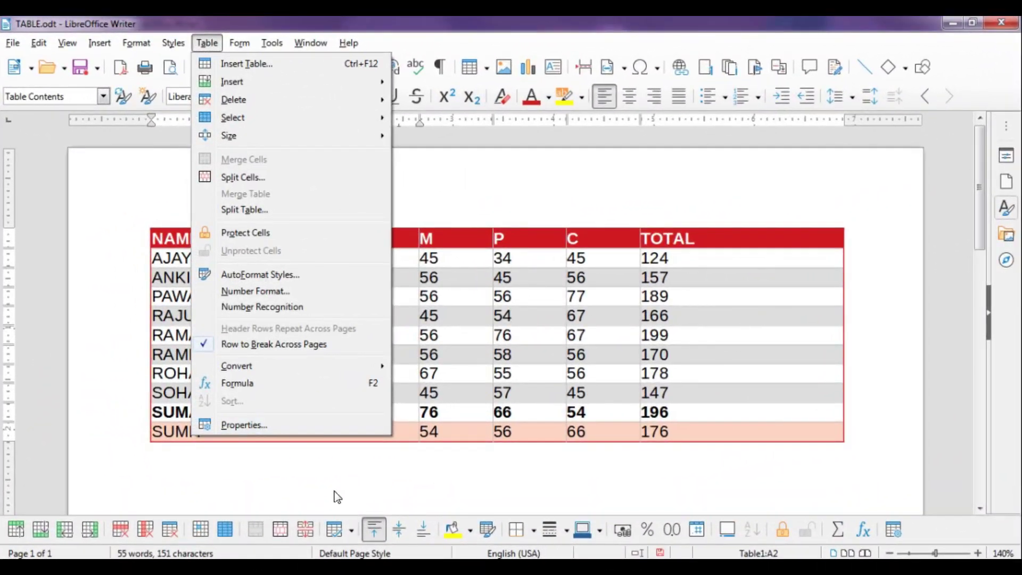
{"action": "key", "text": "Escape"}
Find the Table Properties heading in libreoffice table menu.odt, then return to TABLE.odt
{"action": "mouse_move", "coordinate": [216, 543]}
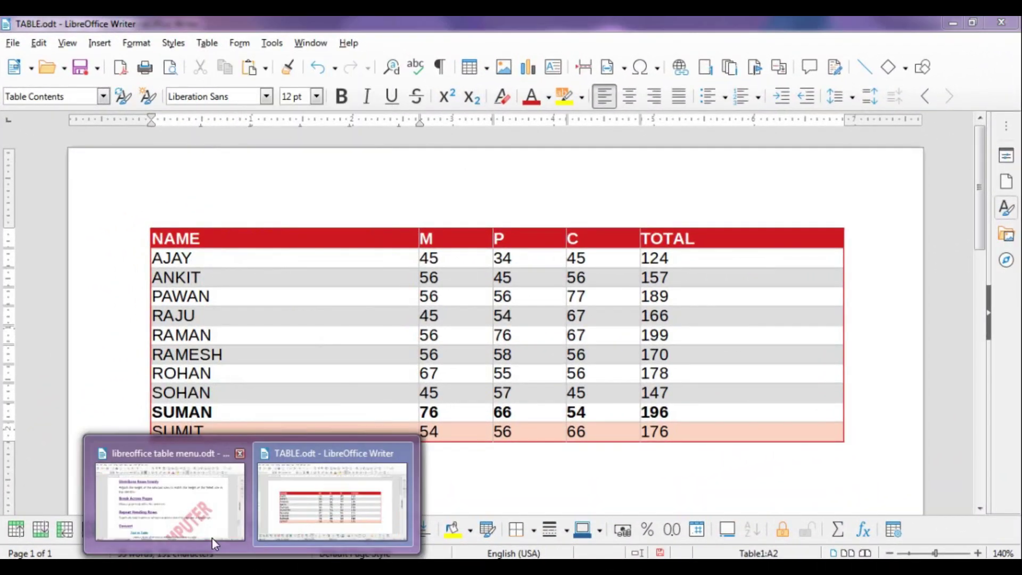
{"action": "left_click", "coordinate": [197, 514]}
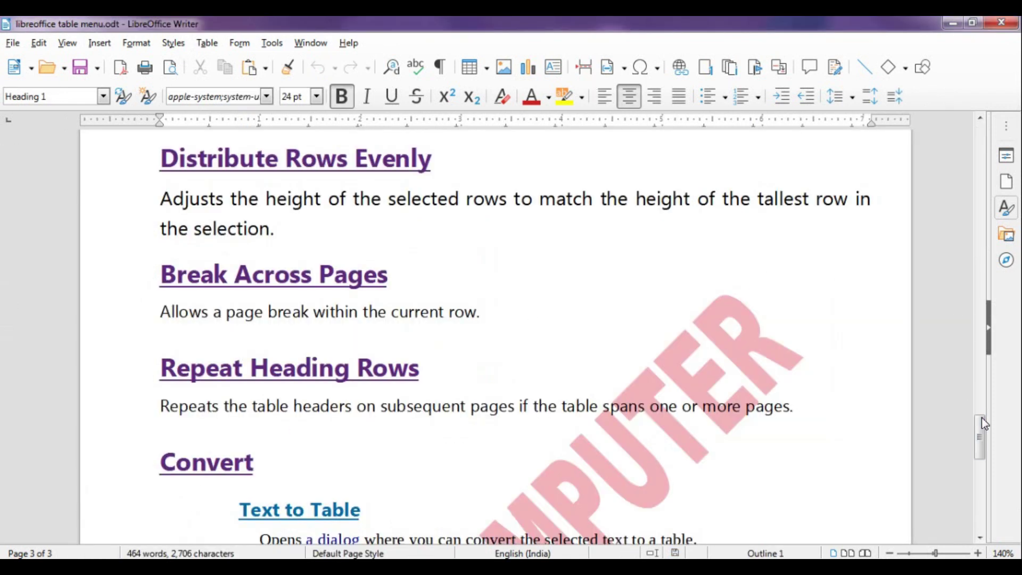
{"action": "left_click_drag", "start_coordinate": [981, 420], "coordinate": [980, 530]}
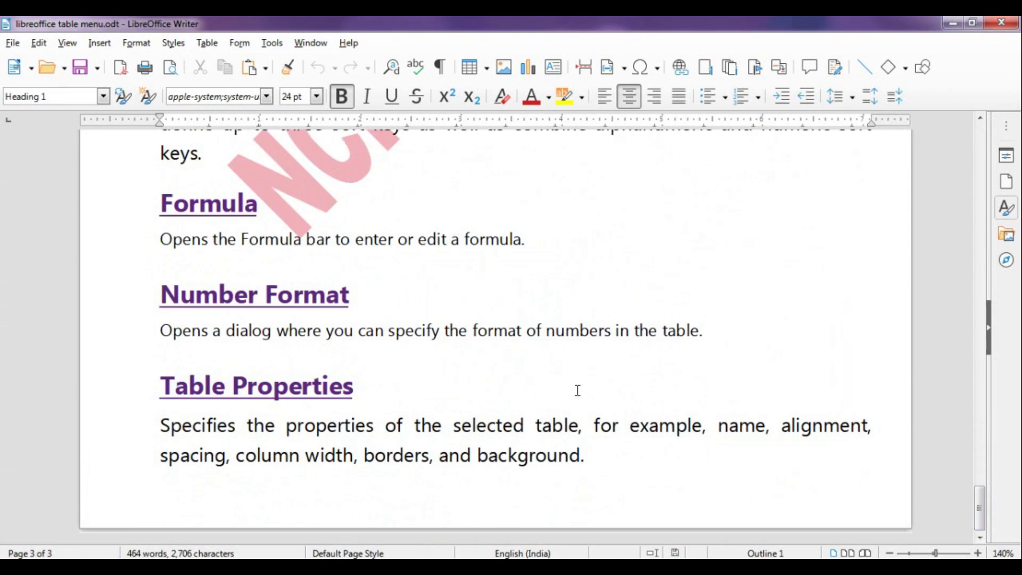
{"action": "left_click", "coordinate": [376, 382]}
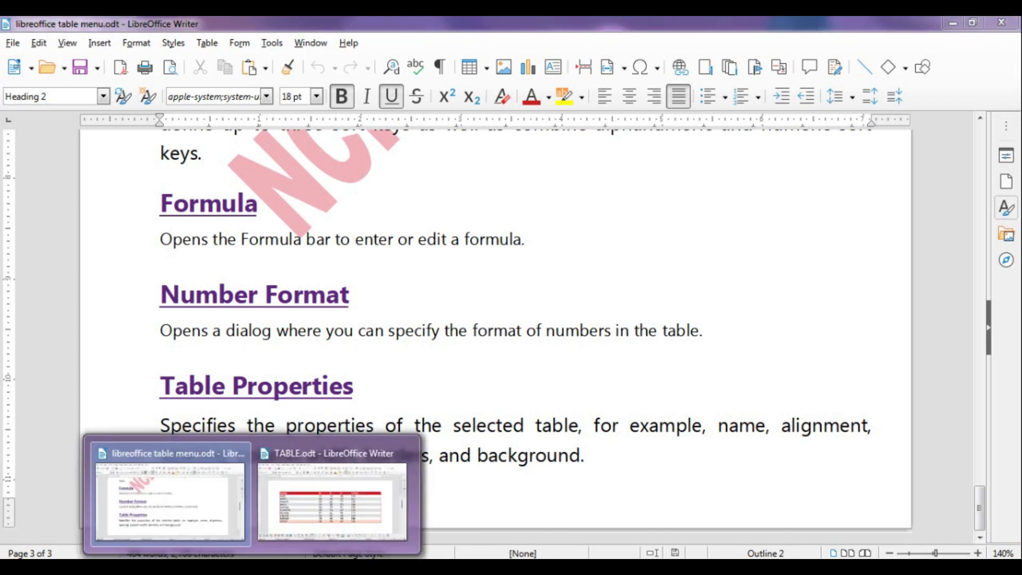
{"action": "left_click", "coordinate": [319, 532]}
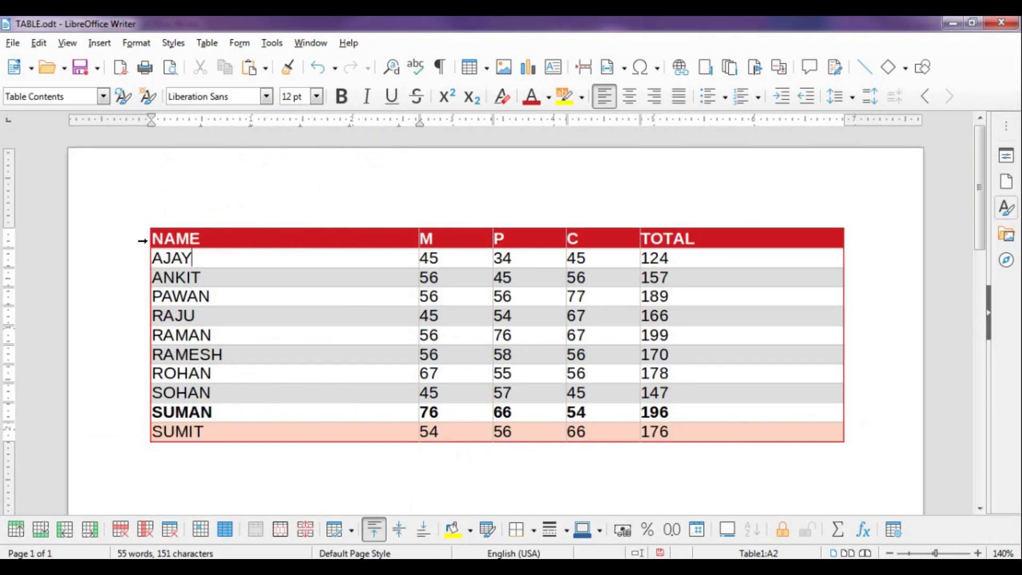
Select the marks table and open Table Properties, reviewing the Text Flow, Columns, Borders and Background tabs
{"action": "left_click", "coordinate": [143, 221]}
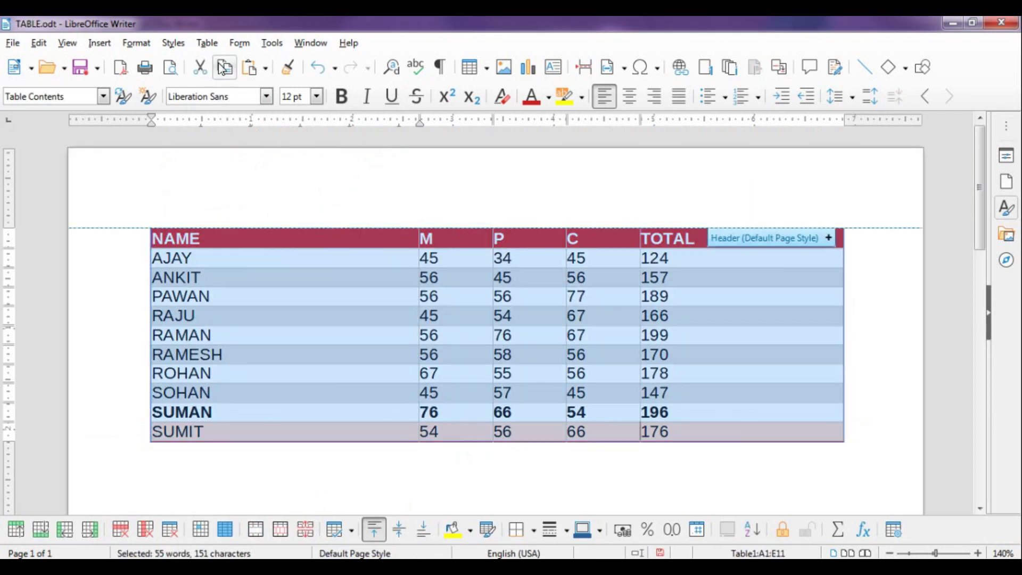
{"action": "left_click", "coordinate": [209, 43]}
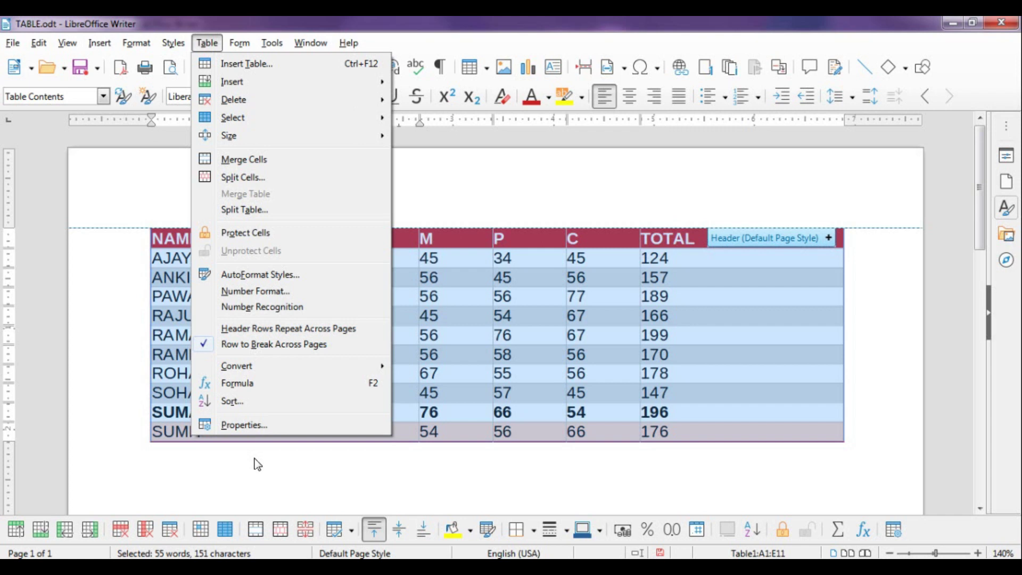
{"action": "left_click", "coordinate": [248, 426]}
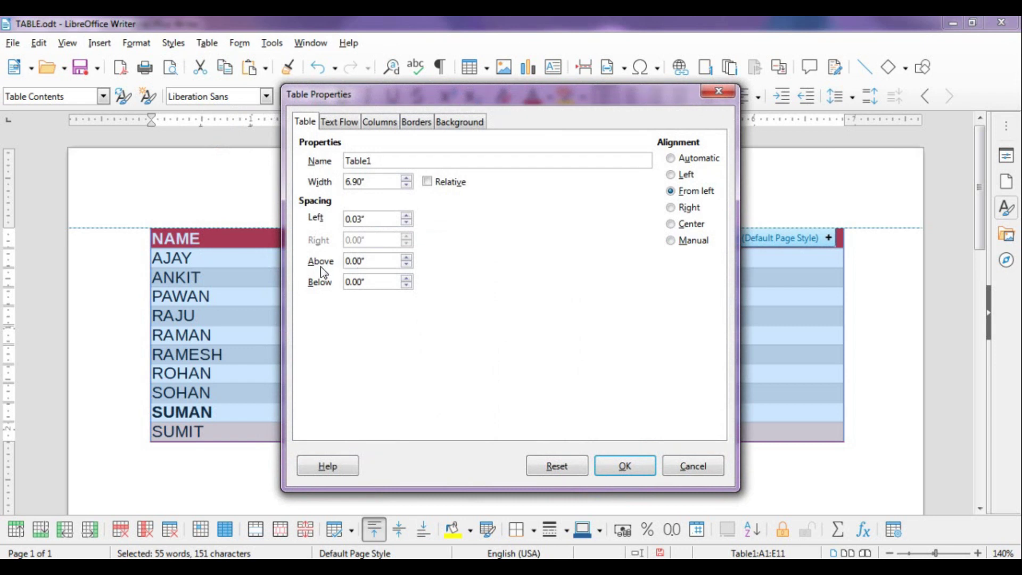
{"action": "left_click", "coordinate": [334, 126]}
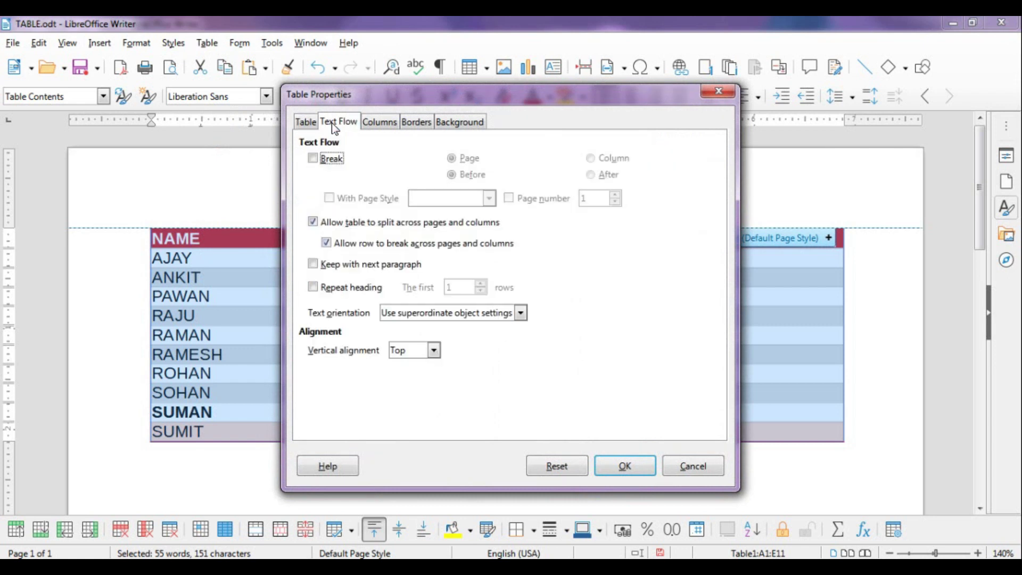
{"action": "left_click", "coordinate": [383, 123]}
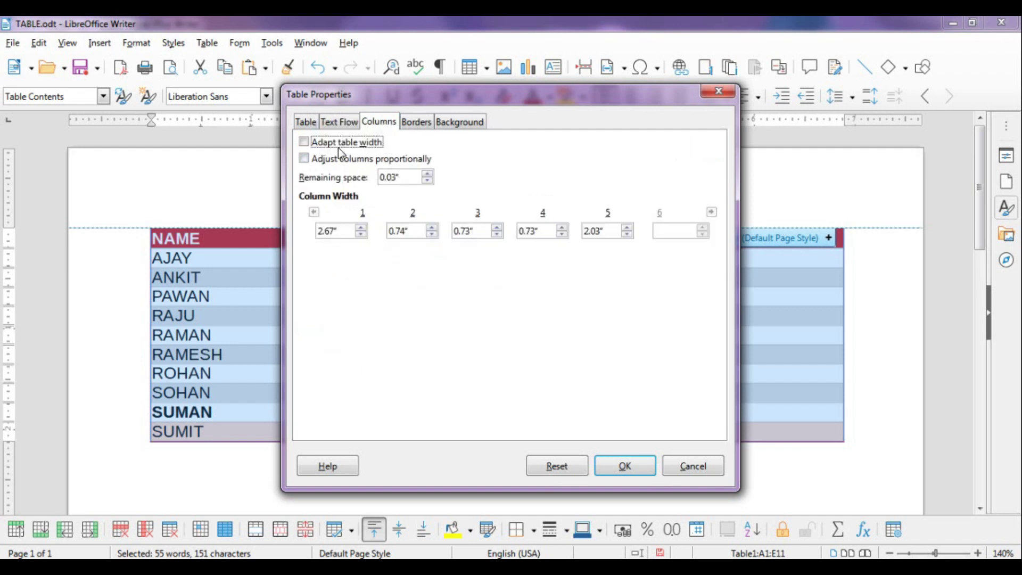
{"action": "left_click", "coordinate": [411, 124]}
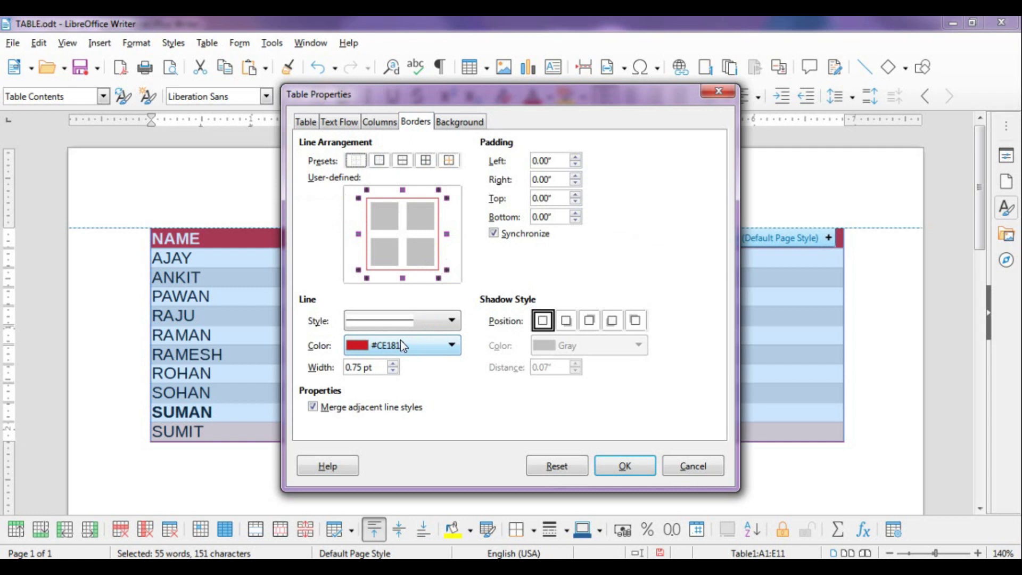
{"action": "left_click", "coordinate": [455, 127]}
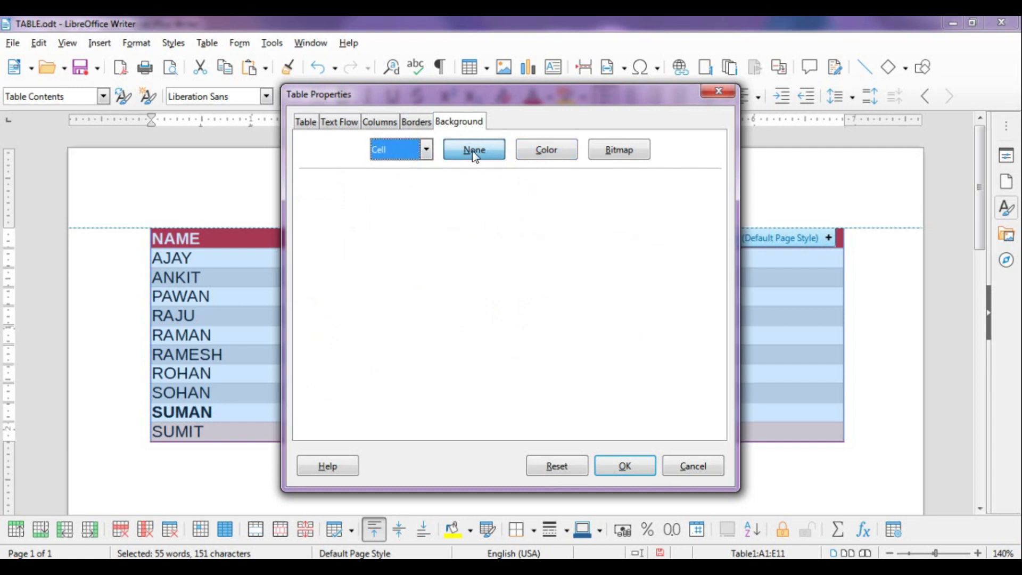
Set the cell background to the coffee beans bitmap instead of light blue and apply it
{"action": "left_click", "coordinate": [545, 154]}
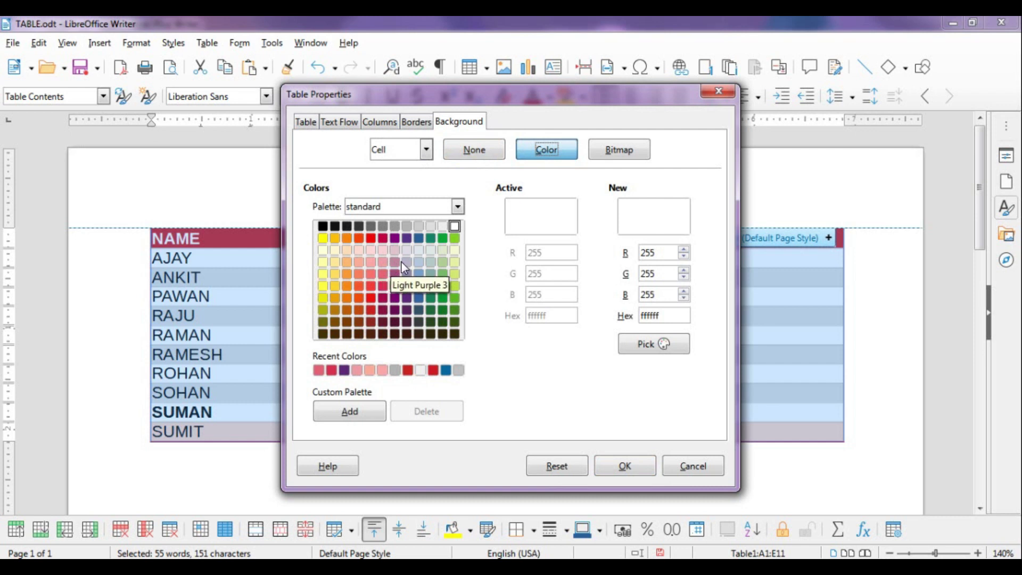
{"action": "left_click", "coordinate": [418, 262]}
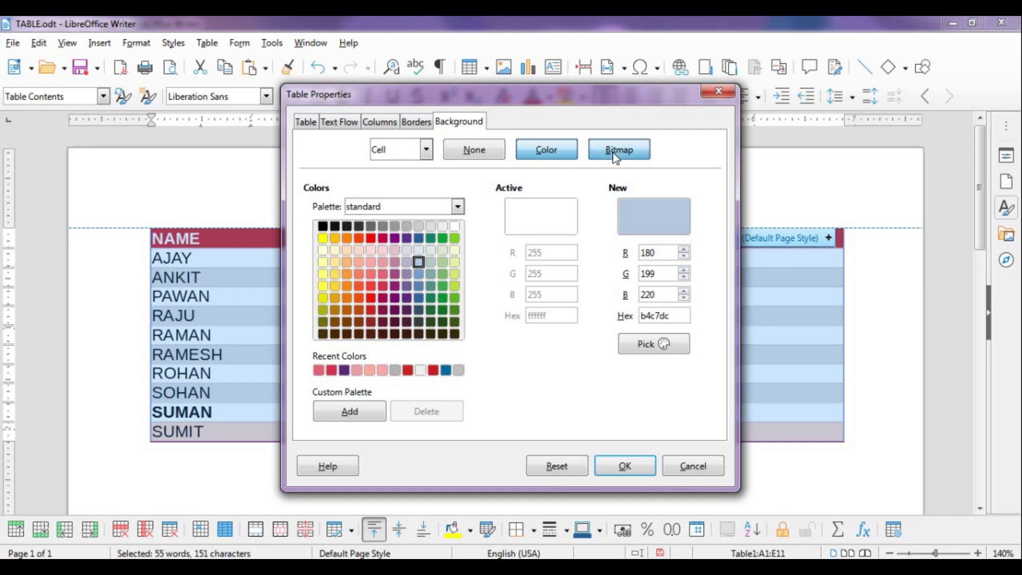
{"action": "left_click", "coordinate": [612, 152]}
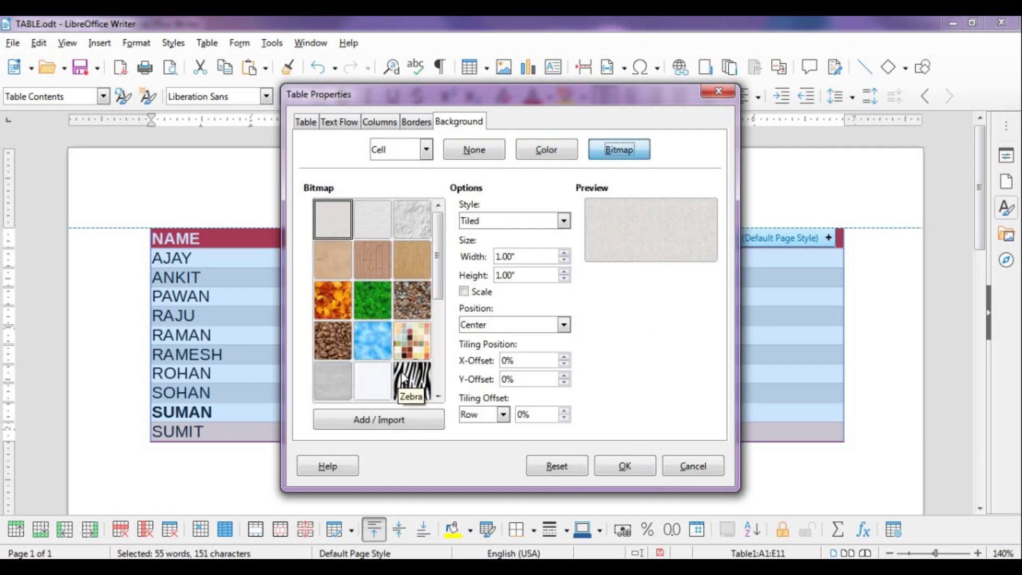
{"action": "left_click", "coordinate": [342, 355]}
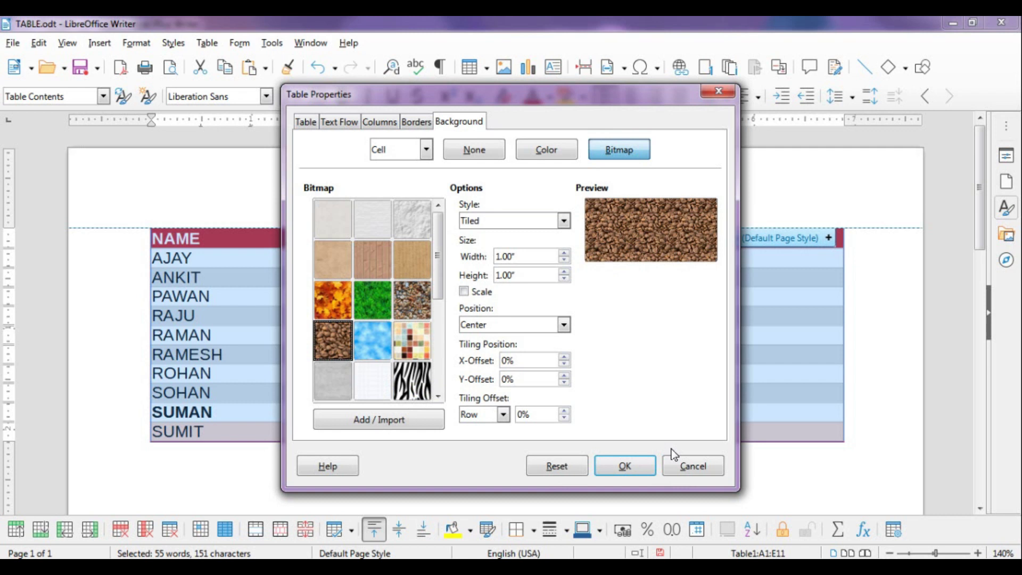
{"action": "left_click", "coordinate": [648, 468]}
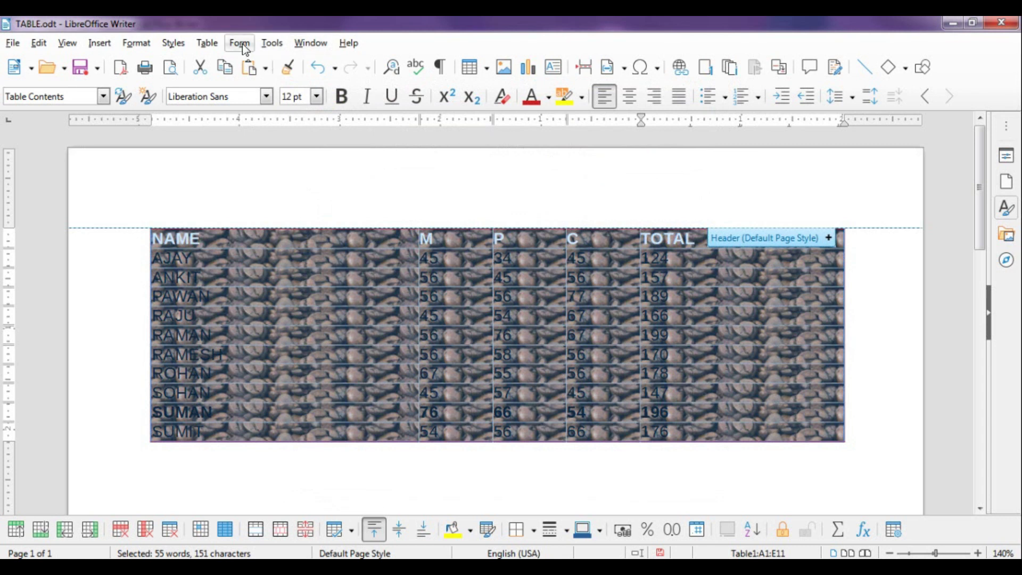
In Table Properties, replace the coffee-bean background with the green leaves bitmap
{"action": "left_click", "coordinate": [214, 43]}
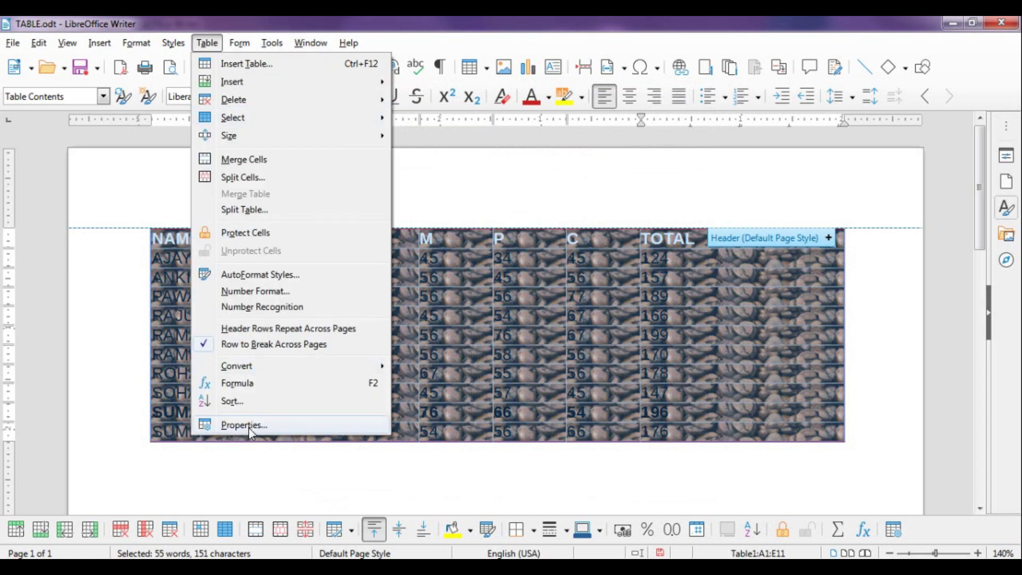
{"action": "left_click", "coordinate": [248, 426]}
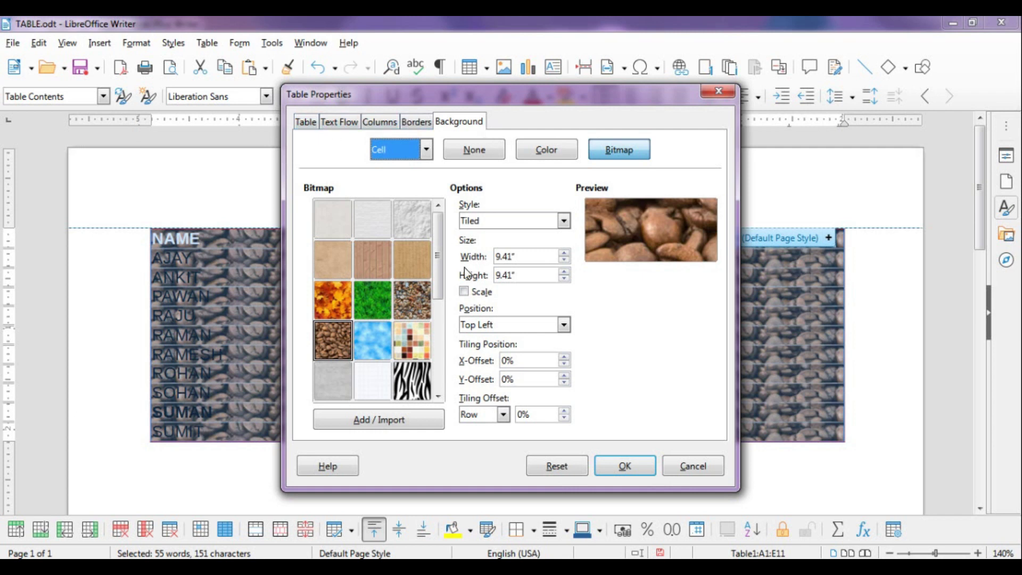
{"action": "left_click", "coordinate": [379, 297]}
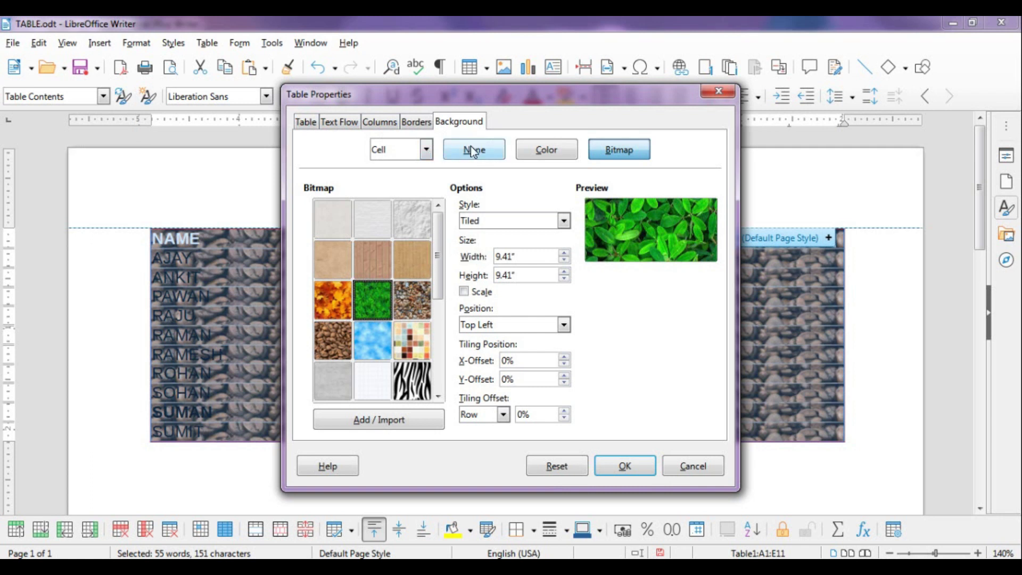
Give the table border a thicker solid line coloured Dark Red 1
{"action": "left_click", "coordinate": [409, 123]}
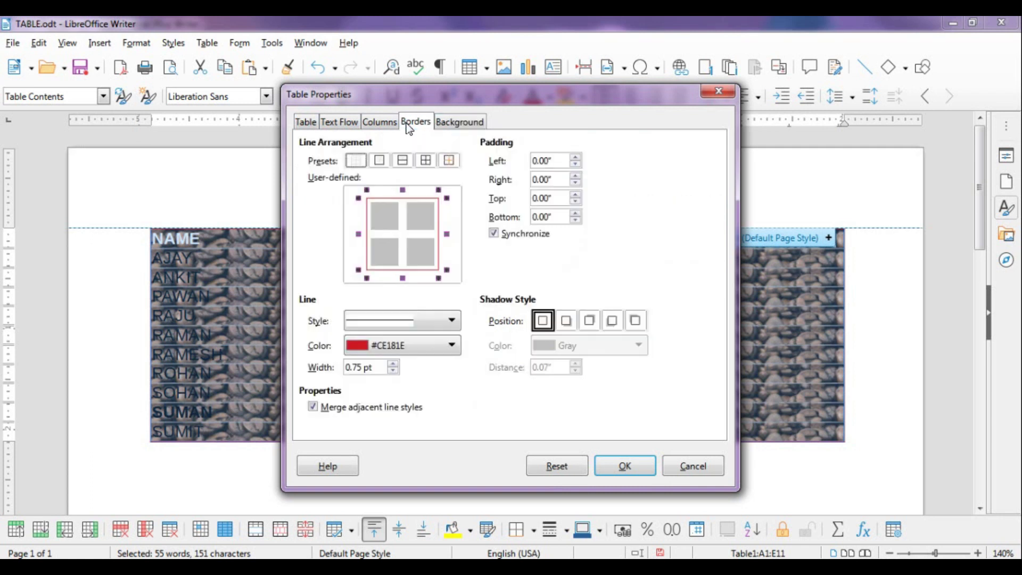
{"action": "left_click", "coordinate": [413, 322]}
{"action": "left_click", "coordinate": [407, 260]}
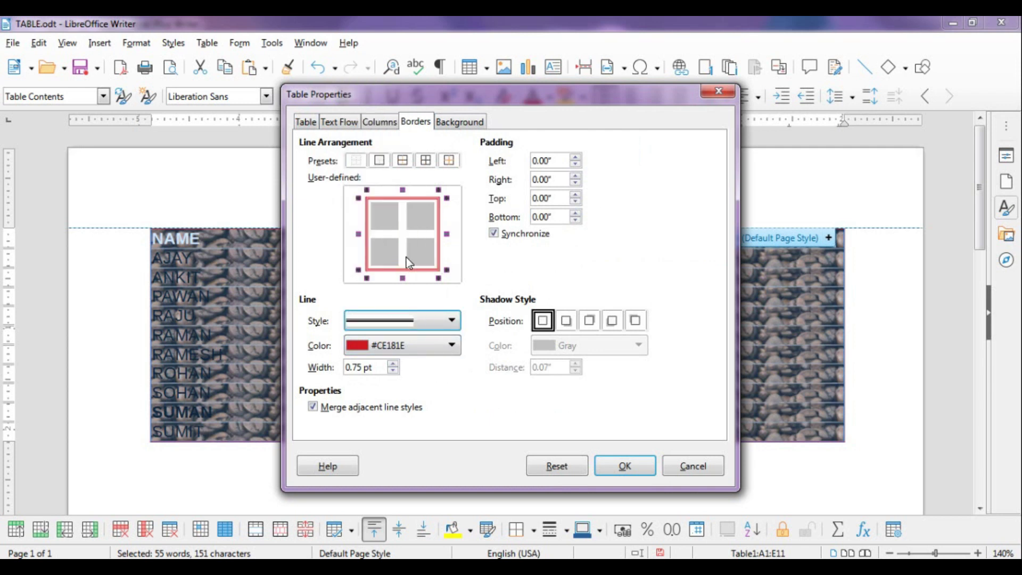
{"action": "left_click", "coordinate": [391, 349]}
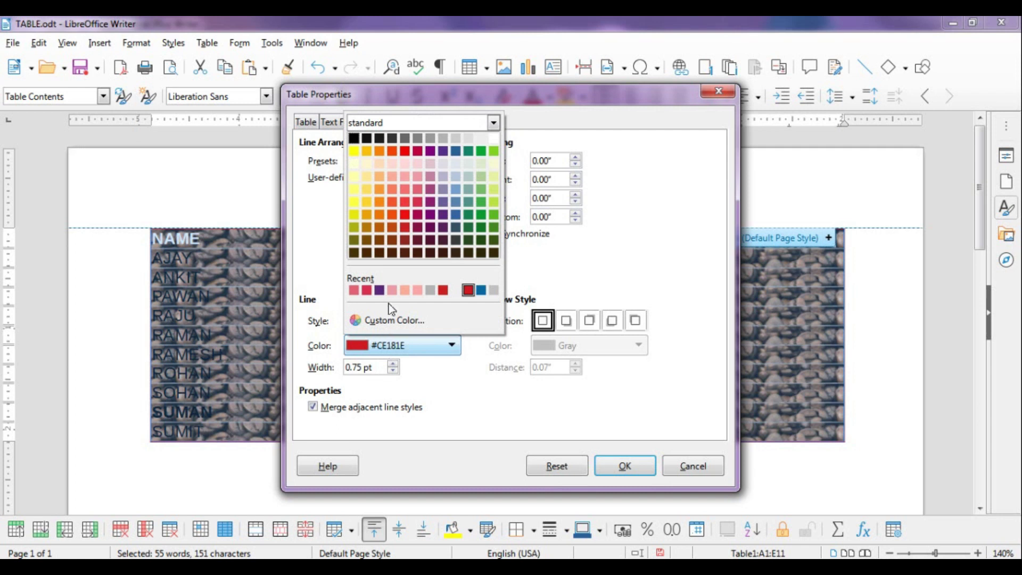
{"action": "left_click", "coordinate": [405, 217]}
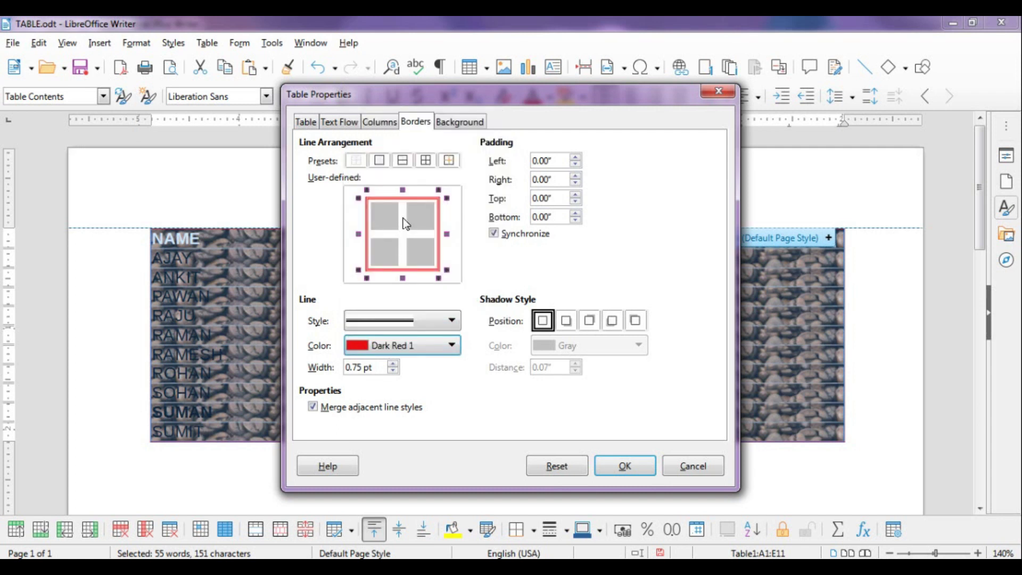
Review the column widths, turn on a page break before the table, and apply the changes
{"action": "left_click", "coordinate": [380, 121]}
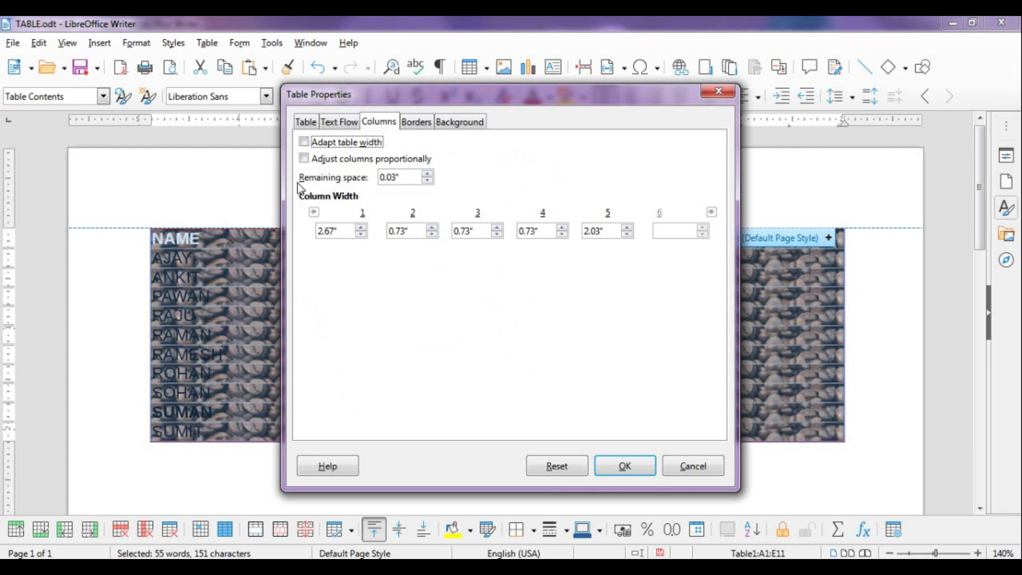
{"action": "left_click", "coordinate": [407, 180]}
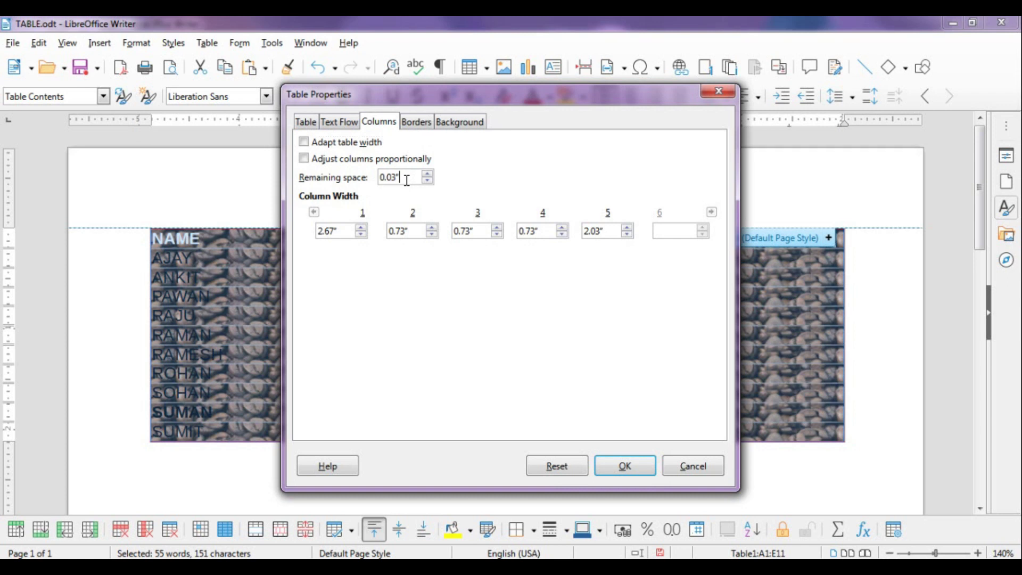
{"action": "left_click", "coordinate": [351, 124]}
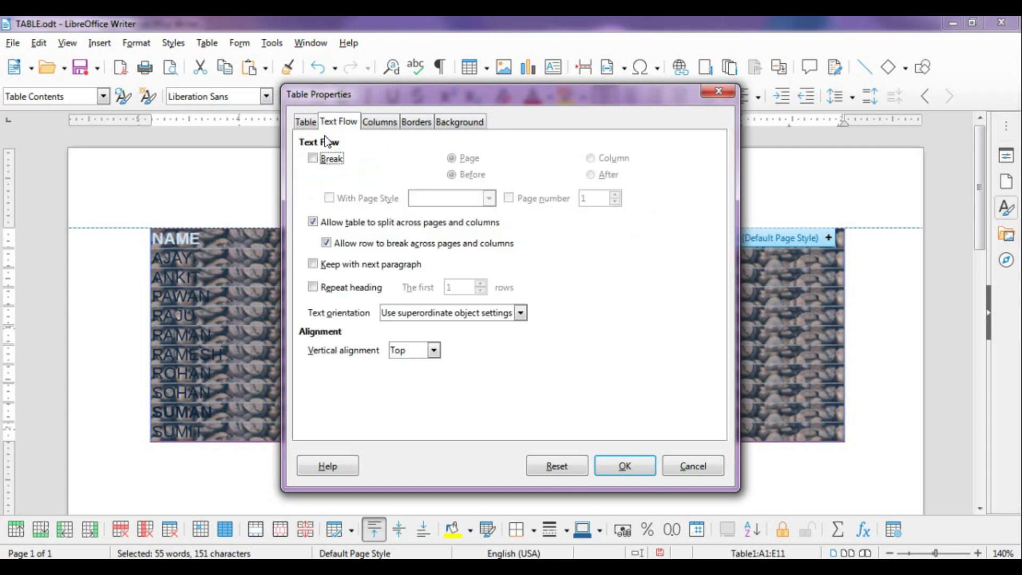
{"action": "left_click", "coordinate": [327, 165]}
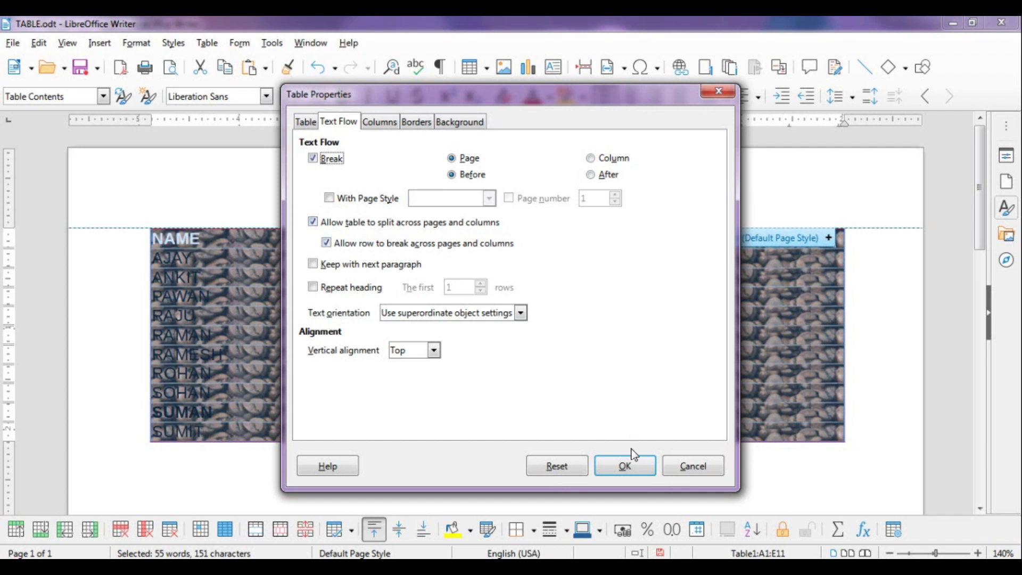
{"action": "left_click", "coordinate": [625, 466]}
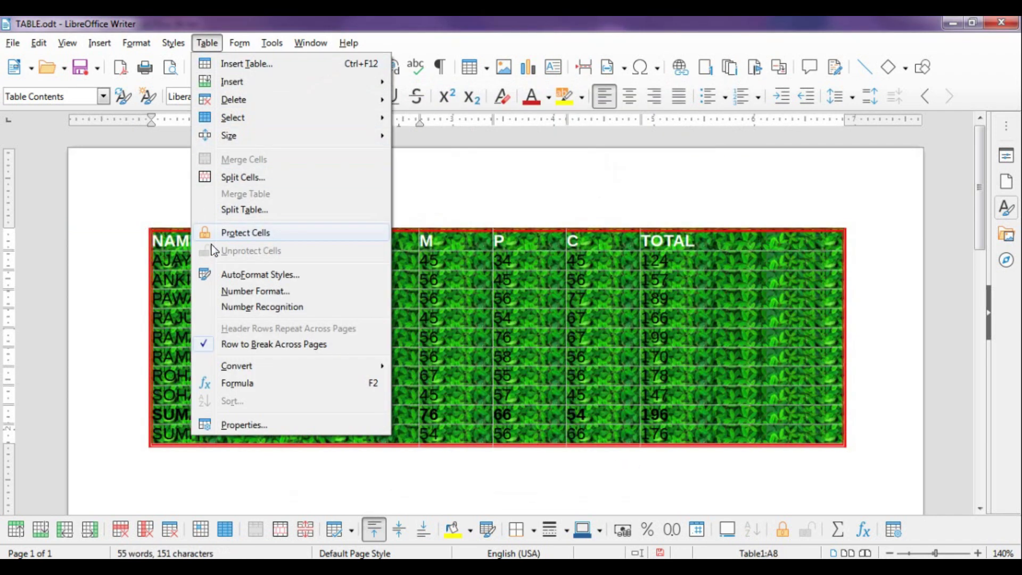